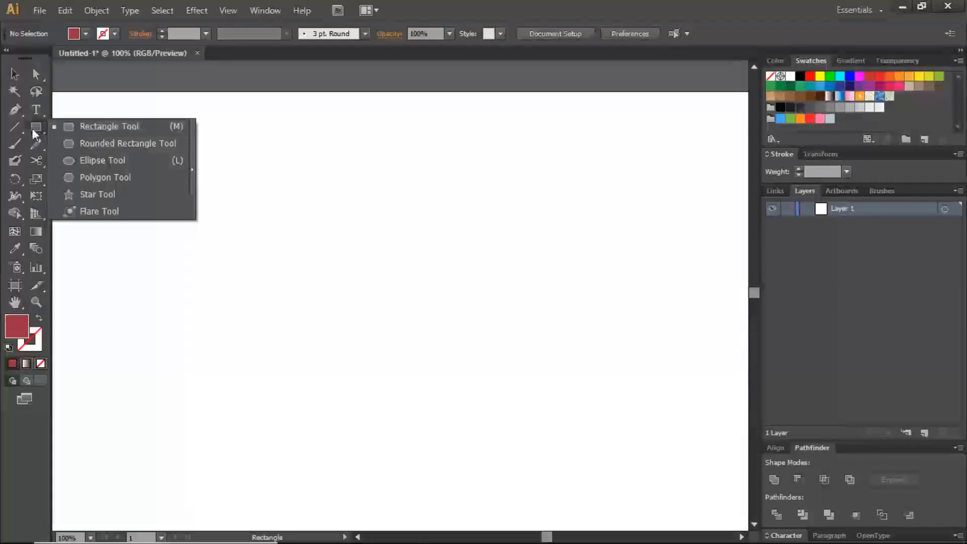
Draw a red rectangle without a stroke, about 333 × 74 px, and switch the artwork to outline view
{"action": "left_click", "coordinate": [76, 126]}
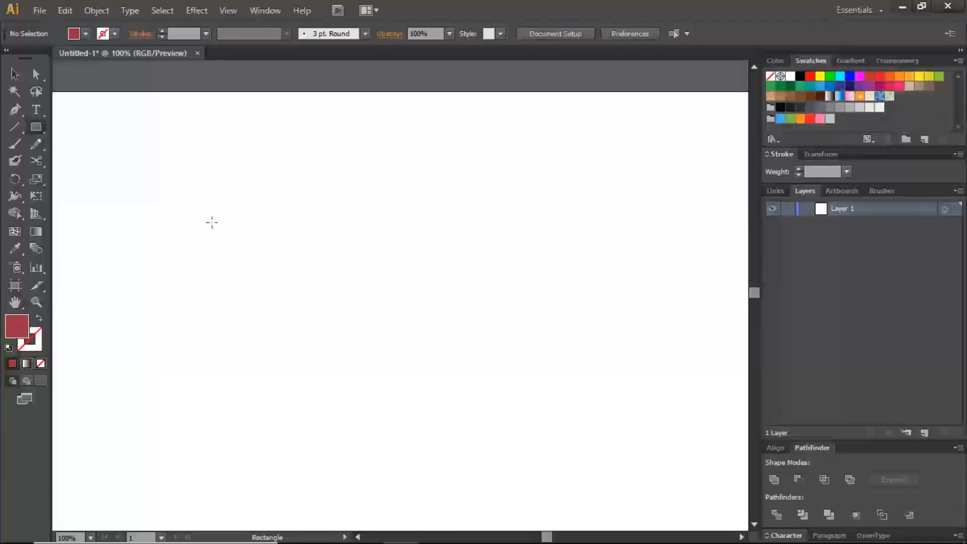
{"action": "left_click_drag", "start_coordinate": [198, 235], "coordinate": [434, 286]}
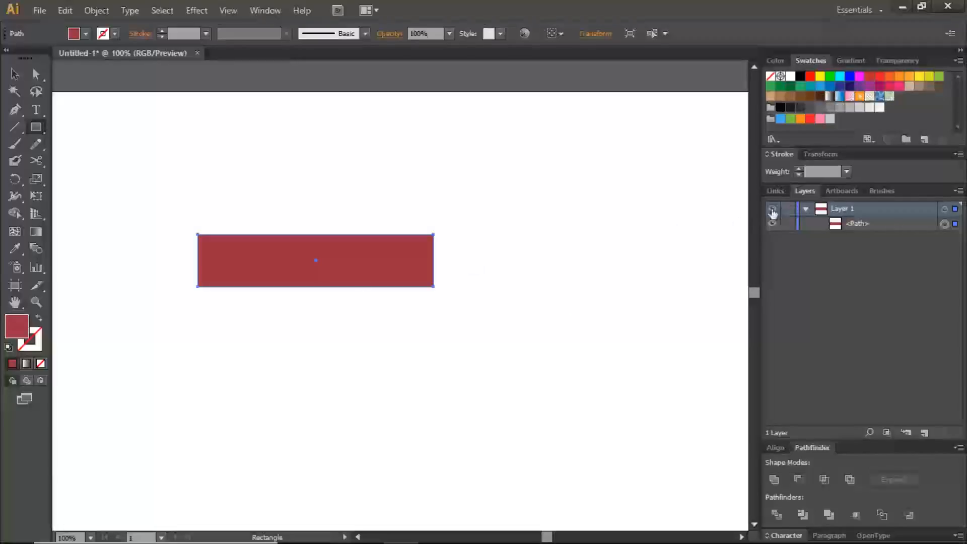
{"action": "key", "text": "ctrl+y"}
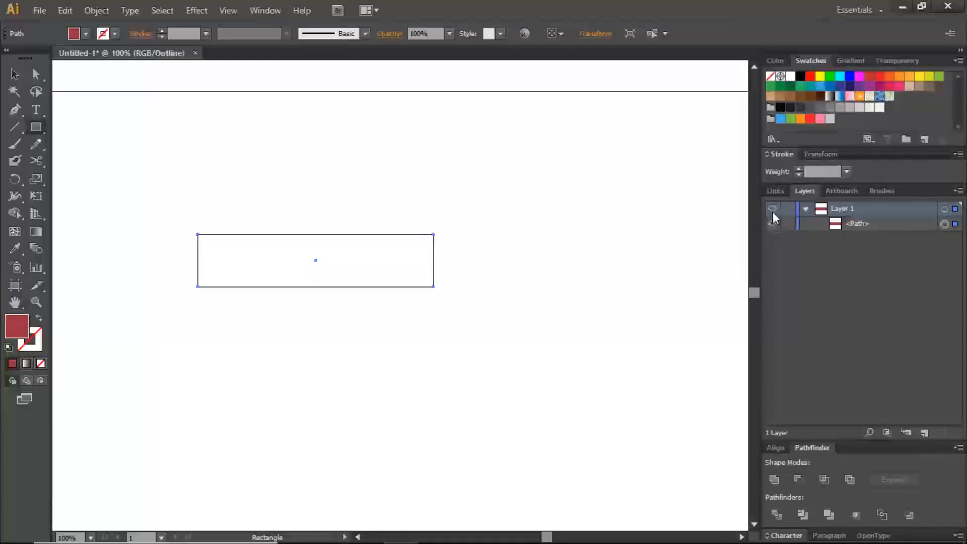
{"action": "key", "text": "ctrl+y"}
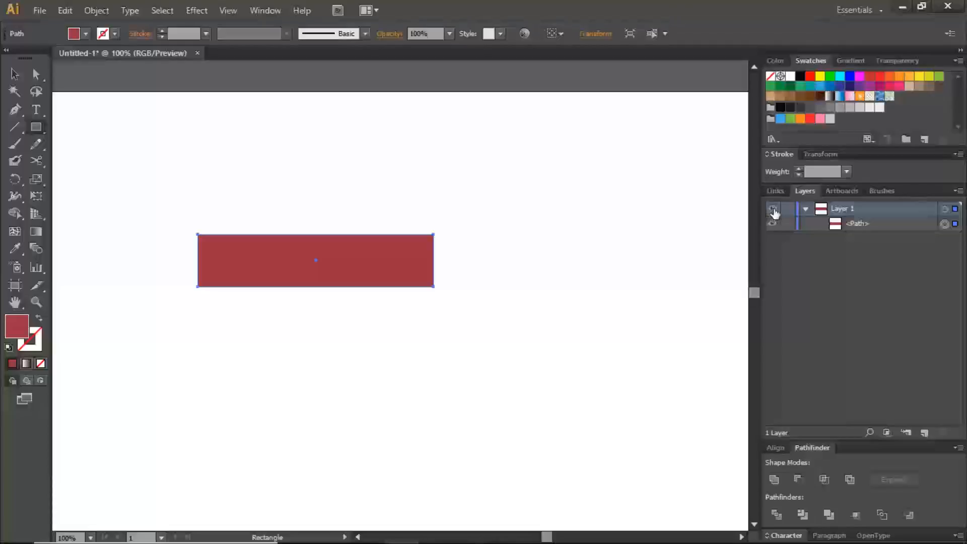
{"action": "key", "text": "ctrl+y"}
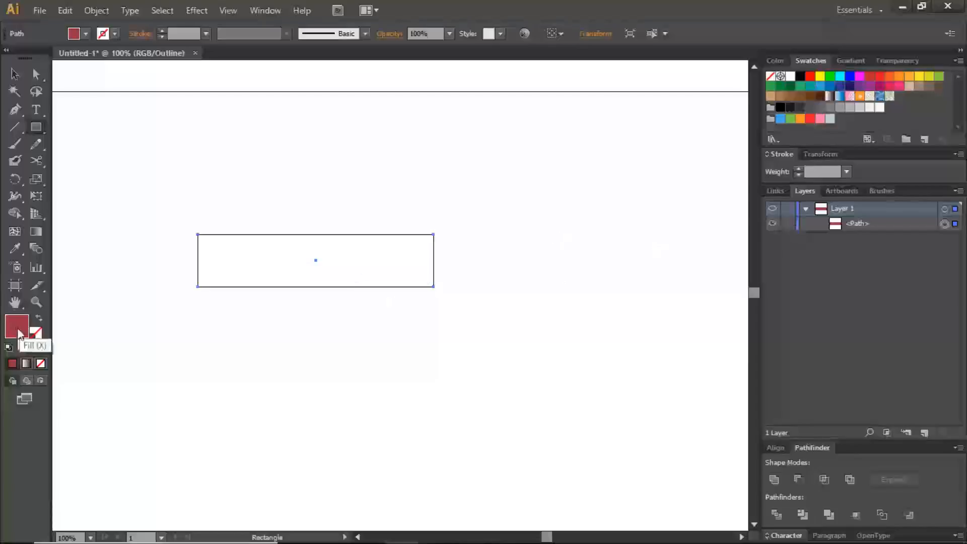
{"action": "key", "text": "x"}
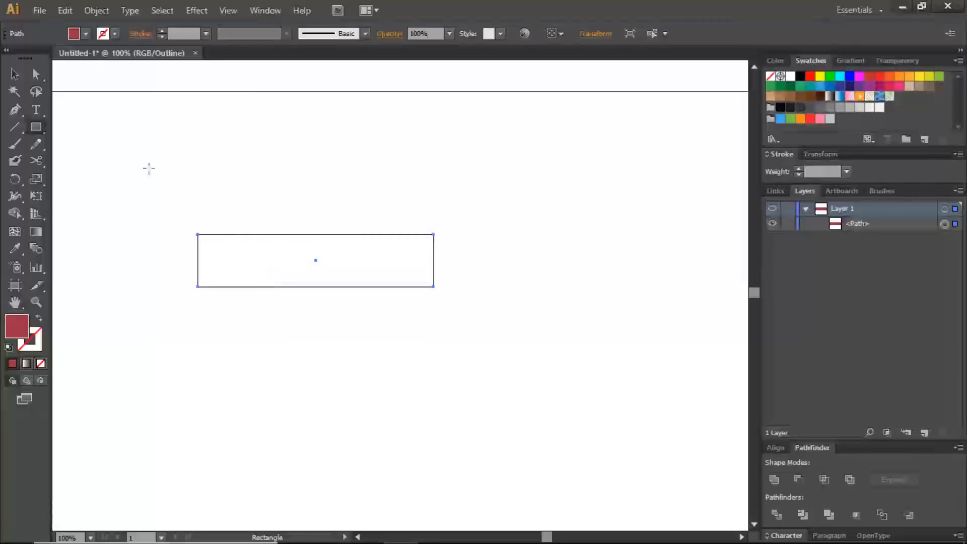
Convert the rectangle to a gradient mesh with 2 rows, 3 columns, Flat appearance and 100% highlight
{"action": "left_click", "coordinate": [96, 11]}
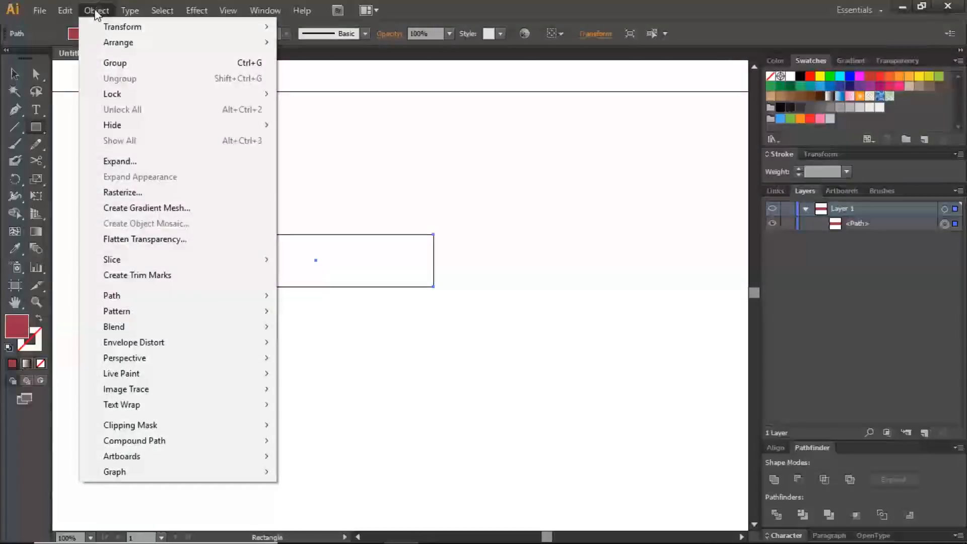
{"action": "left_click", "coordinate": [97, 11]}
{"action": "left_click", "coordinate": [96, 11]}
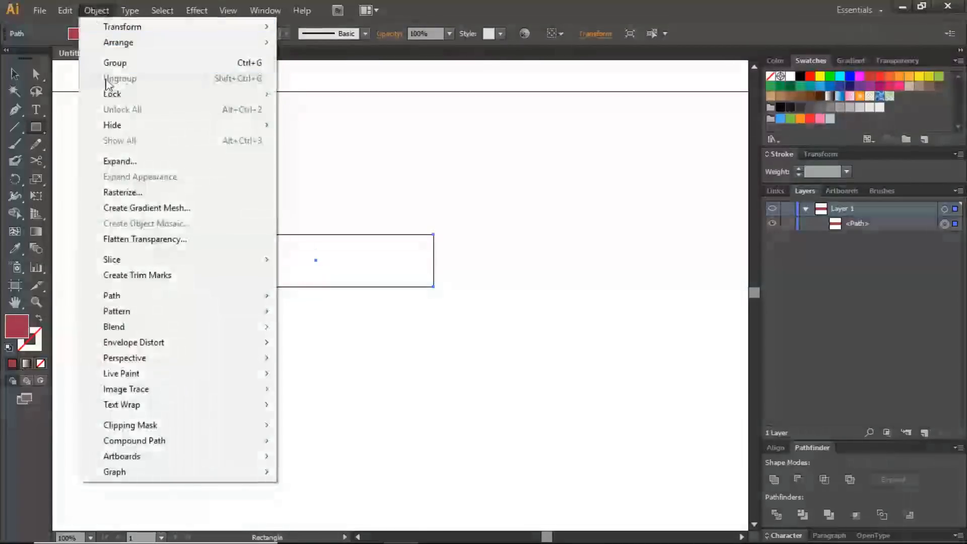
{"action": "left_click", "coordinate": [112, 213]}
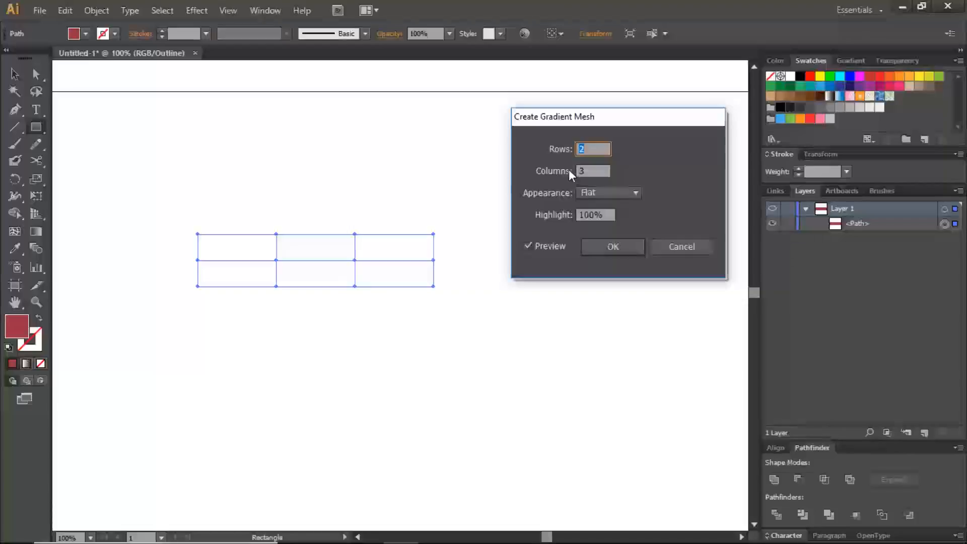
{"action": "left_click", "coordinate": [594, 250]}
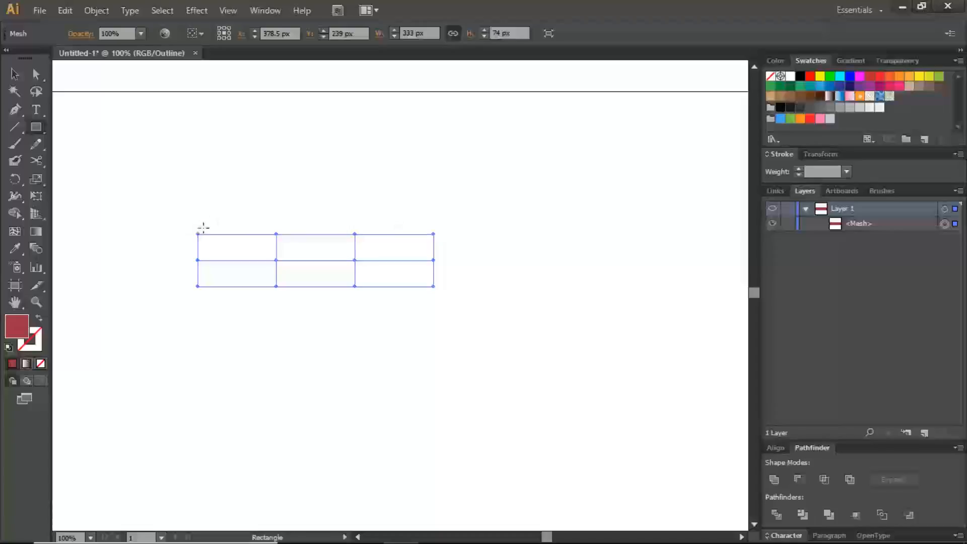
Scale the three mesh points at the left end vertically to about half height, tapering that end
{"action": "key", "text": "a"}
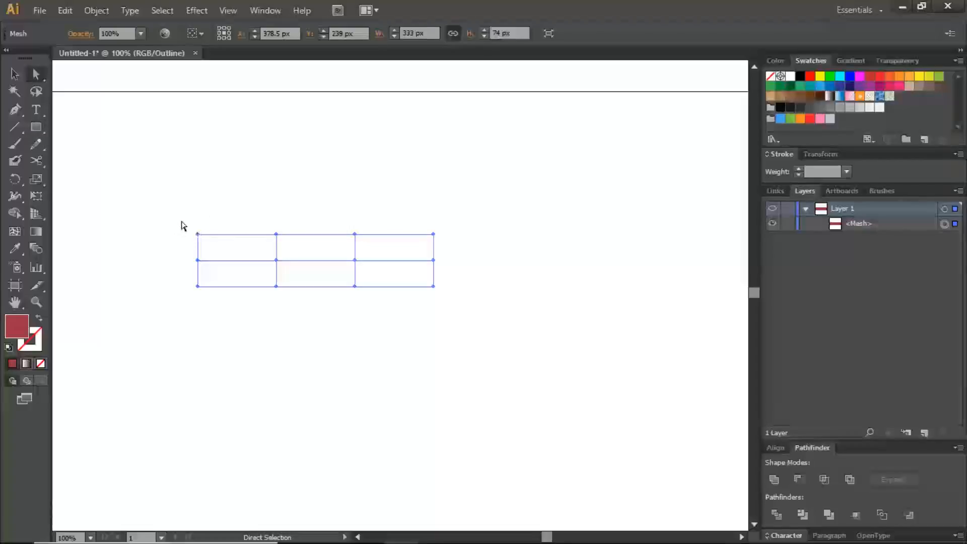
{"action": "left_click_drag", "start_coordinate": [181, 218], "coordinate": [214, 307]}
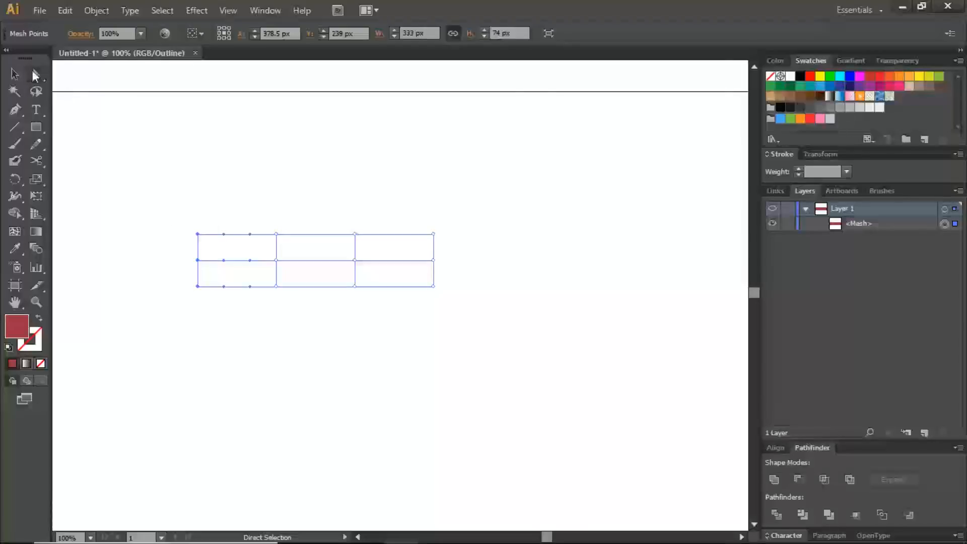
{"action": "left_click_drag", "start_coordinate": [179, 214], "coordinate": [221, 307]}
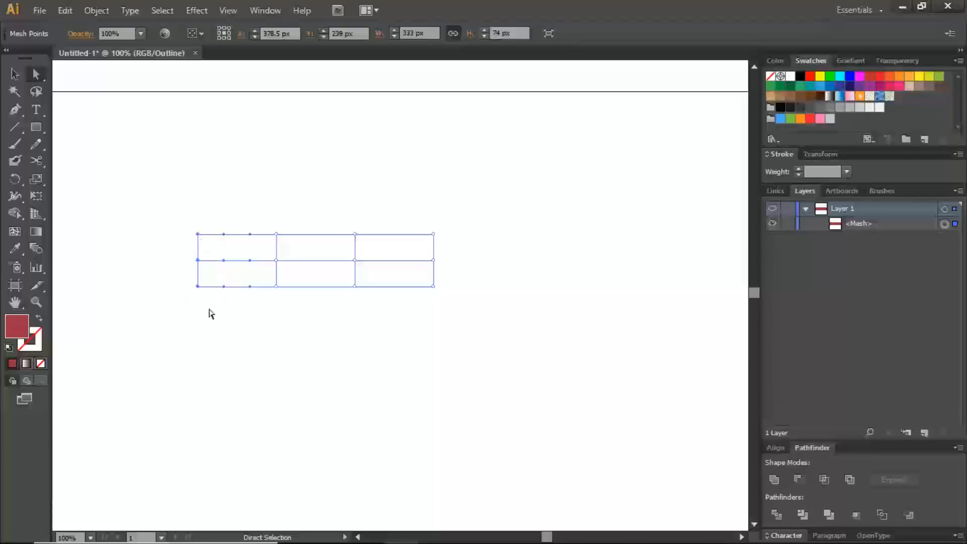
{"action": "key", "text": "s"}
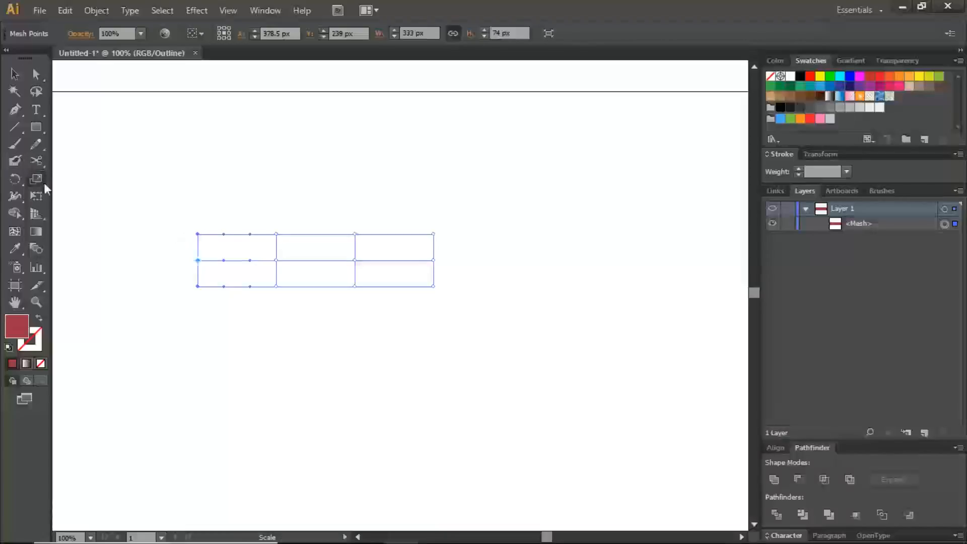
{"action": "left_click_drag", "start_coordinate": [182, 240], "coordinate": [182, 253]}
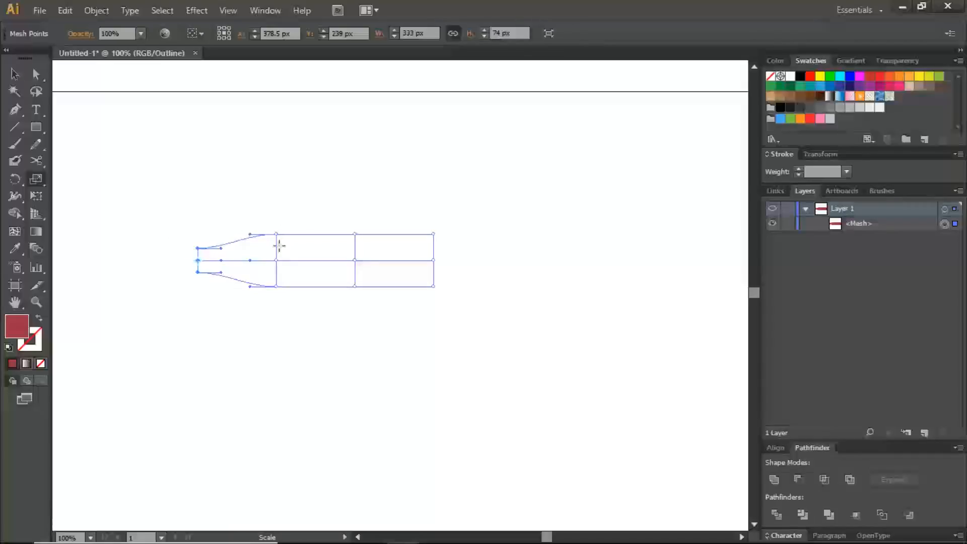
Scale the right-end mesh points vertically to about half height to match the tapered left end
{"action": "key", "text": "a"}
{"action": "left_click_drag", "start_coordinate": [424, 225], "coordinate": [445, 263]}
{"action": "key", "text": "s"}
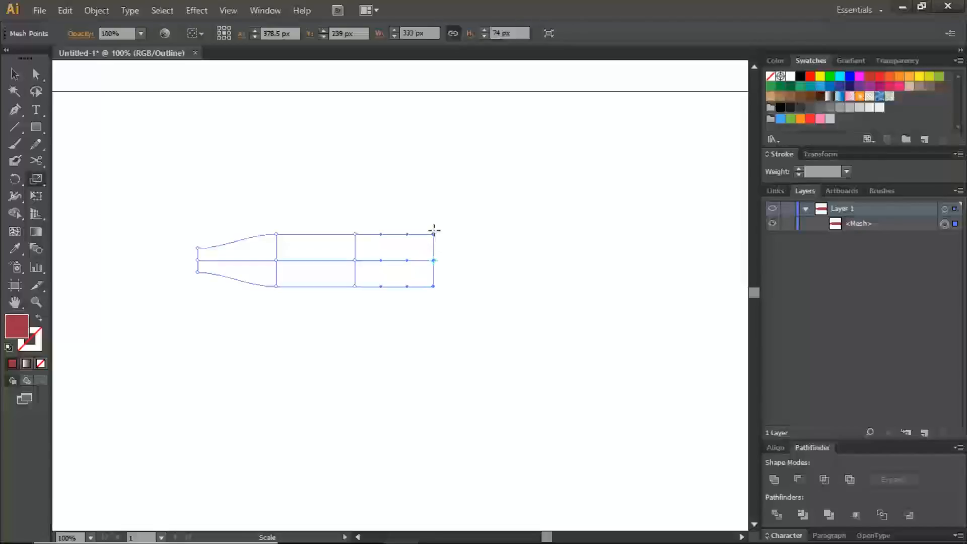
{"action": "left_click_drag", "start_coordinate": [443, 249], "coordinate": [444, 255]}
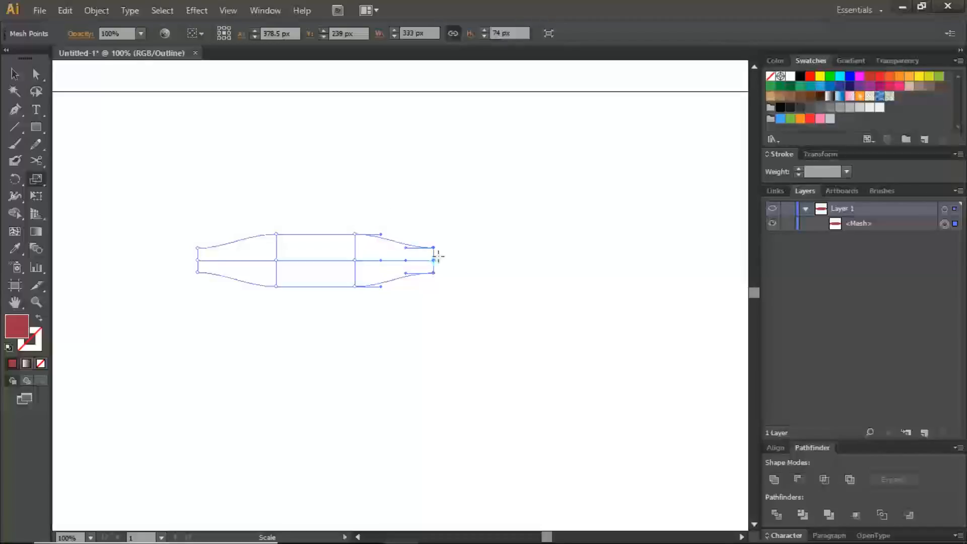
Move the three right-end mesh points up and slightly inward so that end of the shape curves upward
{"action": "key", "text": "a"}
{"action": "left_click_drag", "start_coordinate": [412, 231], "coordinate": [444, 283]}
{"action": "left_click_drag", "start_coordinate": [433, 249], "coordinate": [429, 217]}
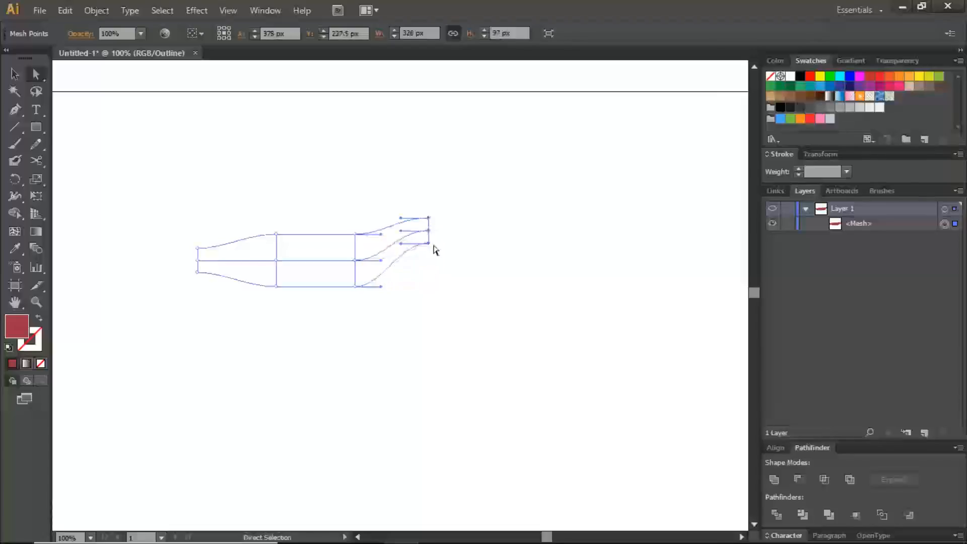
Adjust the direction handles of the bottom, middle and top right-end mesh points to smooth the upward curve
{"action": "left_click", "coordinate": [429, 244]}
{"action": "mouse_move", "coordinate": [430, 246]}
{"action": "left_mouse_down"}
{"action": "mouse_move", "coordinate": [439, 234]}
{"action": "mouse_move", "coordinate": [430, 244]}
{"action": "left_mouse_up"}
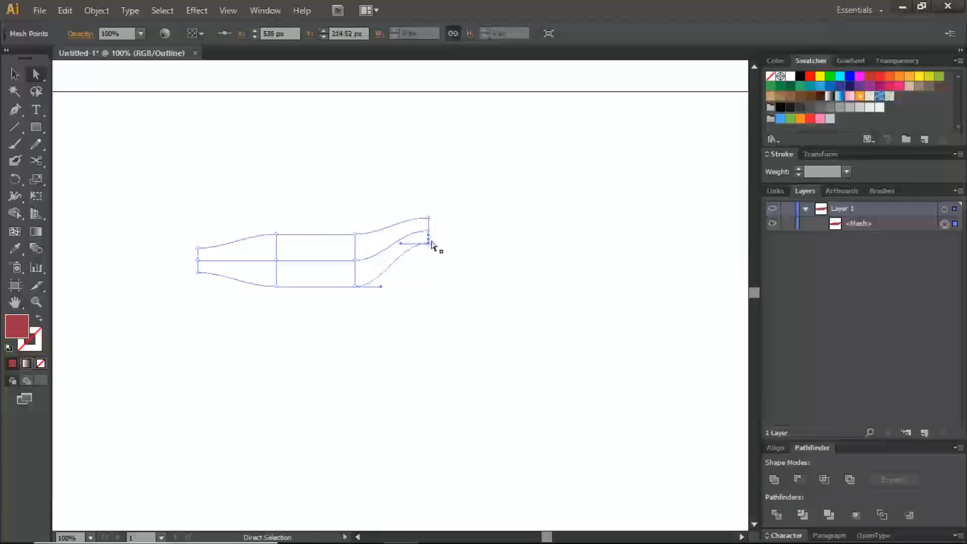
{"action": "left_click_drag", "start_coordinate": [404, 245], "coordinate": [424, 246]}
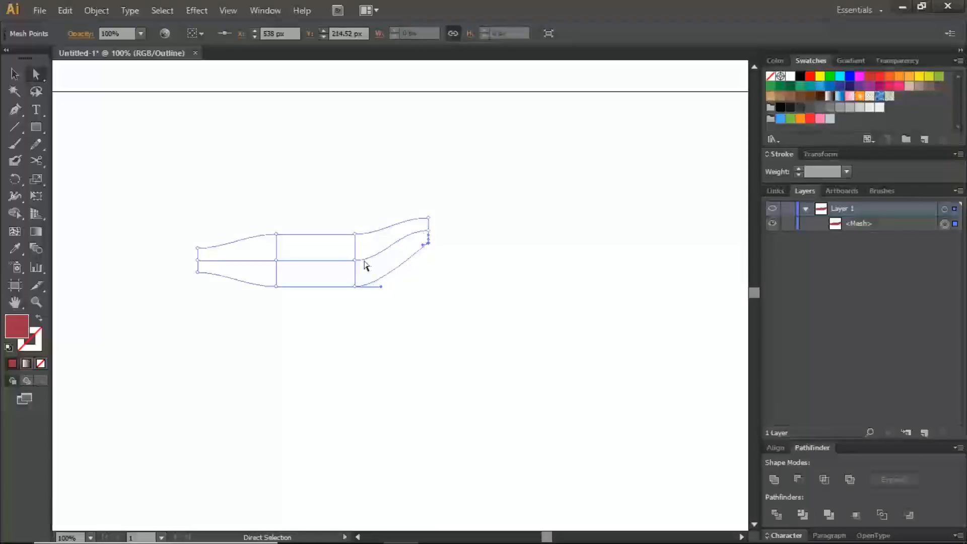
{"action": "left_click", "coordinate": [429, 231]}
{"action": "left_click_drag", "start_coordinate": [402, 234], "coordinate": [405, 242]}
{"action": "left_click", "coordinate": [429, 219]}
{"action": "left_click_drag", "start_coordinate": [408, 226], "coordinate": [410, 224]}
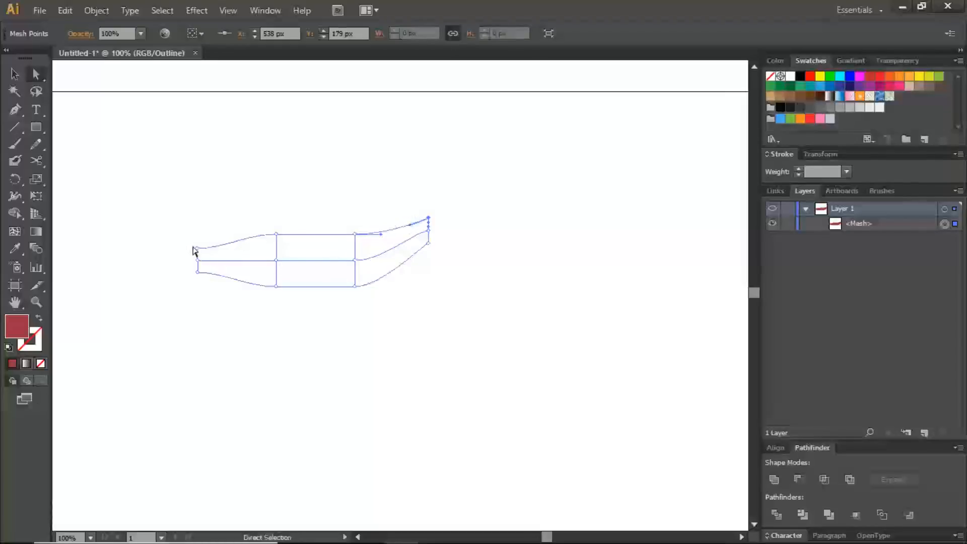
Raise the left-end mesh points with angled handles, and lower the two inner mesh points on the top edge slightly
{"action": "left_click_drag", "start_coordinate": [190, 244], "coordinate": [212, 285]}
{"action": "left_click_drag", "start_coordinate": [199, 251], "coordinate": [217, 236]}
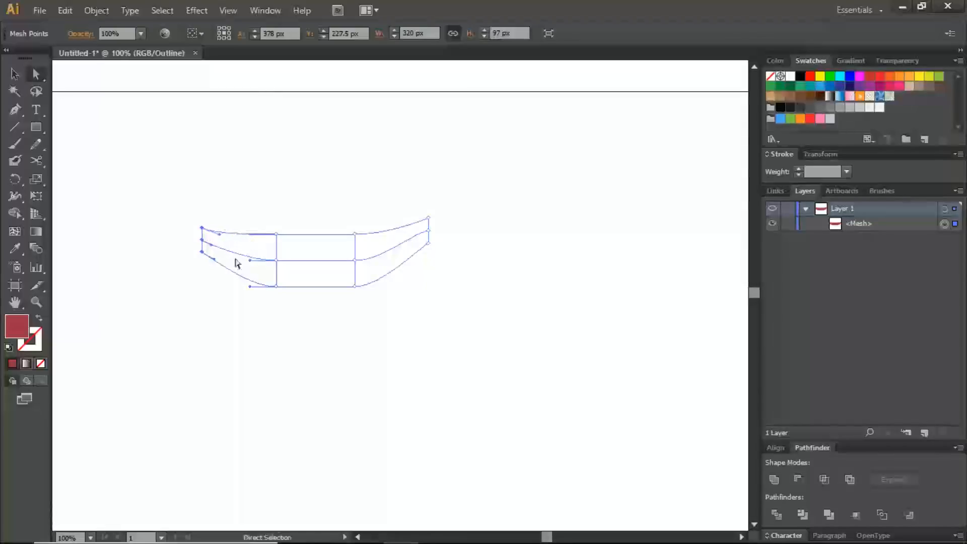
{"action": "left_click_drag", "start_coordinate": [275, 234], "coordinate": [274, 240]}
{"action": "left_click_drag", "start_coordinate": [355, 235], "coordinate": [354, 240]}
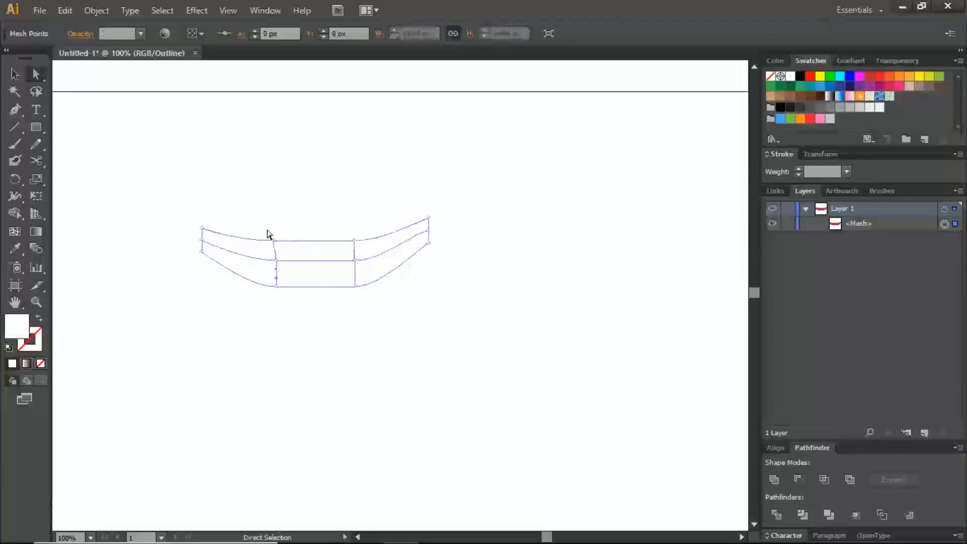
Shorten and angle the lower handle of the top point on the left inner mesh line toward the shape's middle
{"action": "key", "text": "z"}
{"action": "left_click_drag", "start_coordinate": [260, 228], "coordinate": [373, 321]}
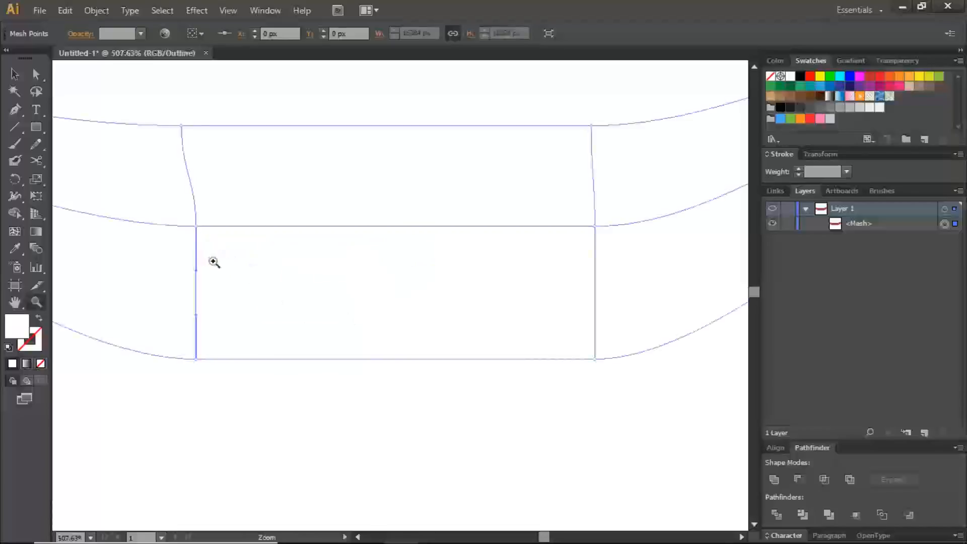
{"action": "left_click_drag", "start_coordinate": [211, 265], "coordinate": [292, 274]}
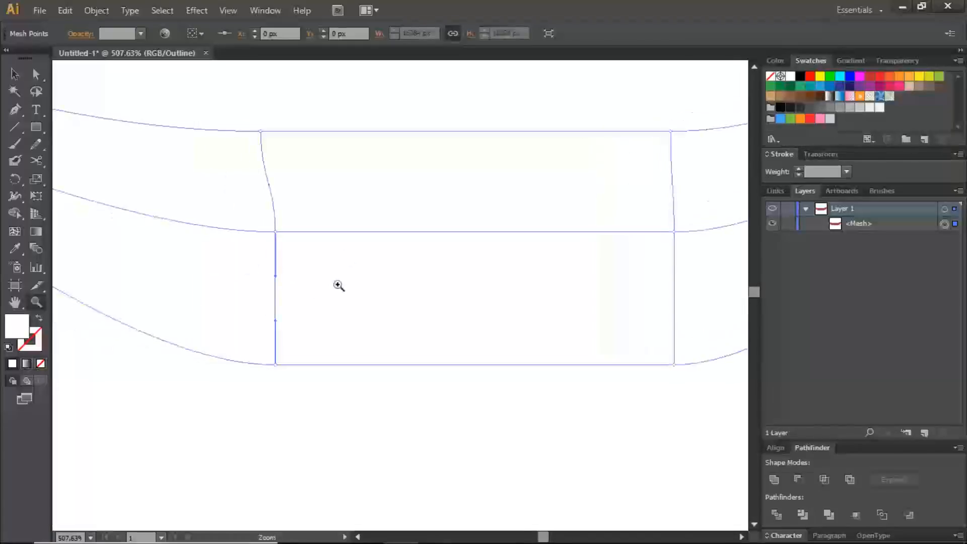
{"action": "key", "text": "a"}
{"action": "left_click", "coordinate": [275, 233]}
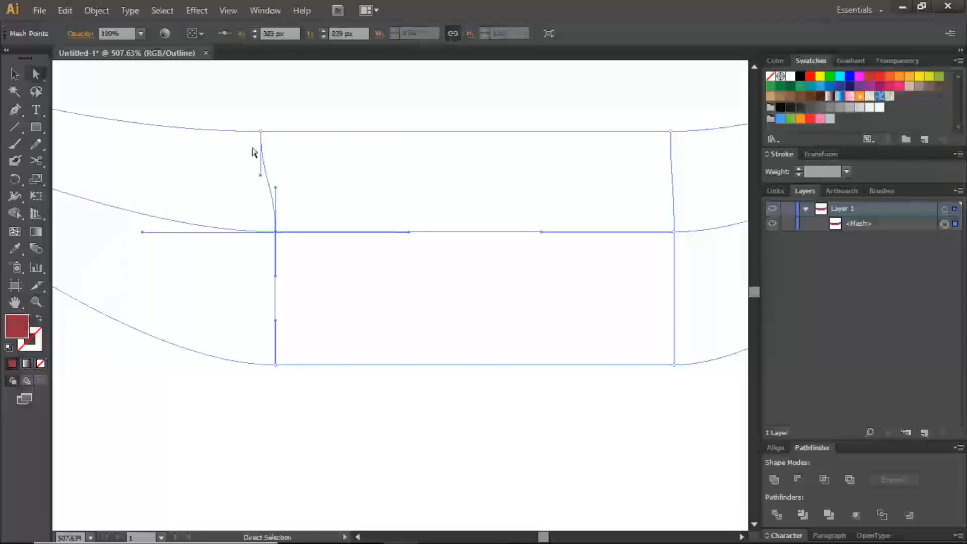
{"action": "left_click", "coordinate": [262, 172]}
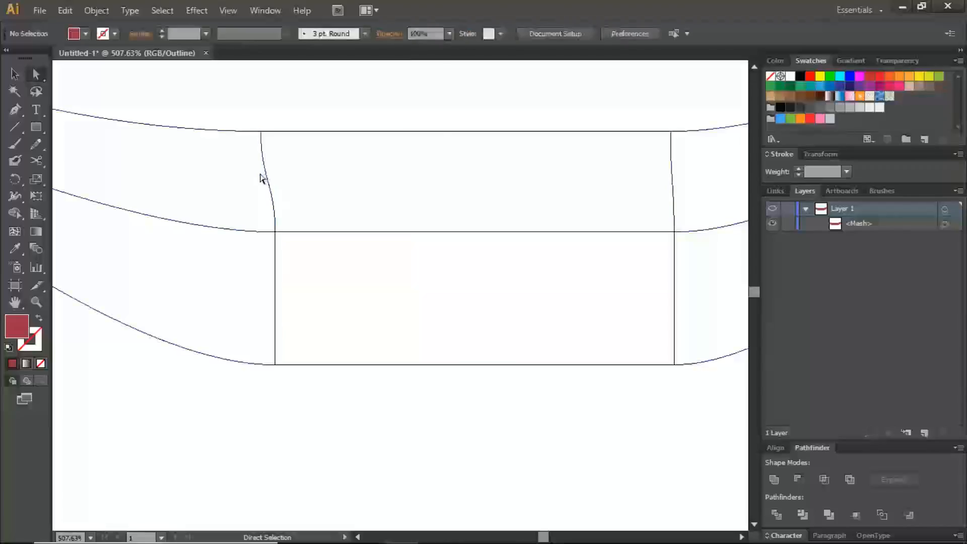
{"action": "left_click", "coordinate": [261, 132]}
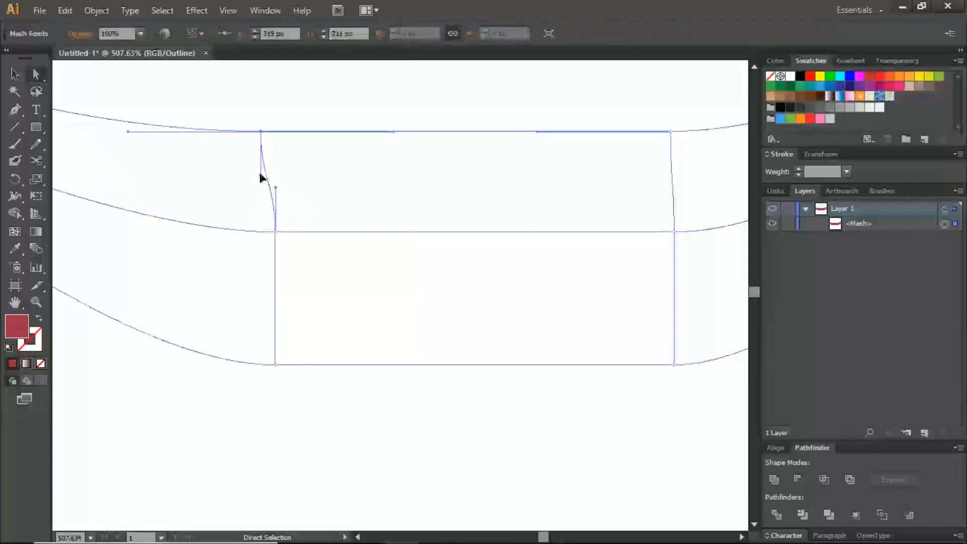
{"action": "left_click_drag", "start_coordinate": [262, 178], "coordinate": [267, 156]}
Shift the middle point of the left inner mesh line to the right and adjust the handles so the line bows smoothly
{"action": "left_click_drag", "start_coordinate": [276, 234], "coordinate": [287, 236]}
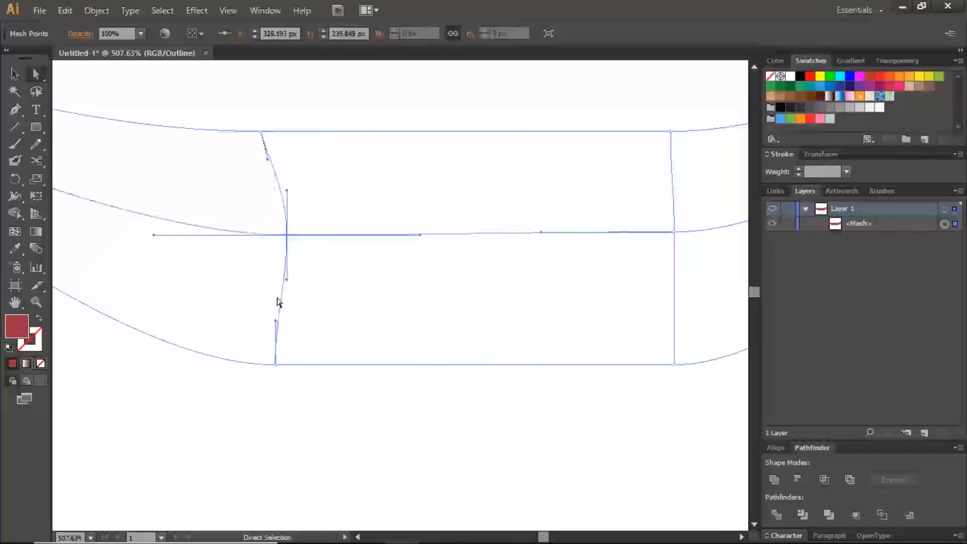
{"action": "left_click", "coordinate": [276, 365]}
{"action": "left_click_drag", "start_coordinate": [275, 321], "coordinate": [287, 327]}
{"action": "left_click_drag", "start_coordinate": [287, 235], "coordinate": [295, 232]}
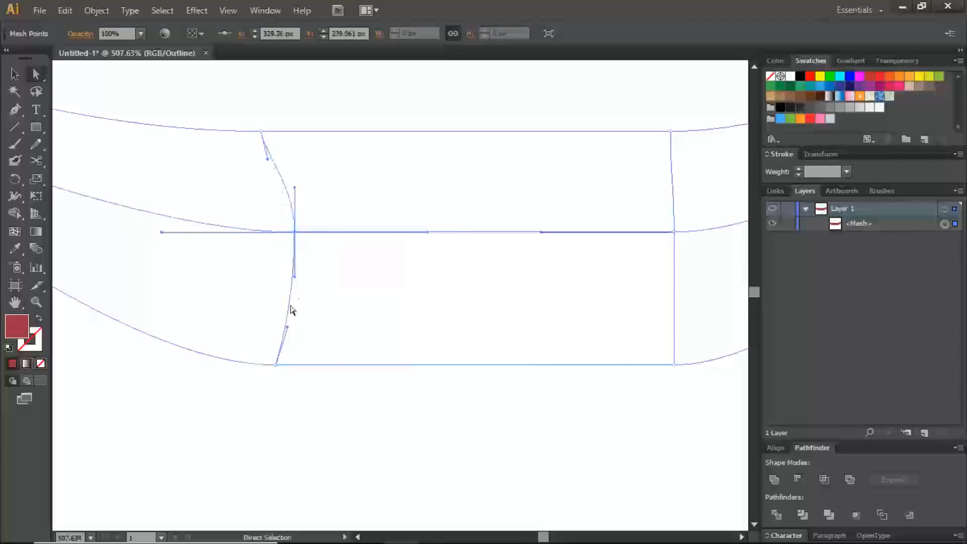
{"action": "left_click_drag", "start_coordinate": [295, 189], "coordinate": [289, 231]}
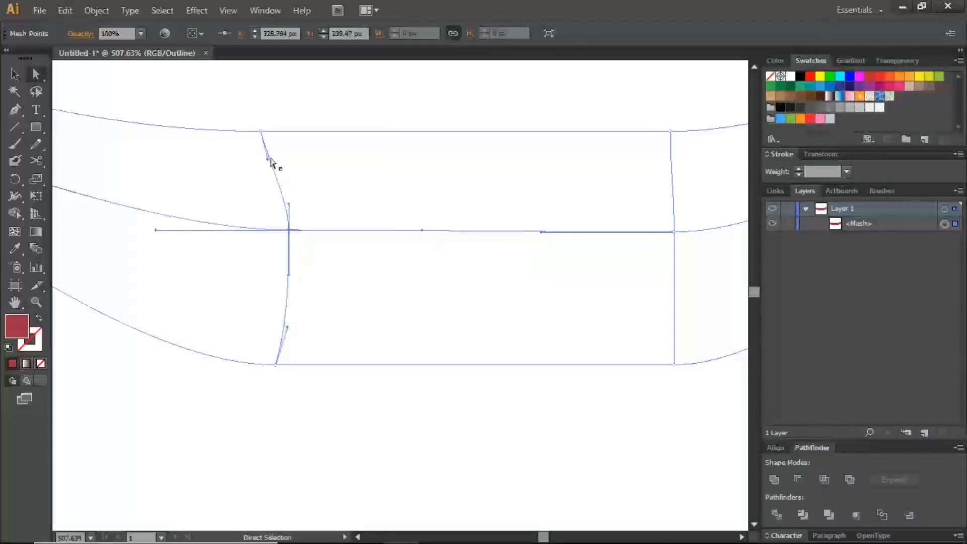
{"action": "left_click_drag", "start_coordinate": [264, 151], "coordinate": [272, 154]}
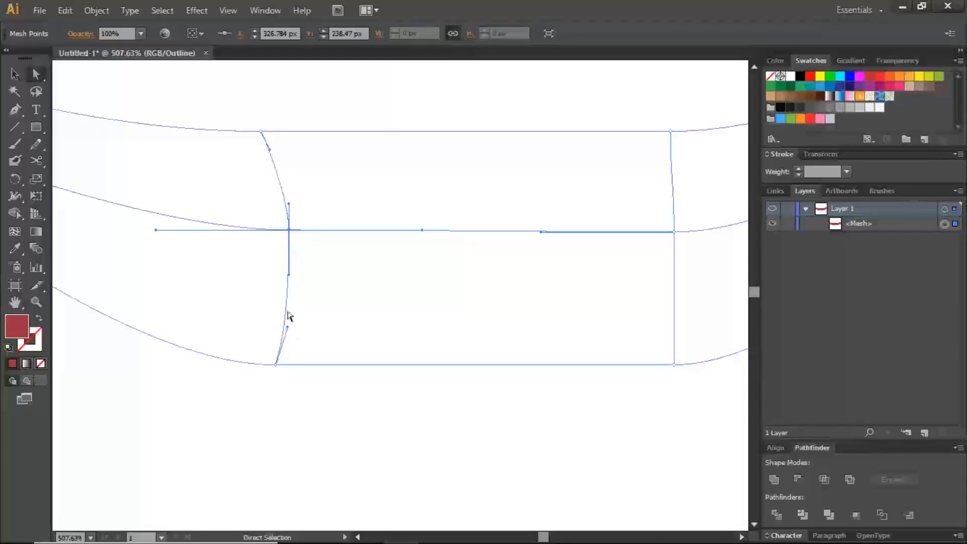
{"action": "left_click_drag", "start_coordinate": [288, 329], "coordinate": [285, 339]}
Bow the right inner mesh line slightly to the right to match the left one, and deselect the mesh
{"action": "scroll", "coordinate": [391, 272], "scroll_direction": "right", "scroll_amount": 5}
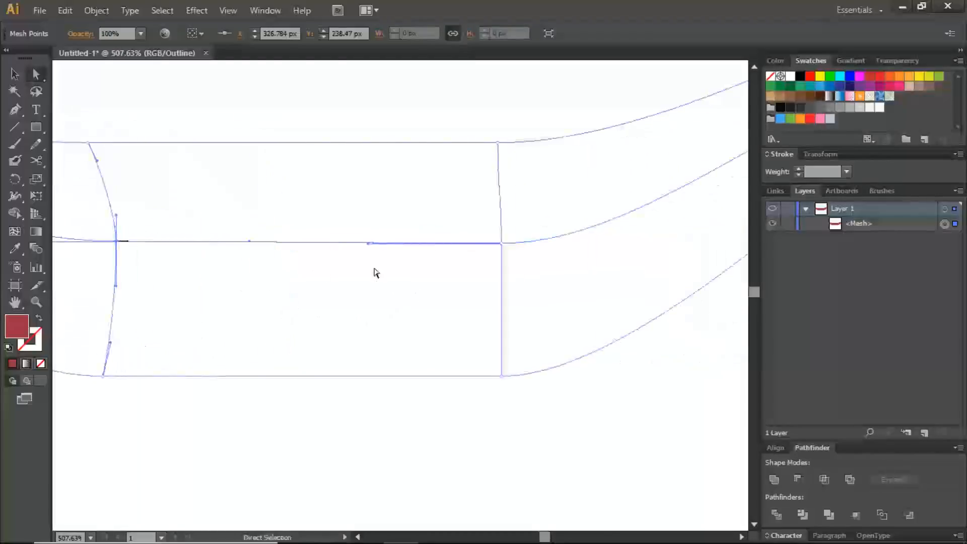
{"action": "left_click_drag", "start_coordinate": [431, 275], "coordinate": [353, 275]}
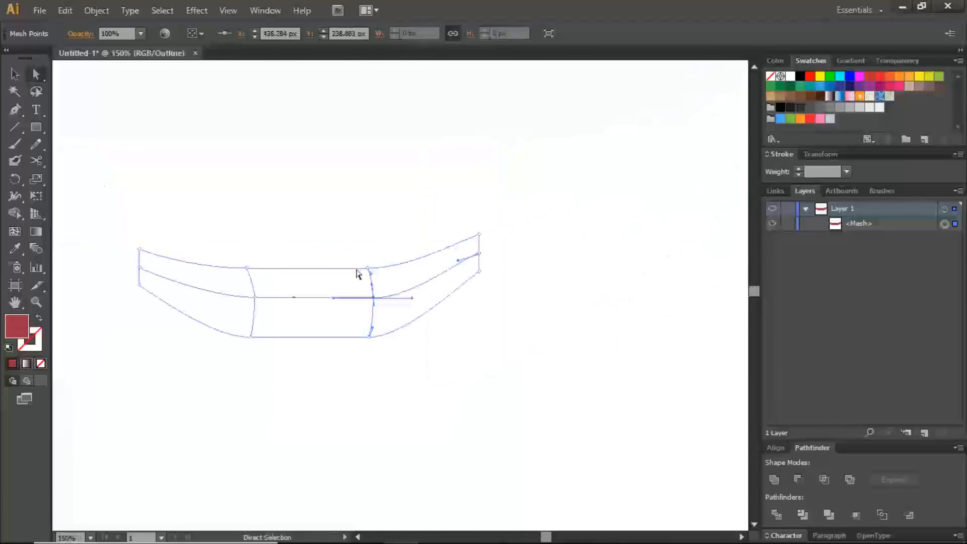
{"action": "left_click", "coordinate": [332, 242]}
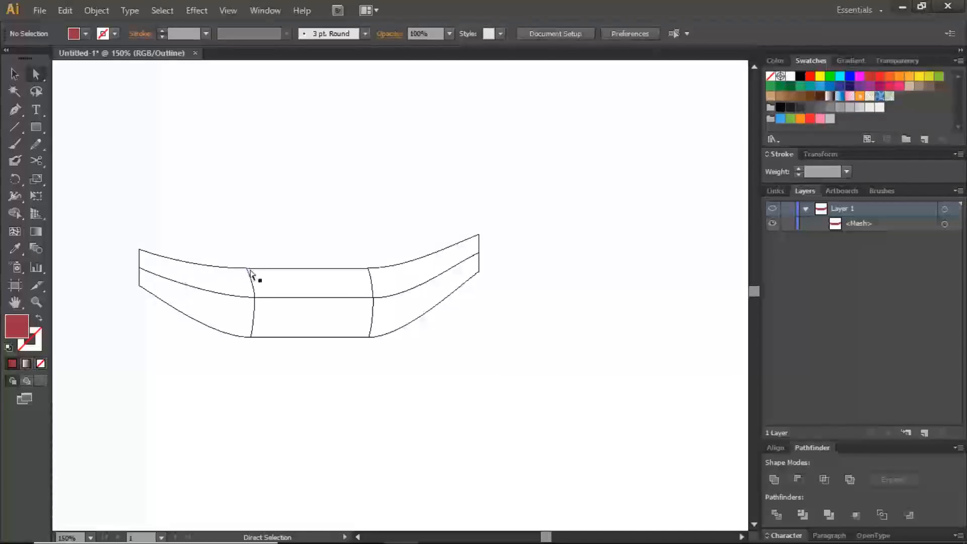
Check the shape in preview, return to outline view, and add a vertical mesh line in the left section plus two extra horizontal mesh lines
{"action": "left_click", "coordinate": [775, 211], "text": "ctrl"}
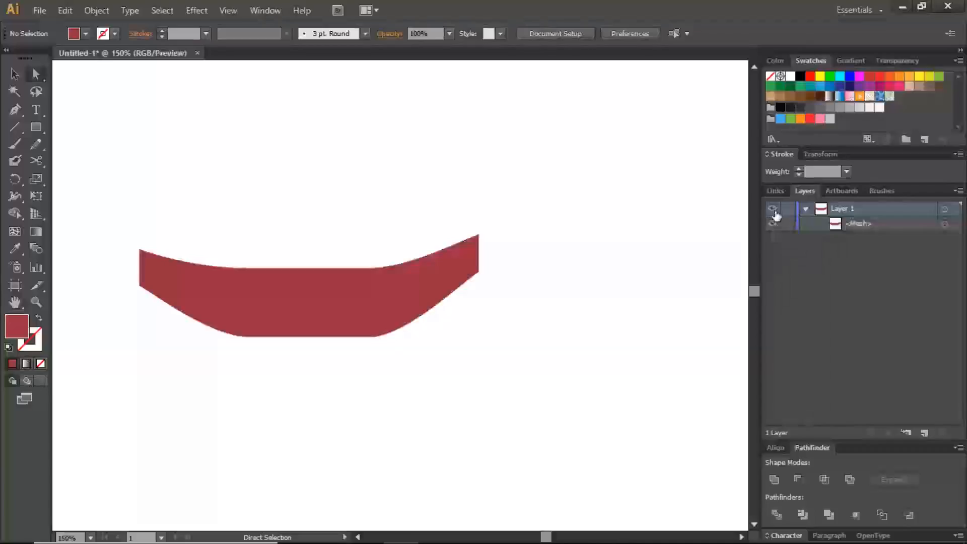
{"action": "left_click", "coordinate": [775, 214], "text": "ctrl"}
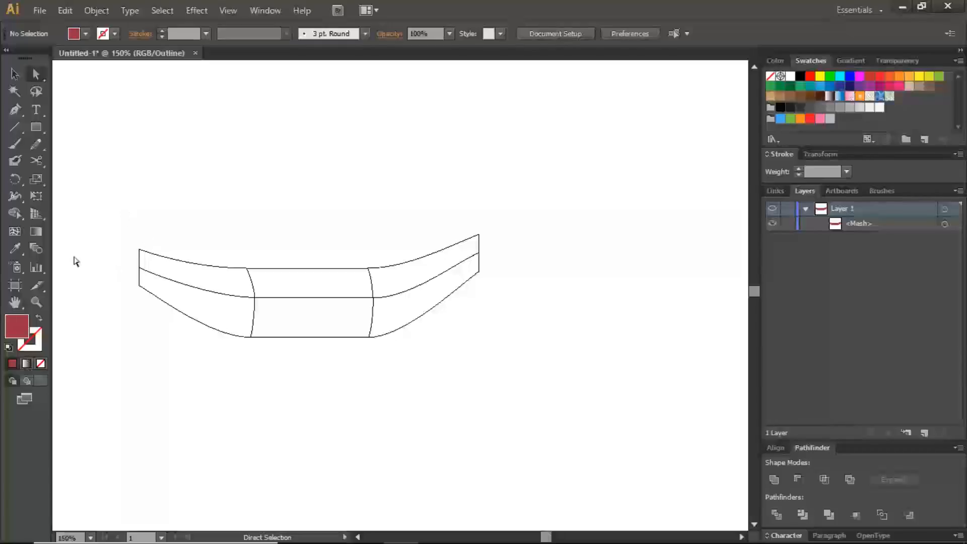
{"action": "left_click", "coordinate": [13, 233]}
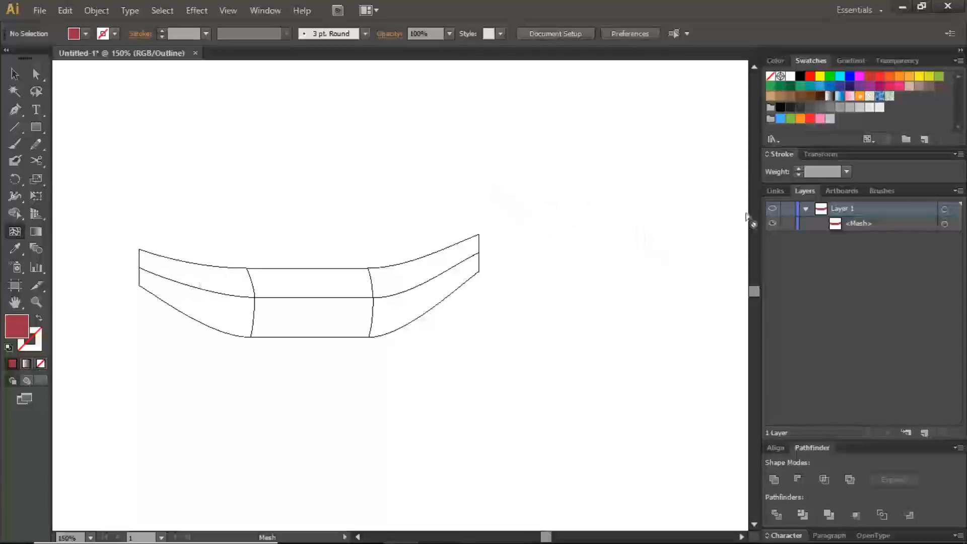
{"action": "left_click", "coordinate": [191, 286]}
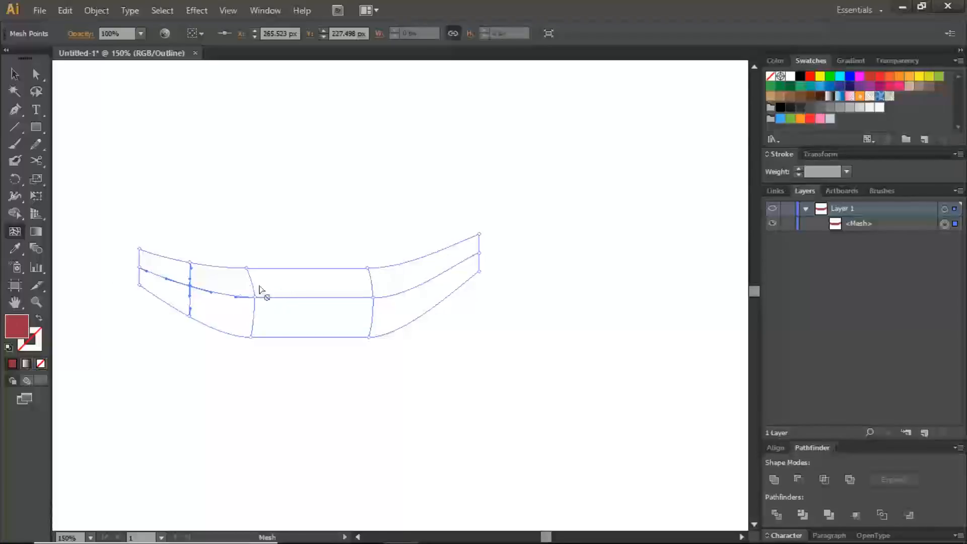
{"action": "left_click", "coordinate": [191, 272]}
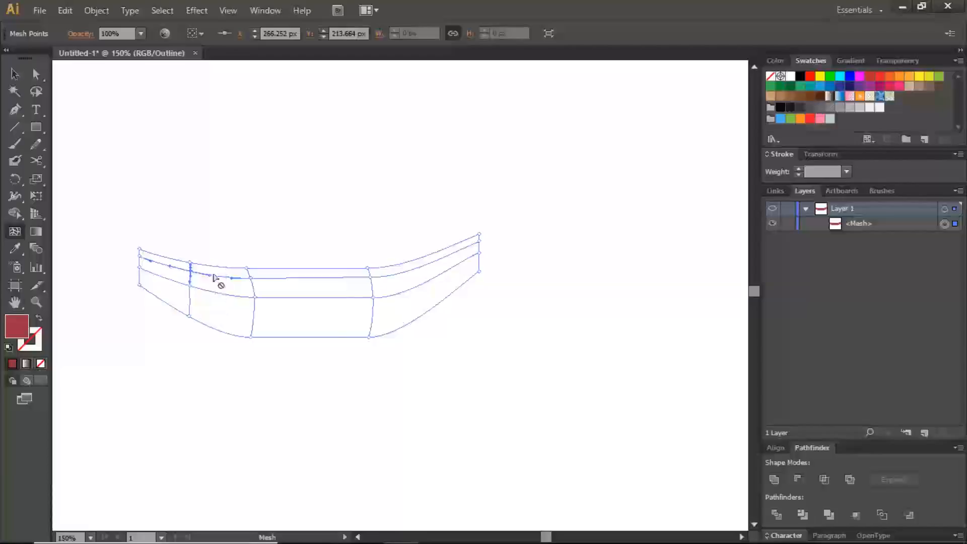
{"action": "left_click", "coordinate": [191, 307]}
{"action": "key", "text": "ctrl+shift+a"}
Select all mesh points on the shape's left end and recolour them a darker red
{"action": "key", "text": "a"}
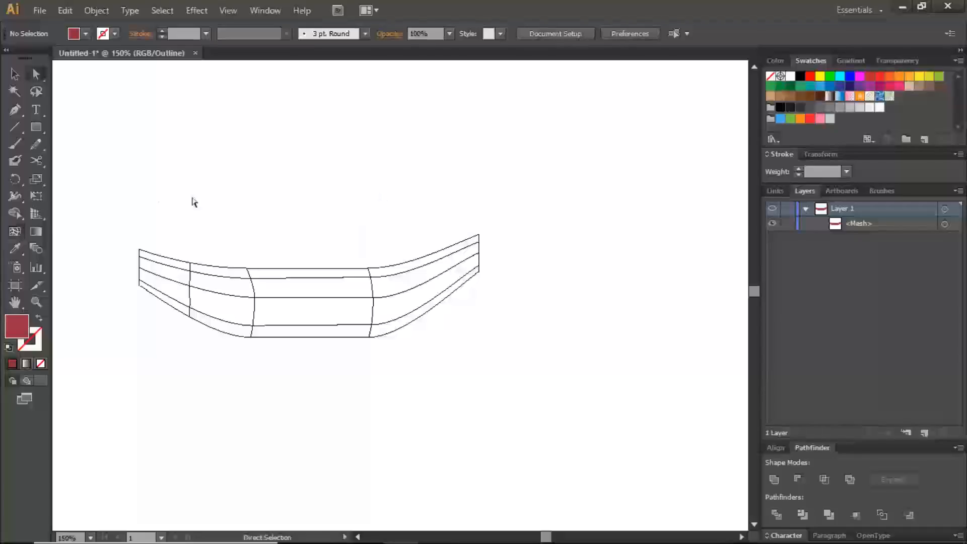
{"action": "left_click_drag", "start_coordinate": [123, 242], "coordinate": [148, 309]}
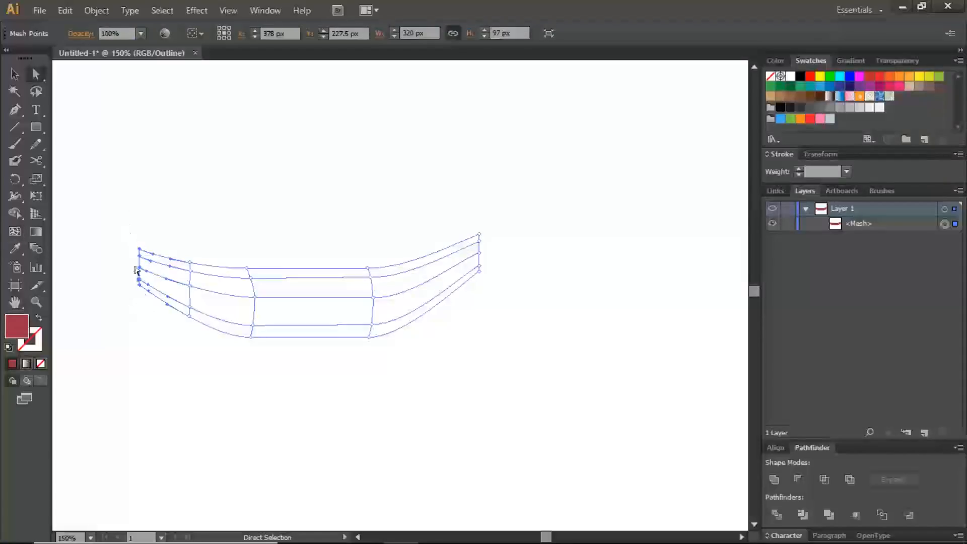
{"action": "left_click_drag", "start_coordinate": [129, 231], "coordinate": [143, 301]}
{"action": "double_click", "coordinate": [23, 330]}
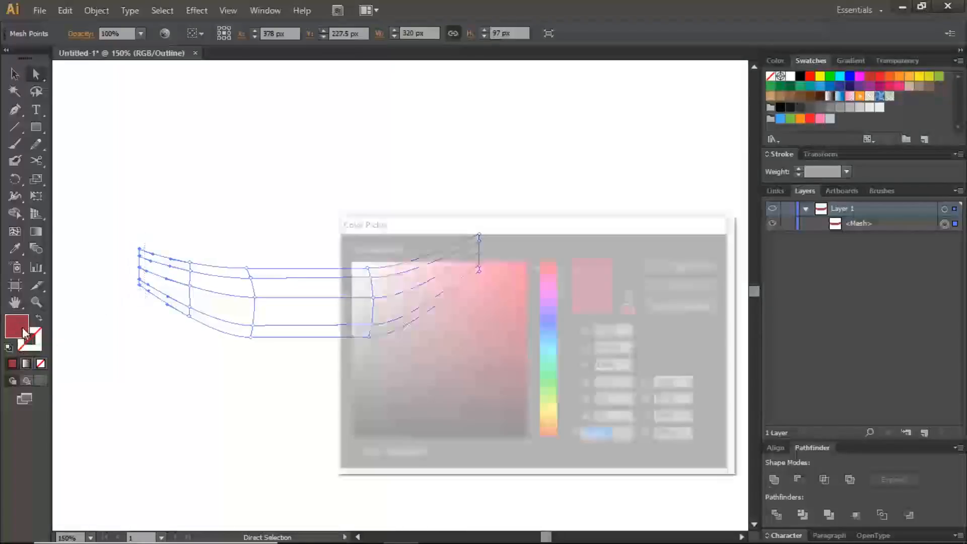
{"action": "mouse_move", "coordinate": [463, 343]}
{"action": "left_mouse_down"}
{"action": "mouse_move", "coordinate": [503, 346]}
{"action": "mouse_move", "coordinate": [483, 345]}
{"action": "left_mouse_up"}
{"action": "left_click", "coordinate": [655, 264]}
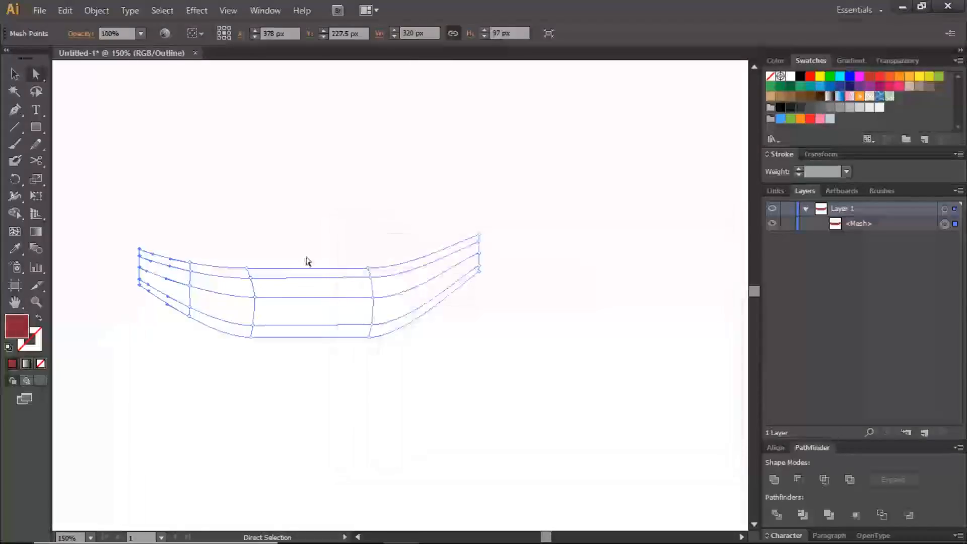
Select all mesh points on the shape's right end and recolour them a dark red
{"action": "left_click_drag", "start_coordinate": [467, 228], "coordinate": [492, 280]}
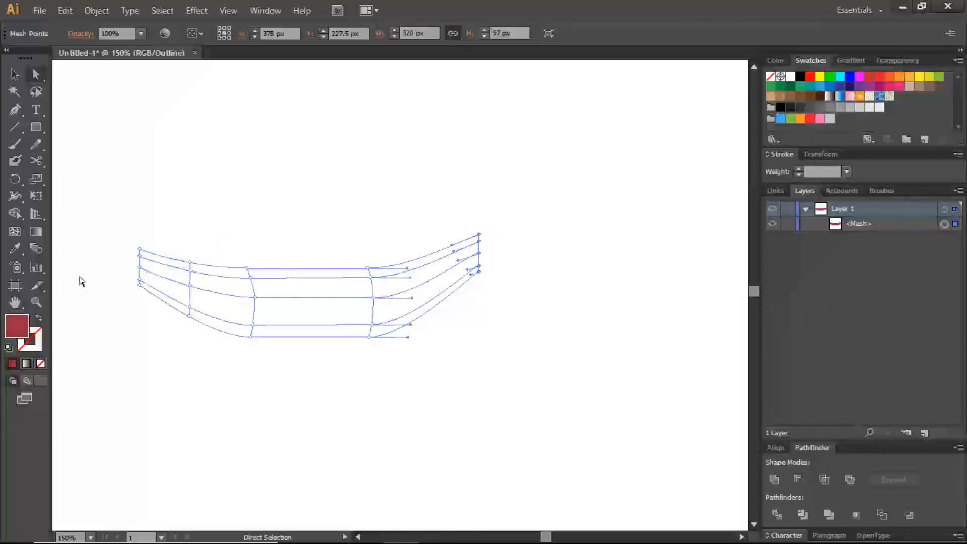
{"action": "double_click", "coordinate": [17, 333]}
{"action": "left_click_drag", "start_coordinate": [476, 338], "coordinate": [482, 353]}
{"action": "left_click", "coordinate": [681, 262]}
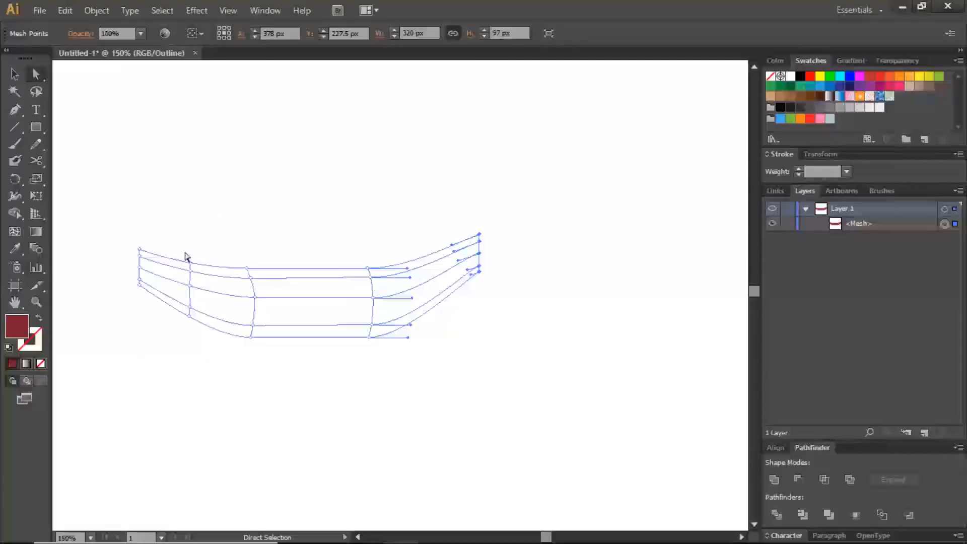
Select the top mesh point of the left inner line and sample the white background as its colour with the Eyedropper
{"action": "left_click_drag", "start_coordinate": [186, 258], "coordinate": [195, 270]}
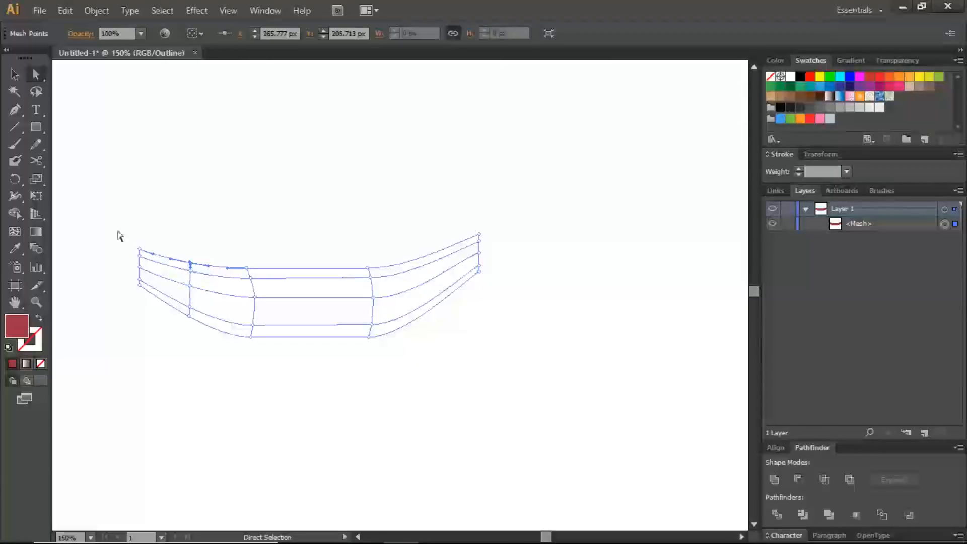
{"action": "left_click", "coordinate": [15, 249]}
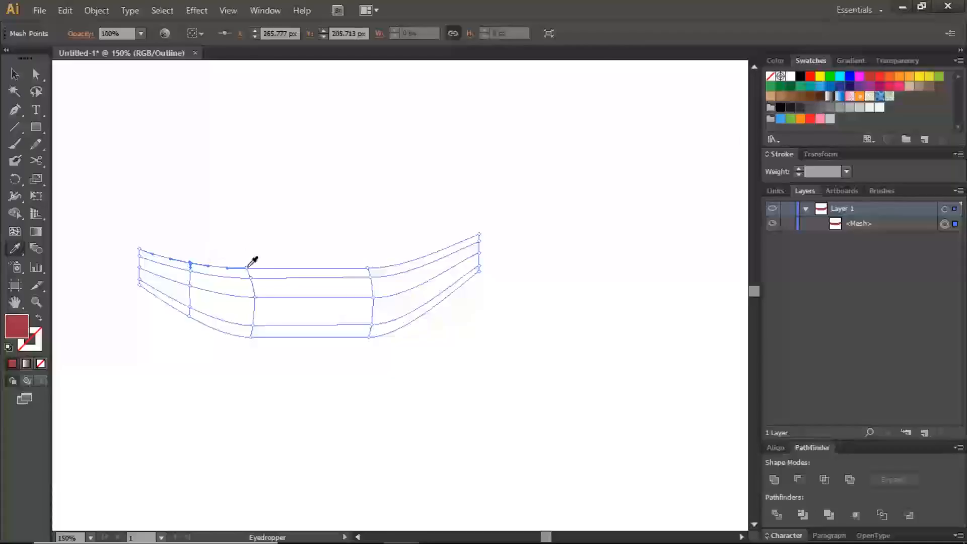
{"action": "key", "text": "ctrl"}
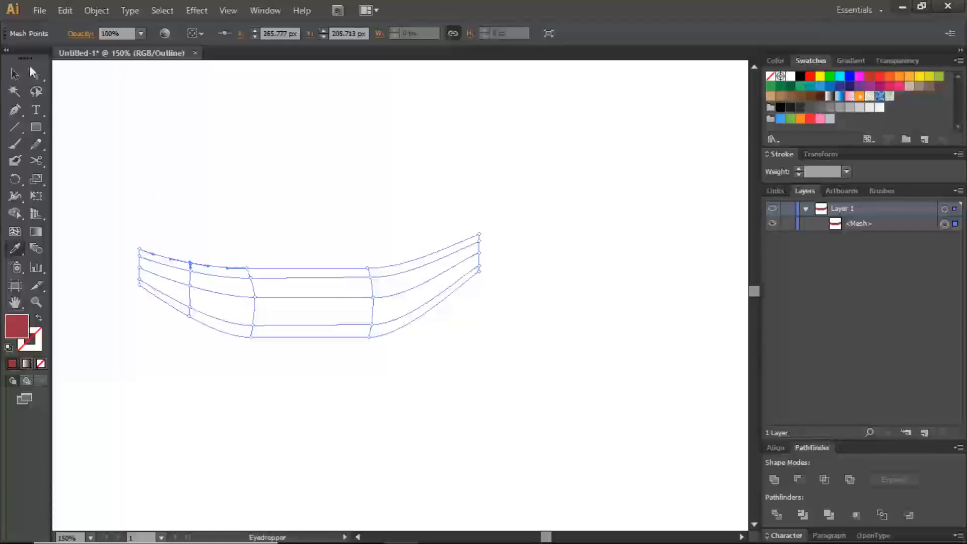
{"action": "key", "text": "ctrl"}
{"action": "left_click", "coordinate": [247, 269], "text": "ctrl"}
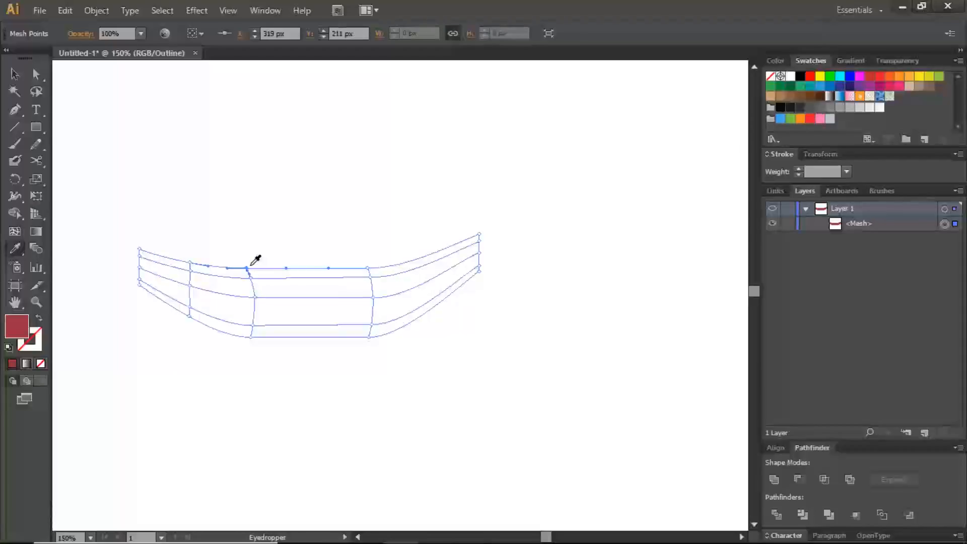
{"action": "left_click", "coordinate": [251, 265]}
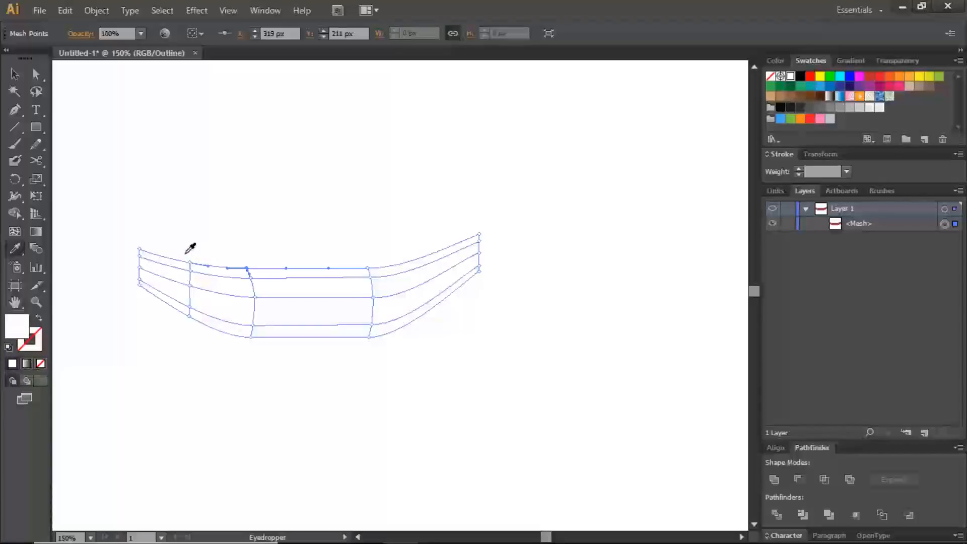
Apply sampled white to the top point of the newly added left mesh line, and check the blend in preview before returning to outline
{"action": "key", "text": "a"}
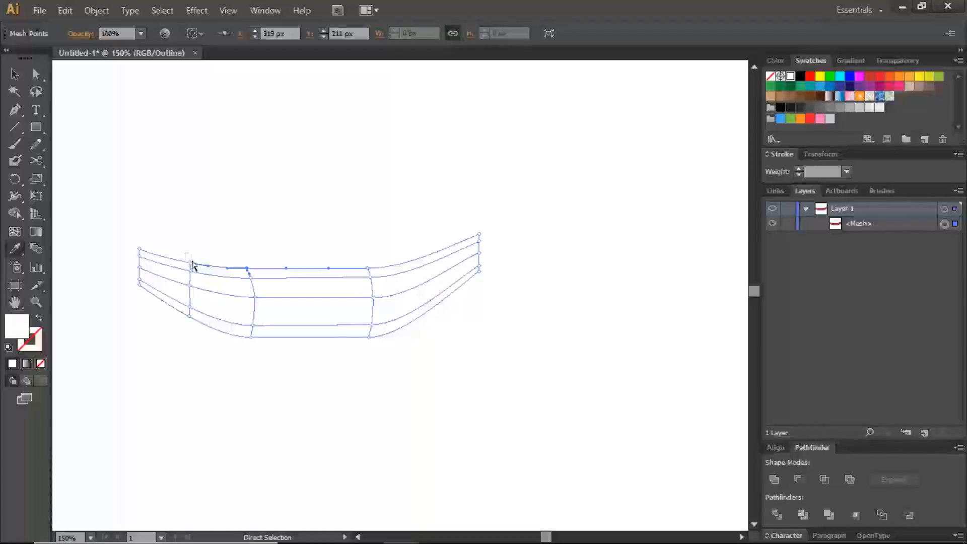
{"action": "left_click", "coordinate": [191, 262]}
{"action": "key", "text": "i"}
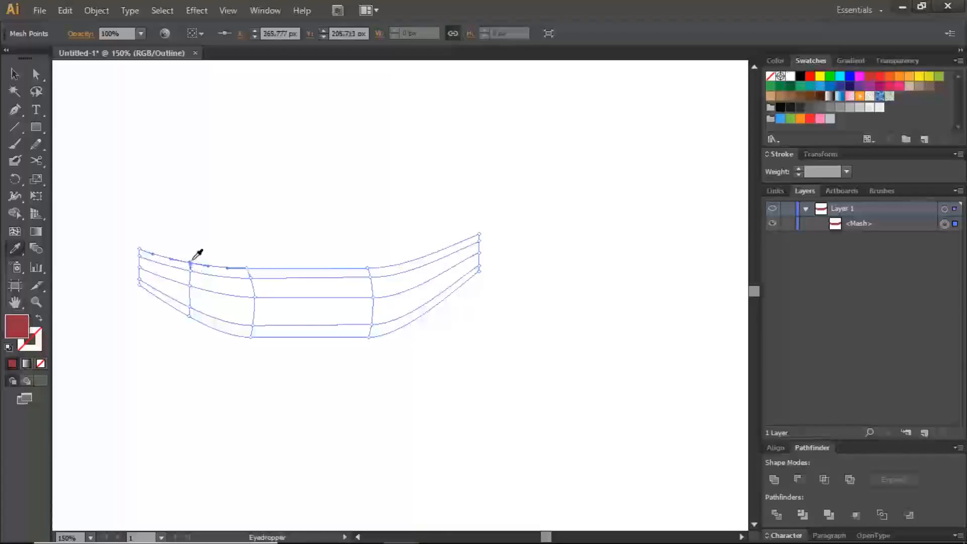
{"action": "left_click", "coordinate": [192, 260]}
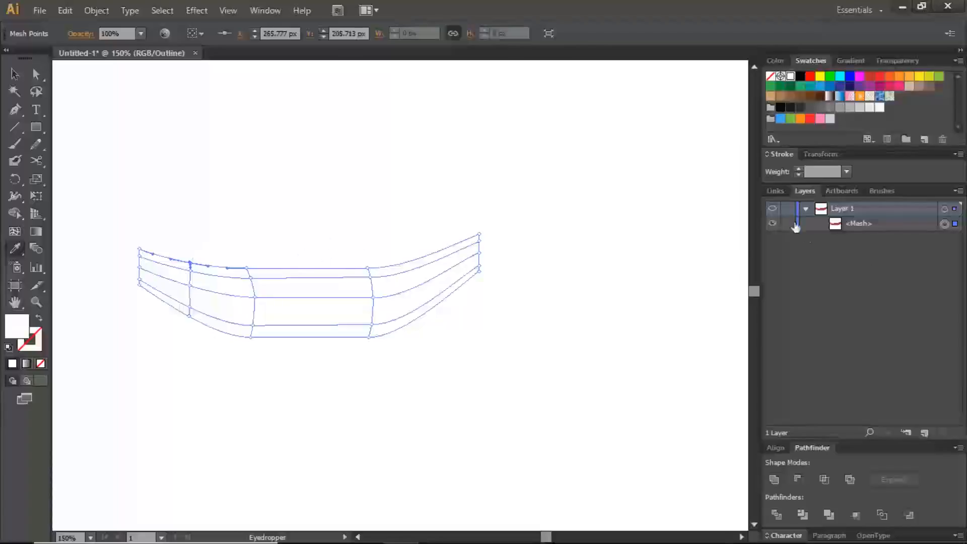
{"action": "left_click", "coordinate": [773, 209], "text": "ctrl"}
{"action": "left_click", "coordinate": [772, 209]}
{"action": "left_click", "coordinate": [771, 209]}
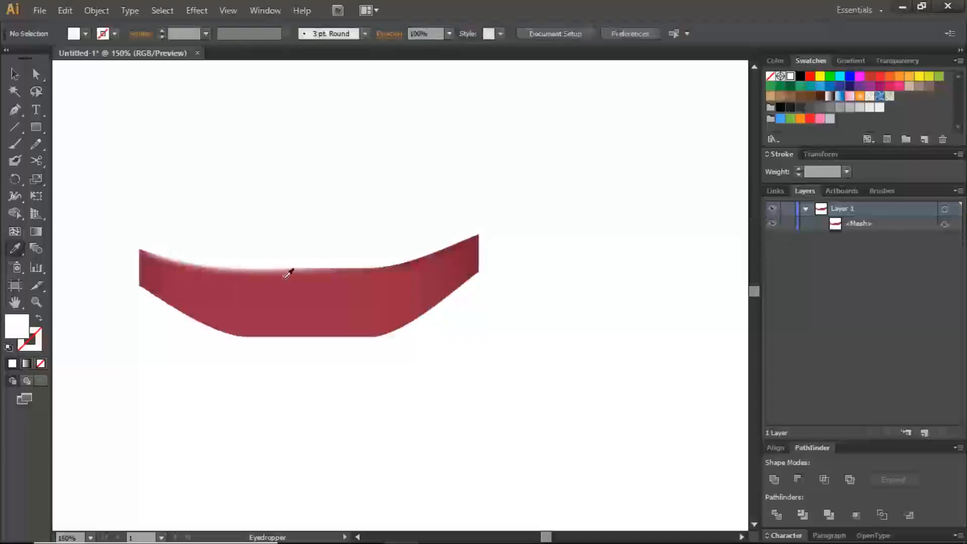
{"action": "left_click", "coordinate": [773, 209], "text": "ctrl"}
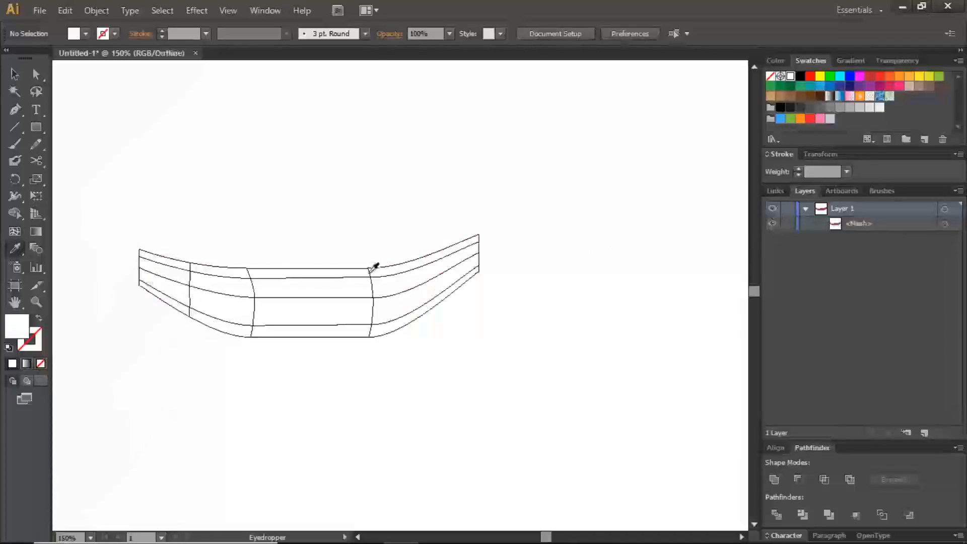
Sample white for the top-edge mesh points at the right inner line and the right end
{"action": "key", "text": "ctrl"}
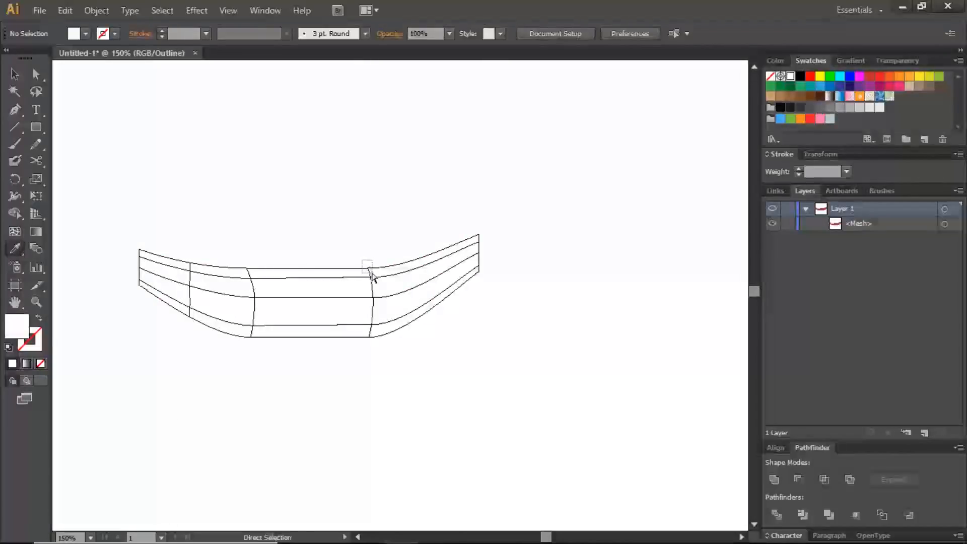
{"action": "left_click", "coordinate": [369, 270], "text": "ctrl"}
{"action": "left_click_drag", "start_coordinate": [467, 225], "coordinate": [484, 239]}
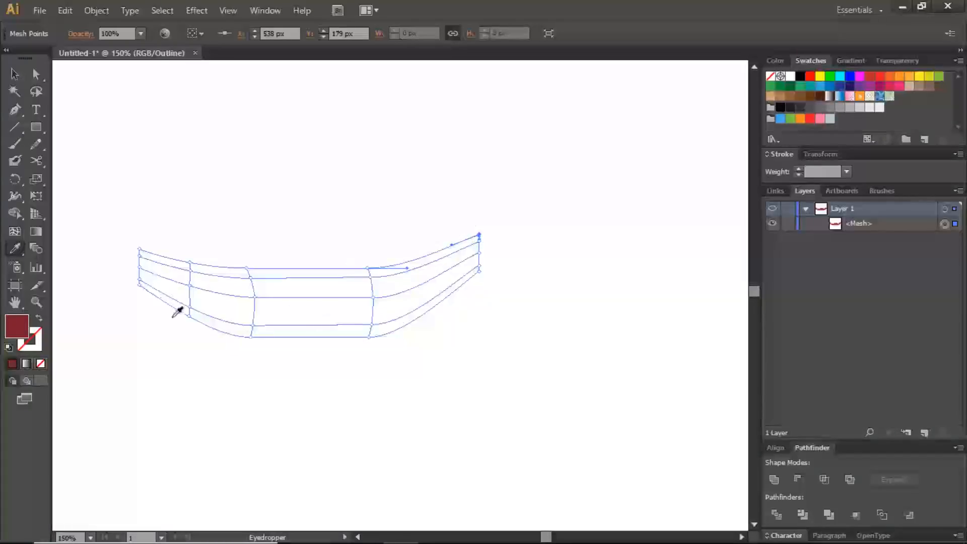
Colour the second-row mesh points on the two left inner lines yellow-green and dark green respectively
{"action": "left_click", "coordinate": [191, 264], "text": "ctrl"}
{"action": "double_click", "coordinate": [20, 331]}
{"action": "left_click", "coordinate": [551, 405]}
{"action": "left_click", "coordinate": [683, 264]}
{"action": "left_click", "coordinate": [251, 277], "text": "ctrl"}
{"action": "double_click", "coordinate": [18, 330]}
{"action": "left_click", "coordinate": [550, 390]}
{"action": "left_click", "coordinate": [504, 384]}
{"action": "left_click", "coordinate": [683, 265]}
Colour the second-row mesh points yellow-green on the right inner line and teal at the right end, and switch the layer to preview
{"action": "left_click", "coordinate": [370, 277], "text": "ctrl"}
{"action": "double_click", "coordinate": [18, 327]}
{"action": "left_click", "coordinate": [550, 403]}
{"action": "left_click", "coordinate": [684, 265]}
{"action": "left_click", "coordinate": [479, 242], "text": "ctrl"}
{"action": "double_click", "coordinate": [18, 327]}
{"action": "left_click", "coordinate": [551, 357]}
{"action": "left_click", "coordinate": [683, 264]}
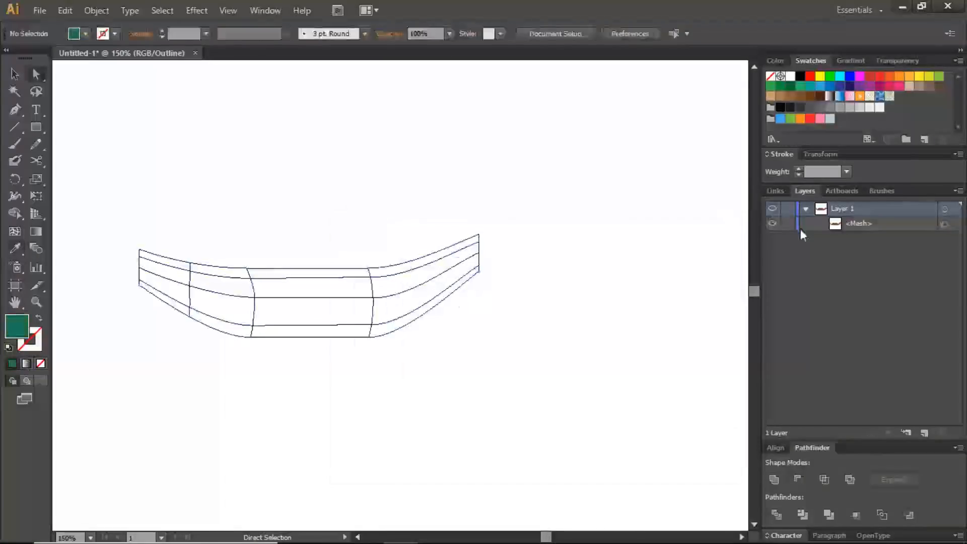
{"action": "left_click", "coordinate": [774, 212], "text": "ctrl"}
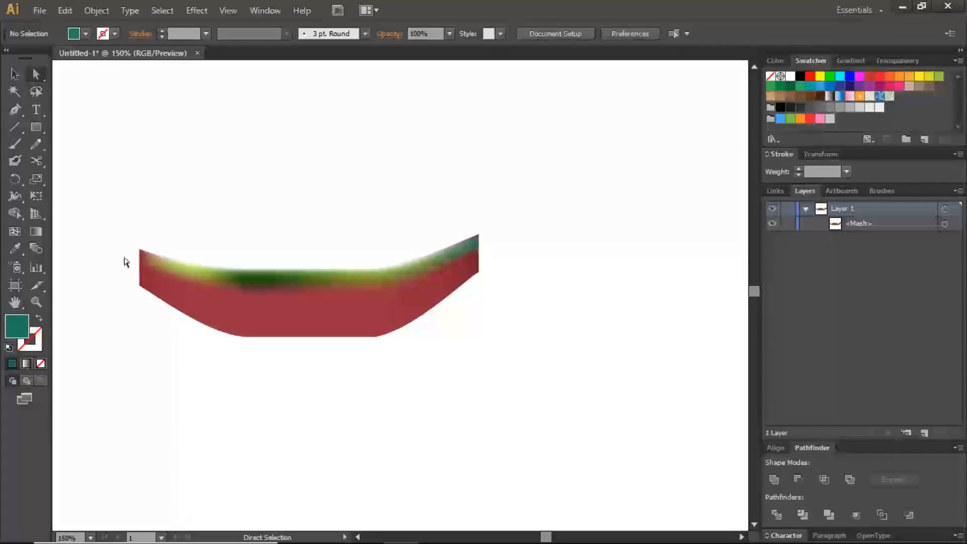
{"action": "left_click_drag", "start_coordinate": [114, 233], "coordinate": [416, 319]}
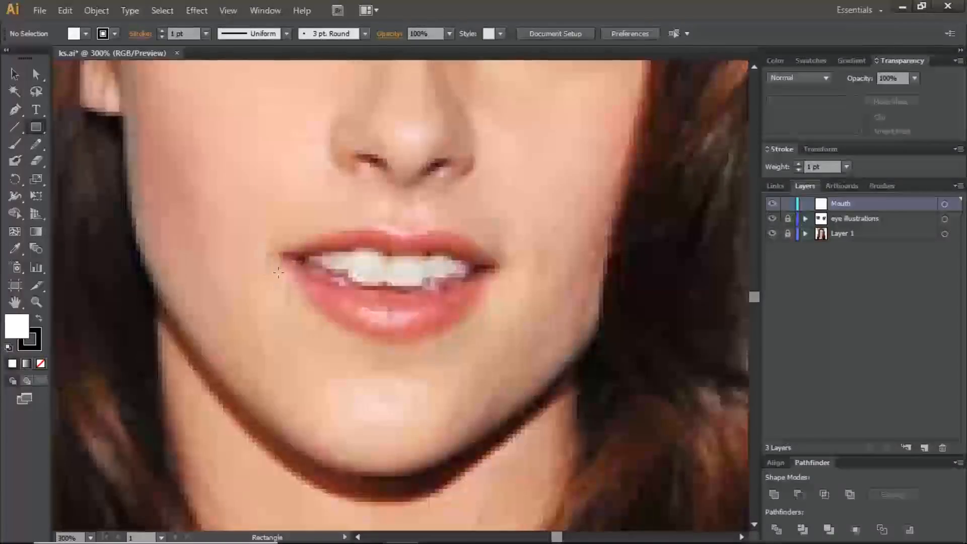
In the ks.ai document, draw a white rectangle about 110 × 23 px over the lower lip and remove its stroke
{"action": "left_click_drag", "start_coordinate": [275, 275], "coordinate": [491, 323]}
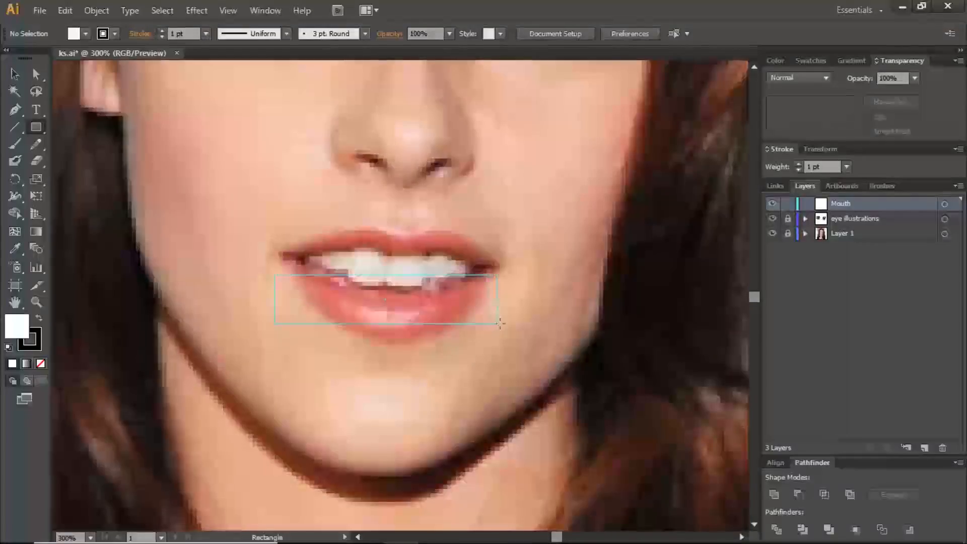
{"action": "left_click_drag", "start_coordinate": [503, 323], "coordinate": [509, 325]}
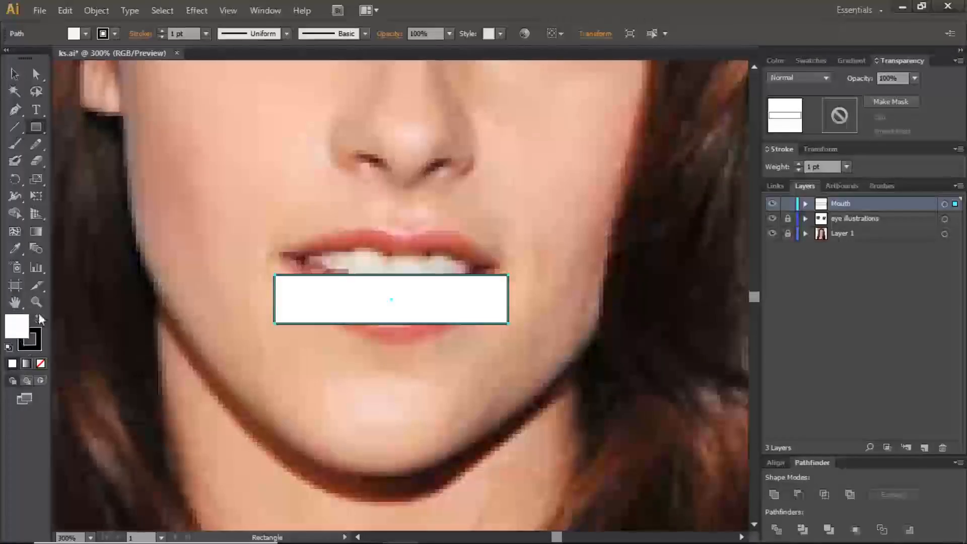
{"action": "left_click", "coordinate": [30, 344]}
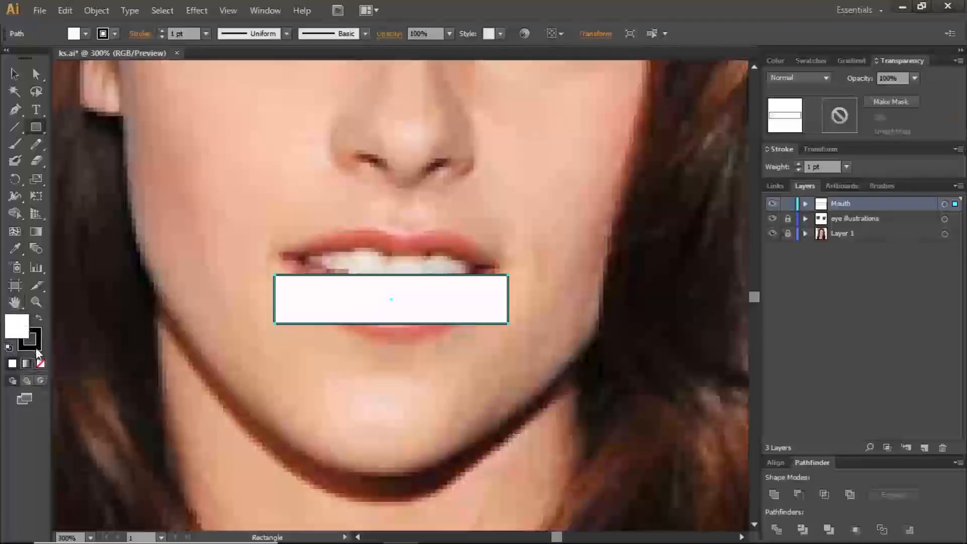
{"action": "left_click", "coordinate": [41, 364]}
{"action": "left_click", "coordinate": [16, 325]}
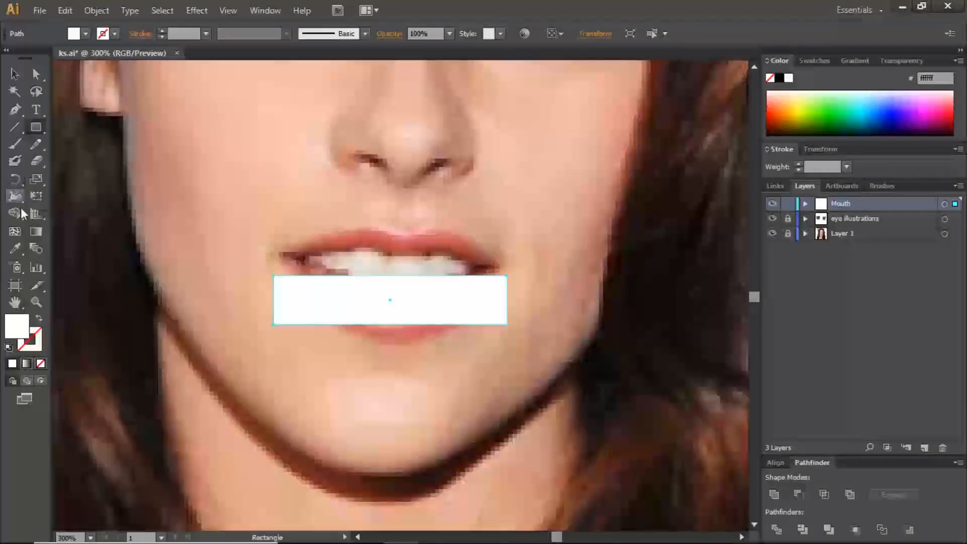
Convert the rectangle to a flat gradient mesh with 2 rows and 3 columns, and show the Mouth layer in outline
{"action": "left_click", "coordinate": [88, 9]}
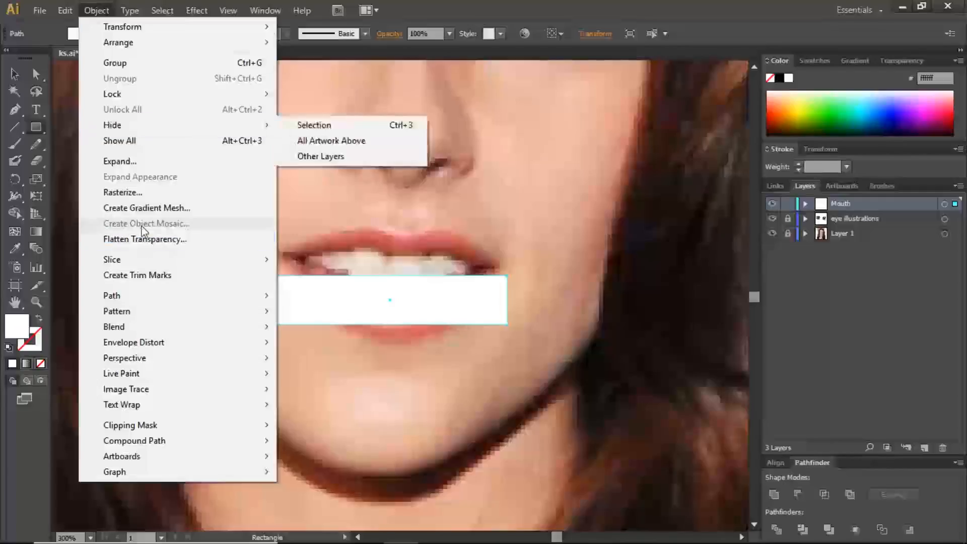
{"action": "left_click", "coordinate": [128, 209]}
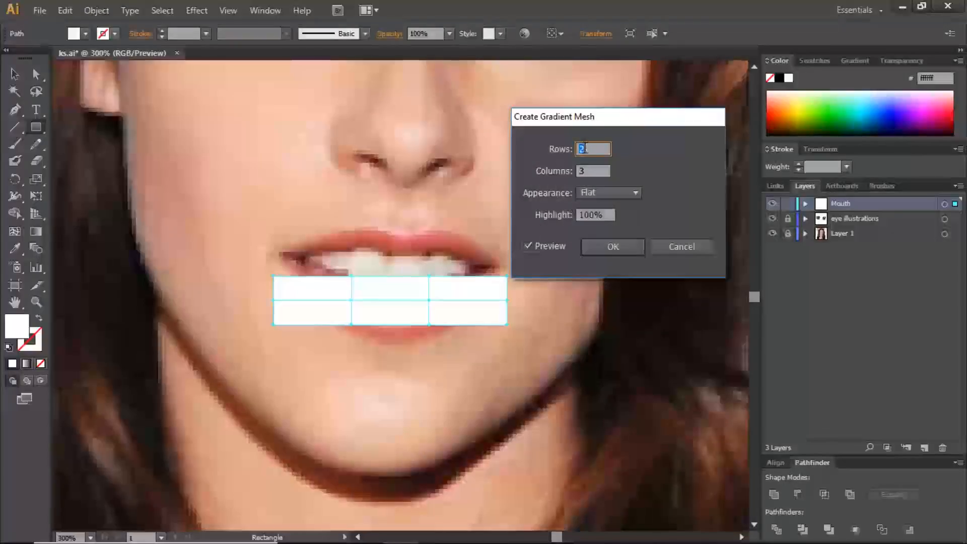
{"action": "left_click", "coordinate": [600, 244]}
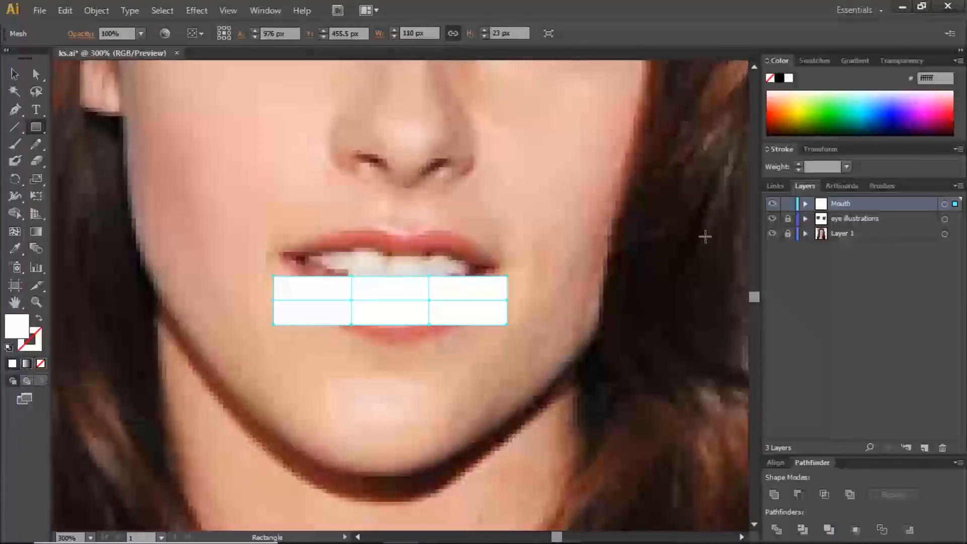
{"action": "left_click", "coordinate": [773, 204], "text": "ctrl"}
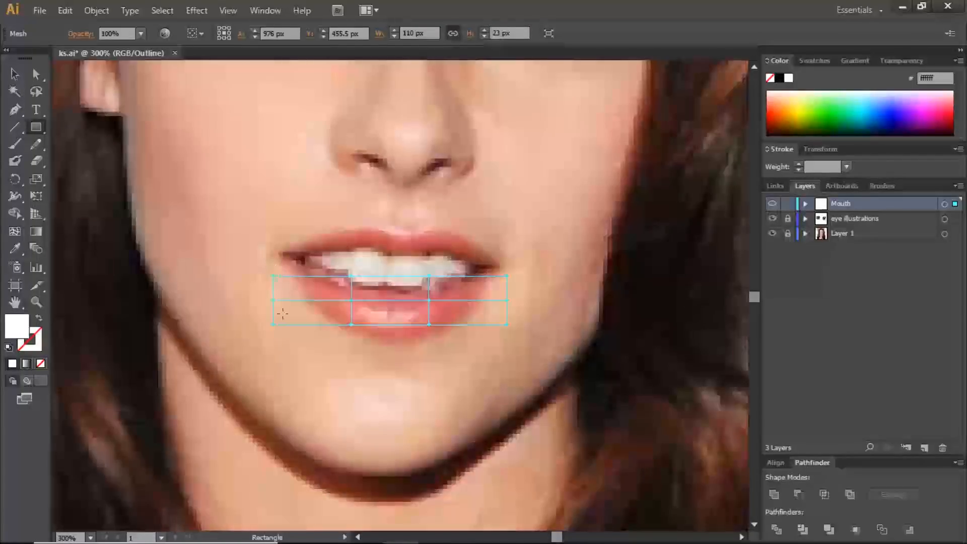
Scale the three mesh points at the mesh's left end closer together vertically and move them to the left corner of the mouth
{"action": "left_click", "coordinate": [36, 74]}
{"action": "left_click_drag", "start_coordinate": [266, 268], "coordinate": [291, 347]}
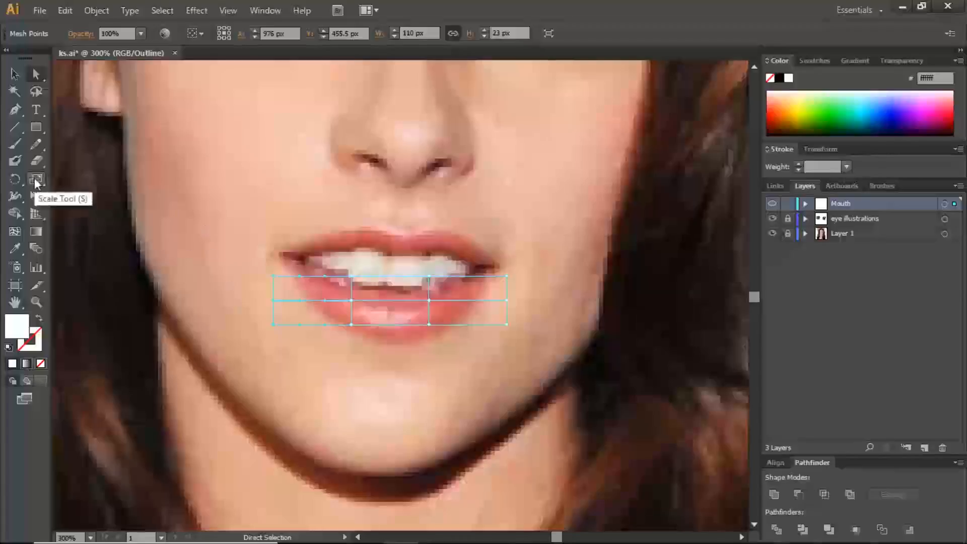
{"action": "left_click", "coordinate": [35, 180]}
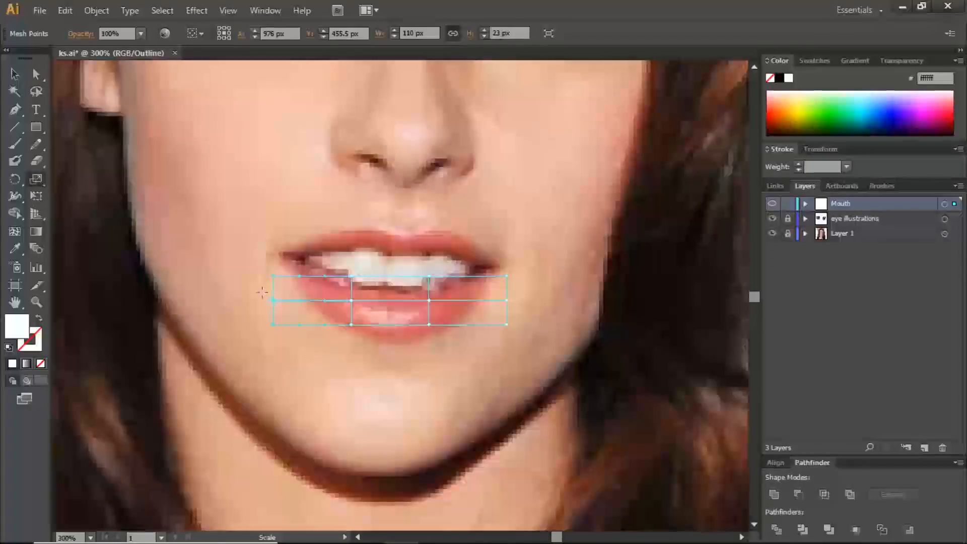
{"action": "mouse_move", "coordinate": [261, 286]}
{"action": "left_mouse_down"}
{"action": "mouse_move", "coordinate": [263, 301]}
{"action": "mouse_move", "coordinate": [255, 291]}
{"action": "left_mouse_up"}
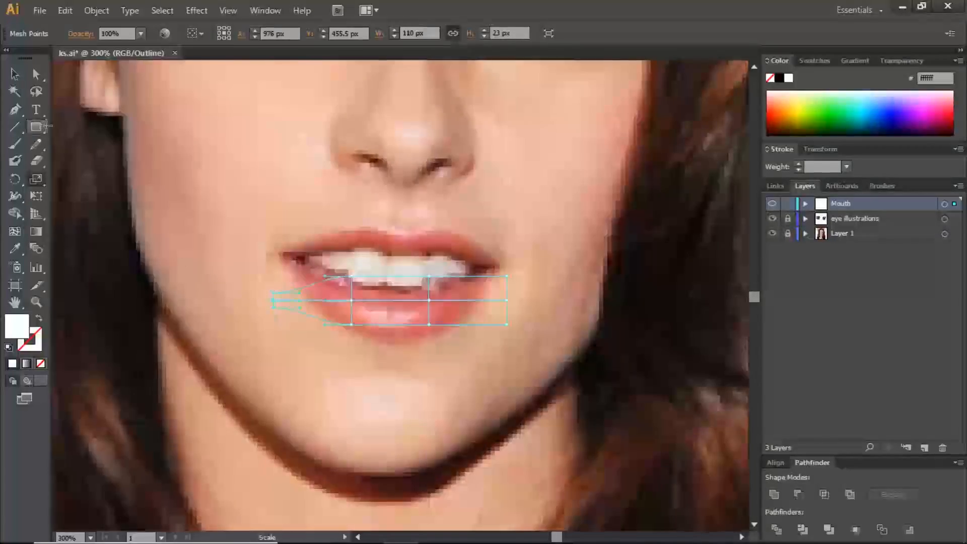
{"action": "left_click", "coordinate": [36, 75]}
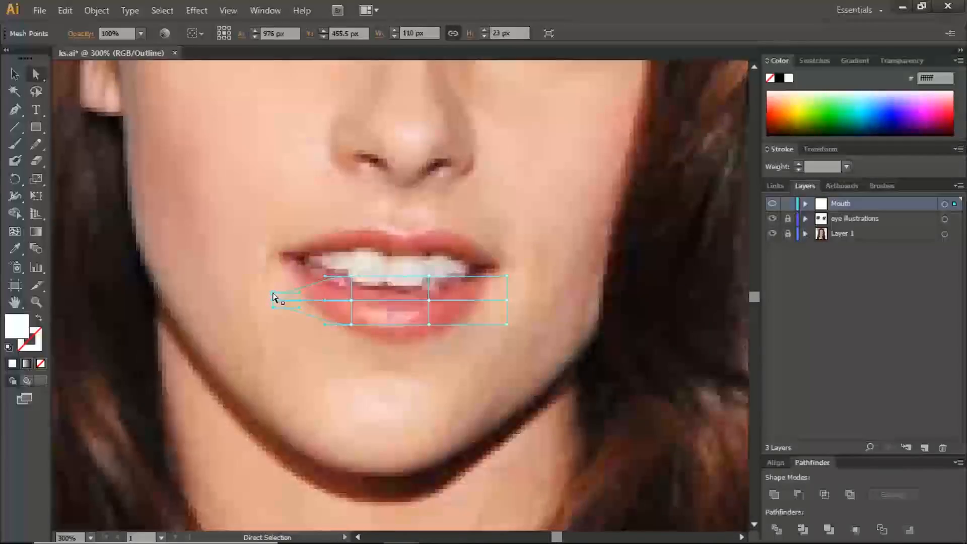
{"action": "left_click_drag", "start_coordinate": [272, 293], "coordinate": [283, 259]}
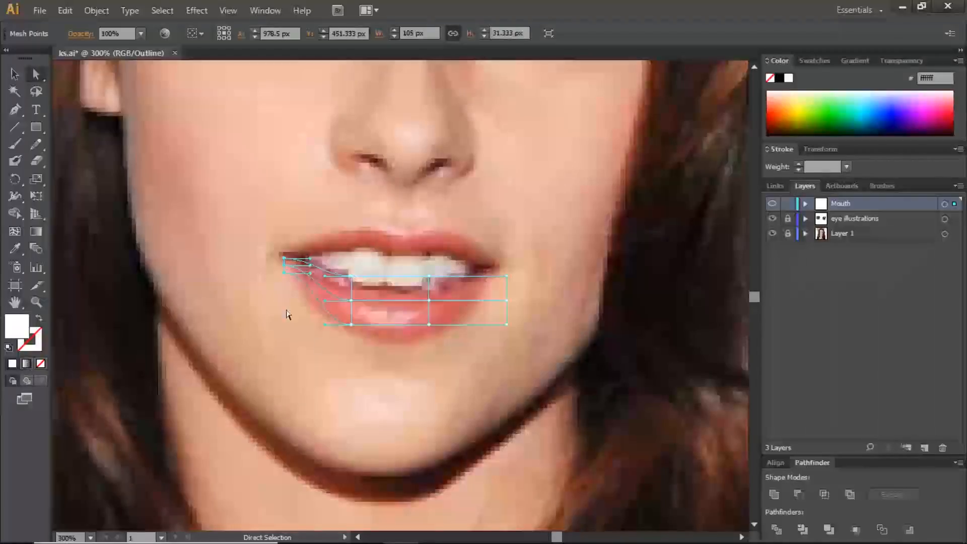
Reposition the mesh points and handles on the two inner vertical lines so the rows follow the lower lip's curve
{"action": "left_click", "coordinate": [351, 325]}
{"action": "left_click_drag", "start_coordinate": [352, 327], "coordinate": [350, 286]}
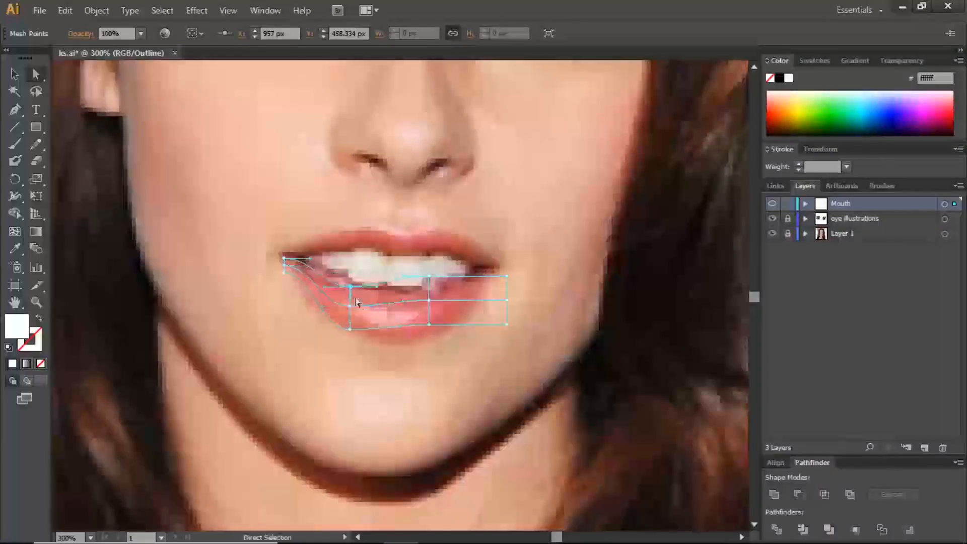
{"action": "left_click", "coordinate": [429, 301]}
{"action": "left_click_drag", "start_coordinate": [430, 302], "coordinate": [352, 333]}
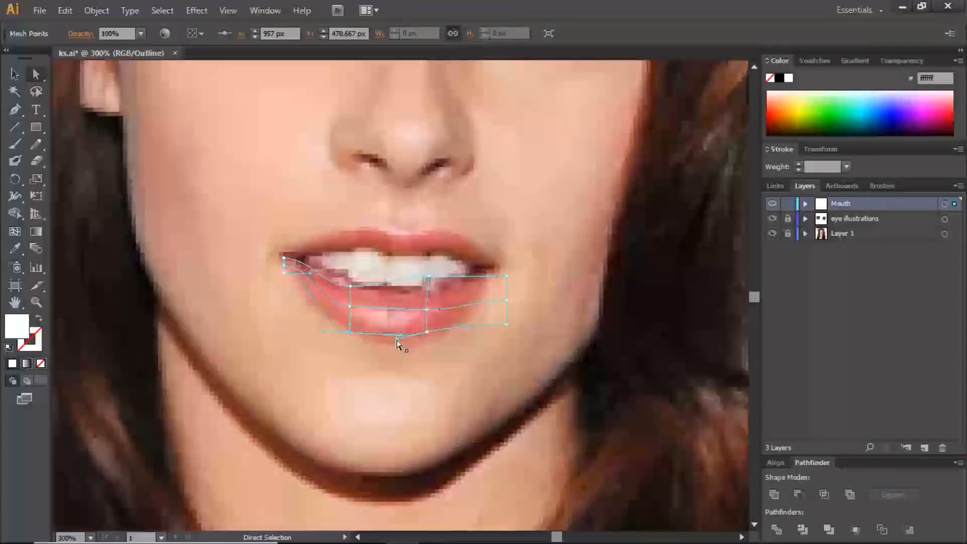
{"action": "left_click_drag", "start_coordinate": [396, 340], "coordinate": [351, 334]}
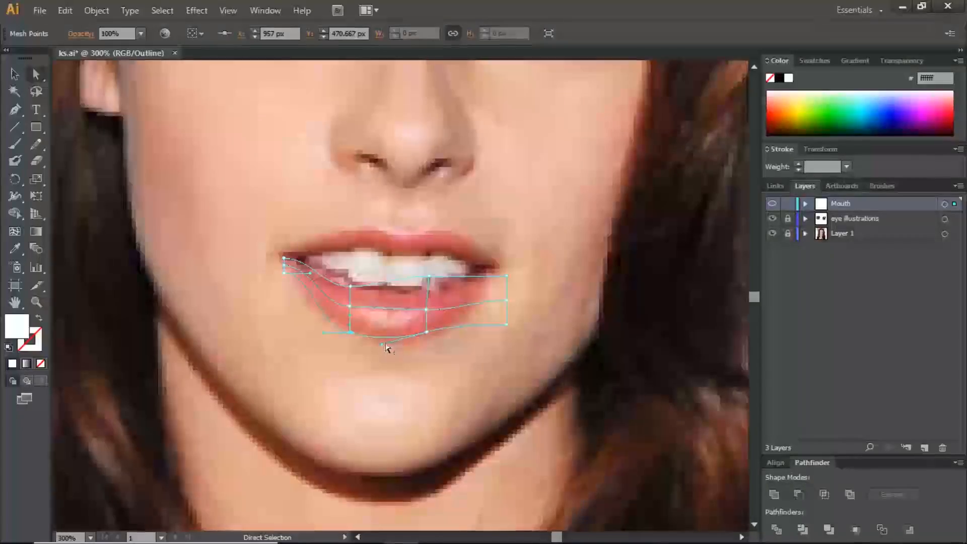
{"action": "left_click_drag", "start_coordinate": [425, 328], "coordinate": [427, 295]}
{"action": "left_click_drag", "start_coordinate": [349, 306], "coordinate": [351, 303]}
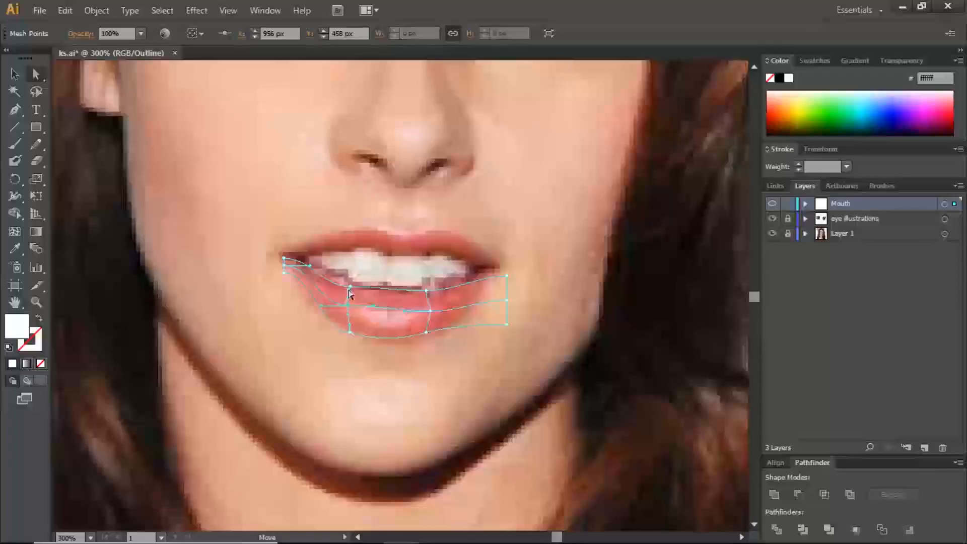
{"action": "left_click_drag", "start_coordinate": [347, 302], "coordinate": [347, 301]}
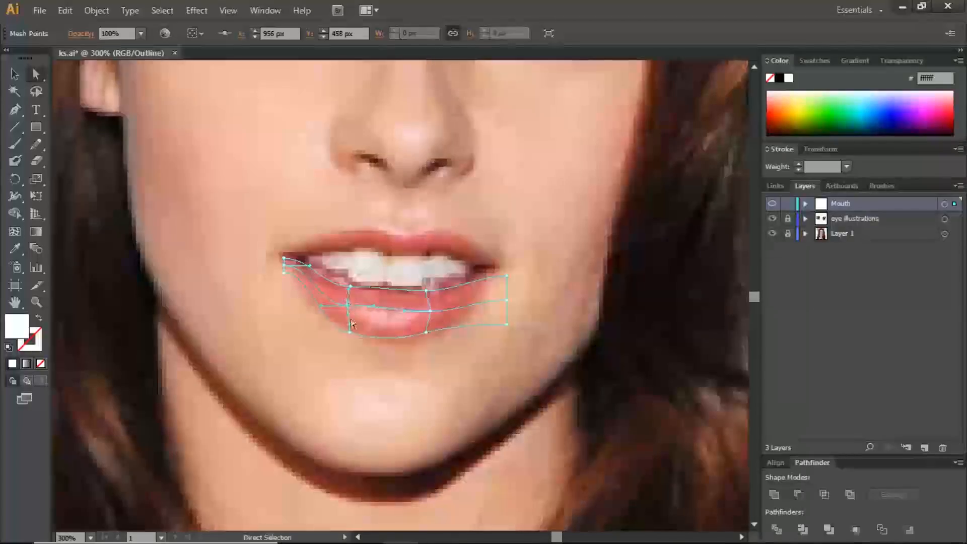
Scale the three right-end mesh points closer together, rotate them slightly, and move them to the right corner of the mouth
{"action": "left_click_drag", "start_coordinate": [496, 269], "coordinate": [518, 349]}
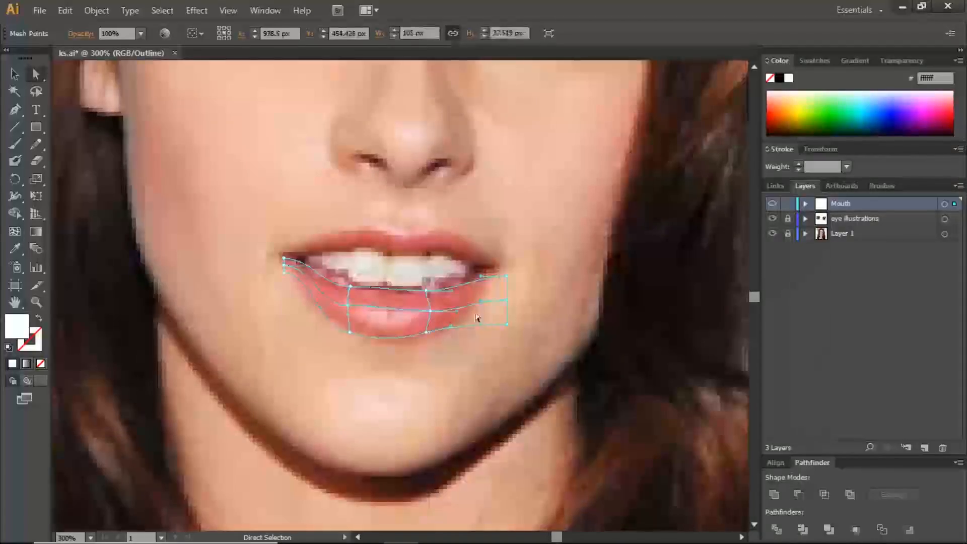
{"action": "left_click", "coordinate": [32, 181]}
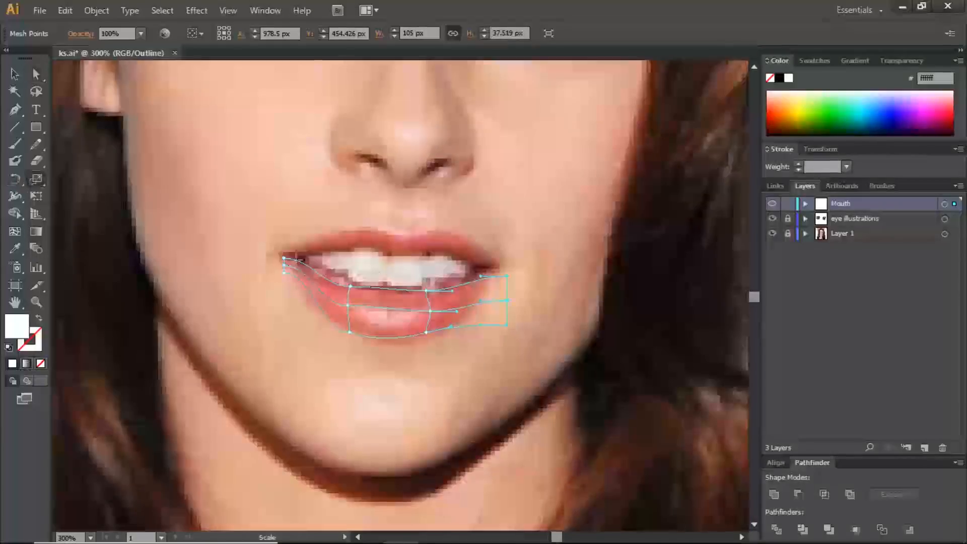
{"action": "left_click_drag", "start_coordinate": [523, 283], "coordinate": [519, 293]}
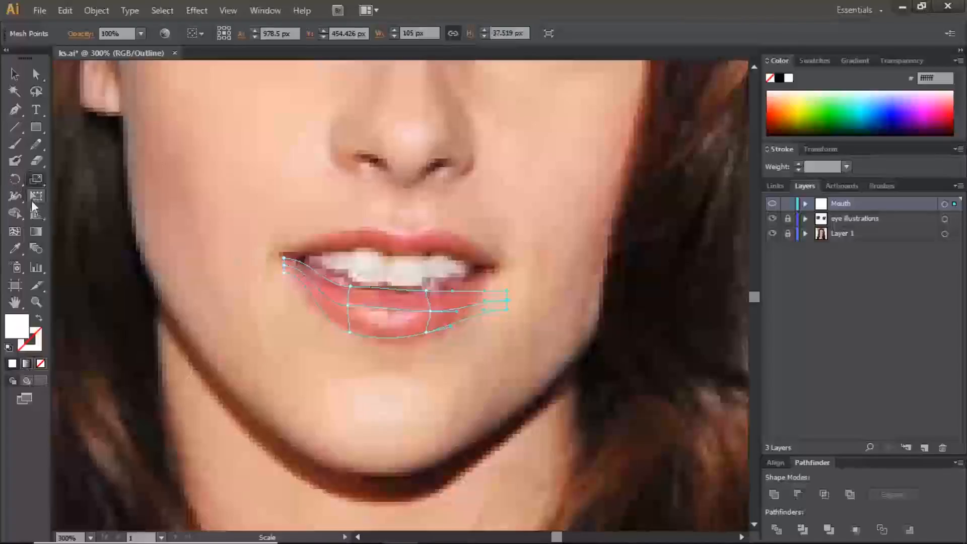
{"action": "left_click", "coordinate": [19, 181]}
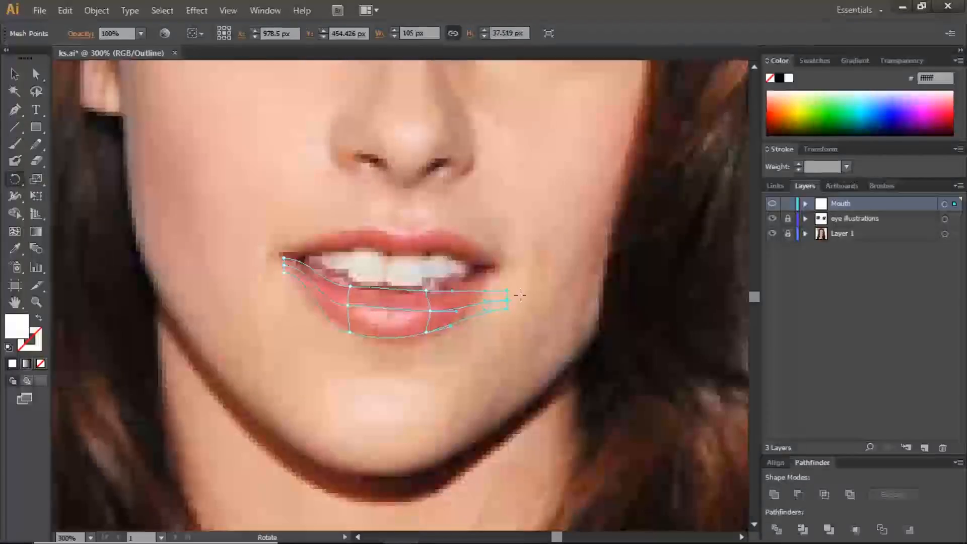
{"action": "left_click_drag", "start_coordinate": [520, 291], "coordinate": [519, 286]}
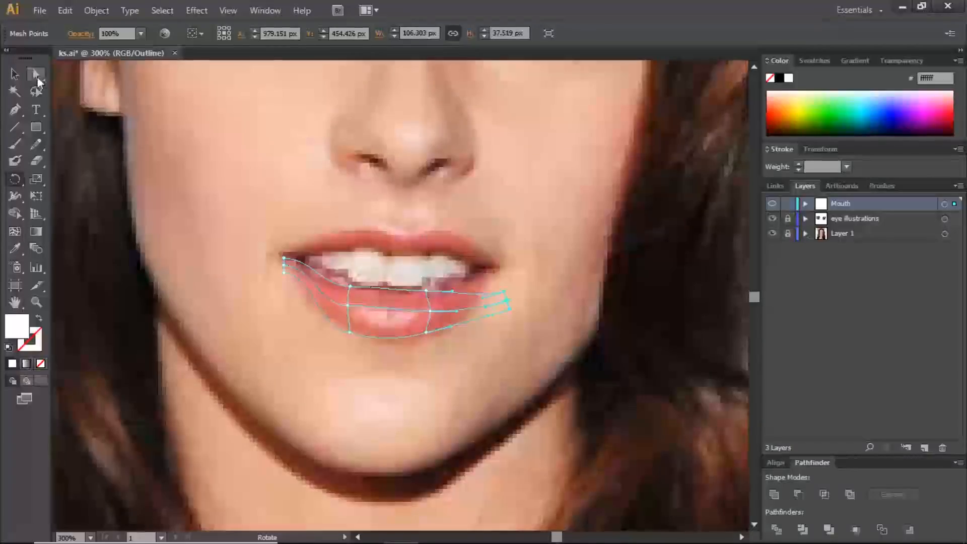
{"action": "left_click", "coordinate": [37, 76]}
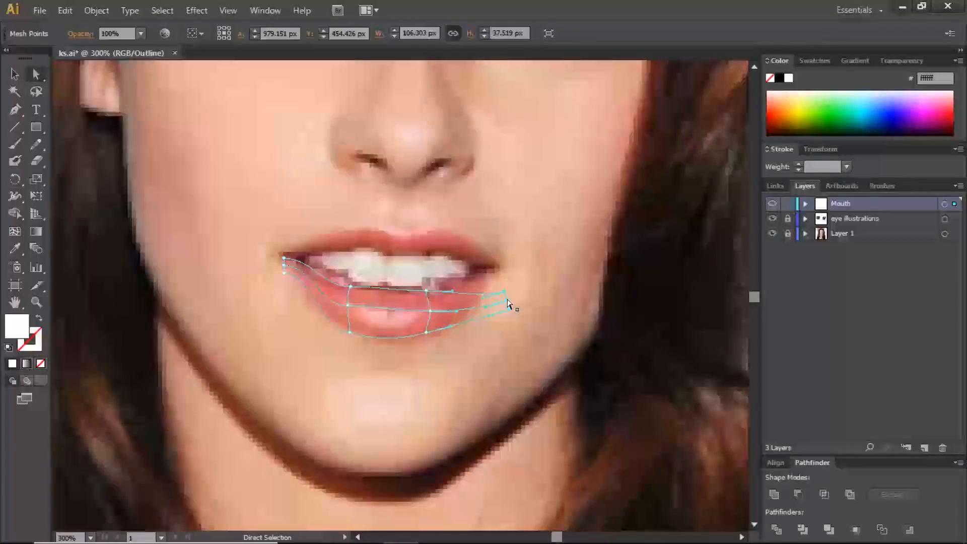
{"action": "left_click_drag", "start_coordinate": [504, 291], "coordinate": [502, 291]}
{"action": "left_click_drag", "start_coordinate": [482, 281], "coordinate": [483, 275]}
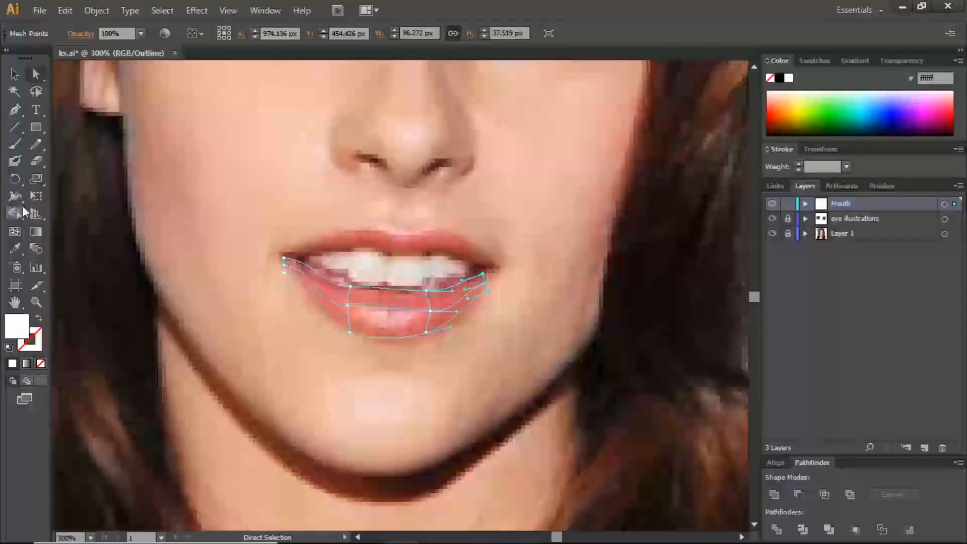
Rotate the right-end mesh points about their top point and spread them individually along the lip edge at the right mouth corner
{"action": "key", "text": "ctrl+plus"}
{"action": "key", "text": "ctrl+plus"}
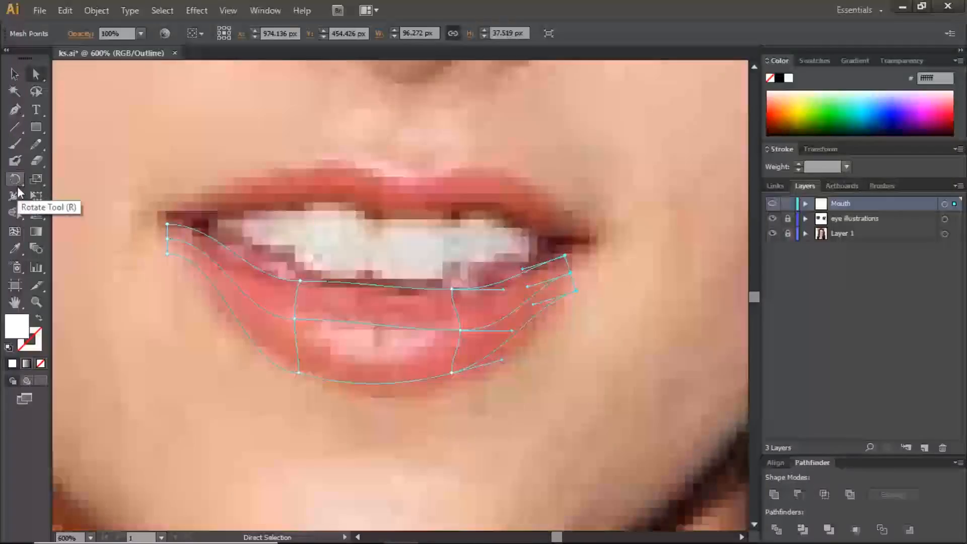
{"action": "key", "text": "ctrl+plus"}
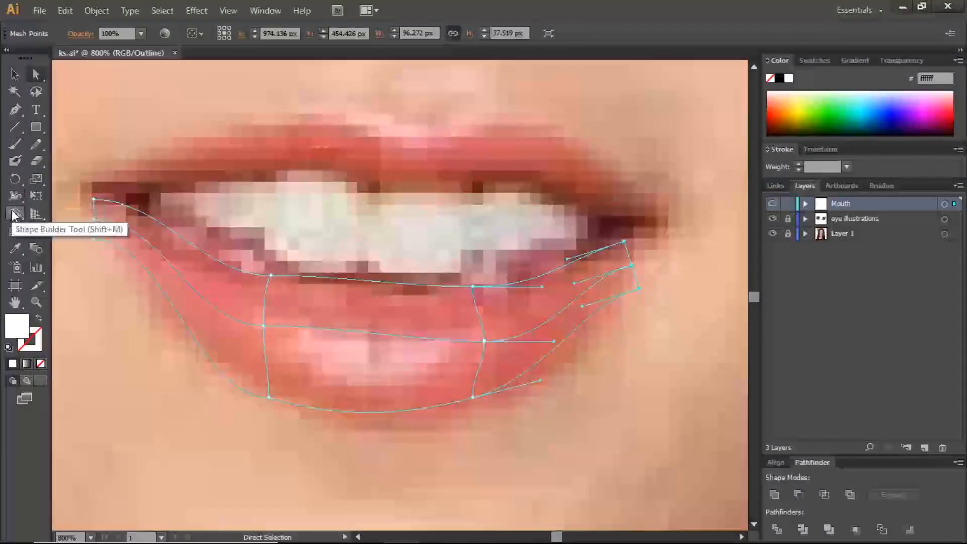
{"action": "left_click", "coordinate": [14, 178]}
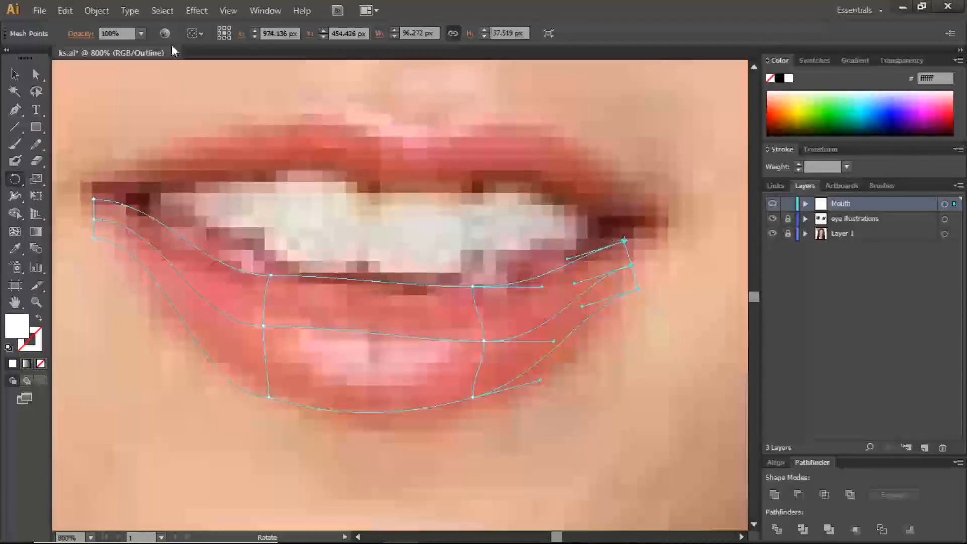
{"action": "left_click", "coordinate": [19, 181]}
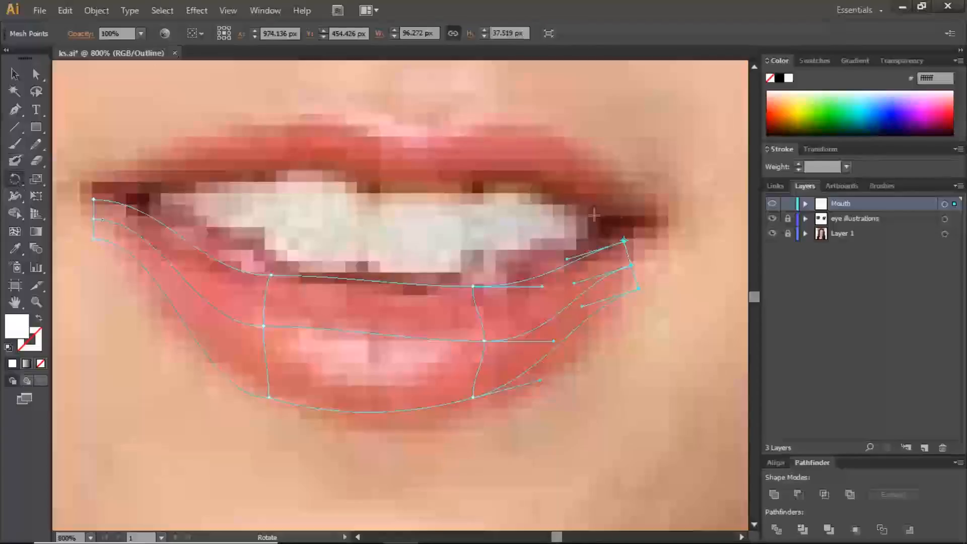
{"action": "left_click_drag", "start_coordinate": [617, 234], "coordinate": [615, 242]}
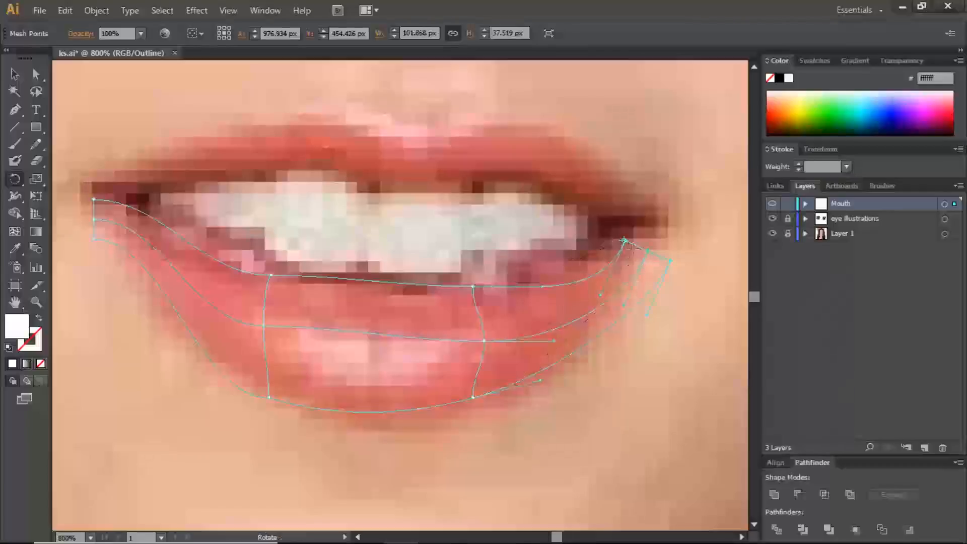
{"action": "key", "text": "a"}
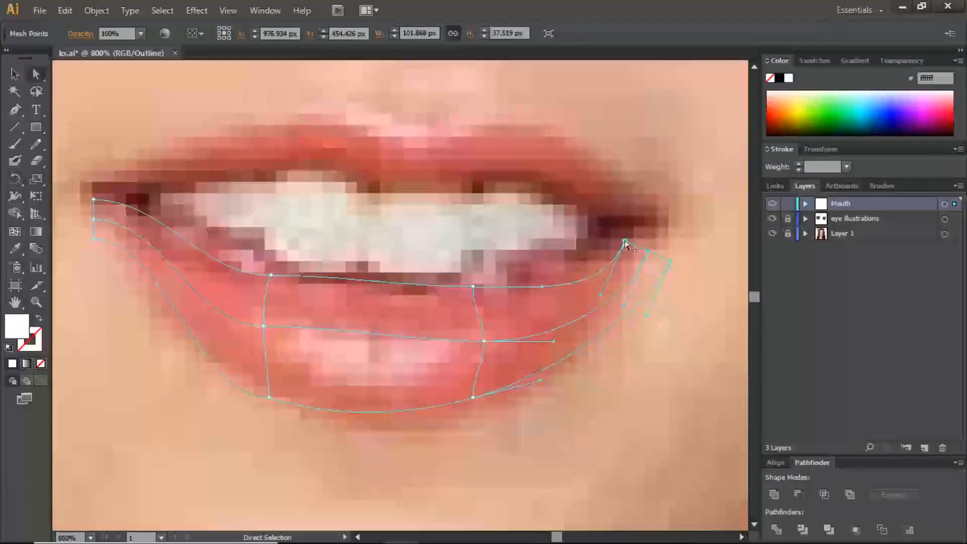
{"action": "left_click_drag", "start_coordinate": [627, 243], "coordinate": [650, 255]}
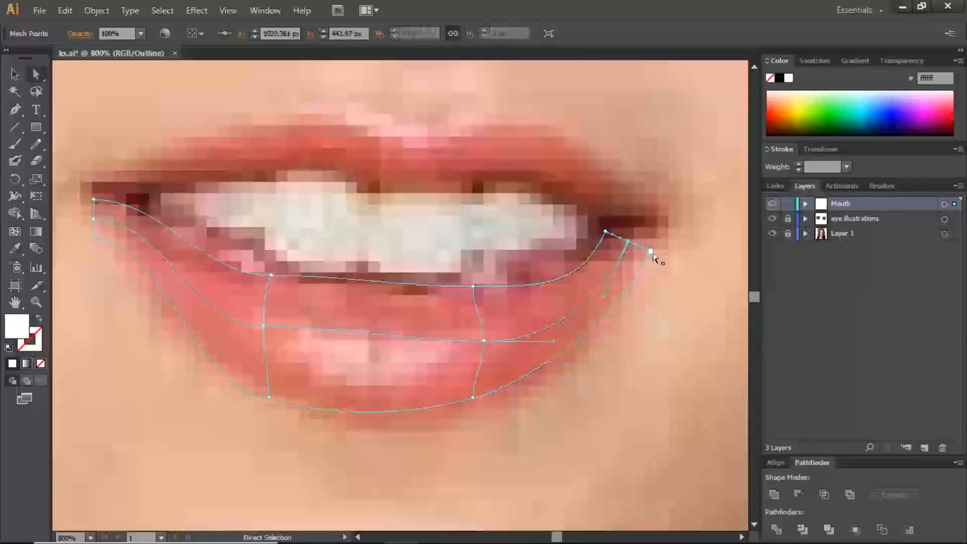
{"action": "left_click_drag", "start_coordinate": [652, 255], "coordinate": [625, 233]}
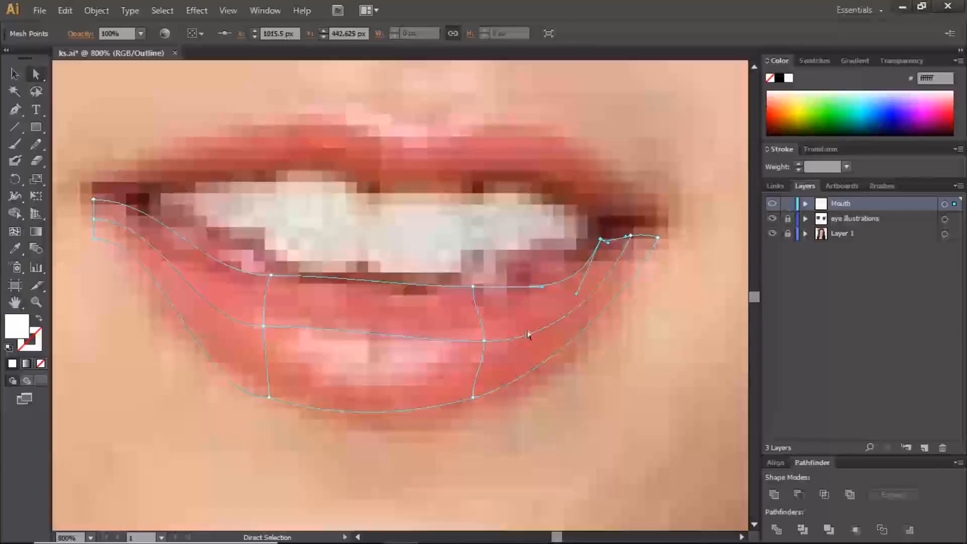
Rotate the three left-end mesh points about their top point and shift them inward to the lip's left edge
{"action": "left_click_drag", "start_coordinate": [82, 193], "coordinate": [115, 282]}
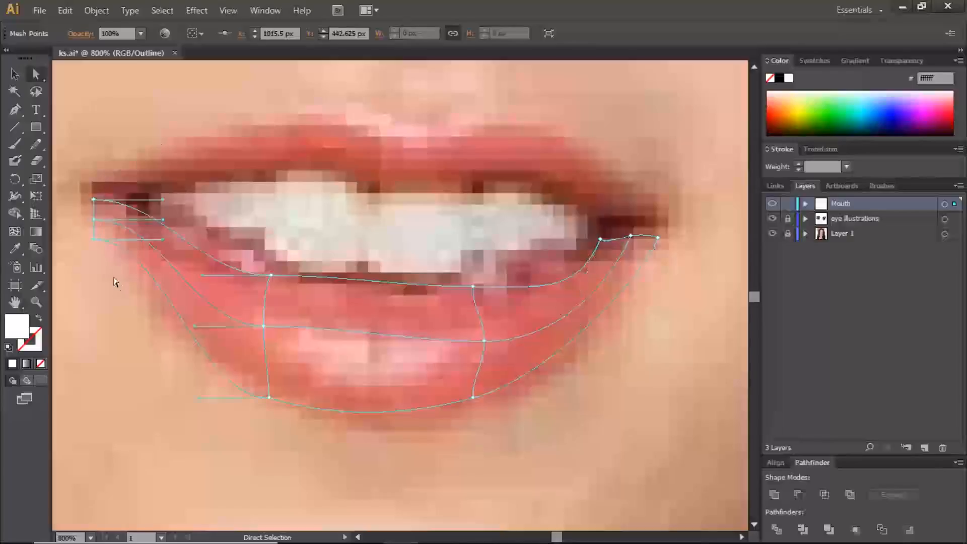
{"action": "left_click", "coordinate": [15, 179]}
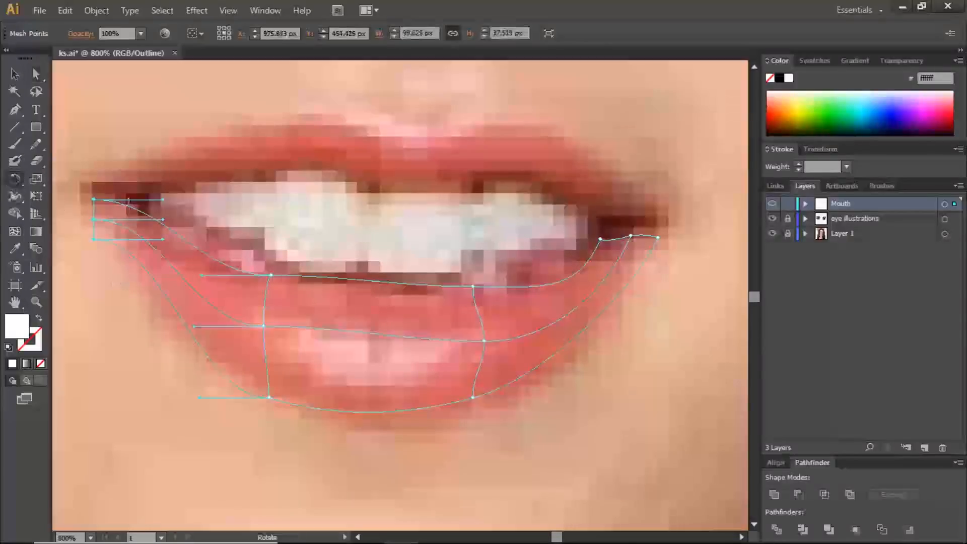
{"action": "left_click", "coordinate": [94, 199]}
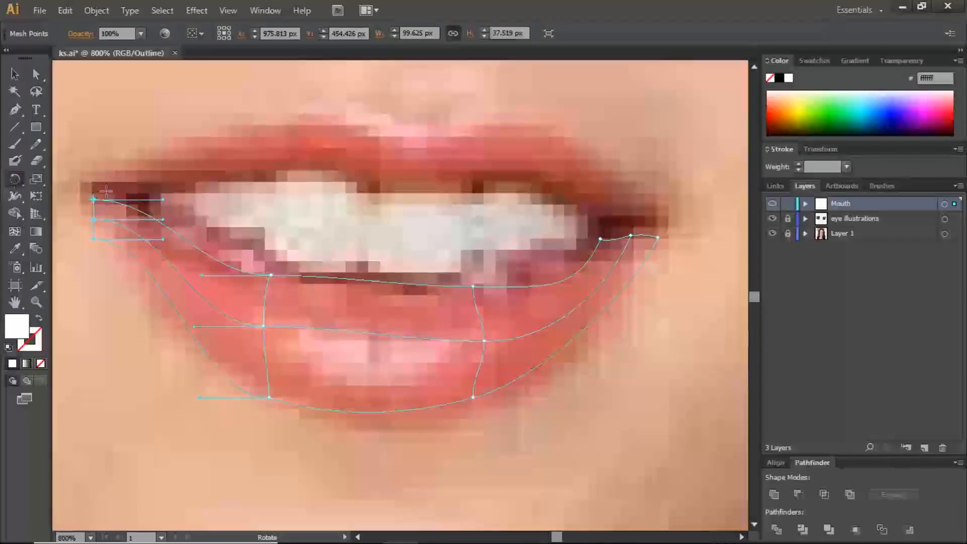
{"action": "left_click_drag", "start_coordinate": [102, 187], "coordinate": [108, 211]}
{"action": "key", "text": "a"}
{"action": "left_click_drag", "start_coordinate": [92, 202], "coordinate": [127, 216]}
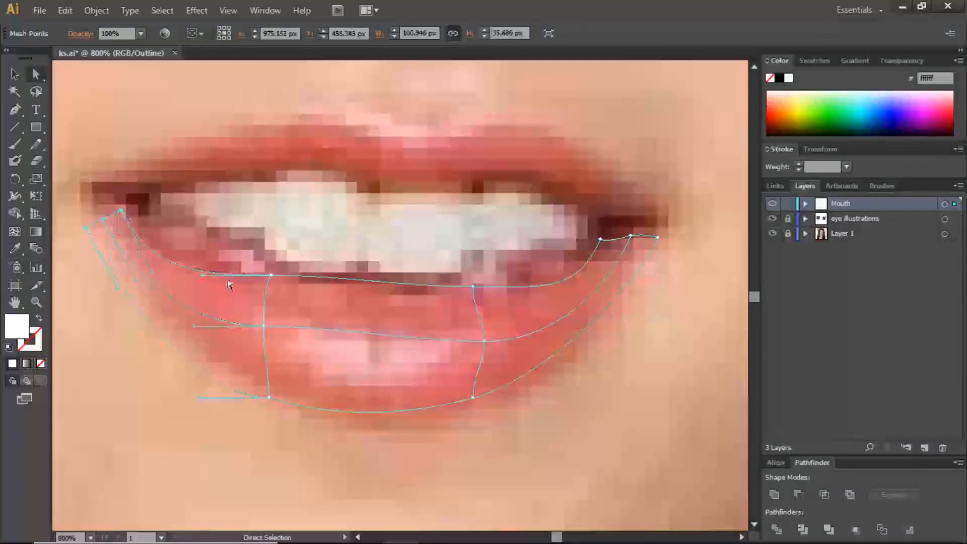
Lower the top mesh point of the left inner line to the lip edge and spread the left-end points across the mouth corner
{"action": "left_click_drag", "start_coordinate": [204, 280], "coordinate": [272, 285]}
{"action": "left_click_drag", "start_coordinate": [125, 211], "coordinate": [94, 229]}
{"action": "left_click", "coordinate": [83, 230]}
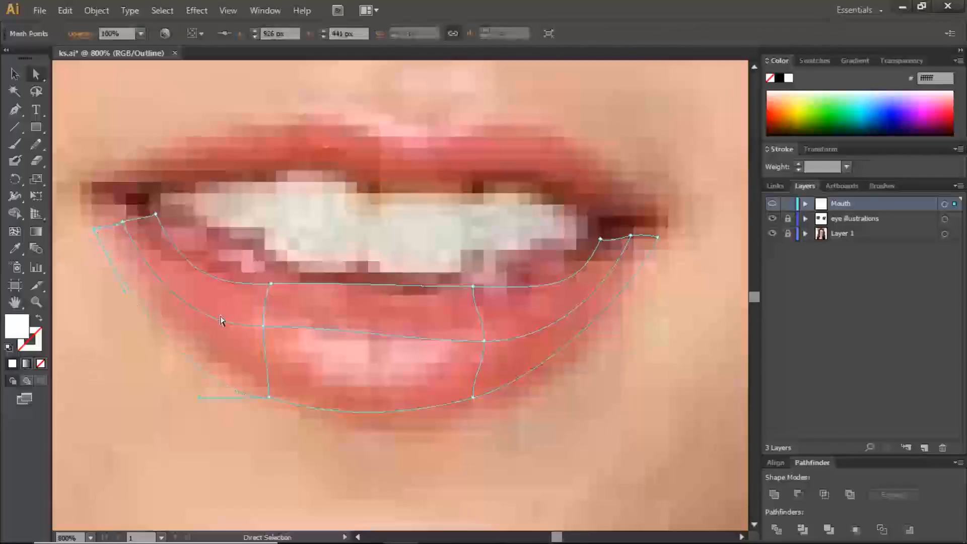
Adjust the vertical handles at the bottom of both inner lines and the top of the right one to bow them smoothly outward
{"action": "left_click", "coordinate": [270, 398]}
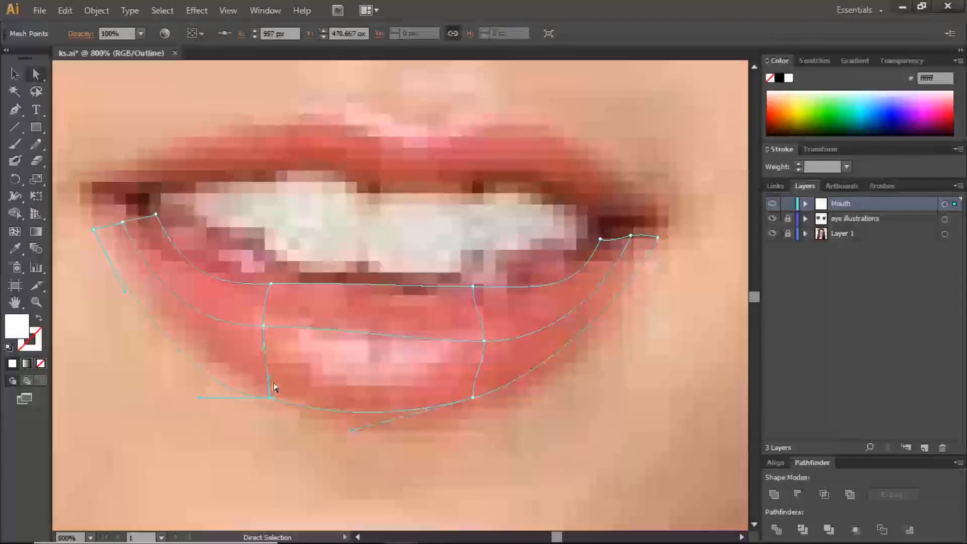
{"action": "left_click_drag", "start_coordinate": [271, 381], "coordinate": [268, 391]}
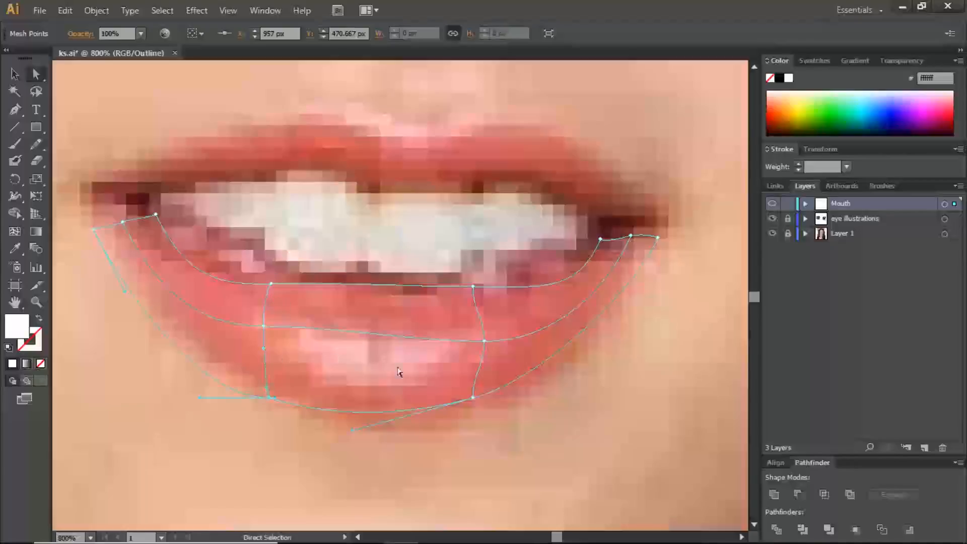
{"action": "left_click", "coordinate": [473, 397]}
{"action": "left_click_drag", "start_coordinate": [474, 379], "coordinate": [476, 392]}
{"action": "left_click_drag", "start_coordinate": [474, 288], "coordinate": [480, 294]}
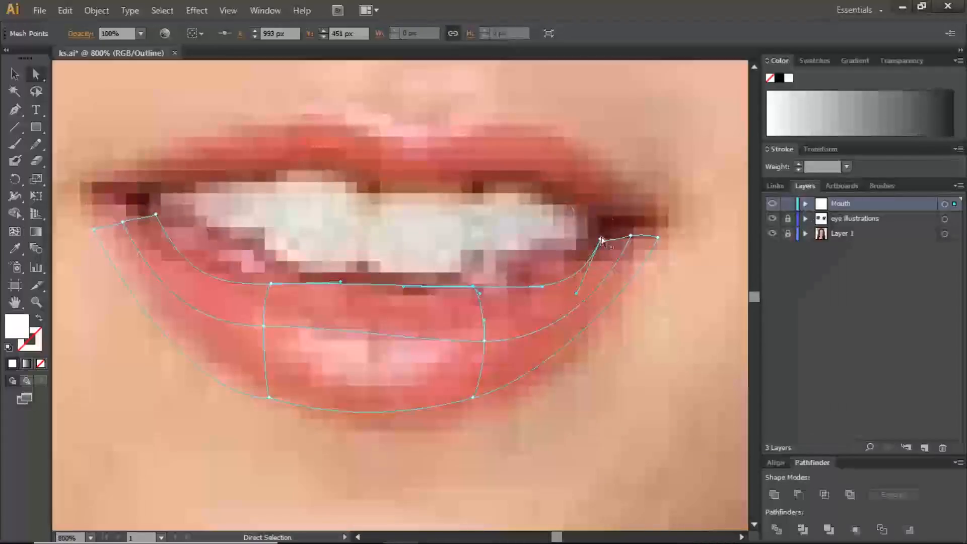
Fine-tune the middle and outer mesh points and the handle at the right end so its edge runs straight along the mouth corner
{"action": "left_click", "coordinate": [631, 235]}
{"action": "left_click_drag", "start_coordinate": [632, 236], "coordinate": [631, 240]}
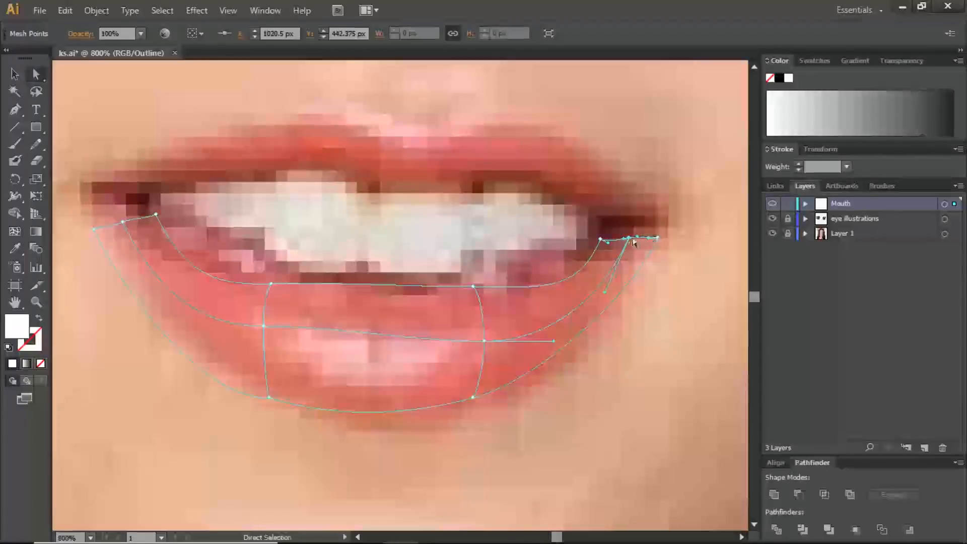
{"action": "left_click_drag", "start_coordinate": [609, 243], "coordinate": [661, 237]}
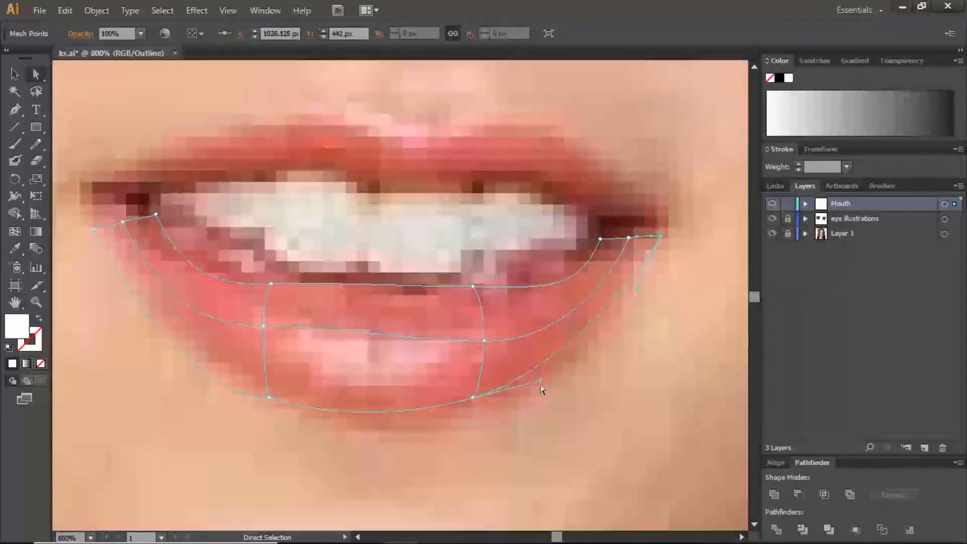
Lengthen the outward handle at the right inner line's bottom point and nudge both bottom mesh points onto the lip's lower edge
{"action": "left_click_drag", "start_coordinate": [539, 380], "coordinate": [587, 366]}
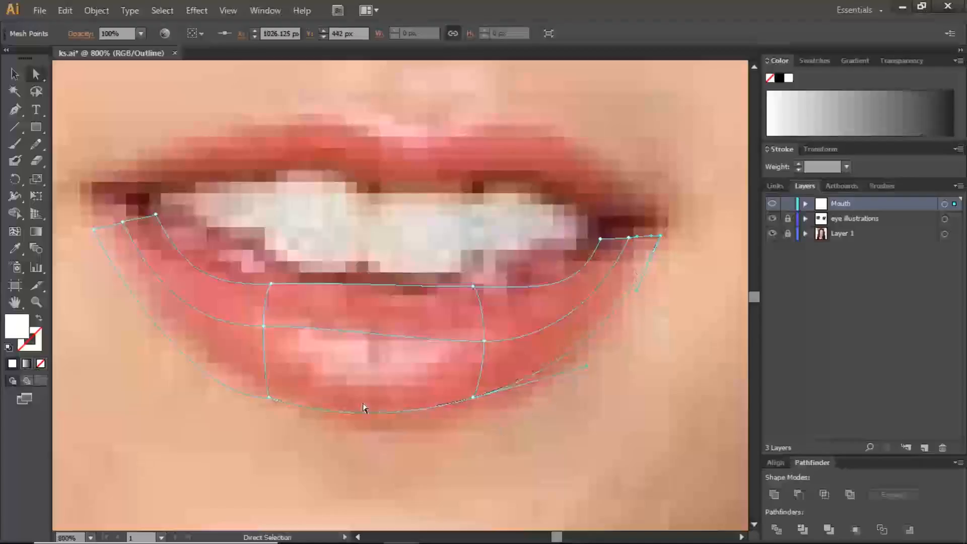
{"action": "left_click_drag", "start_coordinate": [268, 398], "coordinate": [265, 400]}
{"action": "left_click_drag", "start_coordinate": [473, 397], "coordinate": [475, 401]}
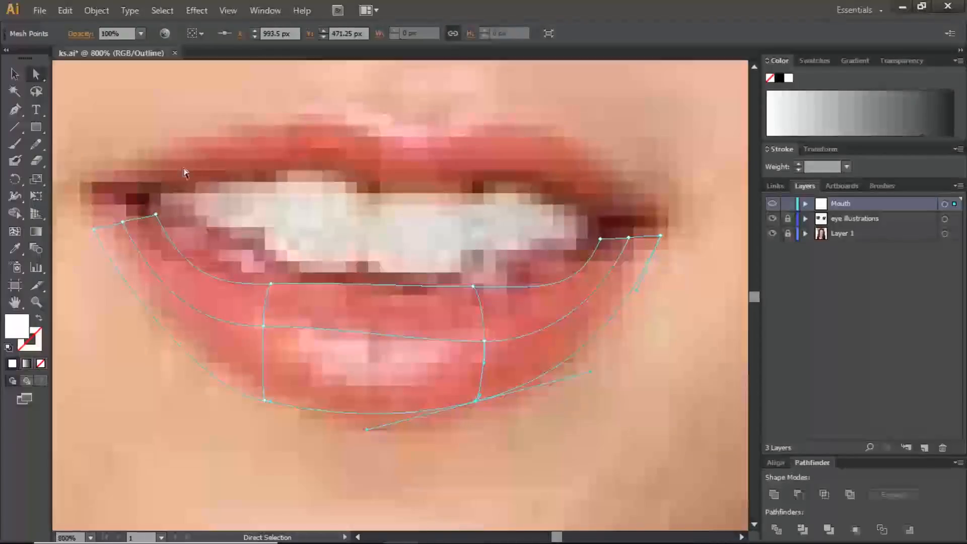
Raise the end points of the lip mesh slightly to meet the mouth corners, and deselect the mesh
{"action": "key", "text": "ctrl+minus"}
{"action": "key", "text": "ctrl+minus"}
{"action": "key", "text": "ctrl+minus"}
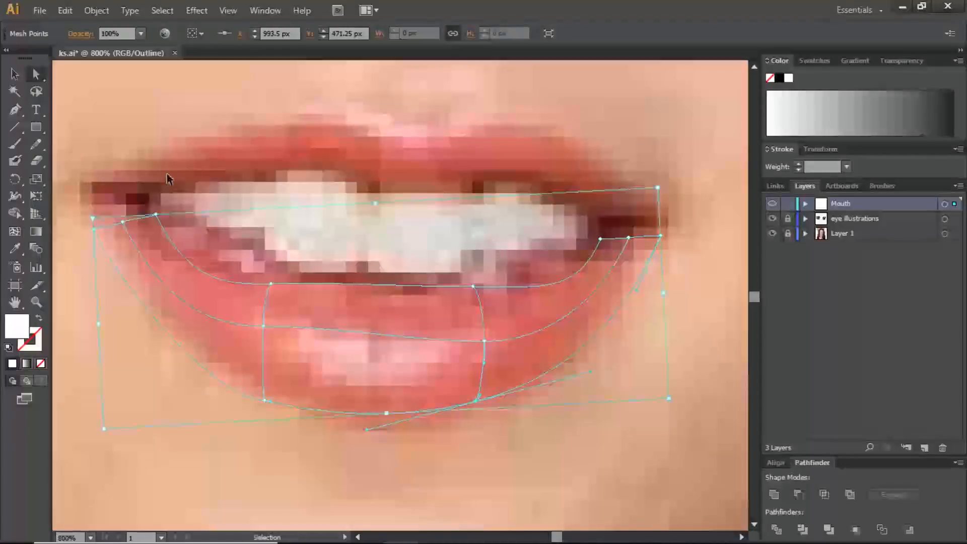
{"action": "key", "text": "ctrl+minus"}
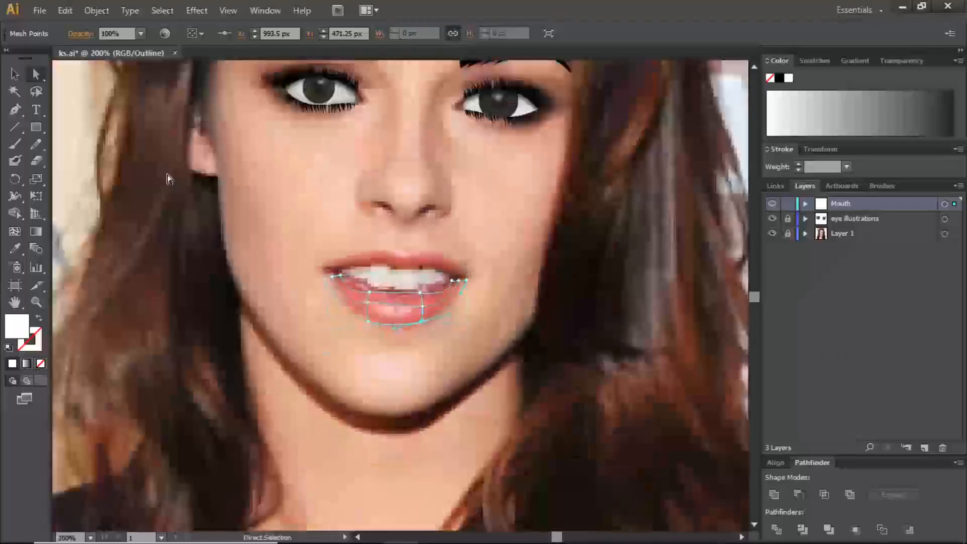
{"action": "left_click_drag", "start_coordinate": [467, 280], "coordinate": [466, 278]}
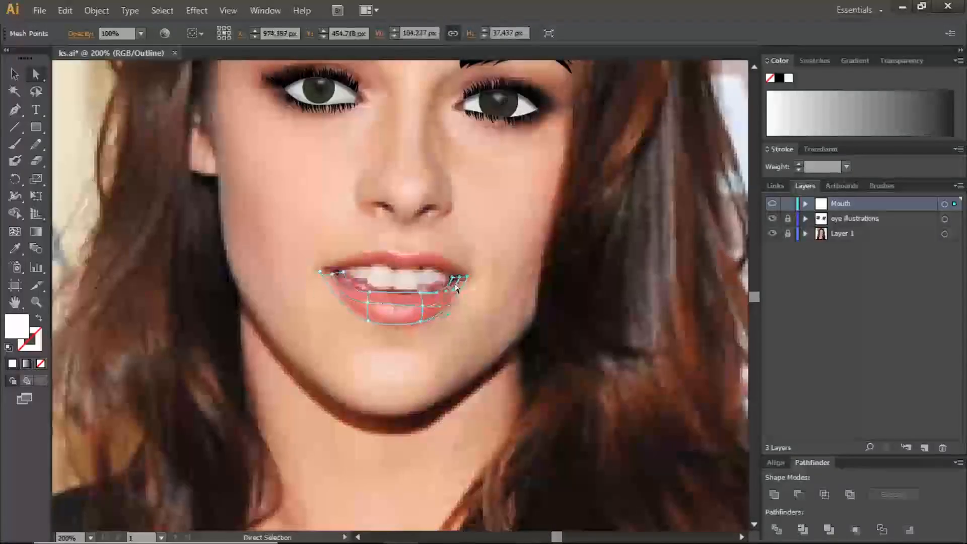
{"action": "left_click", "coordinate": [479, 309]}
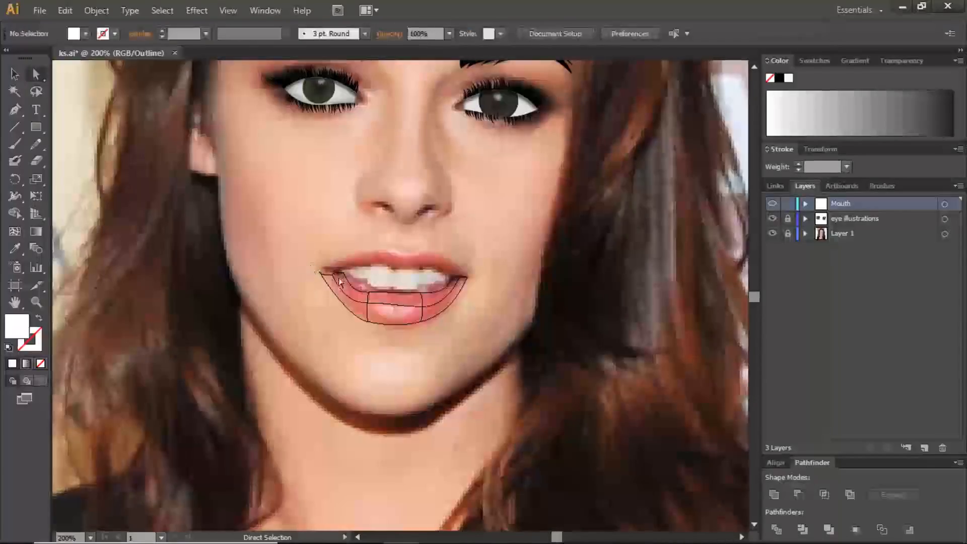
Straighten the left-end mesh edge along the mouth corner by adjusting its outer and middle points and handles
{"action": "left_click", "coordinate": [355, 283]}
{"action": "key", "text": "ctrl+plus"}
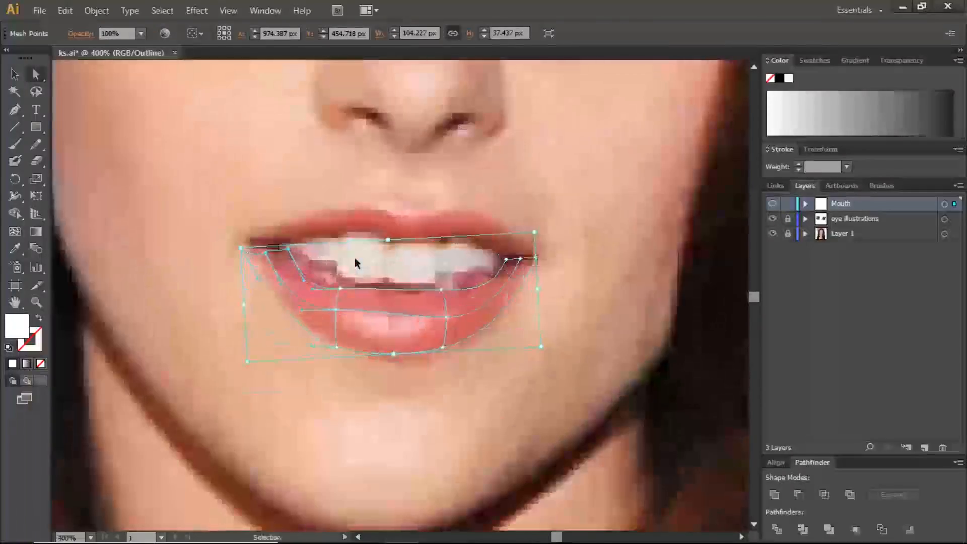
{"action": "key", "text": "ctrl+plus"}
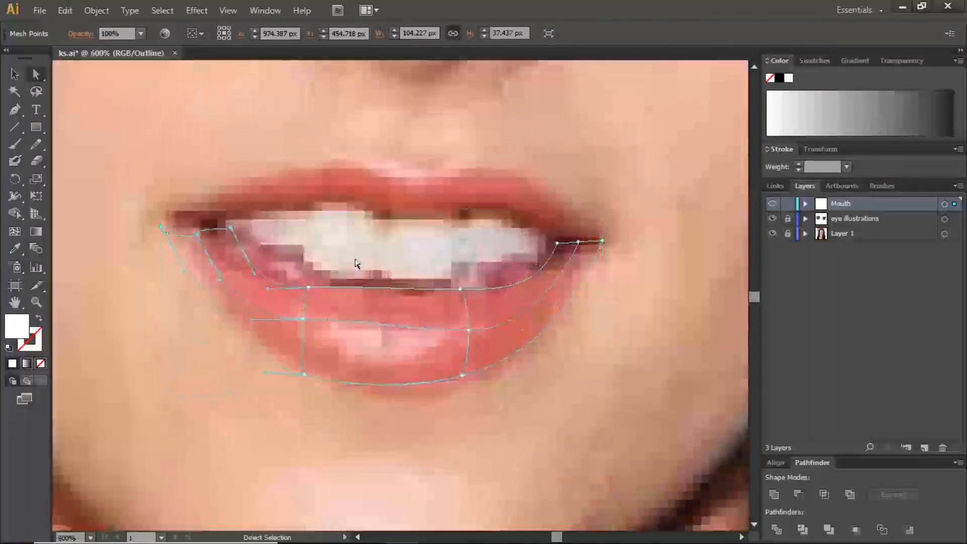
{"action": "left_click", "coordinate": [162, 228]}
{"action": "mouse_move", "coordinate": [153, 234]}
{"action": "left_mouse_down"}
{"action": "mouse_move", "coordinate": [165, 226]}
{"action": "mouse_move", "coordinate": [156, 220]}
{"action": "mouse_move", "coordinate": [148, 233]}
{"action": "left_mouse_up"}
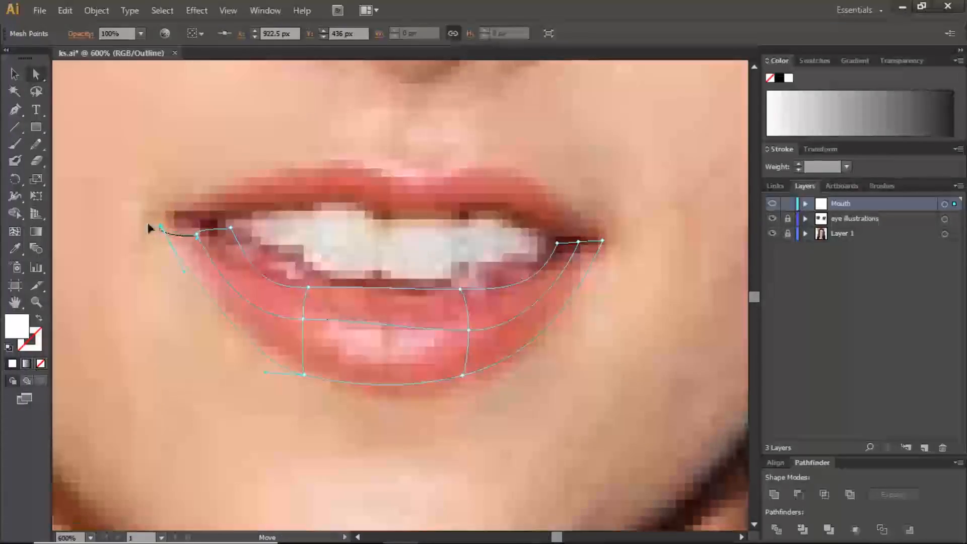
{"action": "left_click_drag", "start_coordinate": [173, 226], "coordinate": [198, 229]}
{"action": "left_click", "coordinate": [196, 234]}
{"action": "left_click", "coordinate": [229, 229]}
Add two crosswise mesh lines to the lip, one between each inner line and its mouth corner
{"action": "left_click", "coordinate": [14, 231]}
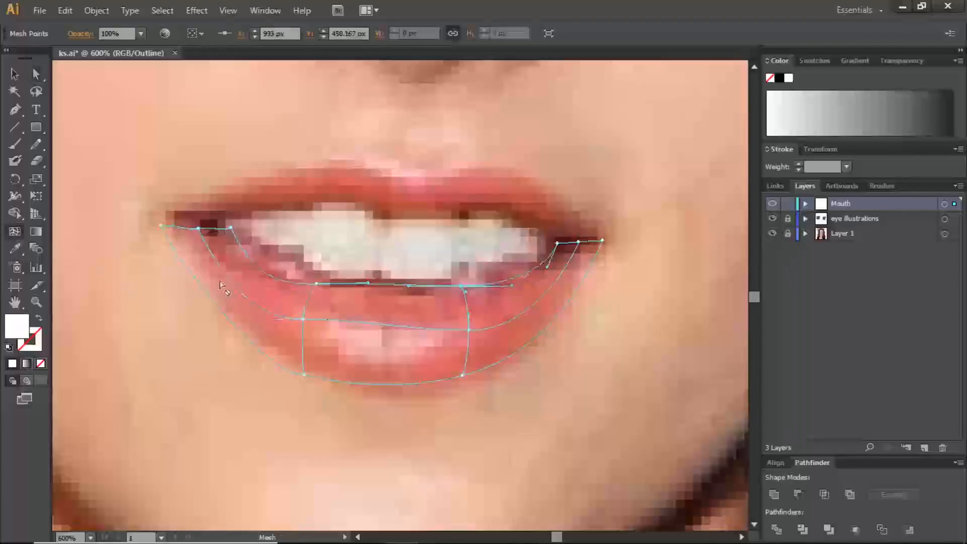
{"action": "left_click", "coordinate": [265, 273]}
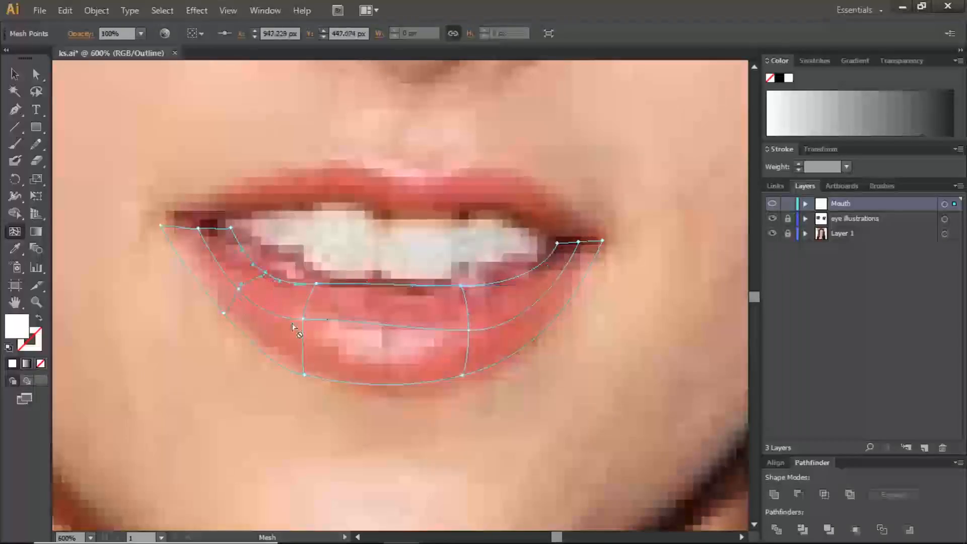
{"action": "left_click", "coordinate": [515, 280]}
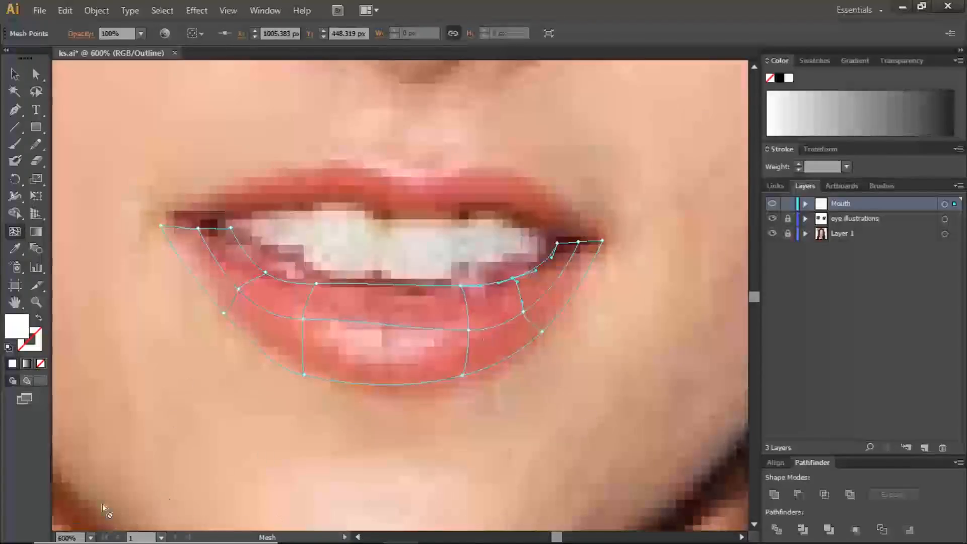
Smooth the new left mesh line by adjusting the handles at its top and bottom points and around its middle point
{"action": "left_click", "coordinate": [36, 74]}
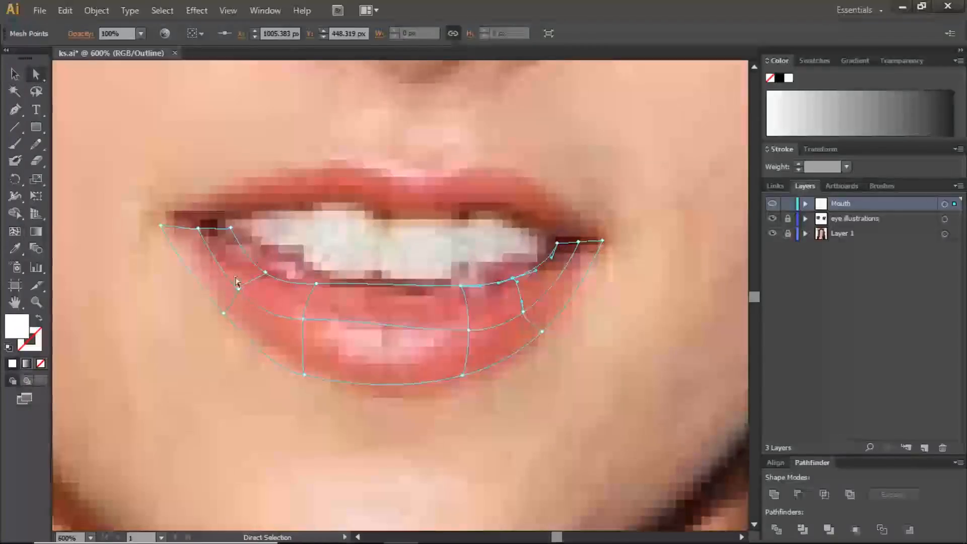
{"action": "key", "text": "ctrl+plus"}
{"action": "key", "text": "ctrl+plus"}
{"action": "key", "text": "ctrl+plus"}
{"action": "key", "text": "space"}
{"action": "left_click_drag", "start_coordinate": [237, 251], "coordinate": [494, 215]}
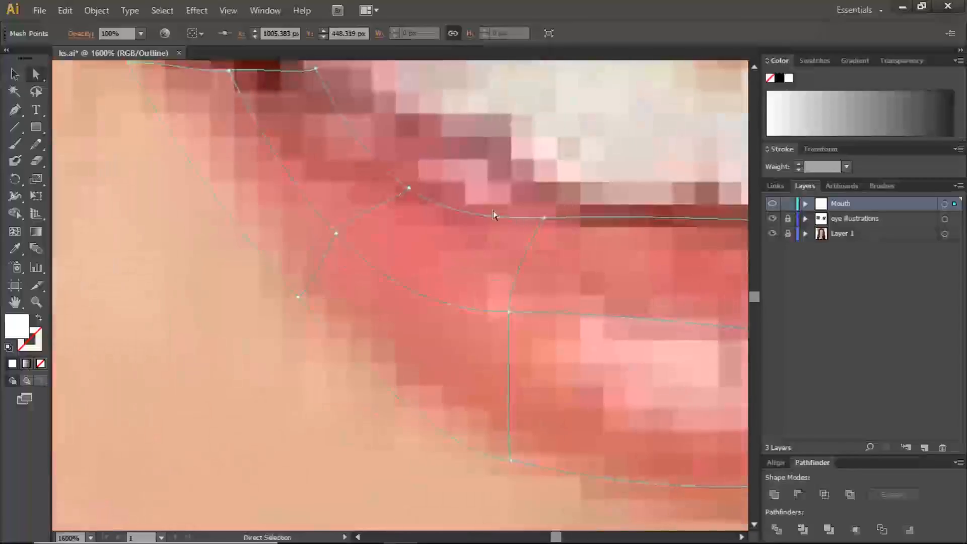
{"action": "left_click", "coordinate": [336, 232]}
{"action": "left_click_drag", "start_coordinate": [398, 204], "coordinate": [402, 190]}
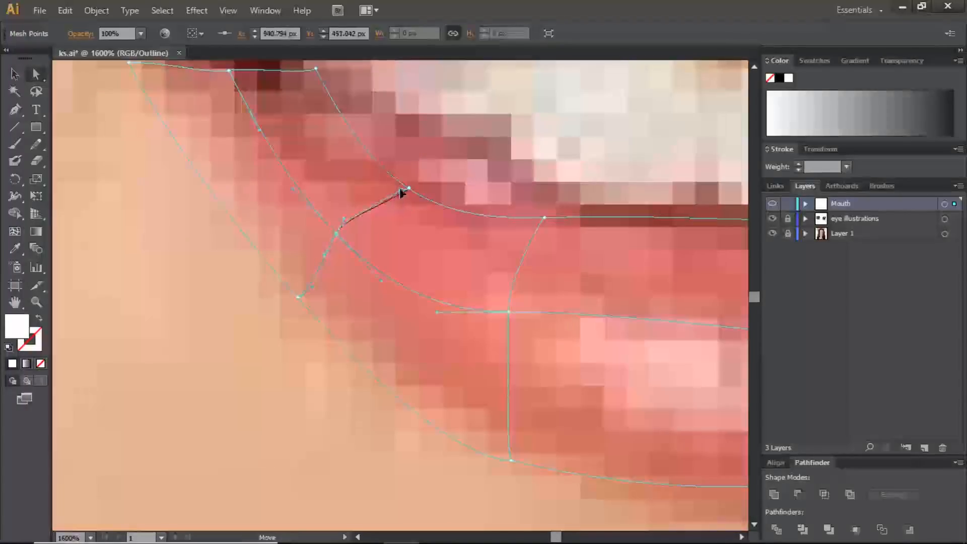
{"action": "left_click_drag", "start_coordinate": [313, 287], "coordinate": [299, 291]}
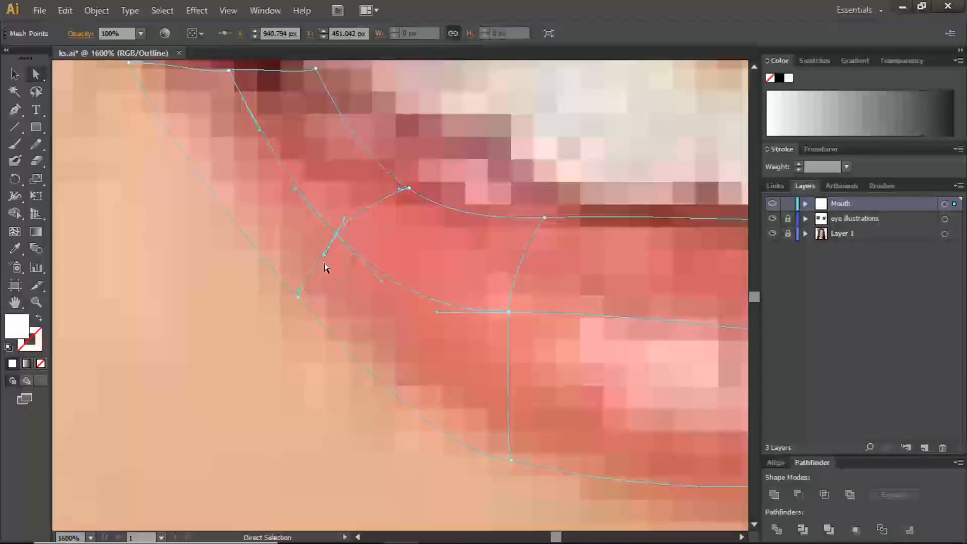
{"action": "left_click_drag", "start_coordinate": [328, 255], "coordinate": [341, 220]}
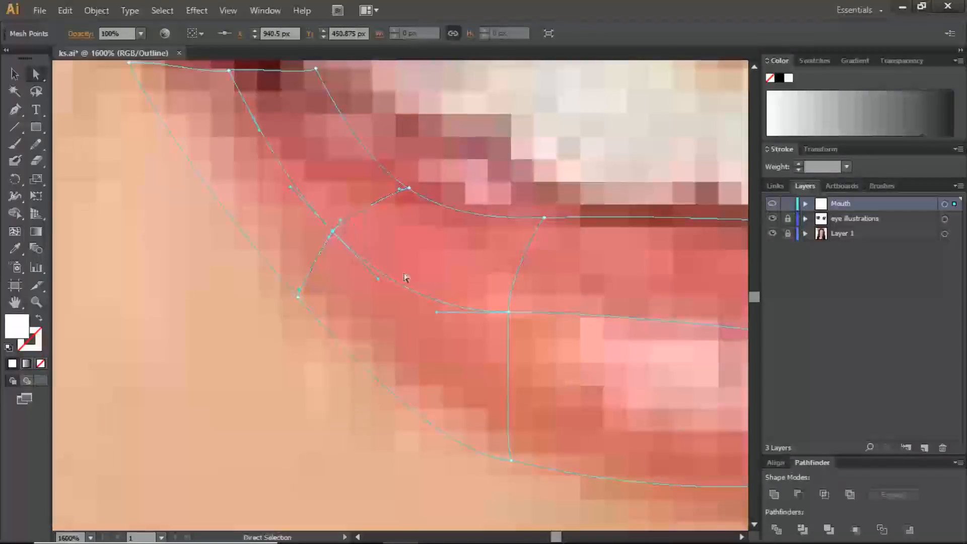
Shift the left inner line's middle point slightly outward and adjust its lower handles to bow the line
{"action": "left_click", "coordinate": [507, 313]}
{"action": "left_click_drag", "start_coordinate": [507, 442], "coordinate": [497, 423]}
{"action": "left_click_drag", "start_coordinate": [509, 313], "coordinate": [503, 310]}
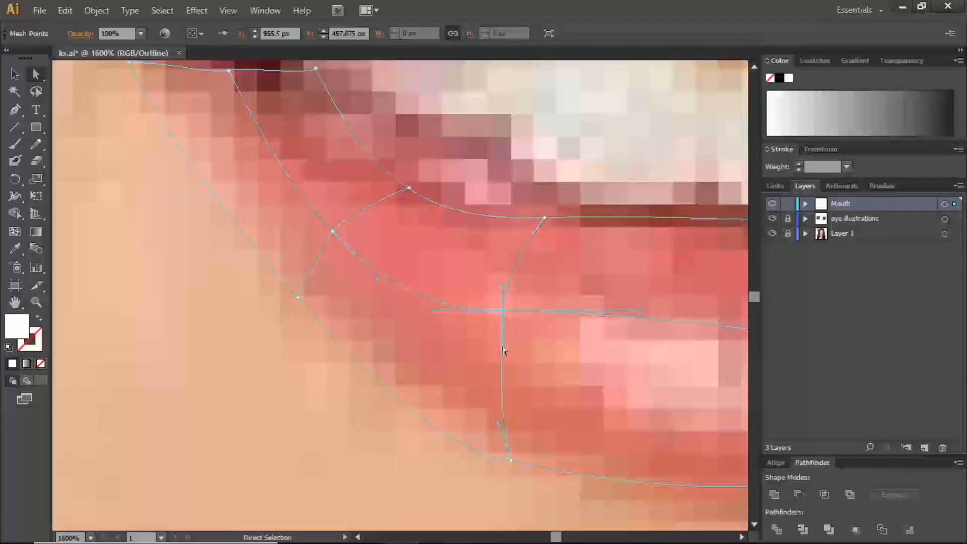
{"action": "left_click_drag", "start_coordinate": [504, 352], "coordinate": [501, 327]}
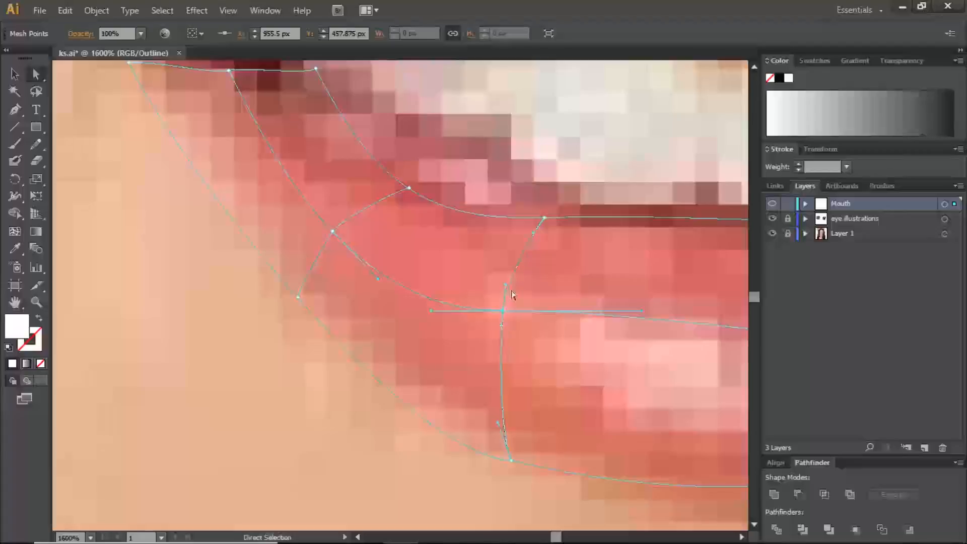
Shorten the new right mesh line's lower middle handle and move its middle and bottom points to follow the lip
{"action": "key", "text": "space"}
{"action": "left_click_drag", "start_coordinate": [600, 304], "coordinate": [348, 316]}
{"action": "left_click_drag", "start_coordinate": [605, 301], "coordinate": [403, 300]}
{"action": "left_click_drag", "start_coordinate": [635, 298], "coordinate": [568, 308]}
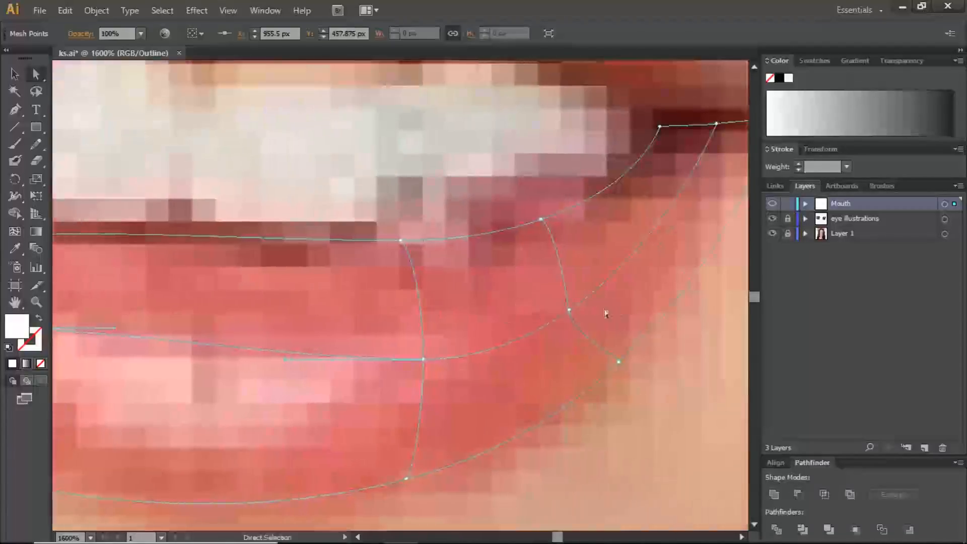
{"action": "left_click", "coordinate": [568, 312]}
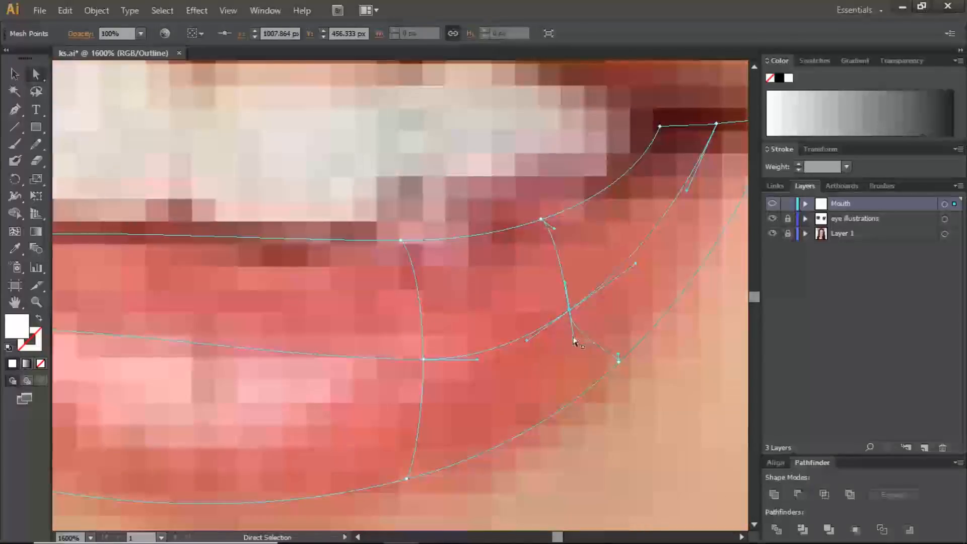
{"action": "left_click_drag", "start_coordinate": [572, 335], "coordinate": [570, 318]}
{"action": "mouse_move", "coordinate": [619, 361]}
{"action": "left_mouse_down"}
{"action": "mouse_move", "coordinate": [588, 382]}
{"action": "mouse_move", "coordinate": [587, 409]}
{"action": "mouse_move", "coordinate": [597, 380]}
{"action": "mouse_move", "coordinate": [614, 370]}
{"action": "left_mouse_up"}
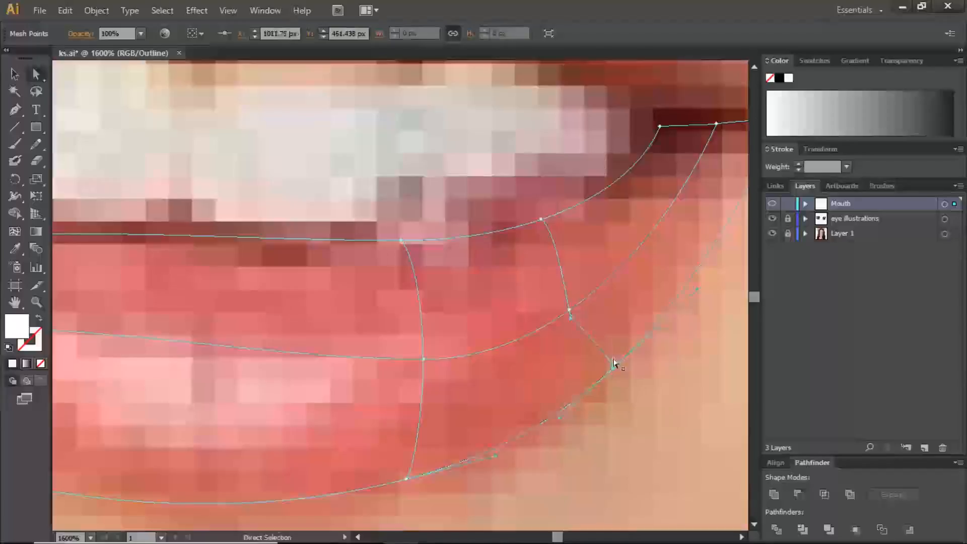
{"action": "left_click_drag", "start_coordinate": [570, 316], "coordinate": [590, 294]}
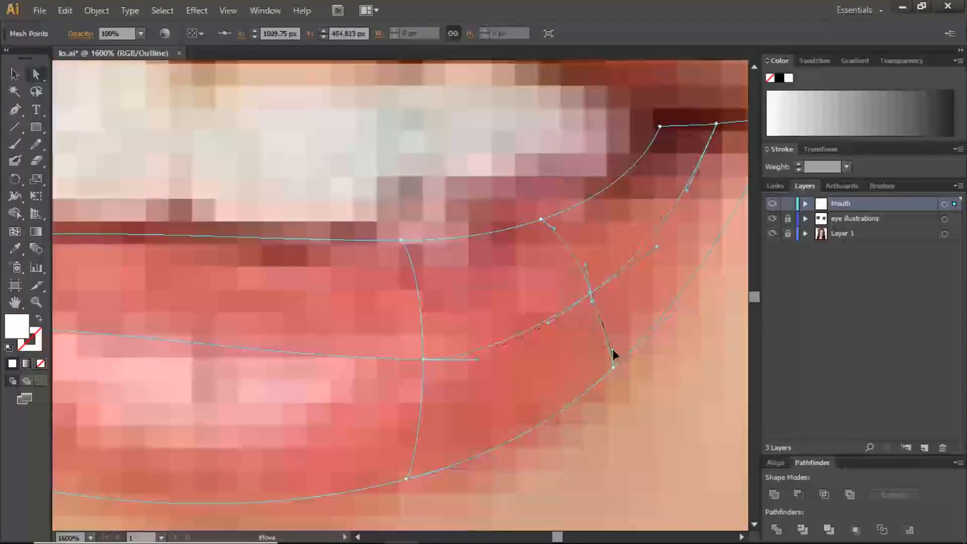
Fine-tune the points and handles of the new right mesh line so it bows outward and meets the lip's lower edge
{"action": "left_click_drag", "start_coordinate": [614, 368], "coordinate": [607, 376]}
{"action": "left_click_drag", "start_coordinate": [591, 295], "coordinate": [596, 293]}
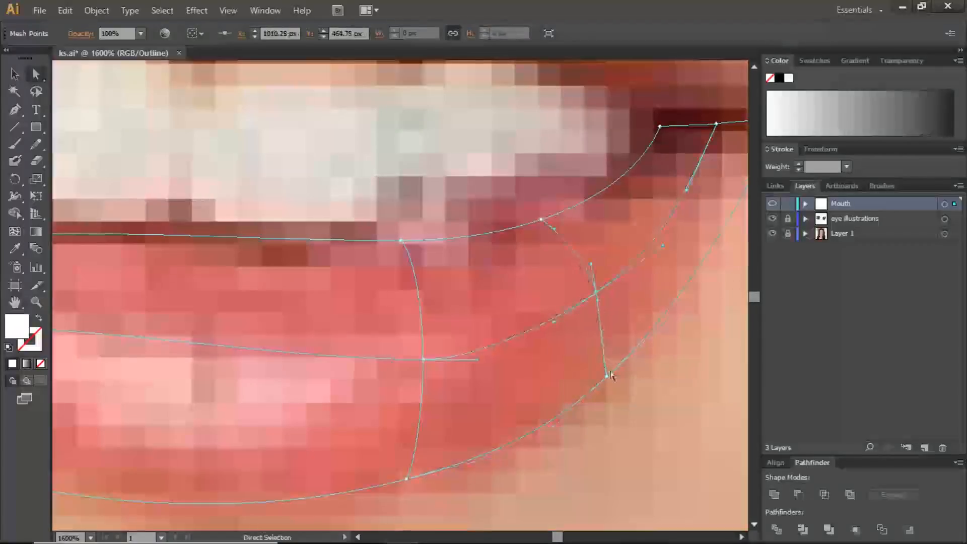
{"action": "left_click_drag", "start_coordinate": [608, 371], "coordinate": [612, 342]}
{"action": "left_click_drag", "start_coordinate": [598, 297], "coordinate": [602, 289]}
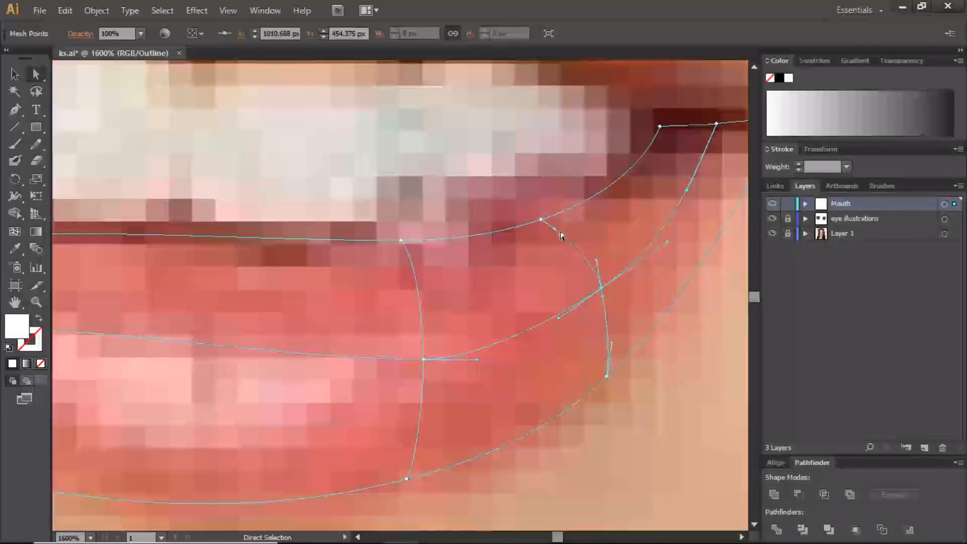
{"action": "left_click_drag", "start_coordinate": [555, 232], "coordinate": [564, 234]}
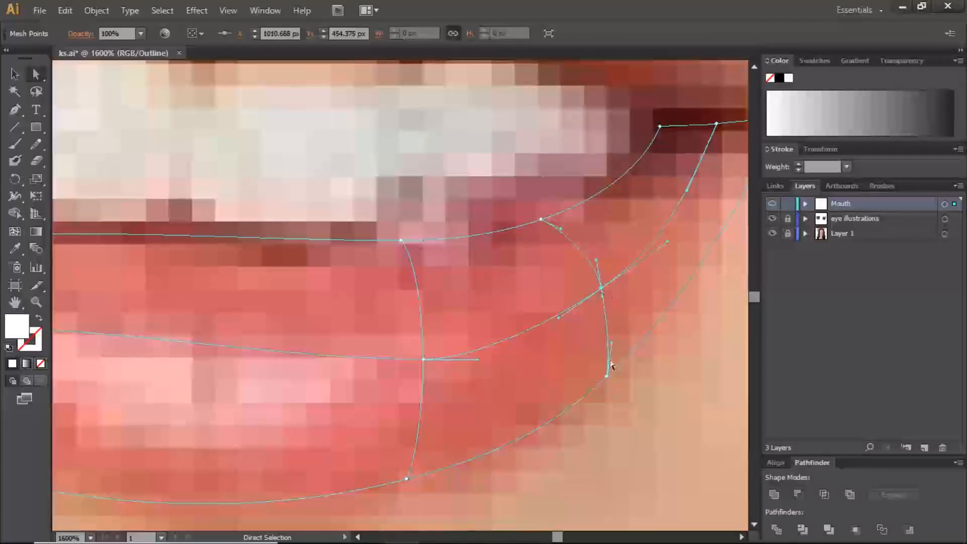
{"action": "left_click_drag", "start_coordinate": [607, 376], "coordinate": [596, 385]}
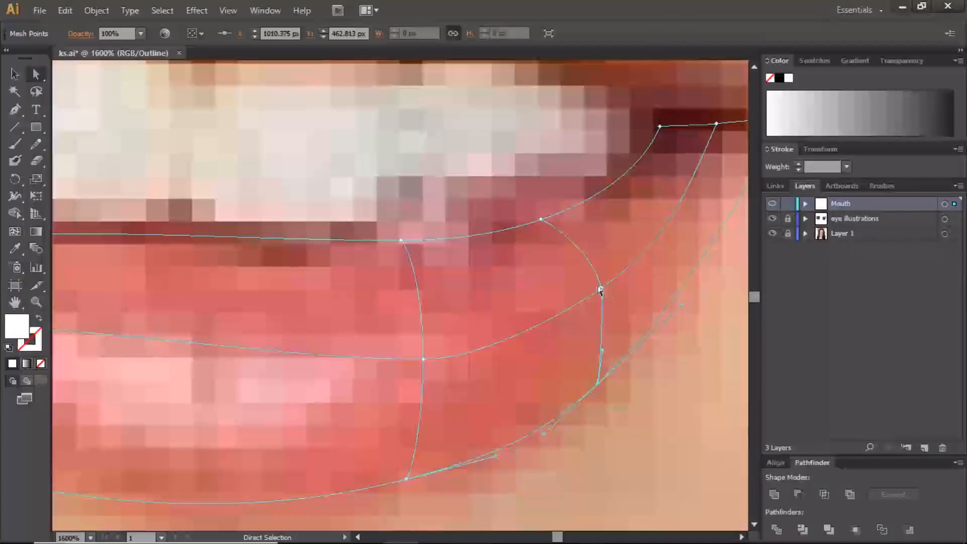
Add another crosswise mesh line through the middle of the lower lip, between the two inner lines
{"action": "key", "text": "ctrl+minus"}
{"action": "key", "text": "ctrl+minus"}
{"action": "key", "text": "ctrl+minus"}
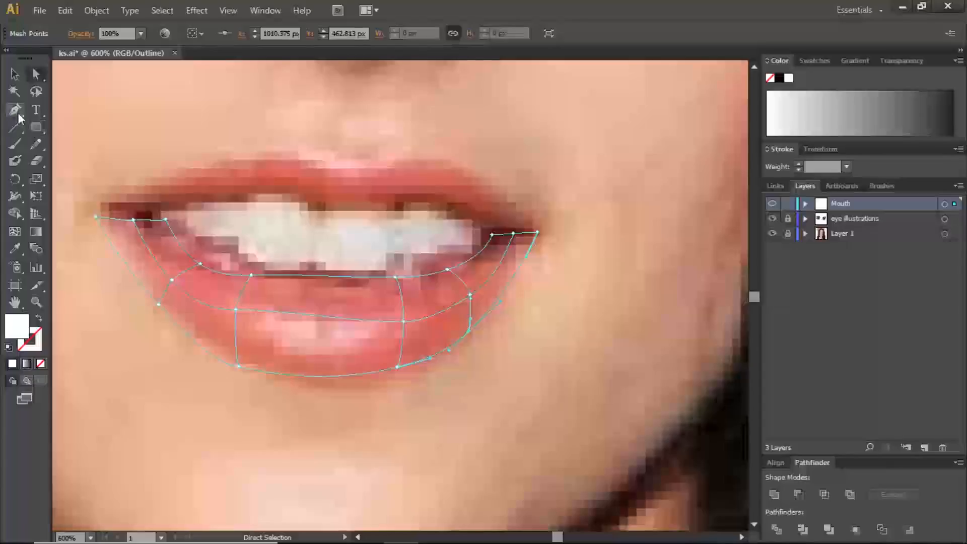
{"action": "left_click", "coordinate": [15, 231]}
{"action": "left_click", "coordinate": [305, 276]}
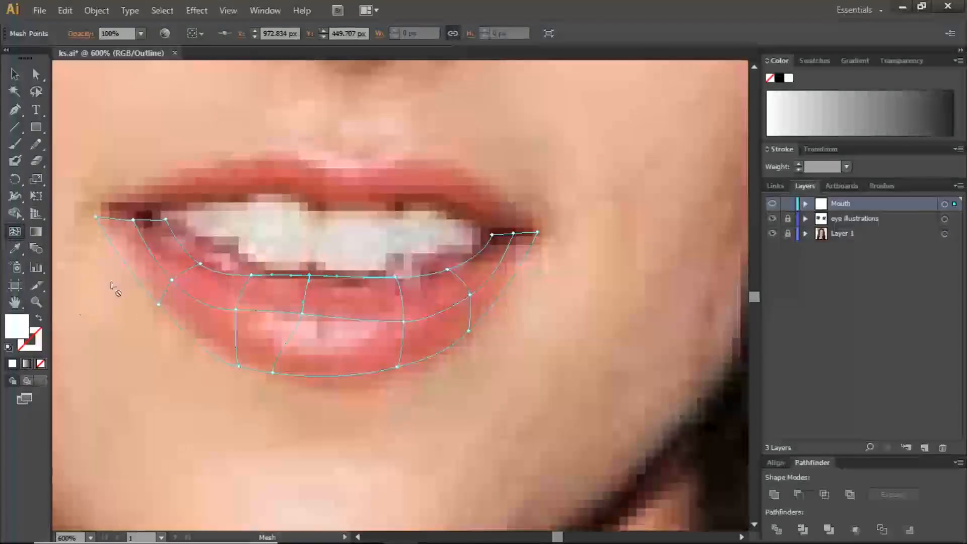
Move the central mesh line's bottom point along the lip's lower edge until the line runs straight down
{"action": "key", "text": "a"}
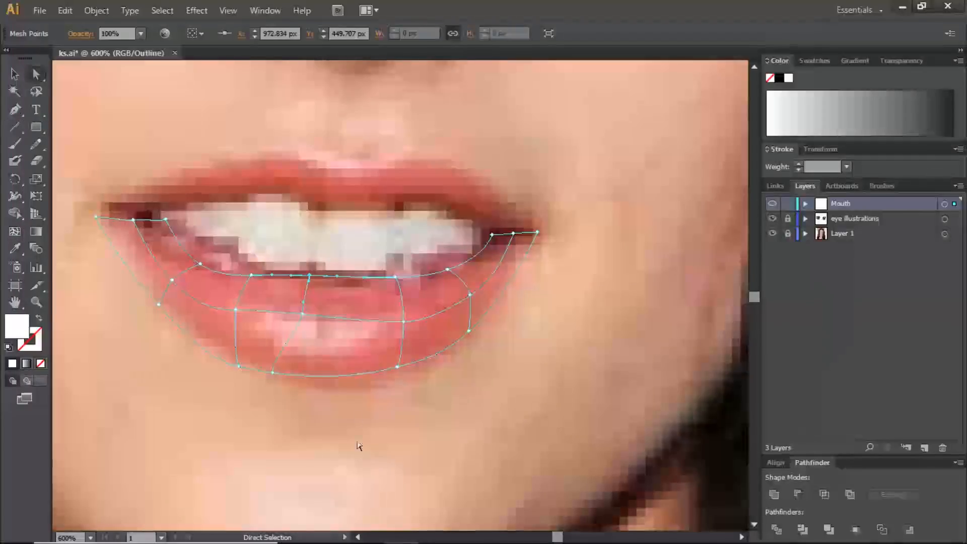
{"action": "left_click_drag", "start_coordinate": [271, 374], "coordinate": [303, 377]}
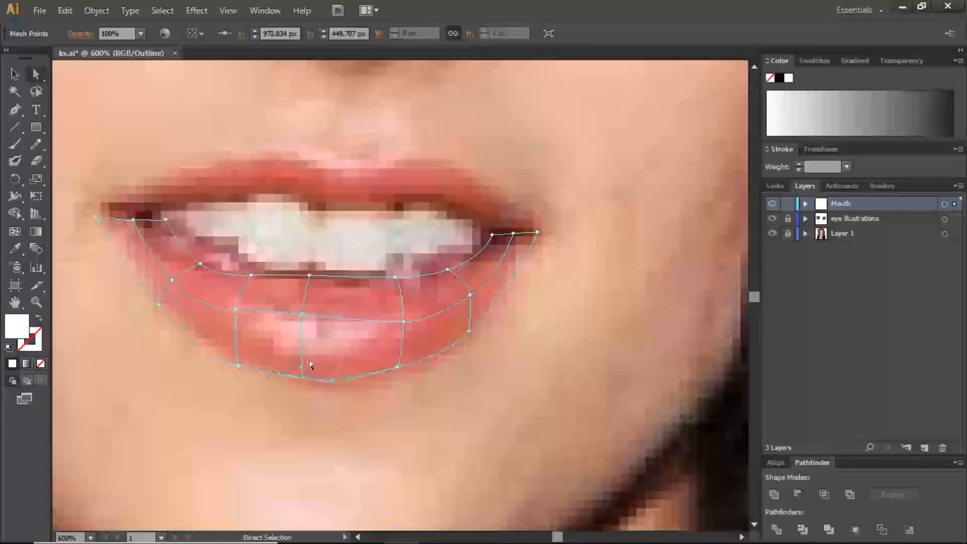
{"action": "left_click", "coordinate": [303, 314]}
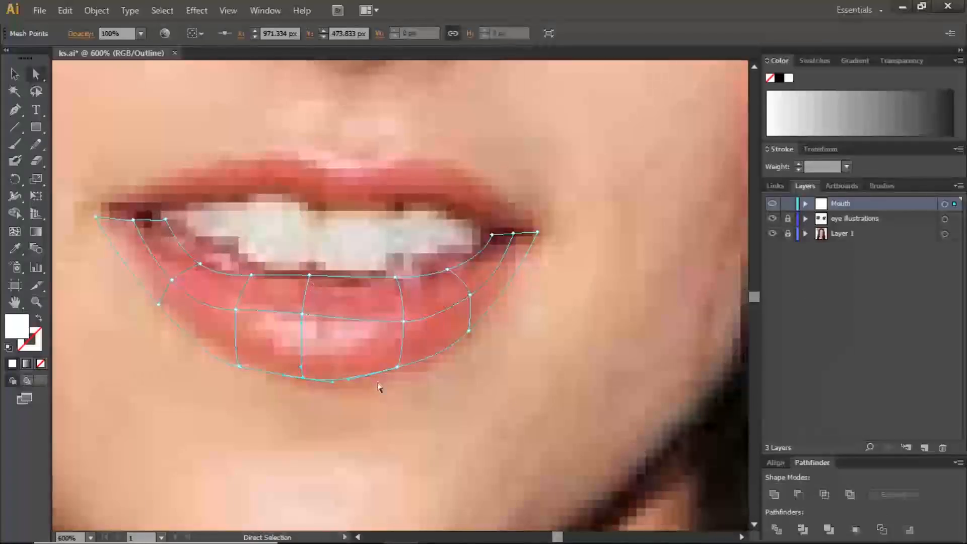
{"action": "left_click_drag", "start_coordinate": [304, 382], "coordinate": [304, 381]}
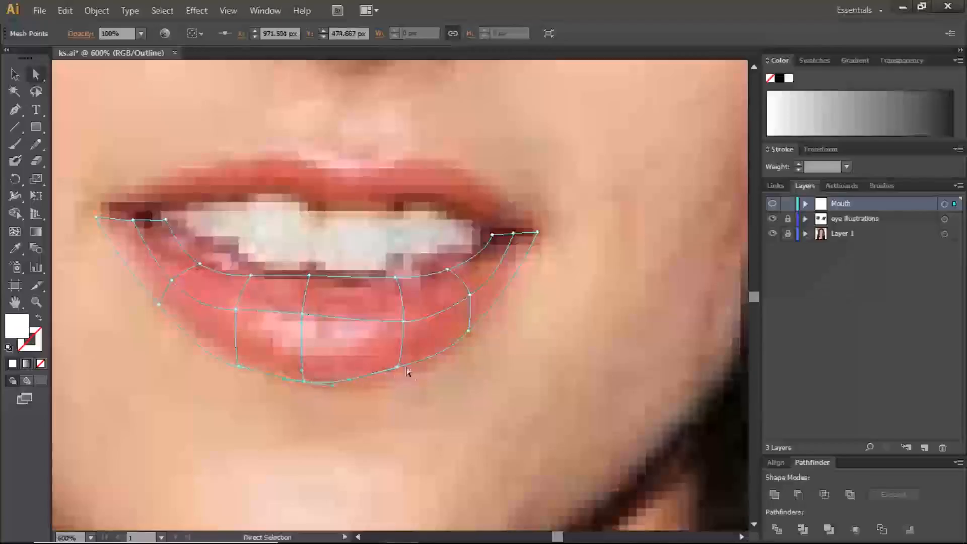
Nudge the bottom points of the two mesh lines near the right mouth corner outward to the lip's edge
{"action": "left_click_drag", "start_coordinate": [399, 368], "coordinate": [400, 370]}
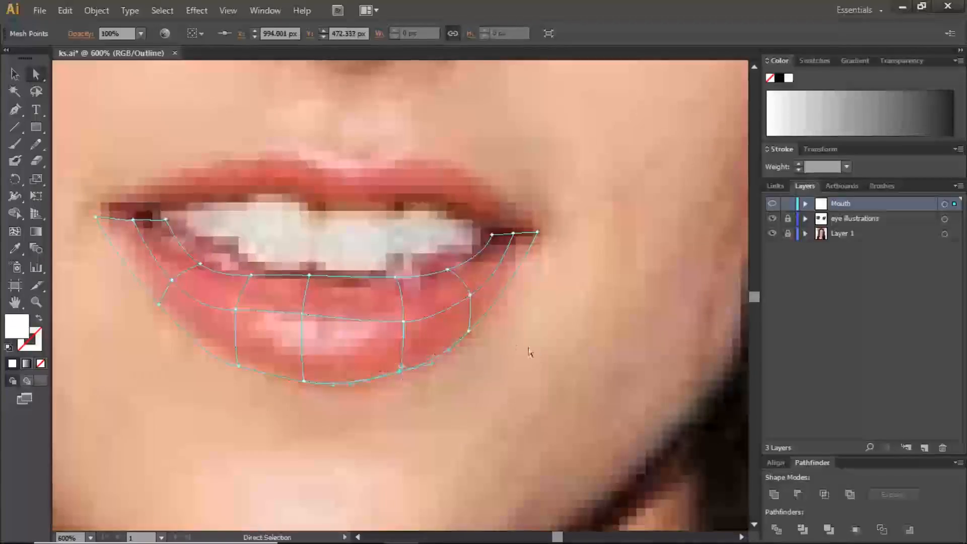
{"action": "left_click", "coordinate": [469, 331]}
{"action": "left_click_drag", "start_coordinate": [470, 331], "coordinate": [472, 332]}
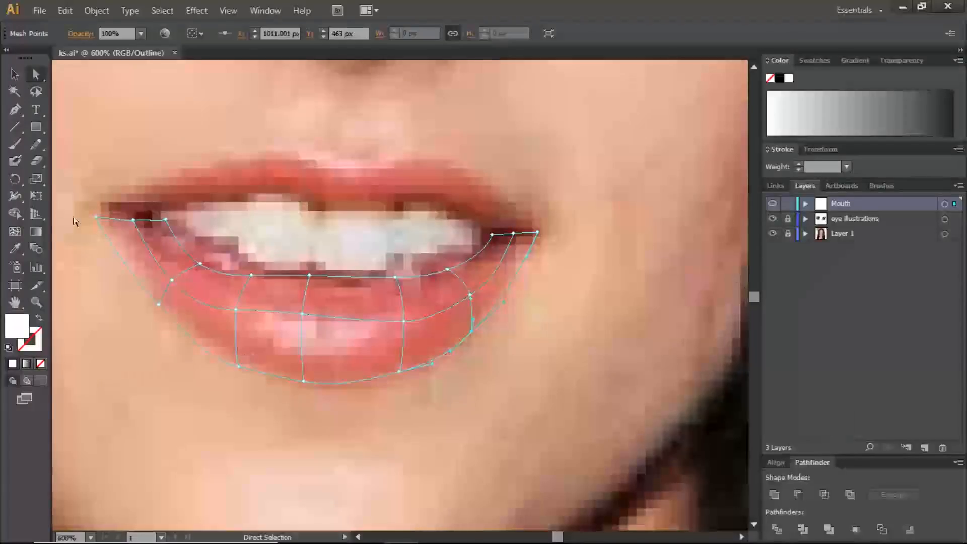
Add a lengthwise mesh line just inside the lower lip's bottom edge with the Mesh tool
{"action": "left_click", "coordinate": [14, 231]}
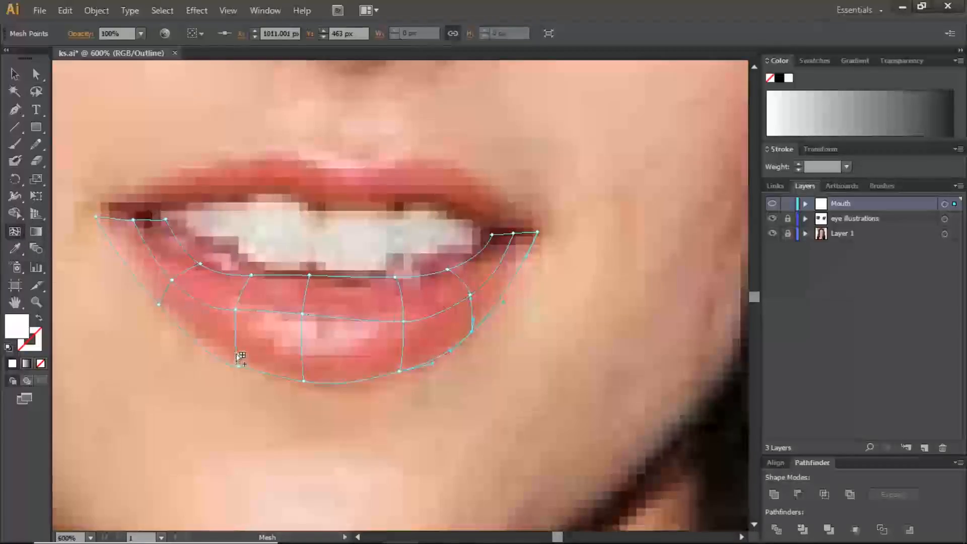
{"action": "left_click", "coordinate": [237, 353]}
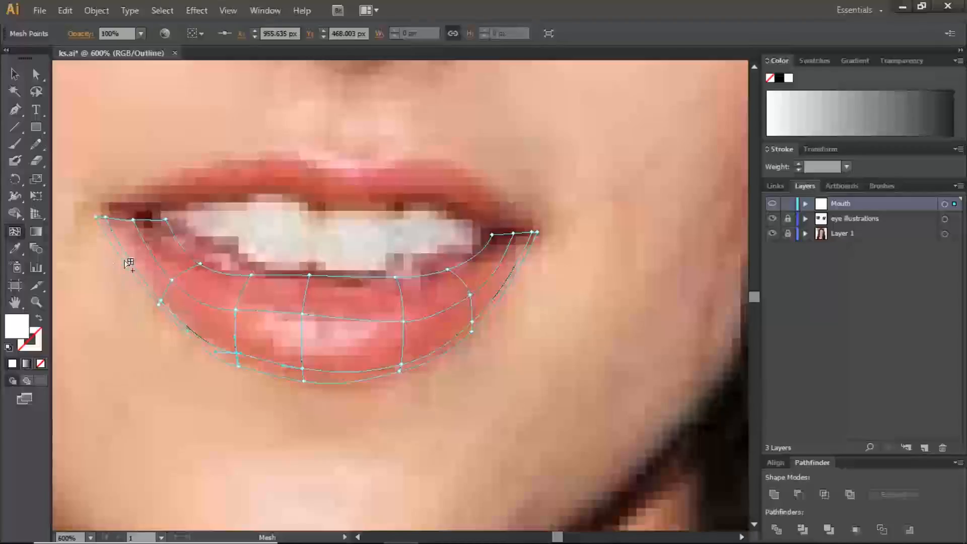
Adjust the new lengthwise line's point and handles at the left crosswise line so it flows parallel to the lip edge
{"action": "key", "text": "ctrl+plus"}
{"action": "key", "text": "ctrl+plus"}
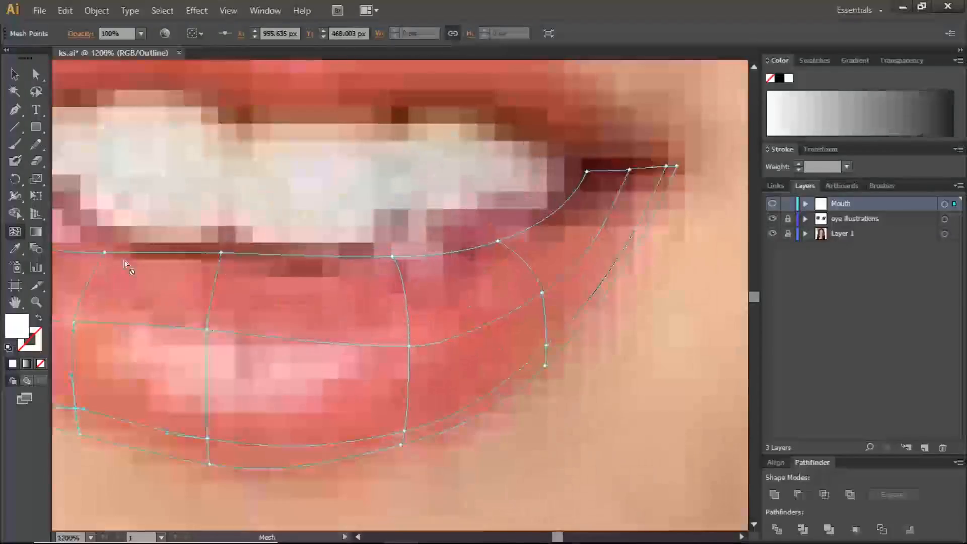
{"action": "key", "text": "space"}
{"action": "left_click_drag", "start_coordinate": [181, 346], "coordinate": [283, 267]}
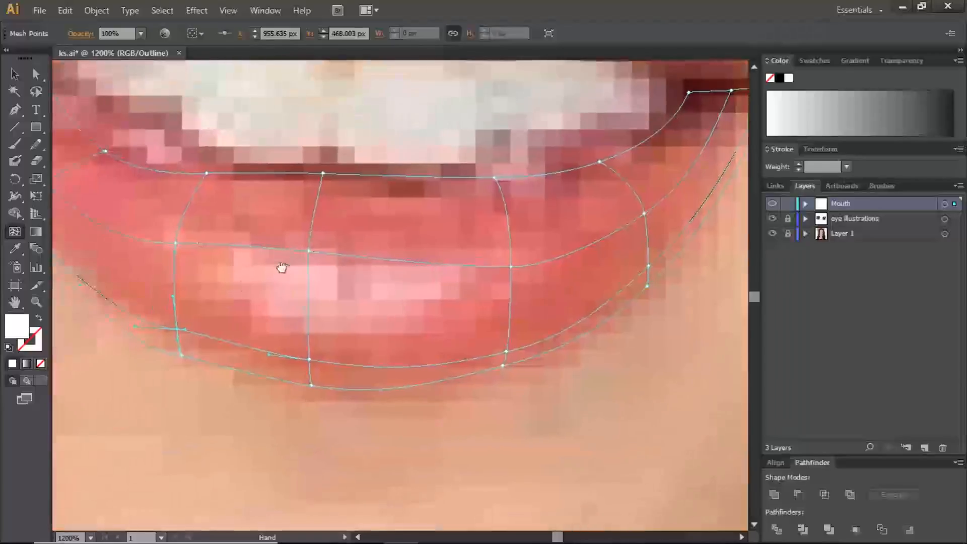
{"action": "key", "text": "a"}
{"action": "left_click_drag", "start_coordinate": [177, 330], "coordinate": [153, 330]}
{"action": "key", "text": "space"}
{"action": "left_click_drag", "start_coordinate": [142, 274], "coordinate": [227, 240]}
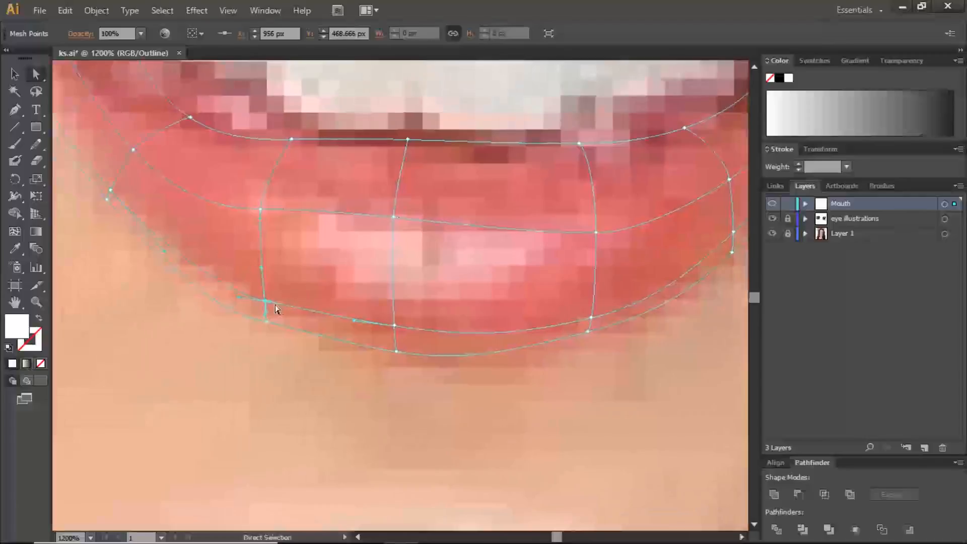
{"action": "left_click_drag", "start_coordinate": [266, 302], "coordinate": [282, 321]}
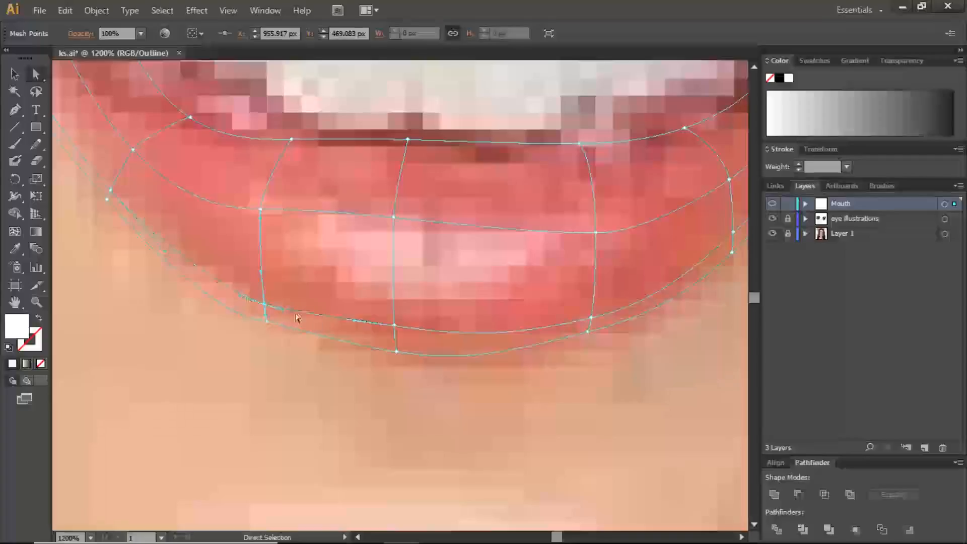
Reshape the bottom-edge curve at the left crosswise line's lowest point using its handle, then deselect the mesh
{"action": "left_click", "coordinate": [267, 321]}
{"action": "left_click_drag", "start_coordinate": [227, 321], "coordinate": [241, 317]}
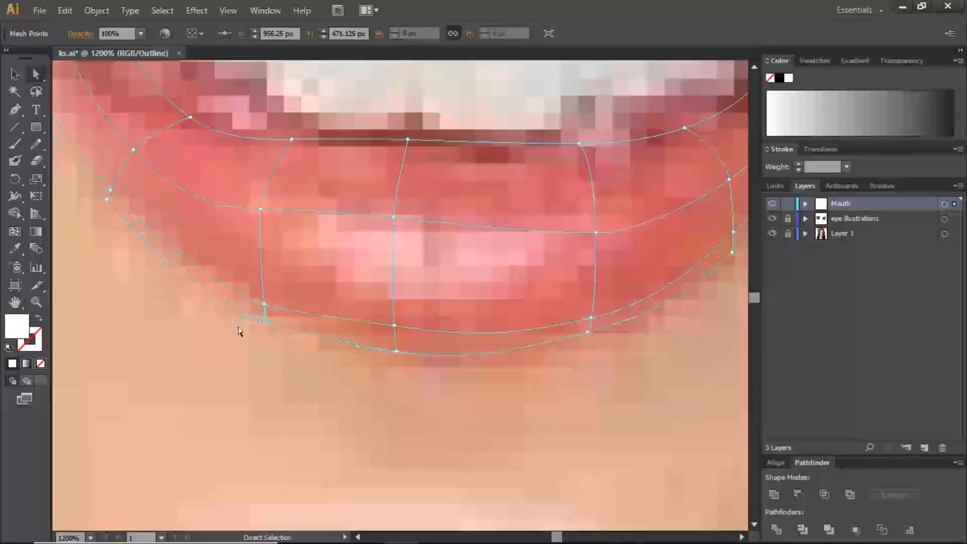
{"action": "left_click", "coordinate": [274, 350]}
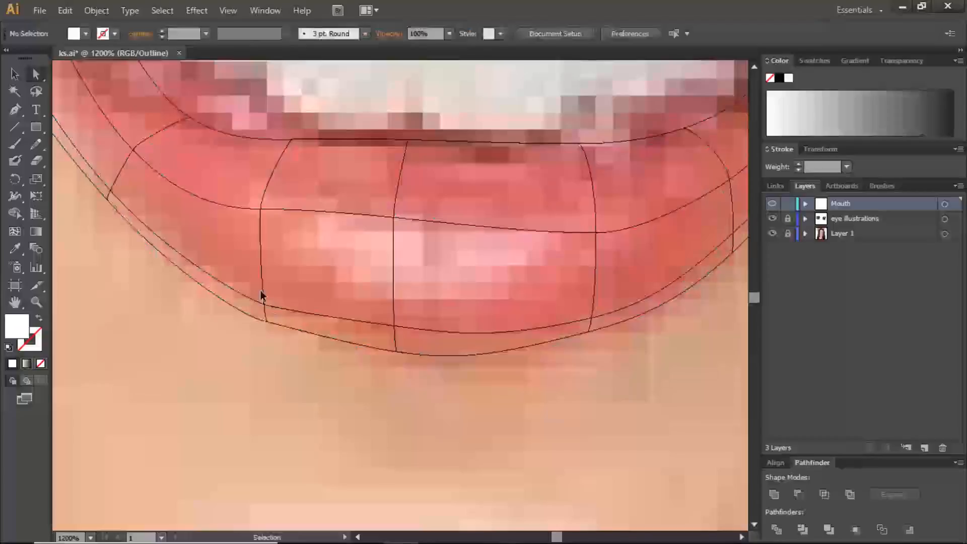
Examine the completed lower lip mesh both close up and against the whole portrait
{"action": "key", "text": "ctrl+minus"}
{"action": "key", "text": "ctrl+minus"}
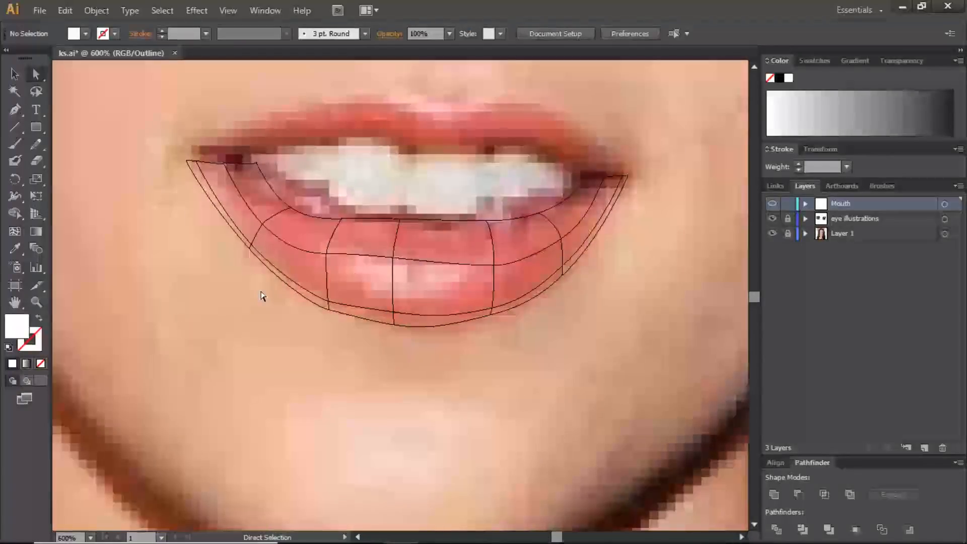
{"action": "key", "text": "ctrl+plus"}
{"action": "key", "text": "ctrl+plus"}
{"action": "key", "text": "ctrl+plus"}
{"action": "key", "text": "p"}
{"action": "key", "text": "ctrl+minus"}
{"action": "key", "text": "ctrl+minus"}
{"action": "key", "text": "ctrl+minus"}
{"action": "key", "text": "ctrl+minus"}
{"action": "key", "text": "ctrl+minus"}
{"action": "key", "text": "ctrl+minus"}
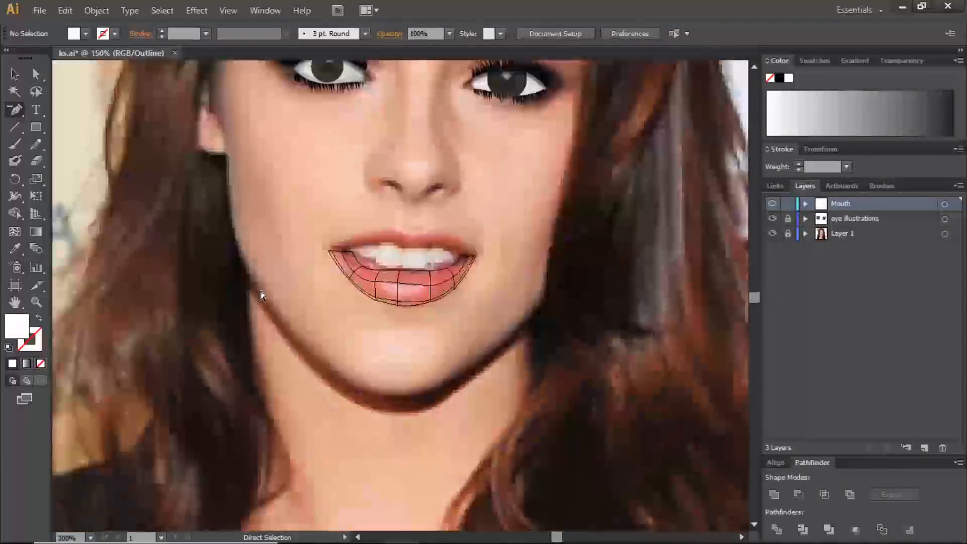
{"action": "key", "text": "ctrl+minus"}
{"action": "key", "text": "ctrl+minus"}
{"action": "key", "text": "ctrl+minus"}
{"action": "key", "text": "ctrl+minus"}
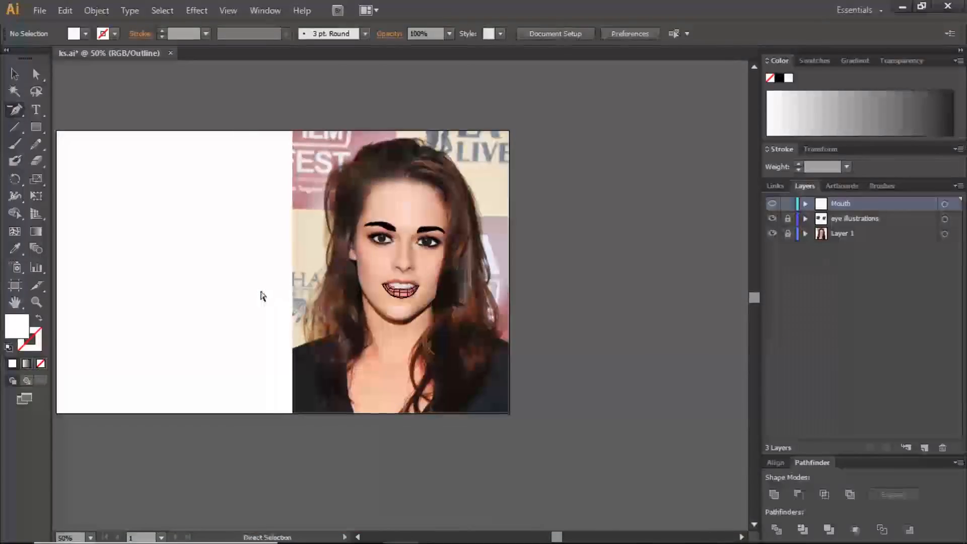
{"action": "key", "text": "ctrl+plus"}
{"action": "key", "text": "ctrl+plus"}
{"action": "key", "text": "ctrl+plus"}
{"action": "key", "text": "ctrl+plus"}
{"action": "key", "text": "ctrl+plus"}
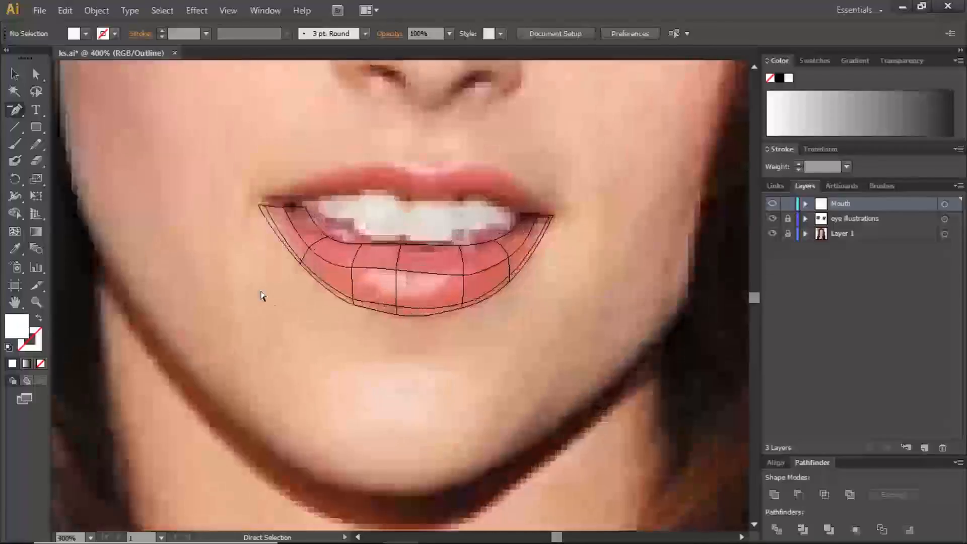
{"action": "key", "text": "ctrl+plus"}
{"action": "key", "text": "ctrl+plus"}
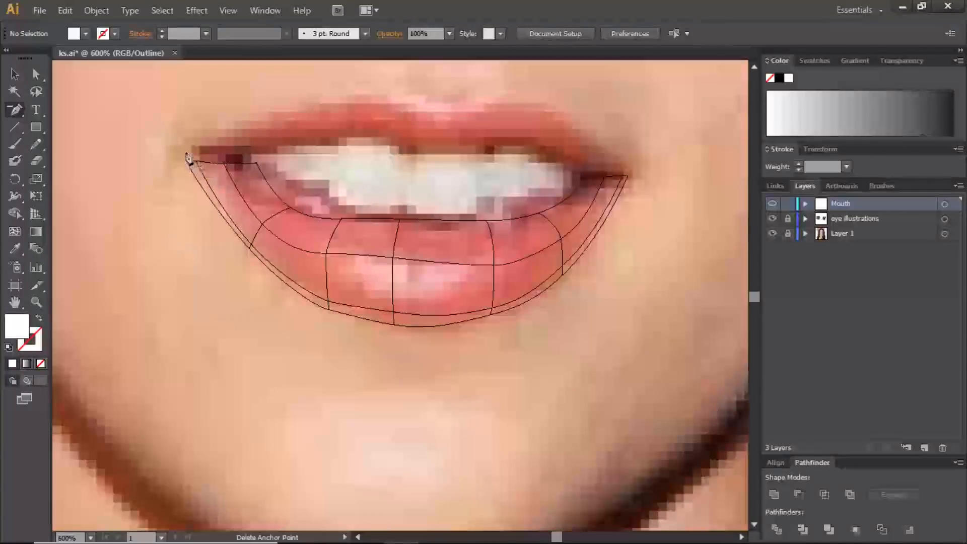
Colour the two inner mesh points along the lip's upper edge at the left mouth corner with Eyedropper samples from the photo
{"action": "key", "text": "a"}
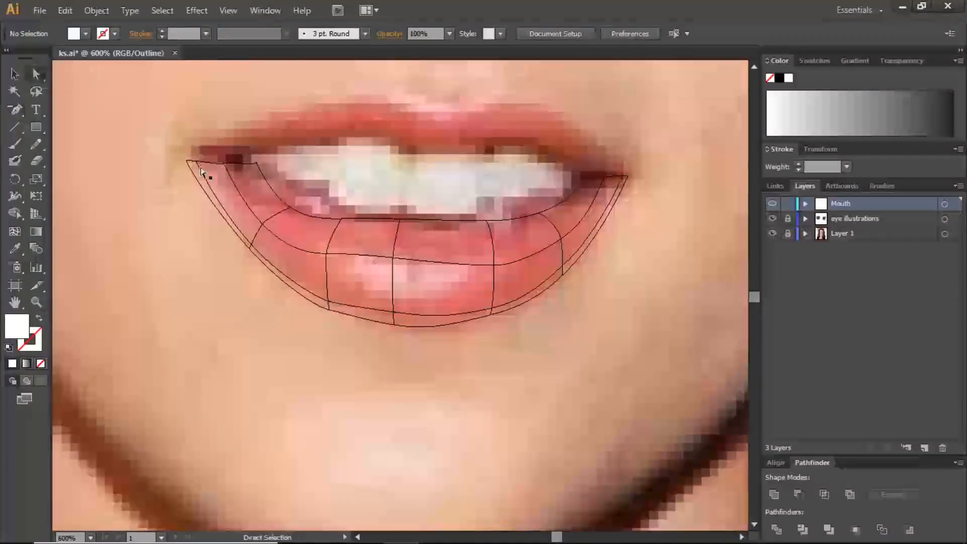
{"action": "left_click", "coordinate": [232, 171]}
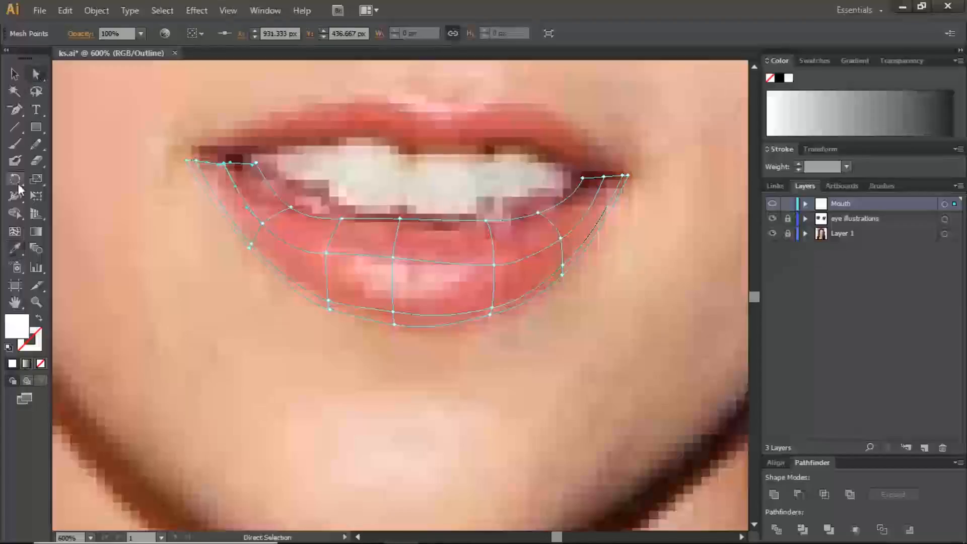
{"action": "left_click", "coordinate": [15, 248]}
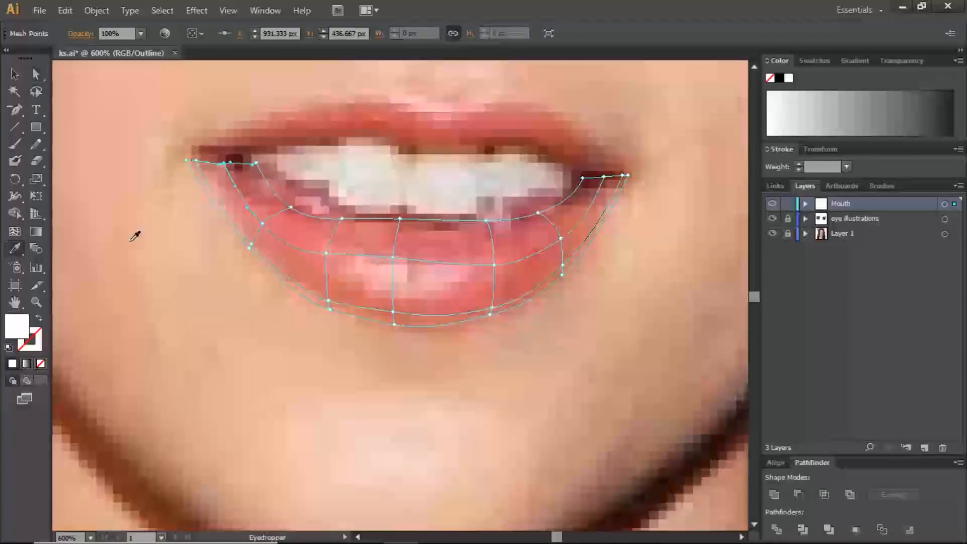
{"action": "key", "text": "ctrl"}
{"action": "left_click_drag", "start_coordinate": [244, 153], "coordinate": [262, 175]}
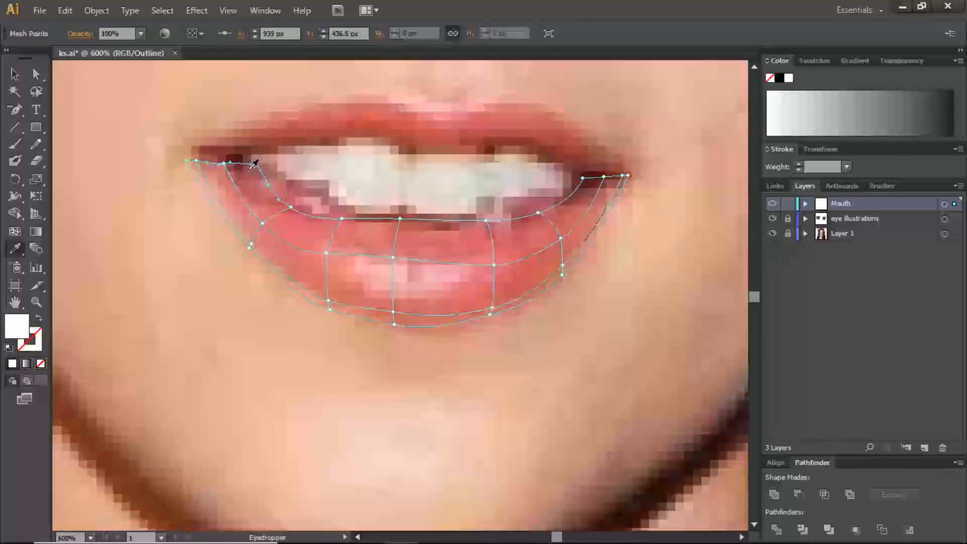
{"action": "left_click", "coordinate": [250, 166]}
{"action": "key", "text": "ctrl"}
{"action": "left_click", "coordinate": [224, 164], "text": "ctrl"}
{"action": "left_click", "coordinate": [226, 170]}
Colour the two outermost mesh points at the left mouth corner with skin and lip tones sampled beside them
{"action": "key", "text": "ctrl"}
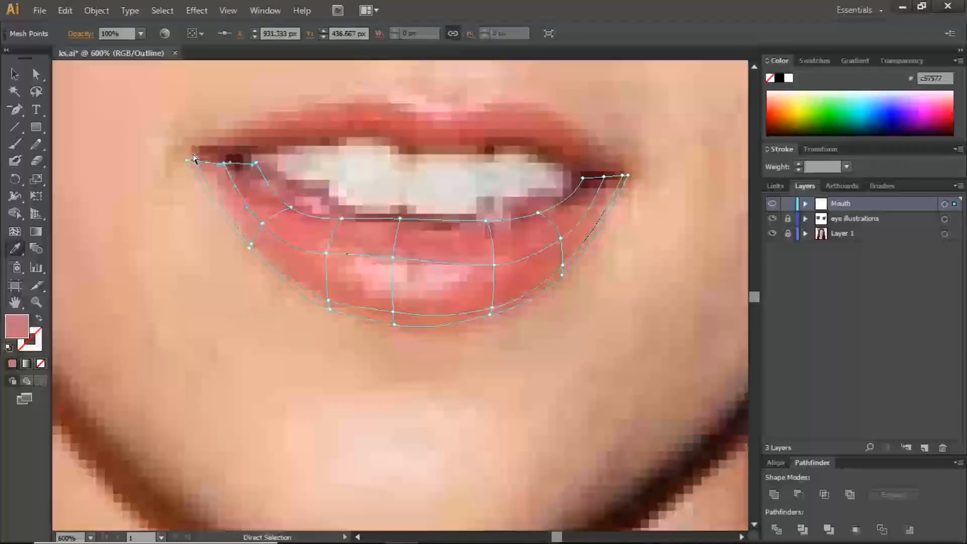
{"action": "left_click", "coordinate": [197, 161], "text": "ctrl"}
{"action": "left_click", "coordinate": [200, 167]}
{"action": "key", "text": "ctrl"}
{"action": "left_click", "coordinate": [187, 160], "text": "ctrl"}
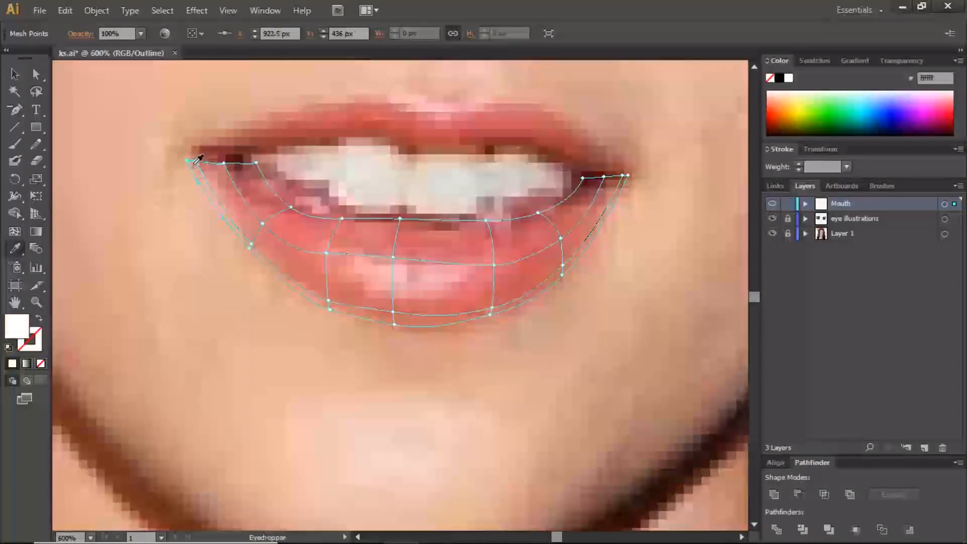
{"action": "left_click", "coordinate": [191, 164]}
Colour the middle and upper points of the leftmost crosswise mesh line with lip tones sampled from the photo
{"action": "key", "text": "ctrl"}
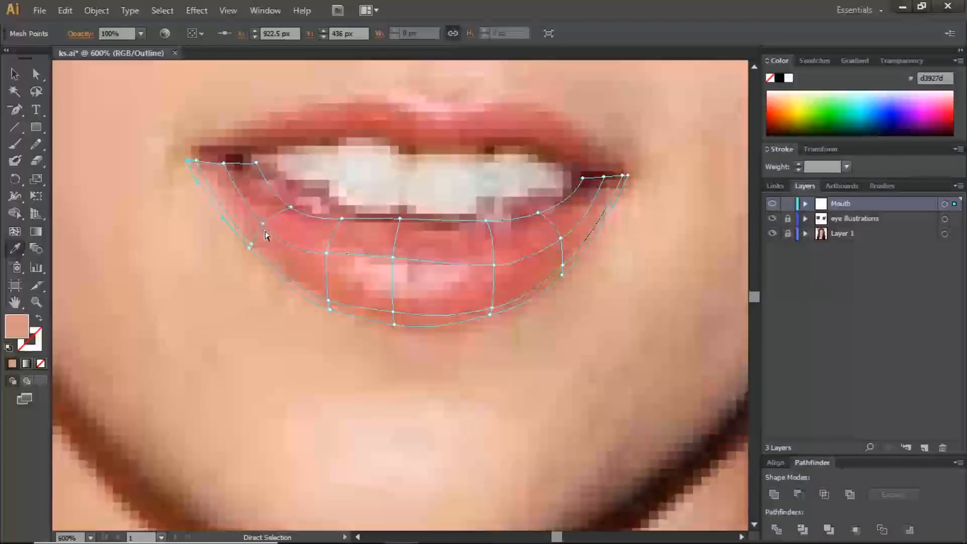
{"action": "left_click", "coordinate": [263, 223], "text": "ctrl"}
{"action": "left_click", "coordinate": [267, 213]}
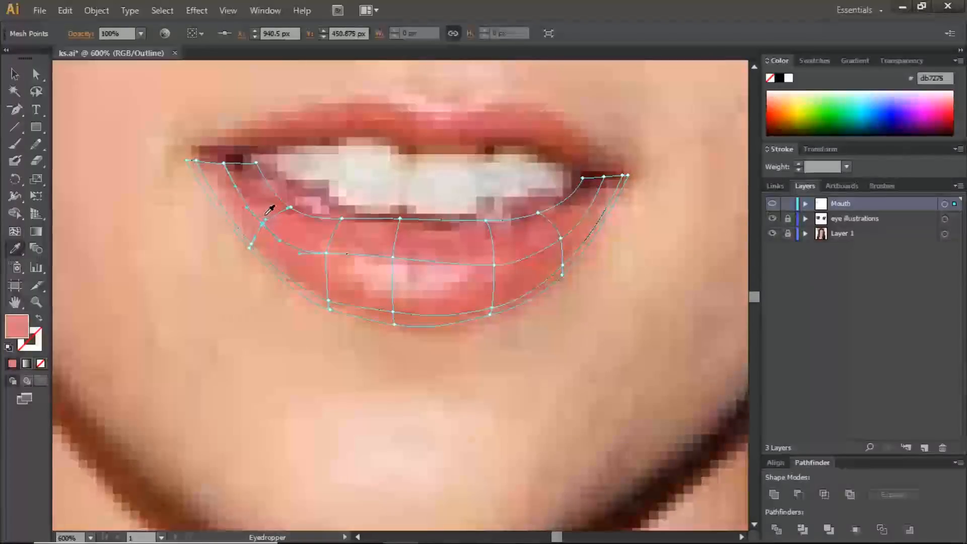
{"action": "key", "text": "ctrl"}
{"action": "left_click", "coordinate": [290, 207], "text": "ctrl"}
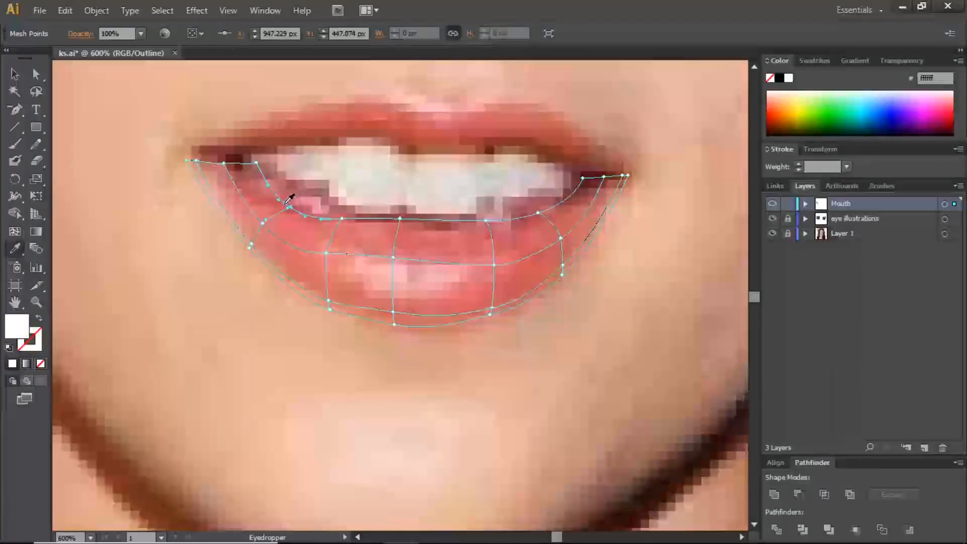
{"action": "left_click", "coordinate": [286, 203]}
Colour the upper and middle points of the second crosswise mesh line from the left with sampled lip pinks
{"action": "key", "text": "ctrl"}
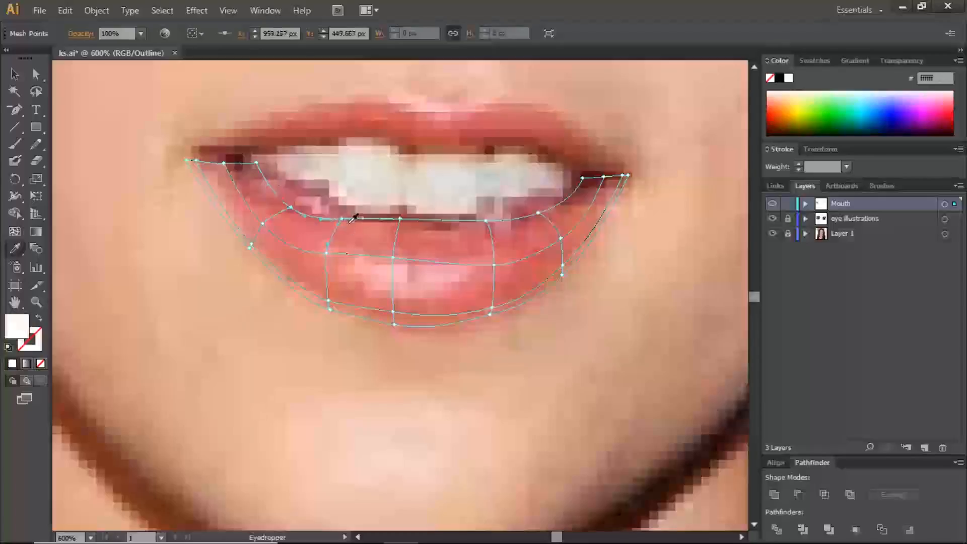
{"action": "left_click", "coordinate": [351, 218]}
{"action": "key", "text": "a"}
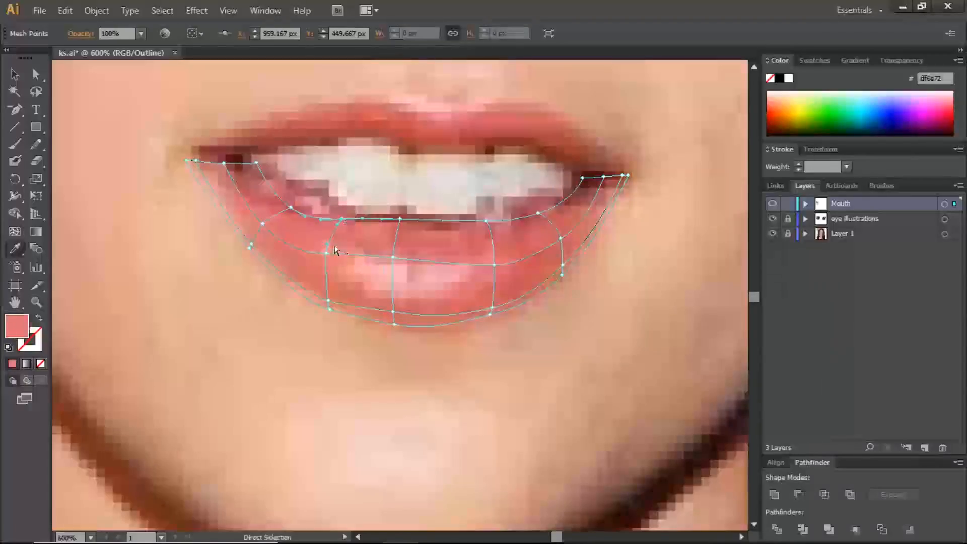
{"action": "left_click", "coordinate": [325, 253]}
{"action": "key", "text": "i"}
{"action": "left_click", "coordinate": [325, 251]}
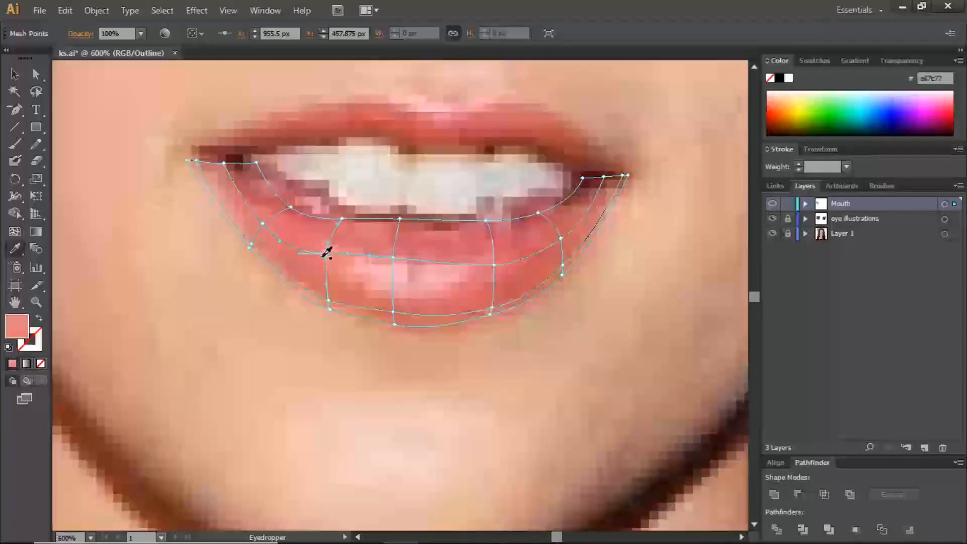
Colour all four points down the central crosswise mesh line with lip tones sampled from the photo beside each point
{"action": "key", "text": "a"}
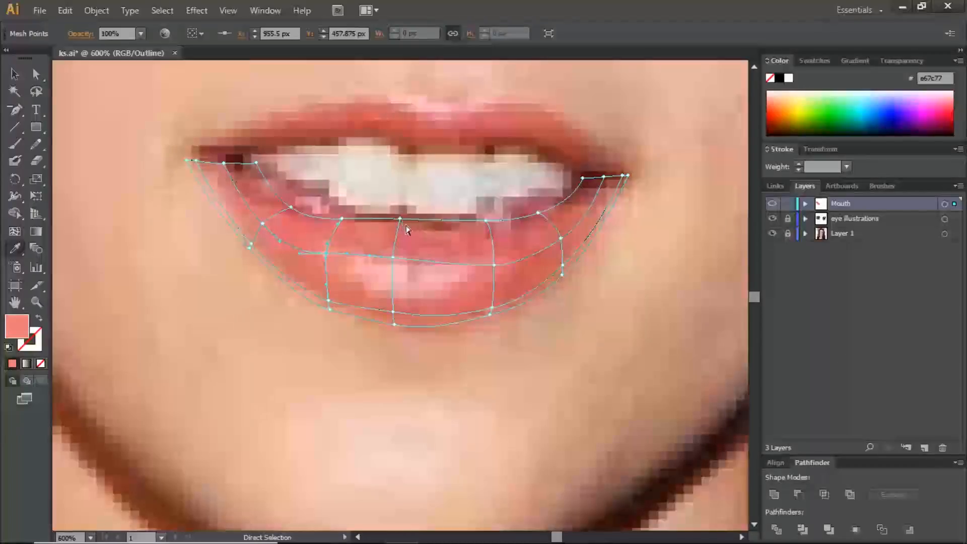
{"action": "left_click", "coordinate": [403, 221], "text": "ctrl"}
{"action": "left_click", "coordinate": [408, 221]}
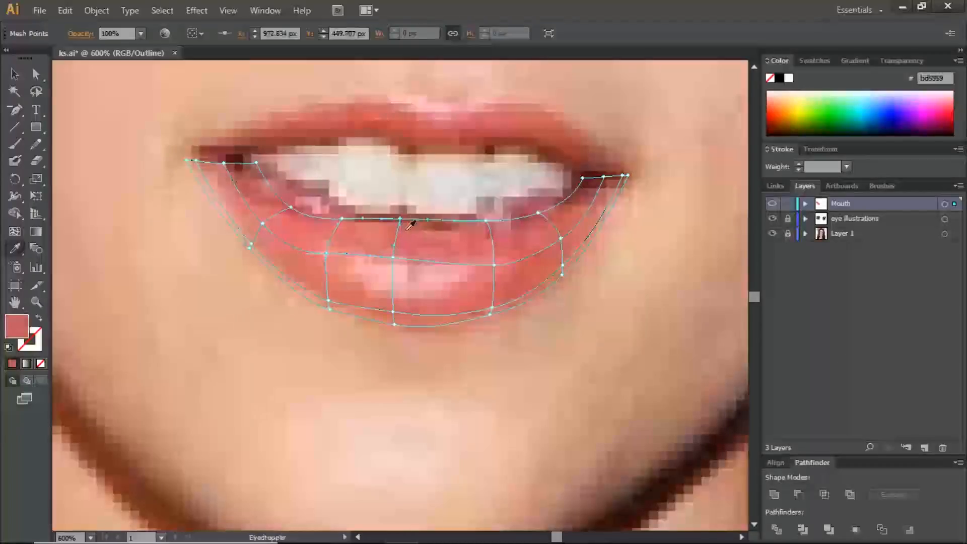
{"action": "left_click", "coordinate": [393, 257], "text": "ctrl"}
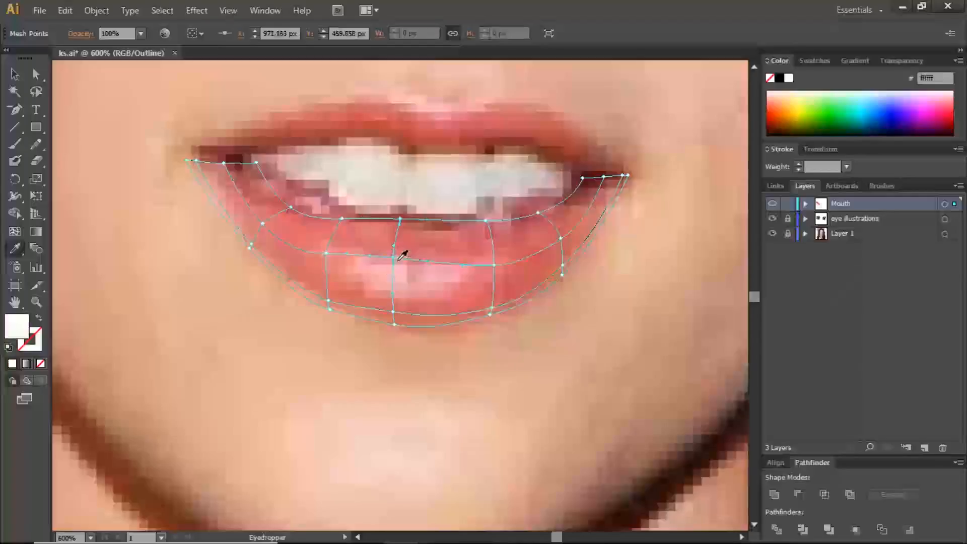
{"action": "left_click", "coordinate": [403, 257]}
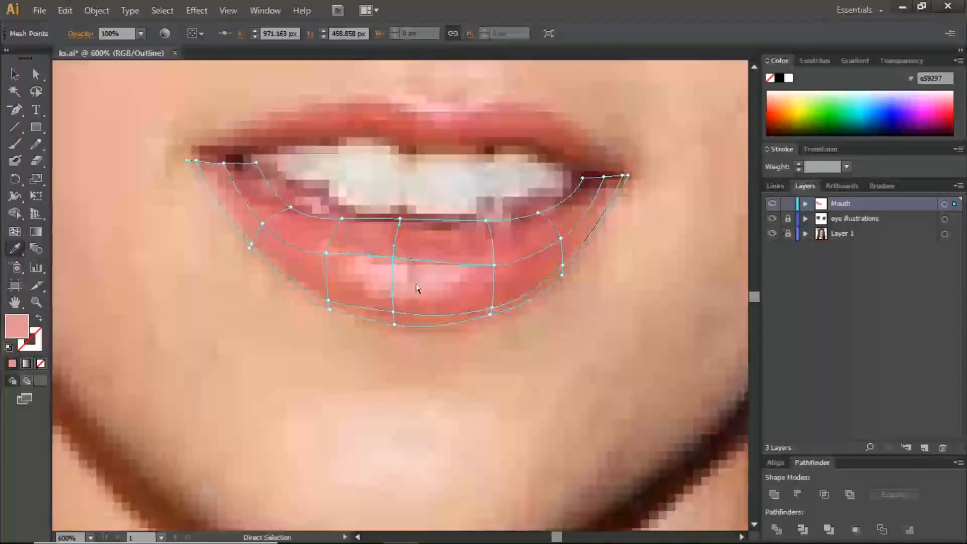
{"action": "left_click", "coordinate": [393, 311], "text": "ctrl"}
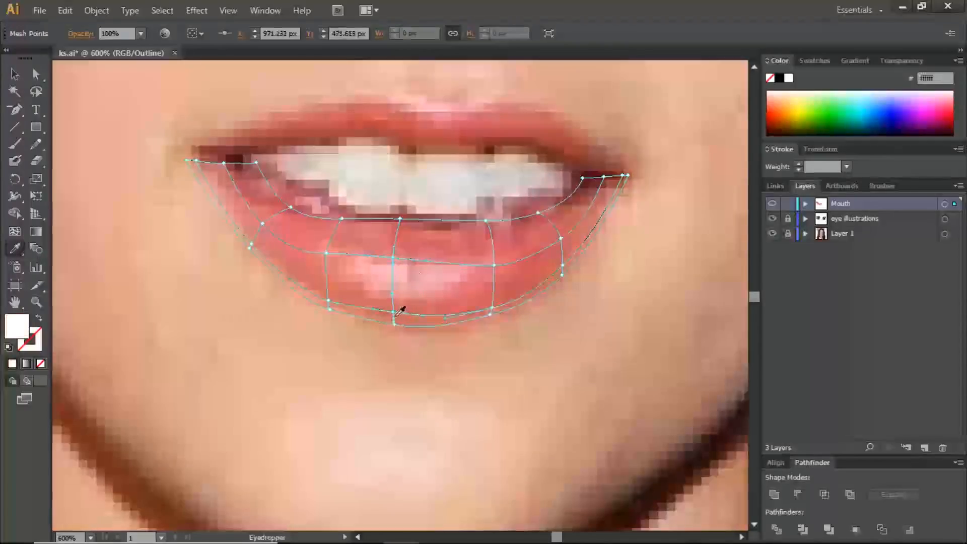
{"action": "left_click", "coordinate": [401, 313]}
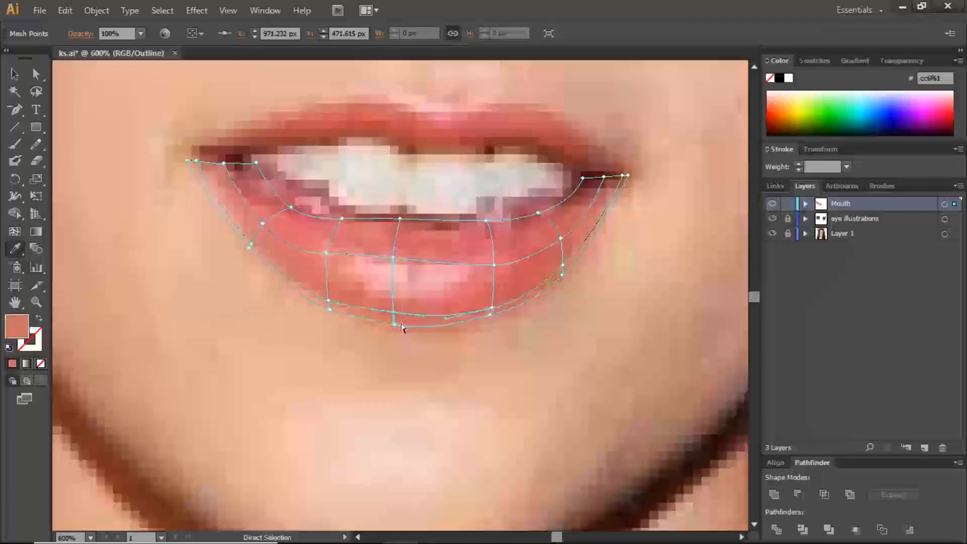
{"action": "left_click", "coordinate": [394, 315], "text": "ctrl"}
{"action": "left_click", "coordinate": [396, 315]}
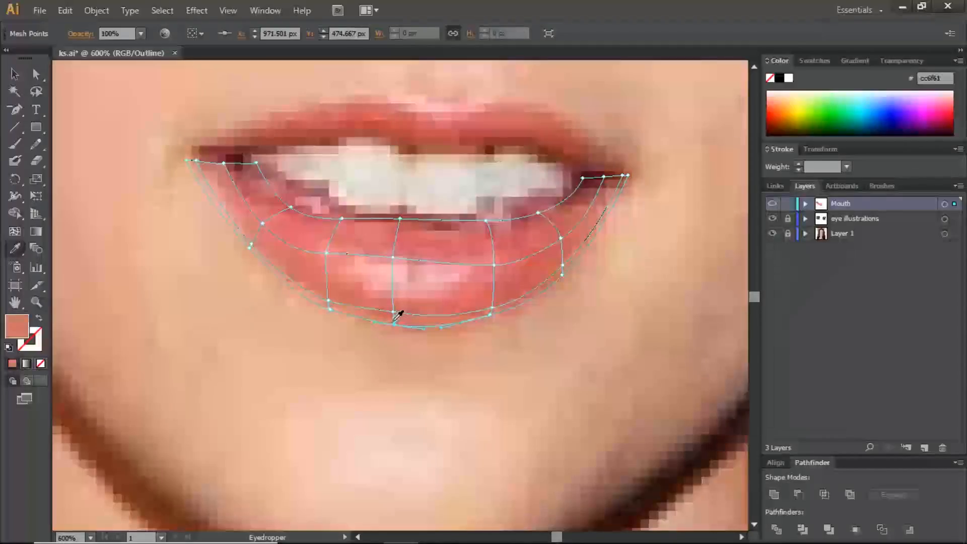
Colour the upper three points of the crosswise mesh line right of centre with lip tones sampled from the photo
{"action": "left_click", "coordinate": [486, 222], "text": "ctrl"}
{"action": "left_click", "coordinate": [498, 216]}
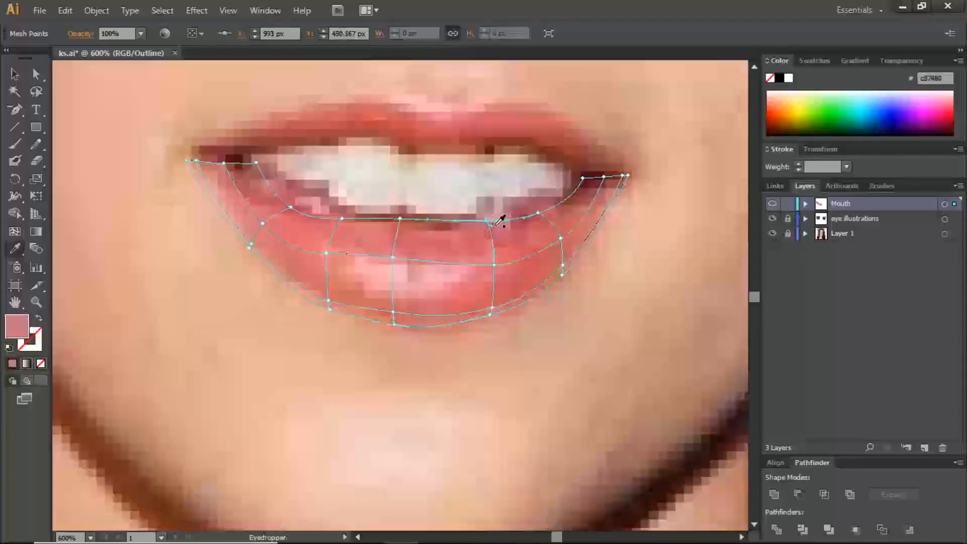
{"action": "left_click", "coordinate": [494, 264], "text": "ctrl"}
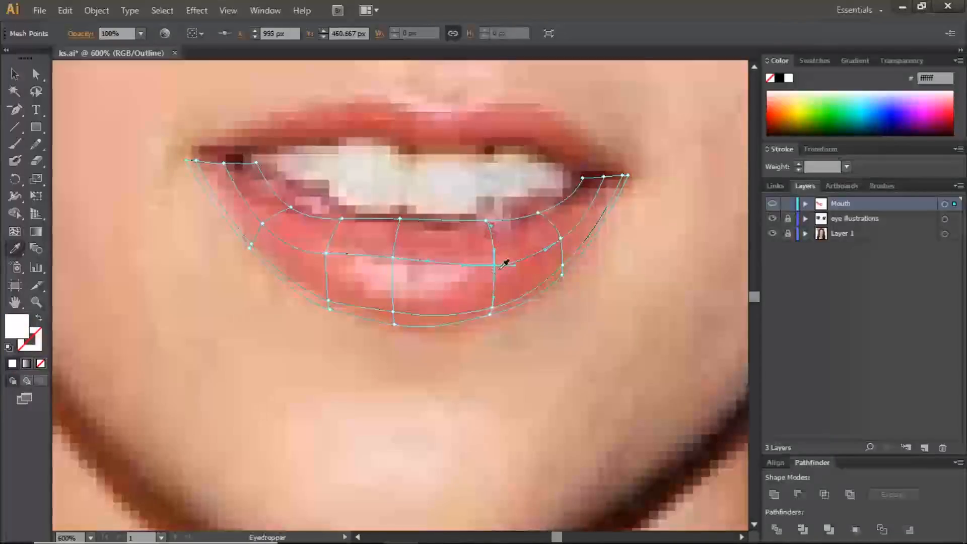
{"action": "left_click", "coordinate": [502, 262]}
{"action": "left_click", "coordinate": [491, 309], "text": "ctrl"}
{"action": "left_click", "coordinate": [502, 301]}
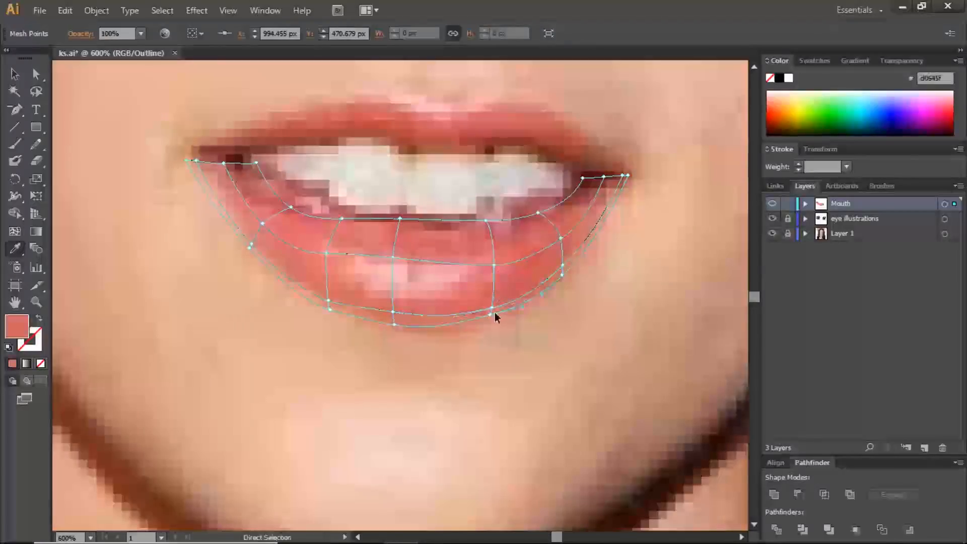
Colour the bottom edge point of the crosswise mesh line right of centre with lip pink #d3756c sampled from the photo
{"action": "left_click", "coordinate": [496, 319], "text": "ctrl"}
{"action": "left_click", "coordinate": [491, 313], "text": "ctrl"}
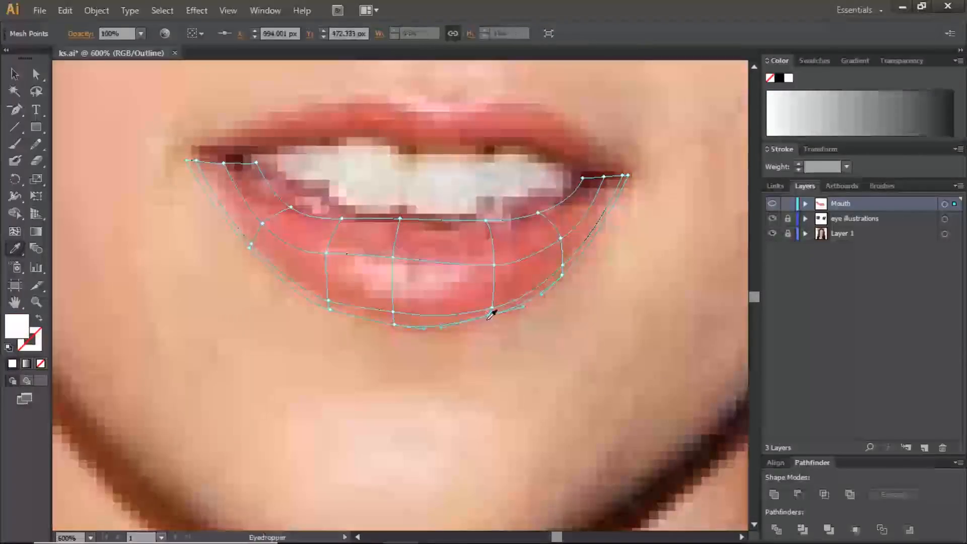
{"action": "left_click", "coordinate": [488, 312]}
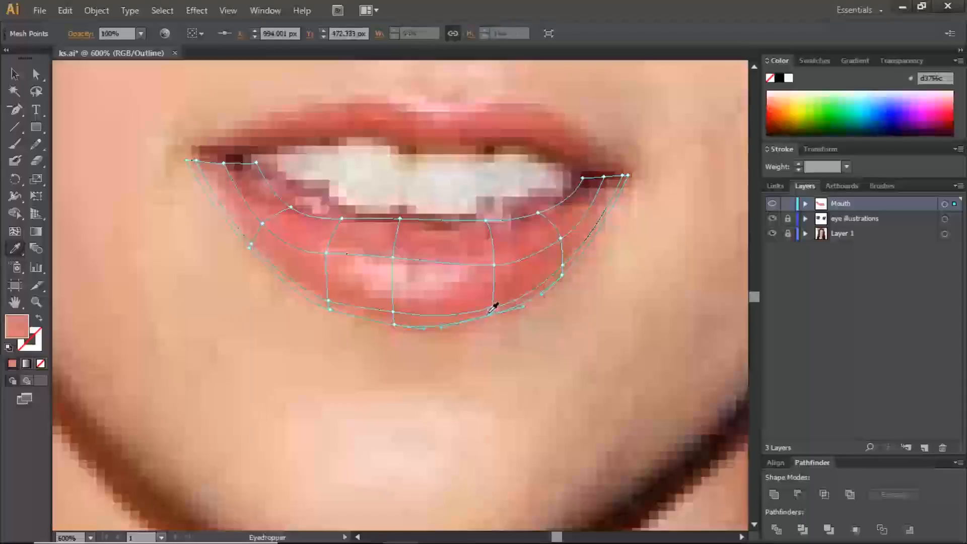
Colour all four points down the rightmost crosswise mesh line with lip tones sampled from the photo beside each point
{"action": "left_click", "coordinate": [538, 213], "text": "ctrl"}
{"action": "left_click", "coordinate": [543, 214]}
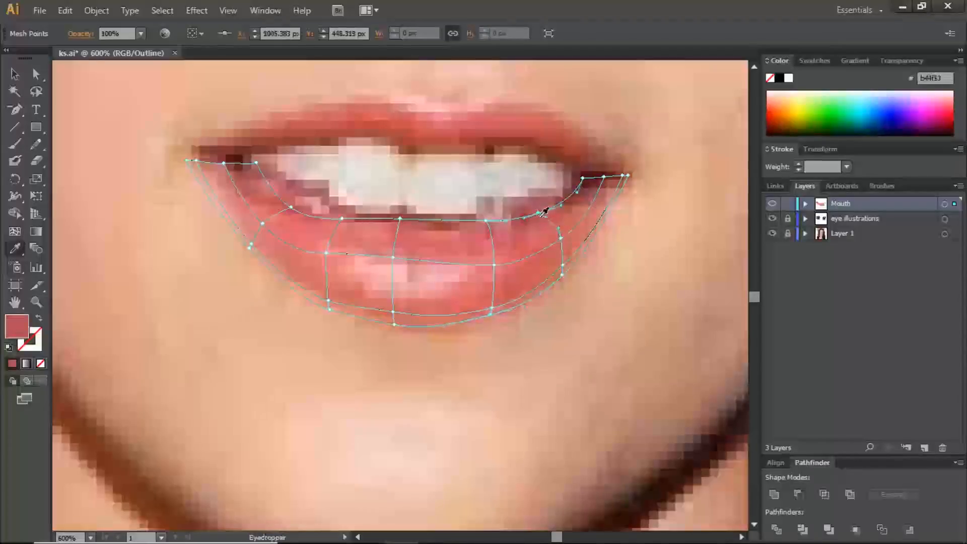
{"action": "left_click", "coordinate": [561, 237], "text": "ctrl"}
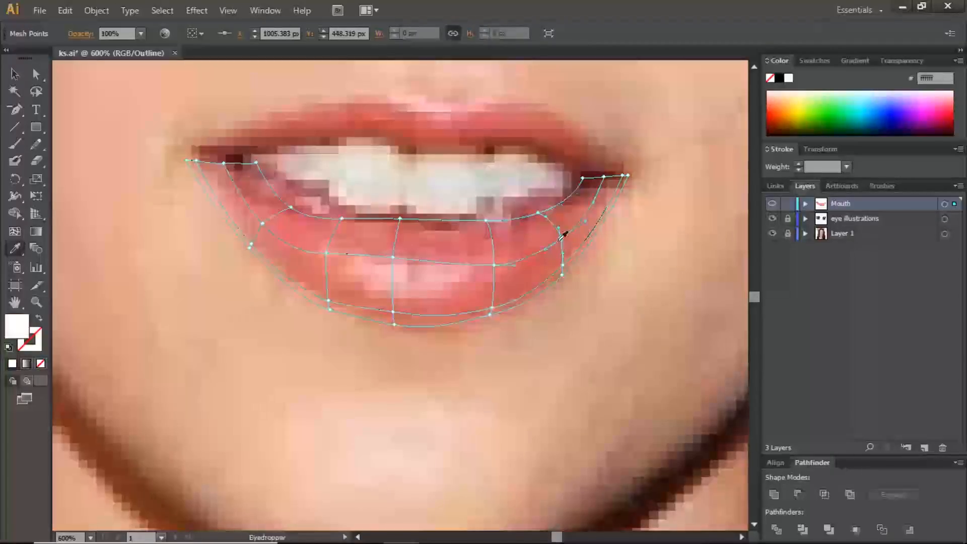
{"action": "left_click", "coordinate": [569, 252]}
{"action": "left_click", "coordinate": [561, 267], "text": "ctrl"}
{"action": "left_click", "coordinate": [563, 260]}
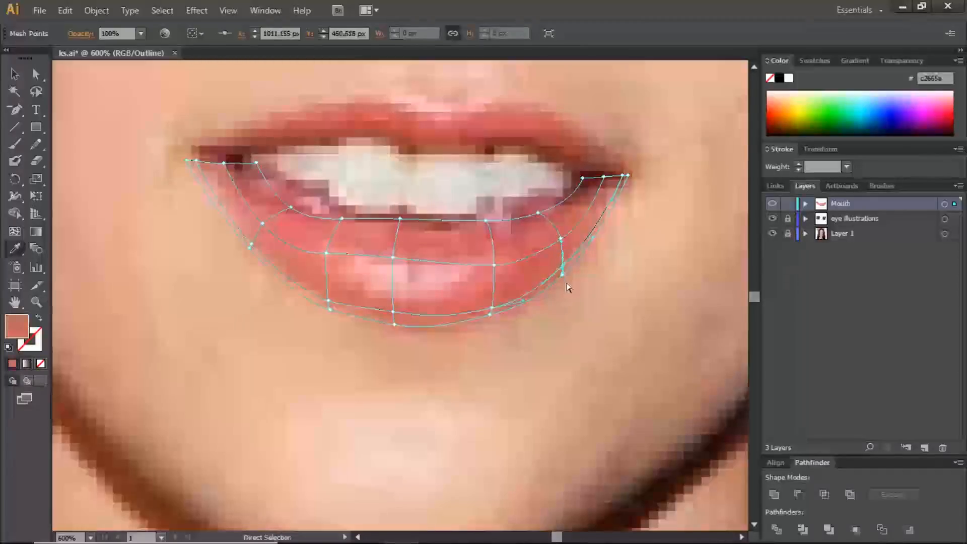
{"action": "left_click", "coordinate": [563, 273], "text": "ctrl"}
{"action": "left_click", "coordinate": [568, 263]}
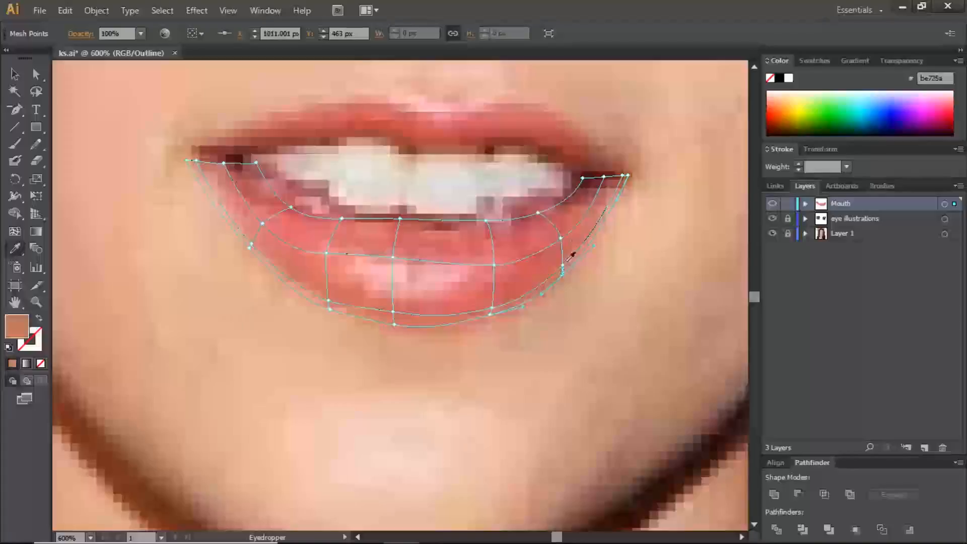
Colour the mesh points at the right corner of the mouth with dark brown and skin tones sampled from the photo
{"action": "left_click", "coordinate": [583, 178], "text": "ctrl"}
{"action": "left_click", "coordinate": [587, 182]}
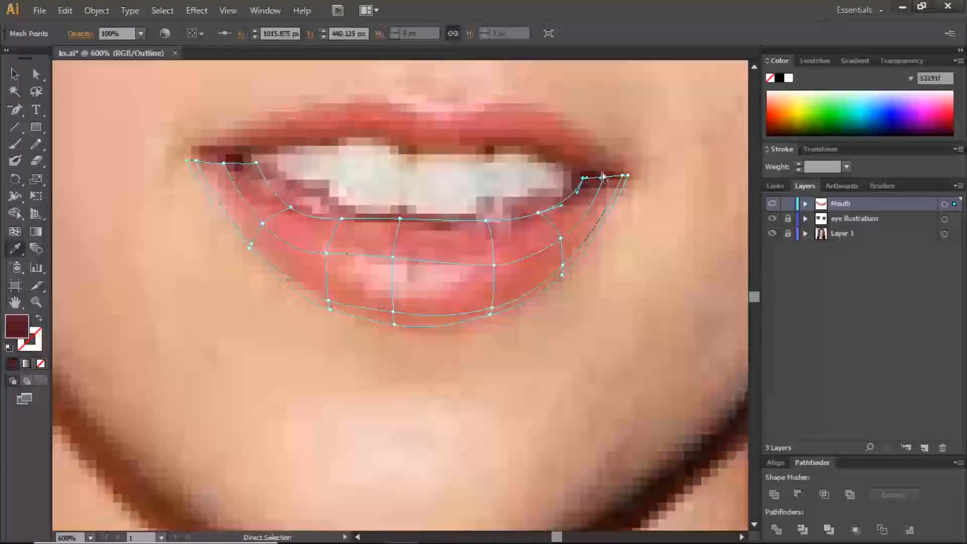
{"action": "left_click", "coordinate": [603, 176], "text": "ctrl"}
{"action": "left_click", "coordinate": [624, 177]}
{"action": "left_click", "coordinate": [624, 174], "text": "ctrl"}
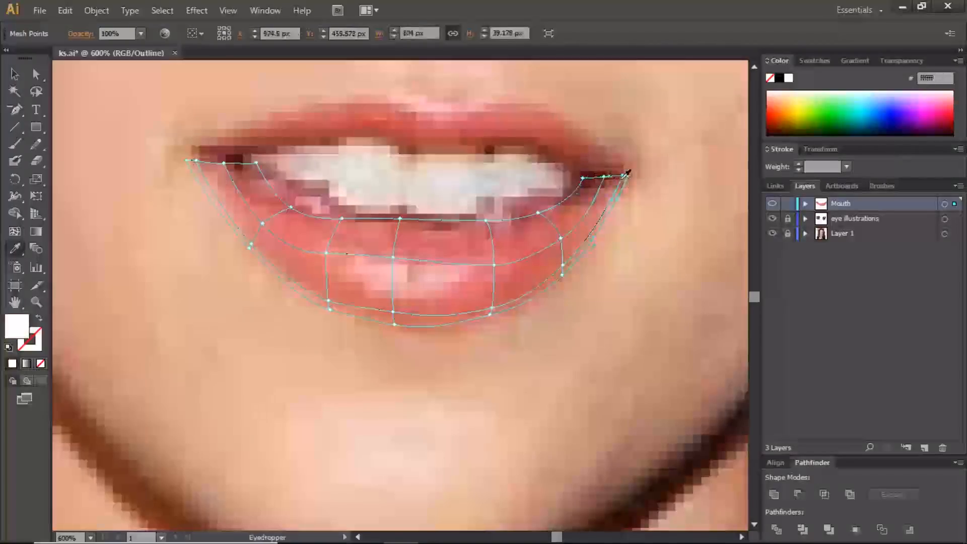
{"action": "left_click", "coordinate": [624, 175]}
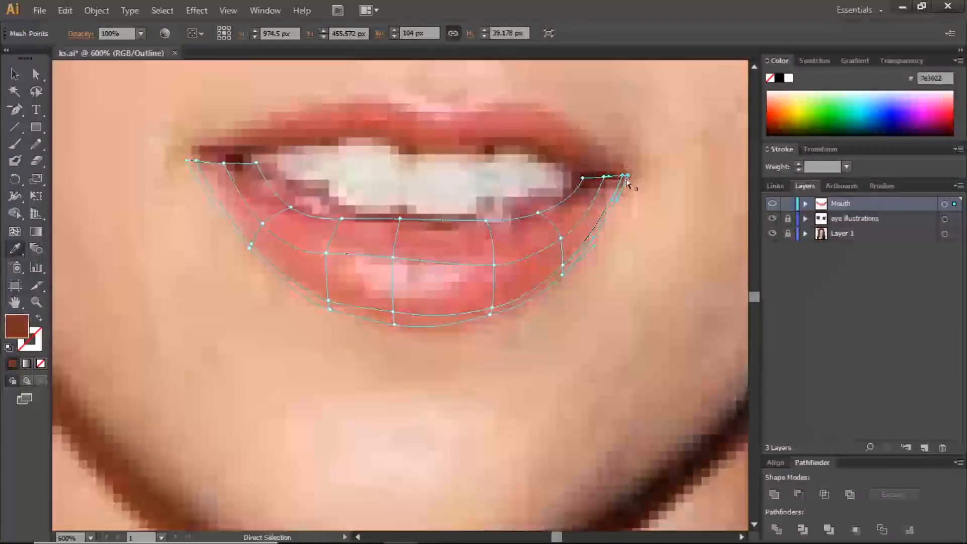
{"action": "left_click", "coordinate": [630, 175], "text": "ctrl"}
{"action": "left_click", "coordinate": [632, 173], "text": "ctrl"}
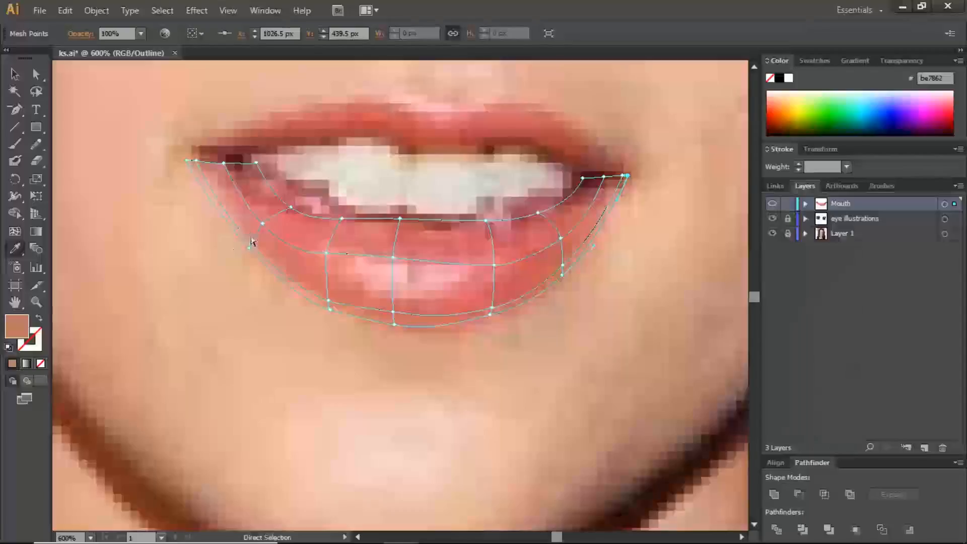
Colour the lower two points of the two leftmost crosswise mesh lines with lip pinks sampled from the photo
{"action": "left_click", "coordinate": [251, 247], "text": "ctrl"}
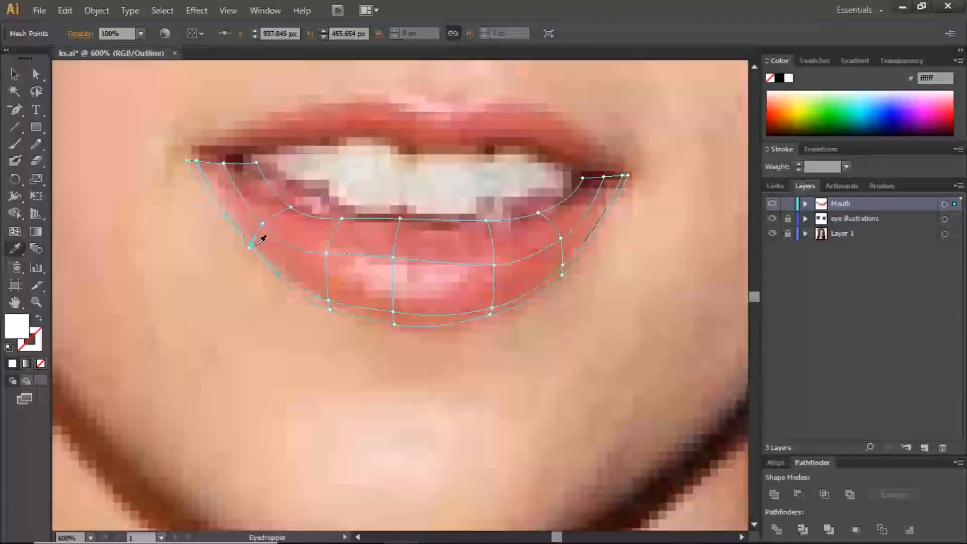
{"action": "left_click", "coordinate": [257, 246]}
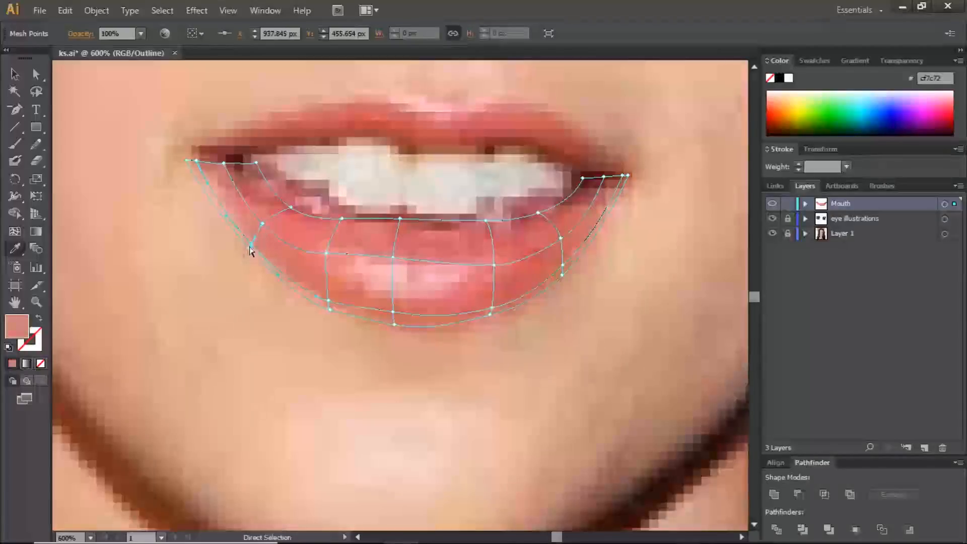
{"action": "left_click", "coordinate": [251, 247], "text": "ctrl"}
{"action": "left_click", "coordinate": [256, 247]}
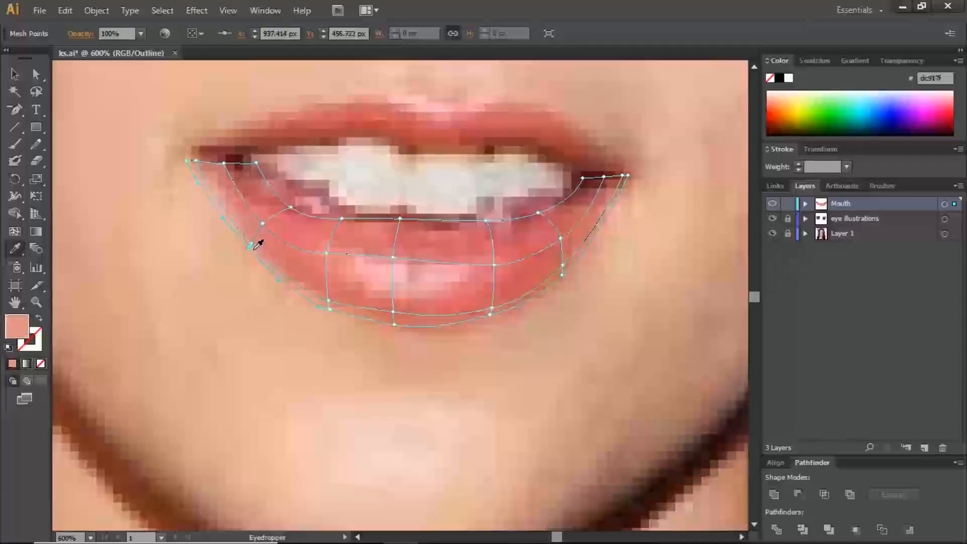
{"action": "left_click", "coordinate": [329, 302], "text": "ctrl"}
{"action": "left_click", "coordinate": [334, 305]}
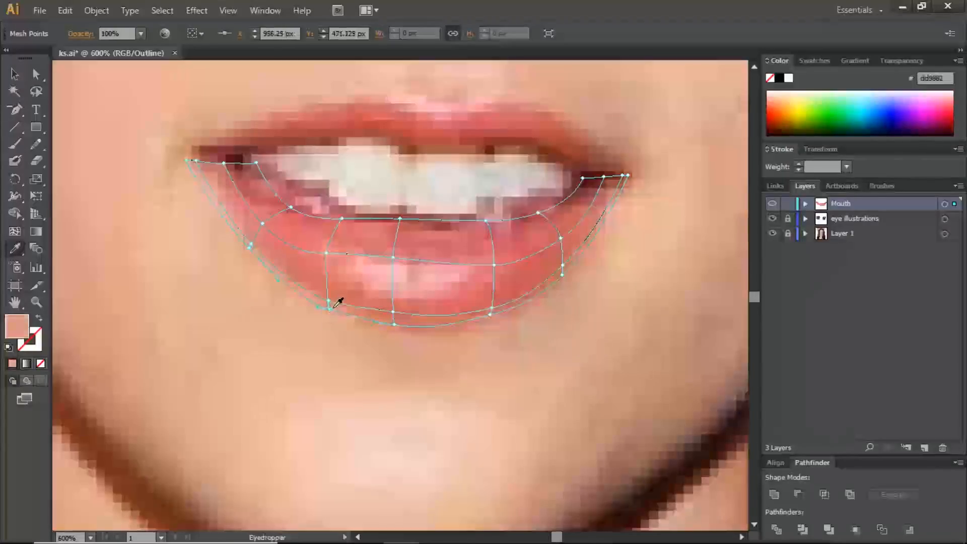
{"action": "left_click", "coordinate": [333, 300], "text": "ctrl"}
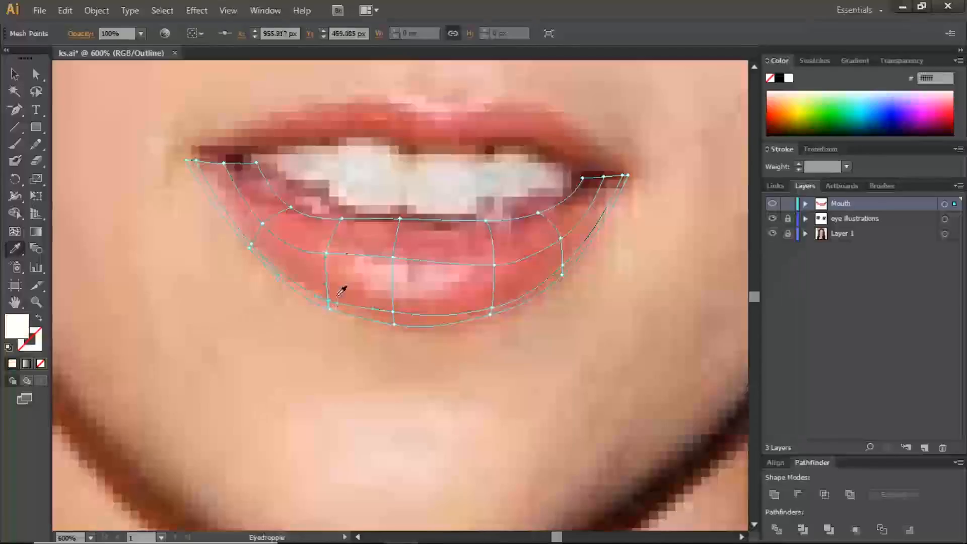
{"action": "left_click", "coordinate": [335, 296]}
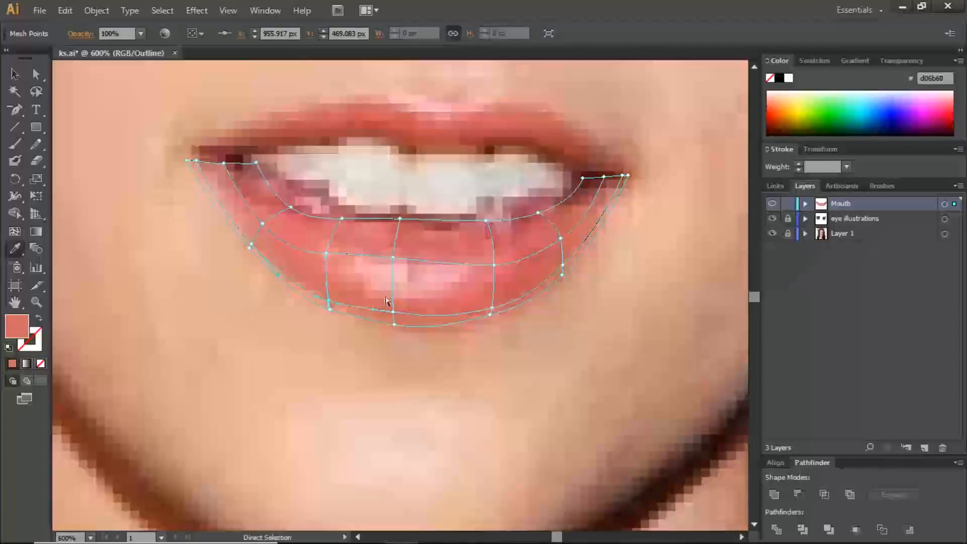
Check the colours of the lower points on the central and right-of-centre mesh lines and at the left mouth corner
{"action": "left_click", "coordinate": [389, 316], "text": "ctrl"}
{"action": "left_click", "coordinate": [392, 324], "text": "ctrl"}
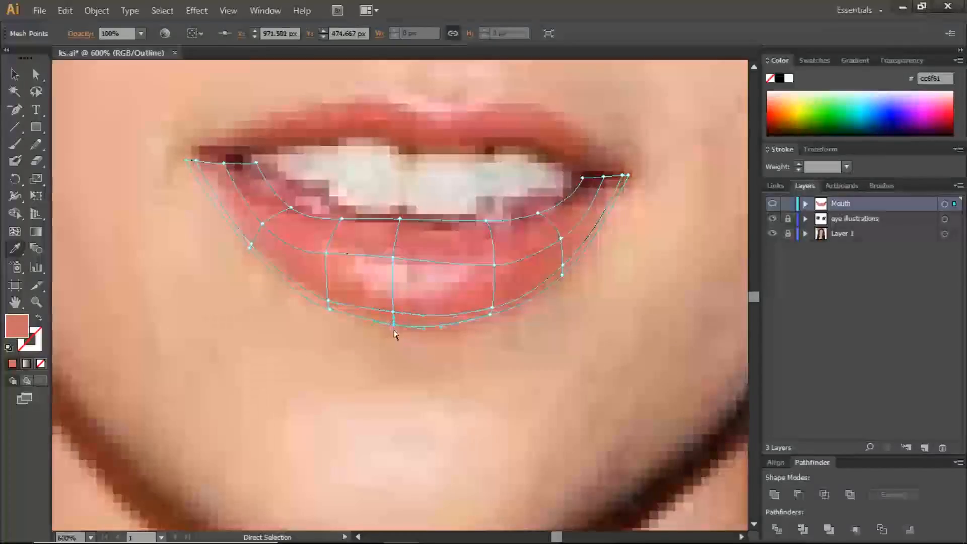
{"action": "left_click", "coordinate": [496, 309], "text": "ctrl"}
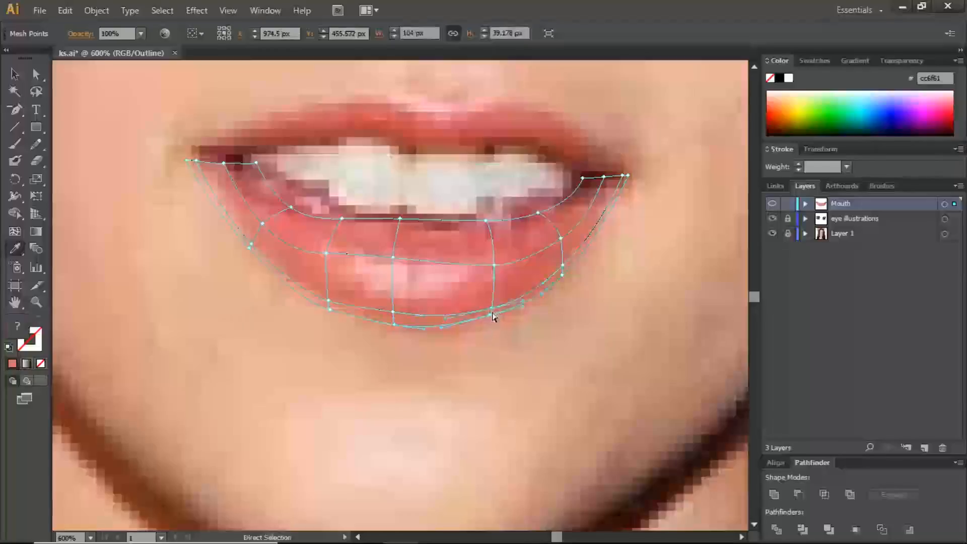
{"action": "left_click", "coordinate": [492, 309], "text": "ctrl"}
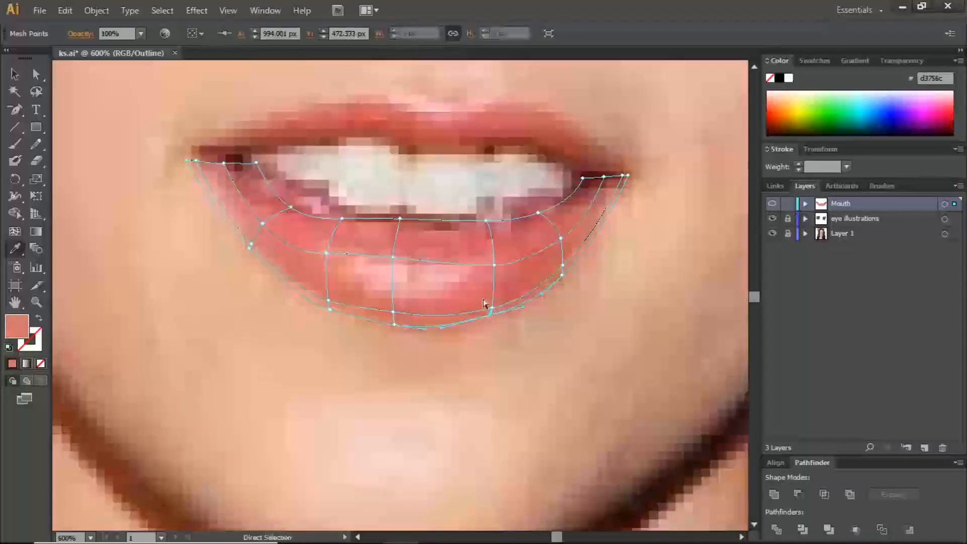
{"action": "left_click", "coordinate": [492, 308], "text": "ctrl"}
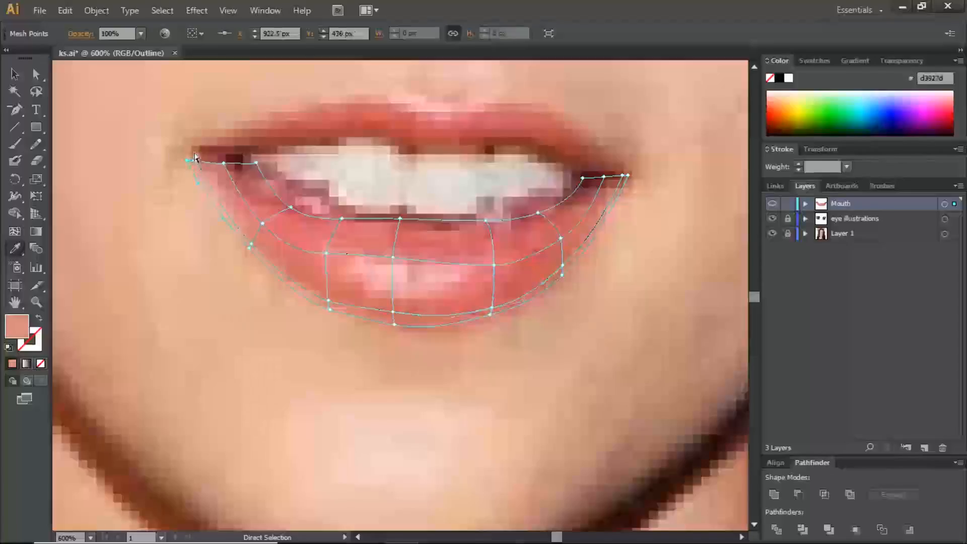
{"action": "left_click", "coordinate": [210, 163], "text": "ctrl"}
{"action": "left_click_drag", "start_coordinate": [210, 163], "coordinate": [220, 160]}
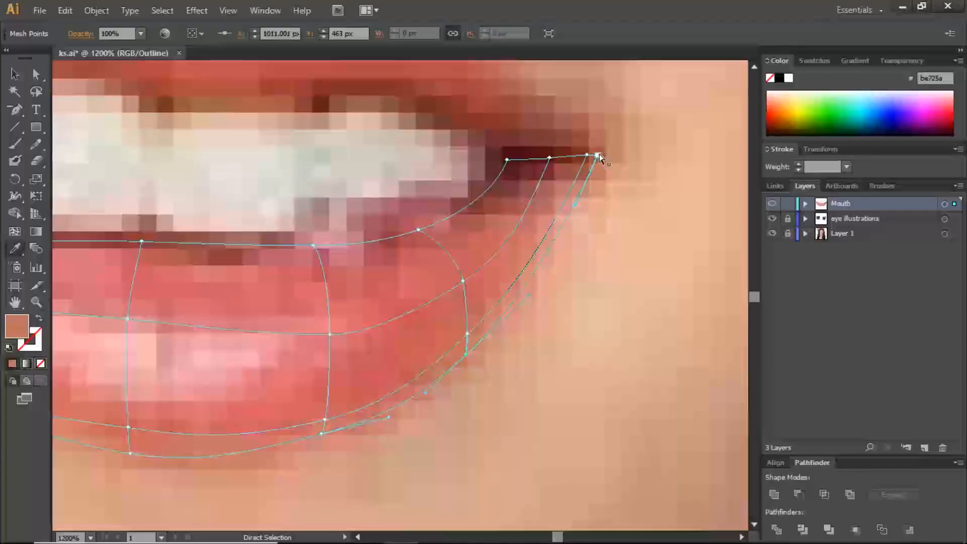
{"action": "left_click", "coordinate": [600, 155], "text": "ctrl"}
{"action": "left_click", "coordinate": [39, 74]}
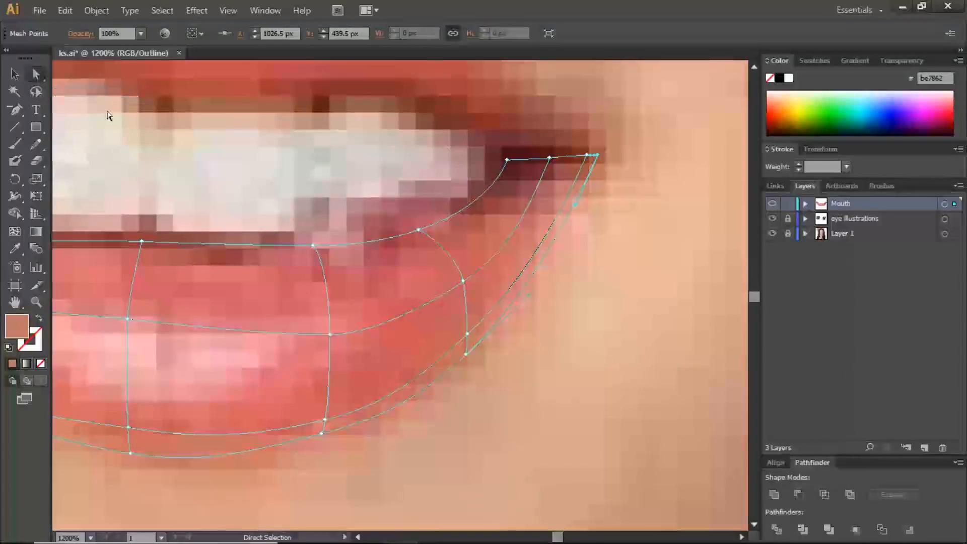
{"action": "left_click", "coordinate": [466, 354]}
{"action": "left_click", "coordinate": [599, 155]}
{"action": "left_click", "coordinate": [466, 355]}
{"action": "key", "text": "v"}
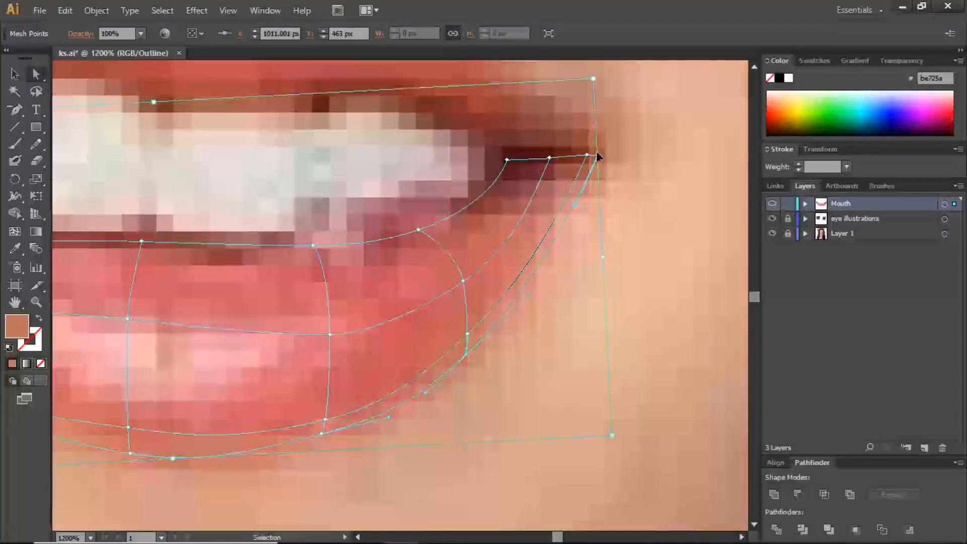
{"action": "key", "text": "a"}
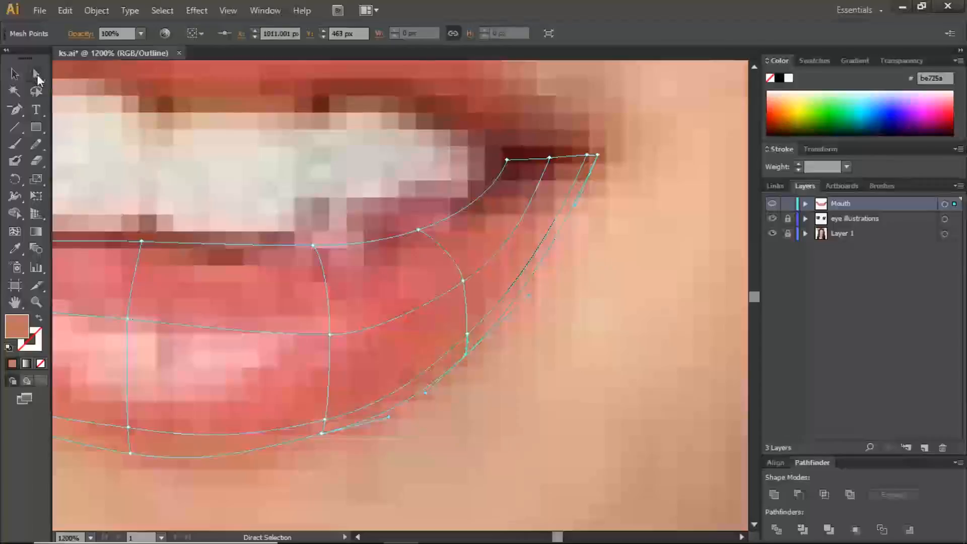
{"action": "key", "text": "ctrl+z"}
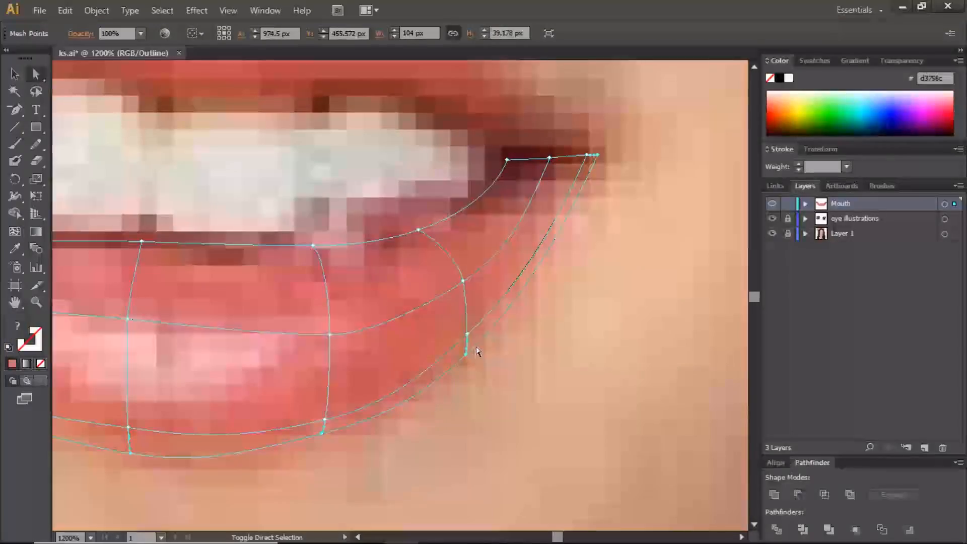
Select the mesh points along the lower lip's outer edge from corner to corner and set their opacity to 0%
{"action": "left_click_drag", "start_coordinate": [484, 345], "coordinate": [496, 315]}
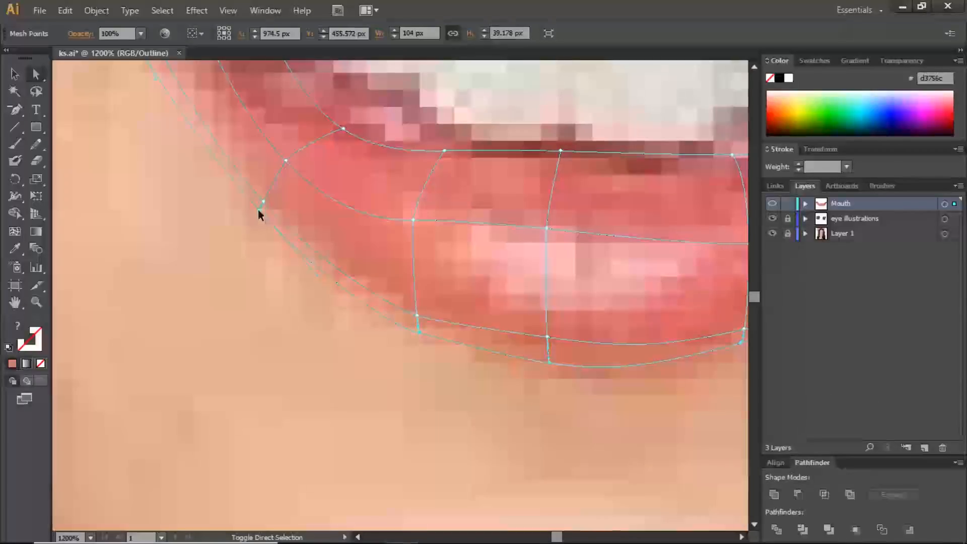
{"action": "left_click_drag", "start_coordinate": [220, 248], "coordinate": [307, 384]}
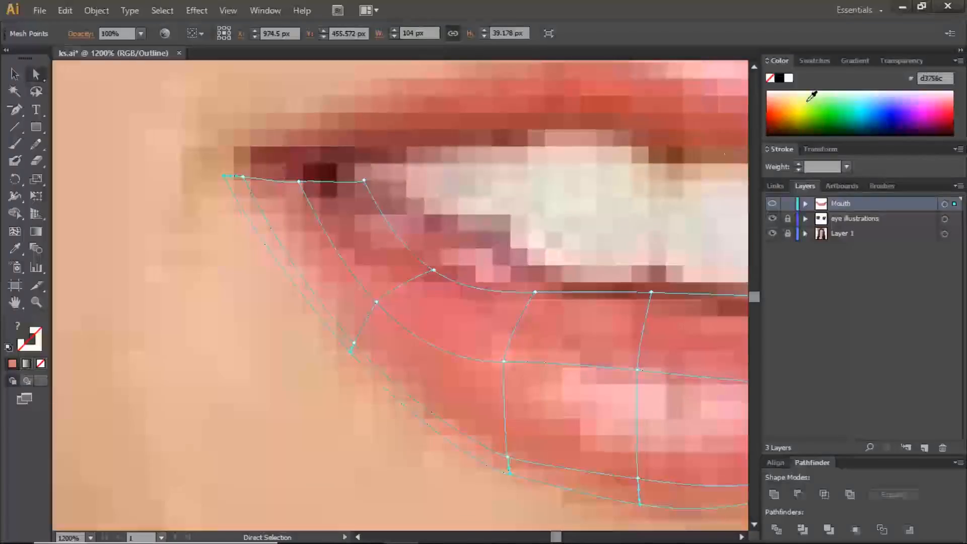
{"action": "left_click", "coordinate": [905, 60]}
{"action": "left_click", "coordinate": [914, 78]}
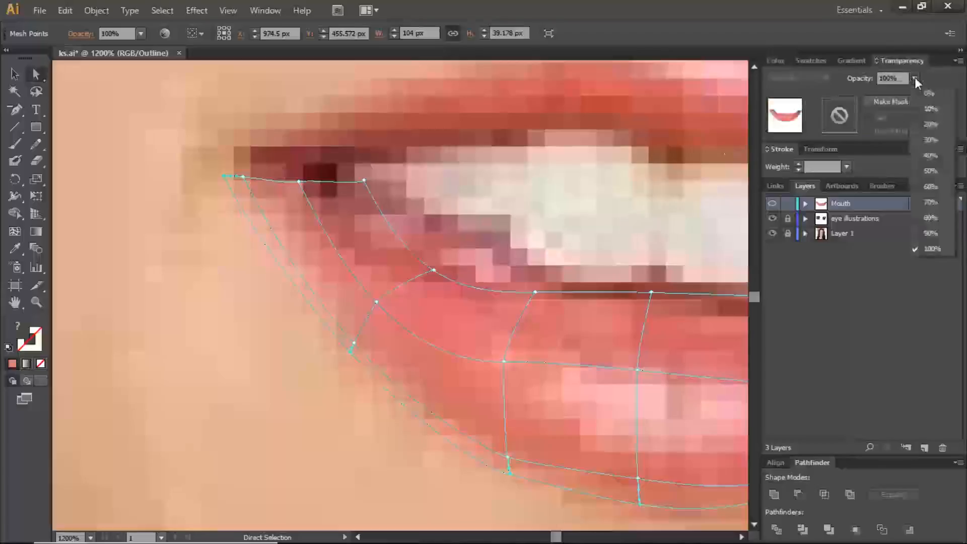
{"action": "left_click", "coordinate": [924, 94]}
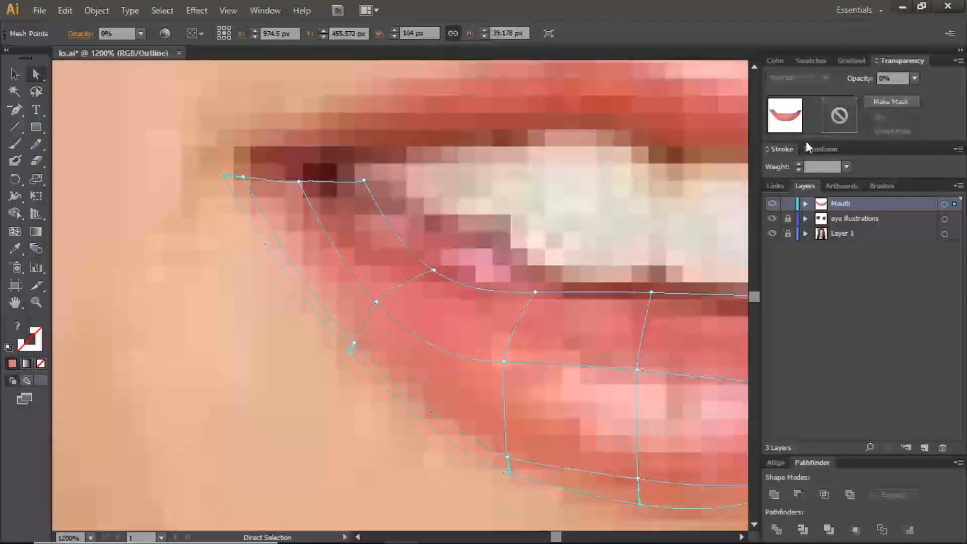
Return the Mouth layer from outline to preview display and toggle its visibility to compare the mesh with the photo
{"action": "key", "text": "ctrl+minus"}
{"action": "key", "text": "ctrl+minus"}
{"action": "key", "text": "ctrl+minus"}
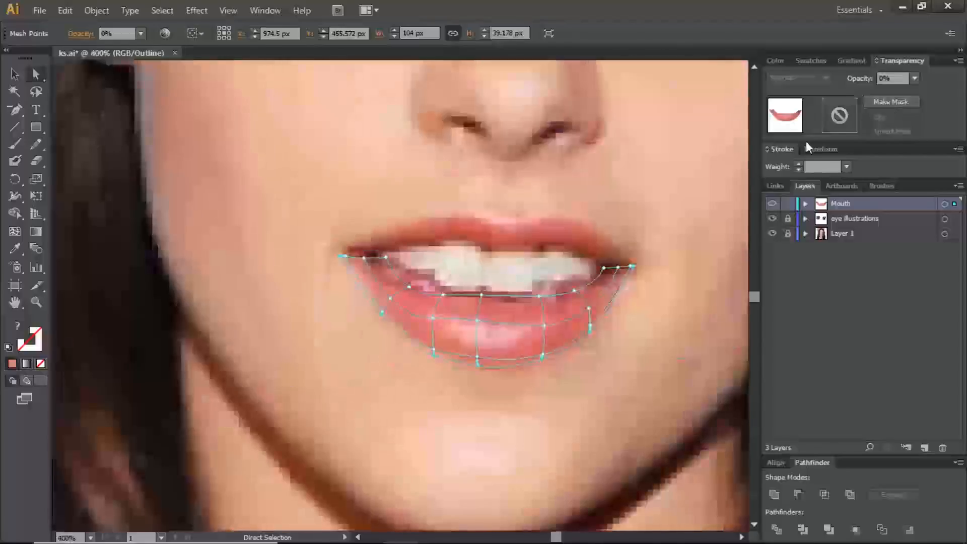
{"action": "left_click_drag", "start_coordinate": [628, 209], "coordinate": [516, 212]}
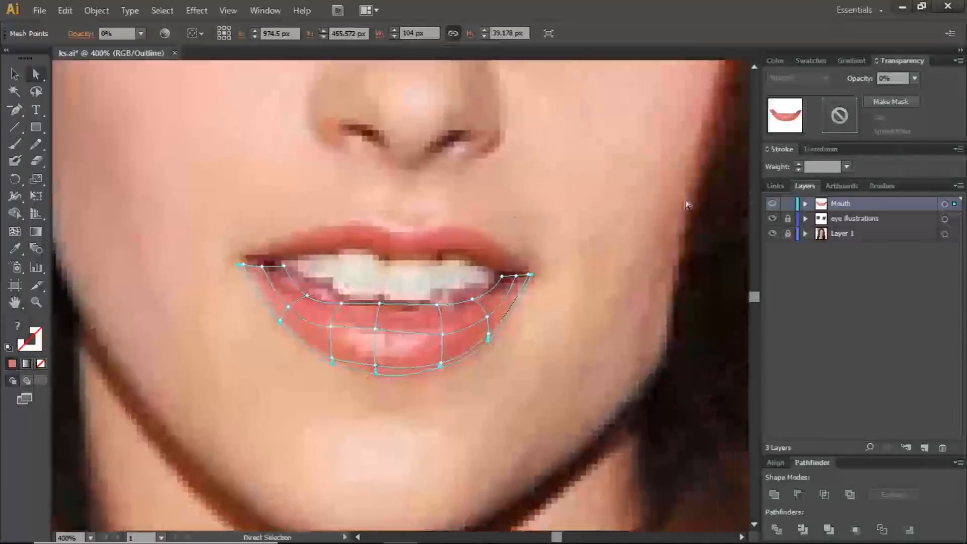
{"action": "left_click", "coordinate": [773, 204], "text": "ctrl"}
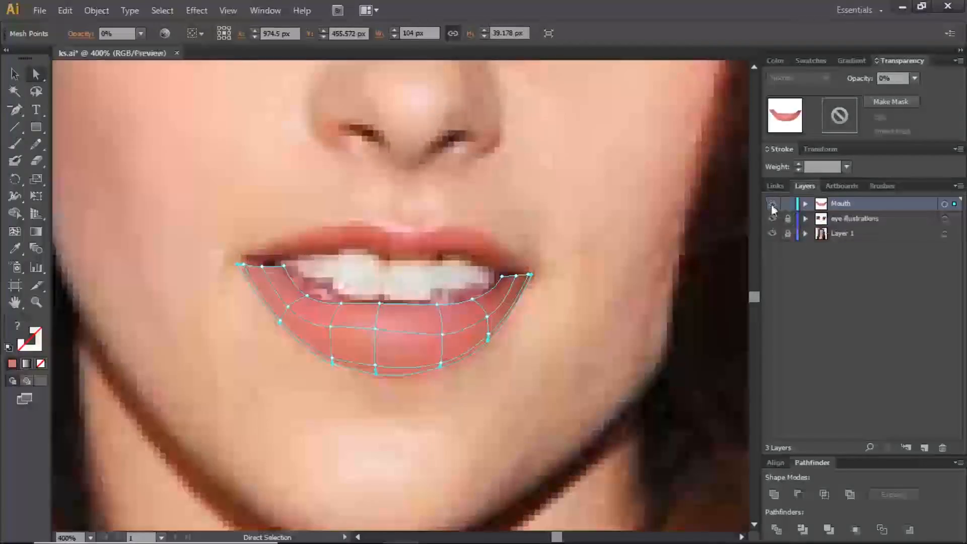
{"action": "left_click", "coordinate": [772, 204]}
{"action": "left_click", "coordinate": [771, 204]}
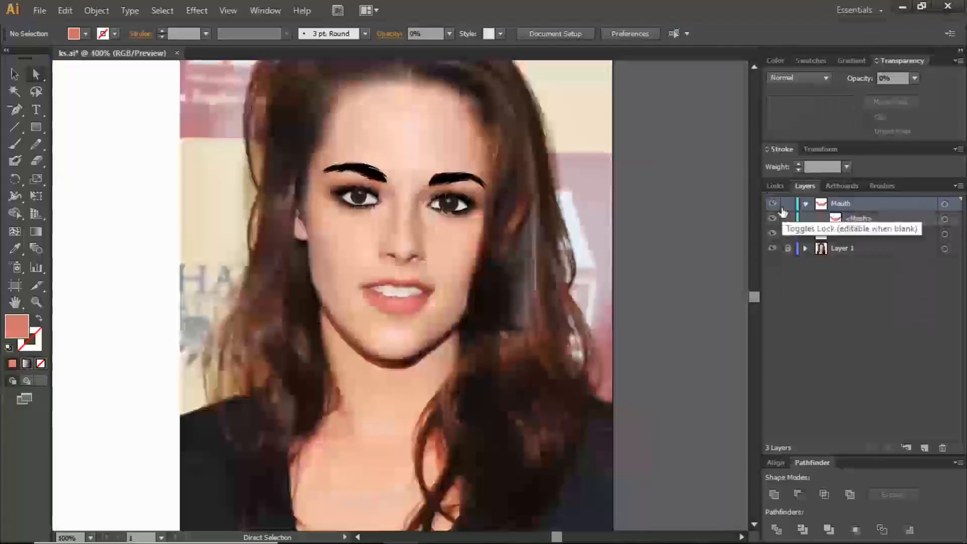
Target the lower-lip mesh object inside the Mouth layer
{"action": "key", "text": "ctrl+plus"}
{"action": "key", "text": "ctrl+plus"}
{"action": "key", "text": "ctrl+plus"}
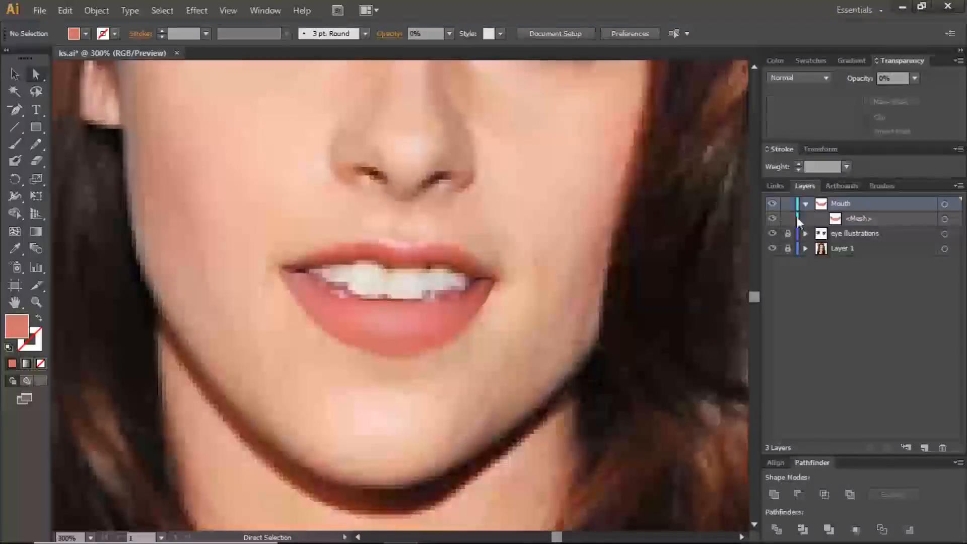
{"action": "left_click", "coordinate": [945, 219]}
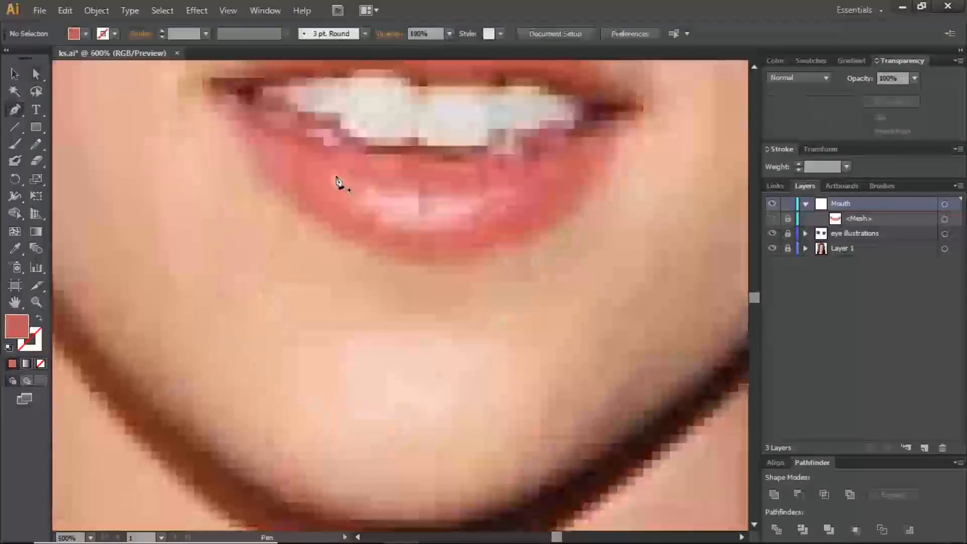
Trace the lower edge of the lower lip's pale highlight with the Pen tool, from its left end around to its right end
{"action": "left_click", "coordinate": [335, 173]}
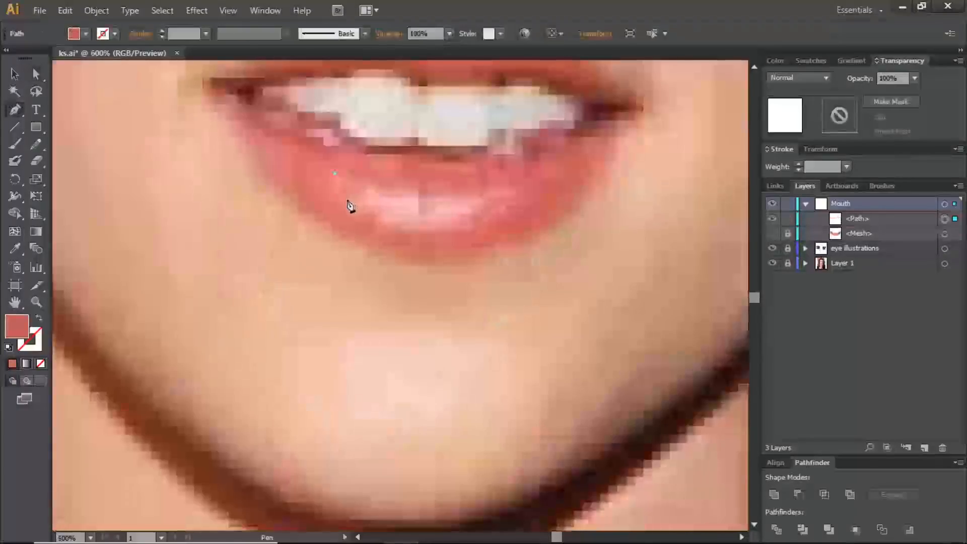
{"action": "left_click", "coordinate": [368, 212]}
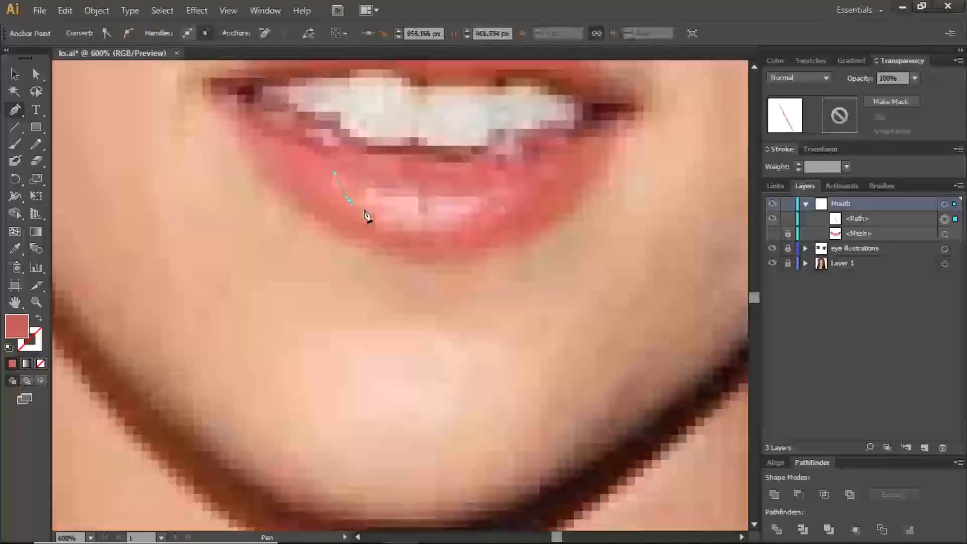
{"action": "left_click_drag", "start_coordinate": [368, 214], "coordinate": [369, 215]}
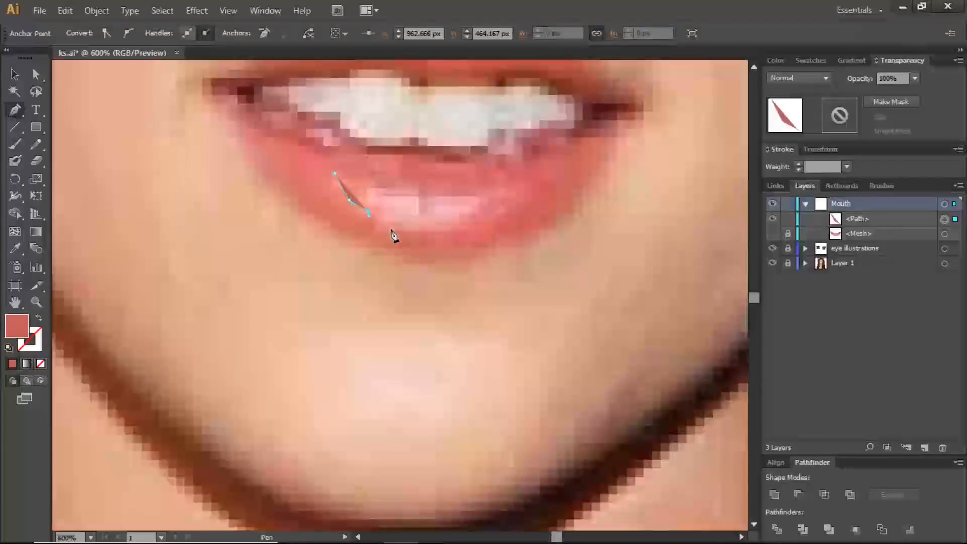
{"action": "left_click", "coordinate": [394, 229]}
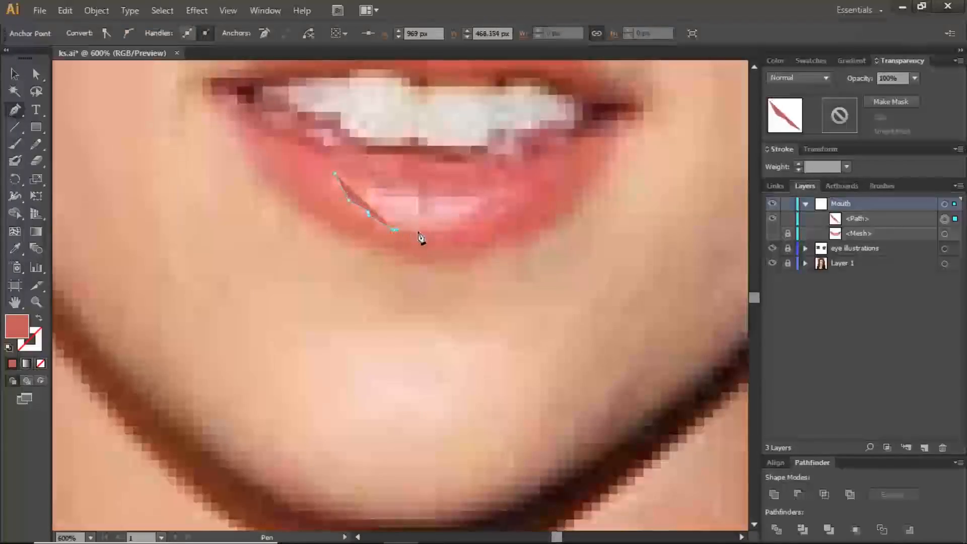
{"action": "left_click", "coordinate": [418, 235]}
{"action": "left_click", "coordinate": [439, 230]}
{"action": "left_click", "coordinate": [455, 228]}
{"action": "left_click", "coordinate": [460, 221]}
{"action": "left_click", "coordinate": [479, 211]}
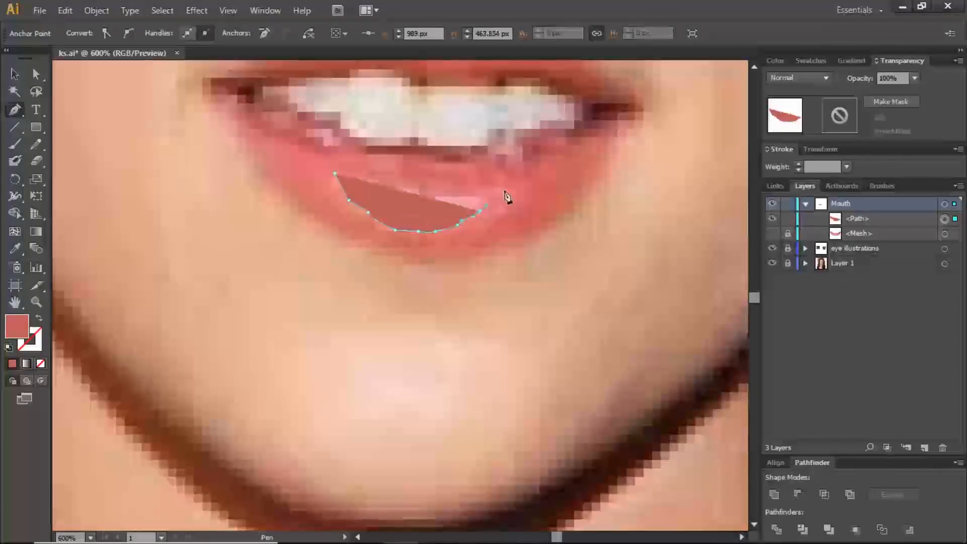
{"action": "left_click", "coordinate": [508, 186]}
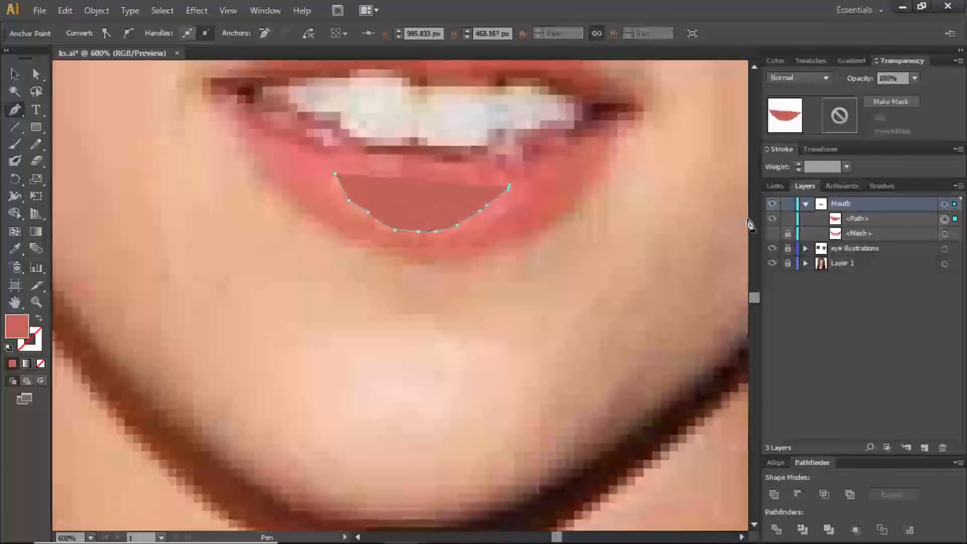
Show the Mouth layer as outlines and trace the highlight's upper edge back to the start, with a notch at the centre, closing the path
{"action": "left_click", "coordinate": [772, 204], "text": "ctrl"}
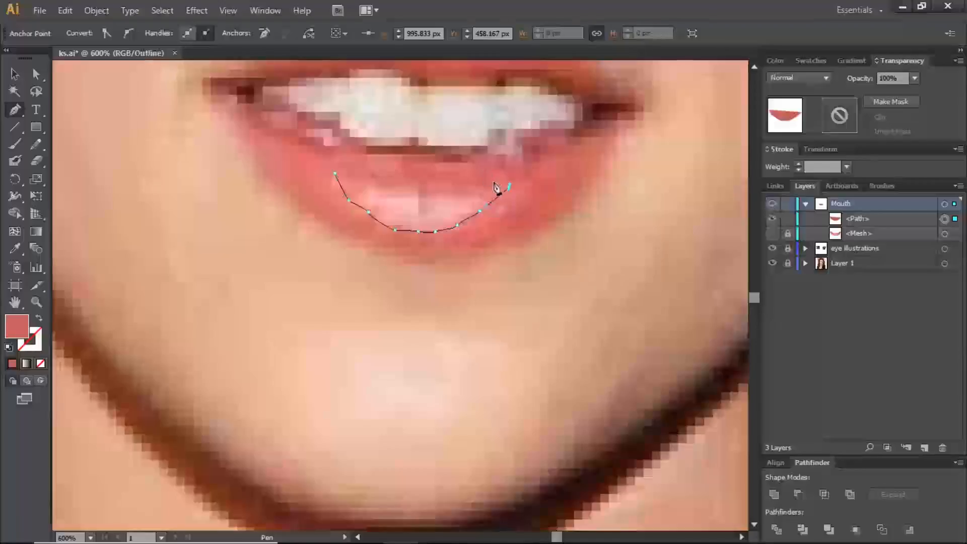
{"action": "left_click_drag", "start_coordinate": [457, 180], "coordinate": [437, 196]}
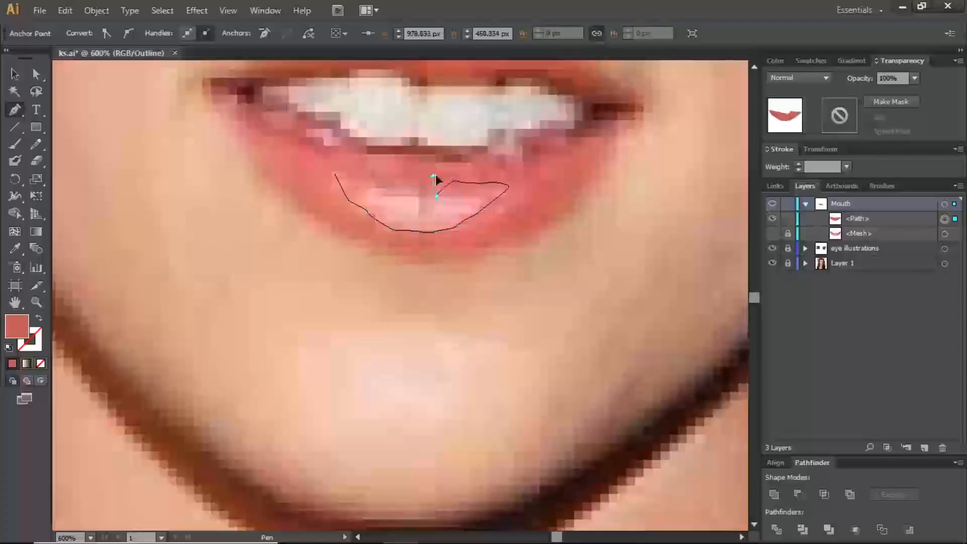
{"action": "left_click", "coordinate": [434, 174]}
{"action": "left_click_drag", "start_coordinate": [412, 183], "coordinate": [387, 180]}
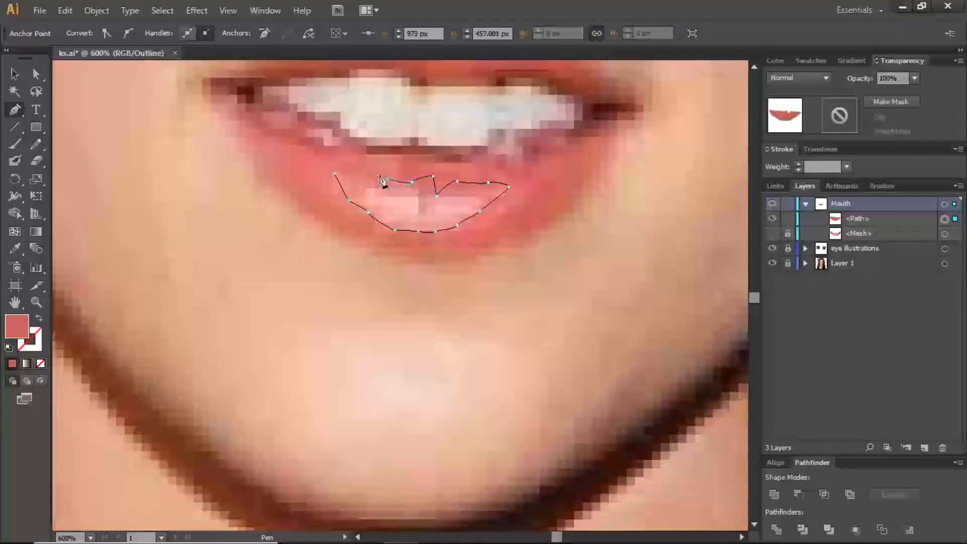
{"action": "left_click", "coordinate": [373, 180]}
{"action": "left_click", "coordinate": [346, 173]}
{"action": "left_click", "coordinate": [337, 171]}
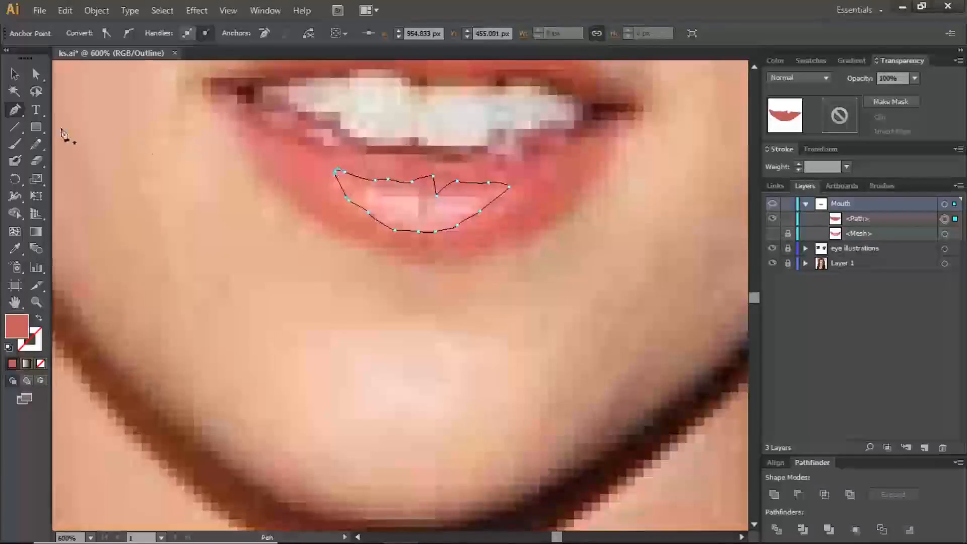
Activate the Eyedropper to sample a fill colour for the lip highlight shape
{"action": "left_click", "coordinate": [12, 251]}
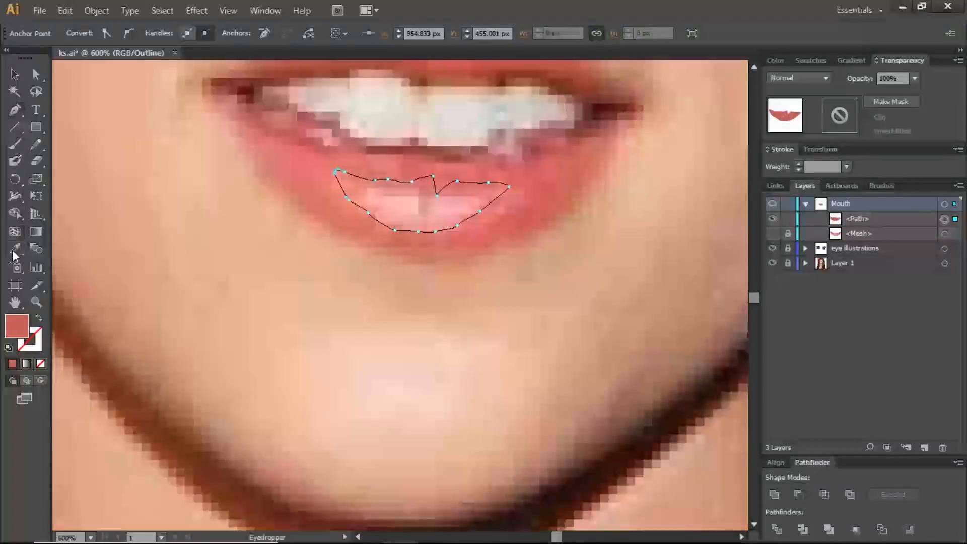
Fill the lower-lip highlight path with light pink sampled from the photo, then show the lip mesh and preview the Mouth layer's artwork
{"action": "left_click", "coordinate": [414, 213]}
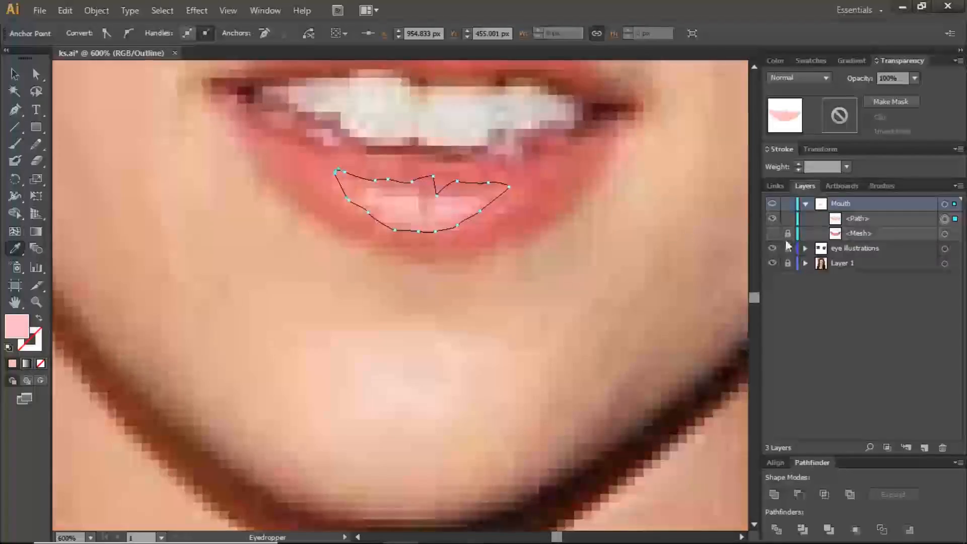
{"action": "left_click", "coordinate": [772, 233]}
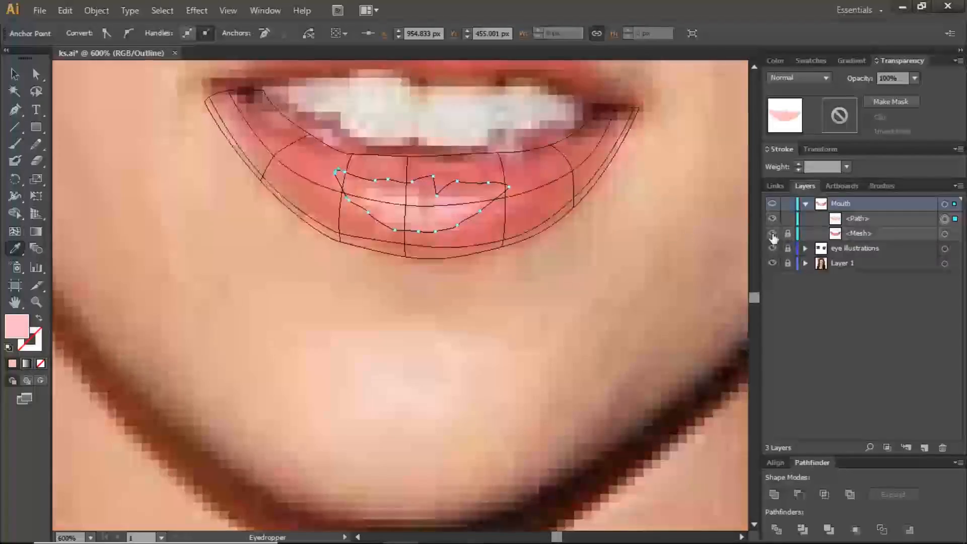
{"action": "left_click", "coordinate": [772, 204], "text": "ctrl"}
{"action": "left_click", "coordinate": [773, 205], "text": "ctrl"}
{"action": "key", "text": "ctrl+plus"}
{"action": "key", "text": "ctrl+plus"}
{"action": "key", "text": "ctrl+plus"}
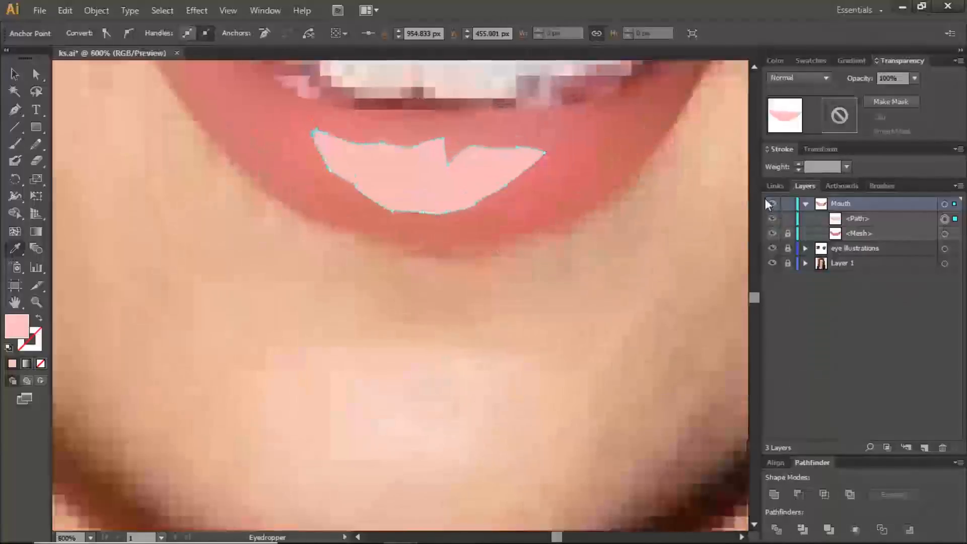
Apply a Gaussian Blur with a 1.6-pixel radius to the pink highlight path on the lower lip
{"action": "key", "text": "ctrl+minus"}
{"action": "key", "text": "ctrl+minus"}
{"action": "key", "text": "ctrl+minus"}
{"action": "key", "text": "ctrl+minus"}
{"action": "key", "text": "ctrl+minus"}
{"action": "key", "text": "ctrl+minus"}
{"action": "key", "text": "ctrl+minus"}
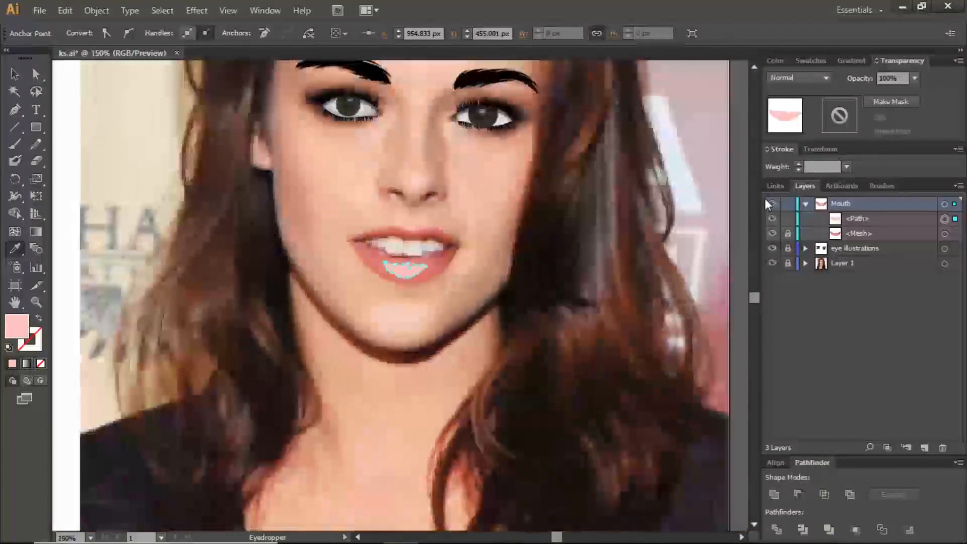
{"action": "left_click", "coordinate": [773, 204]}
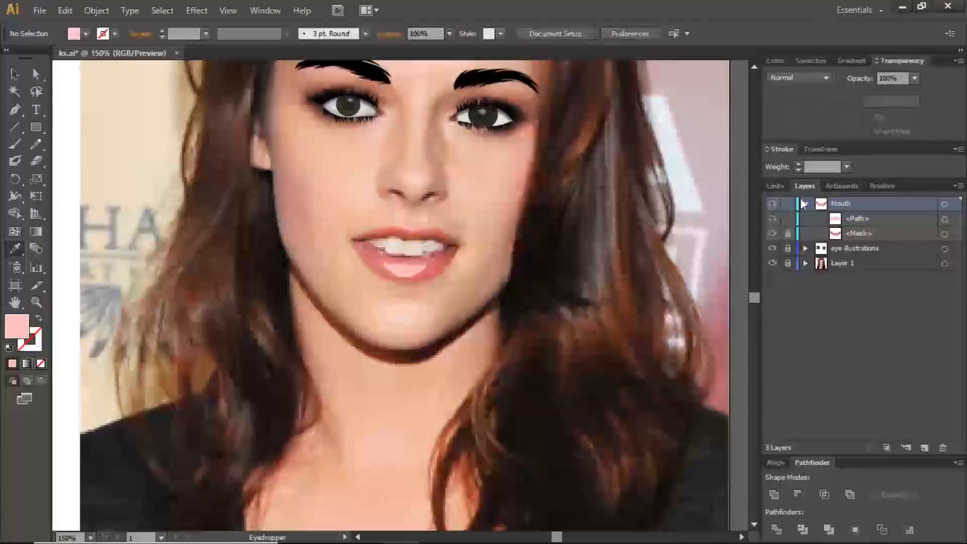
{"action": "left_click", "coordinate": [945, 220]}
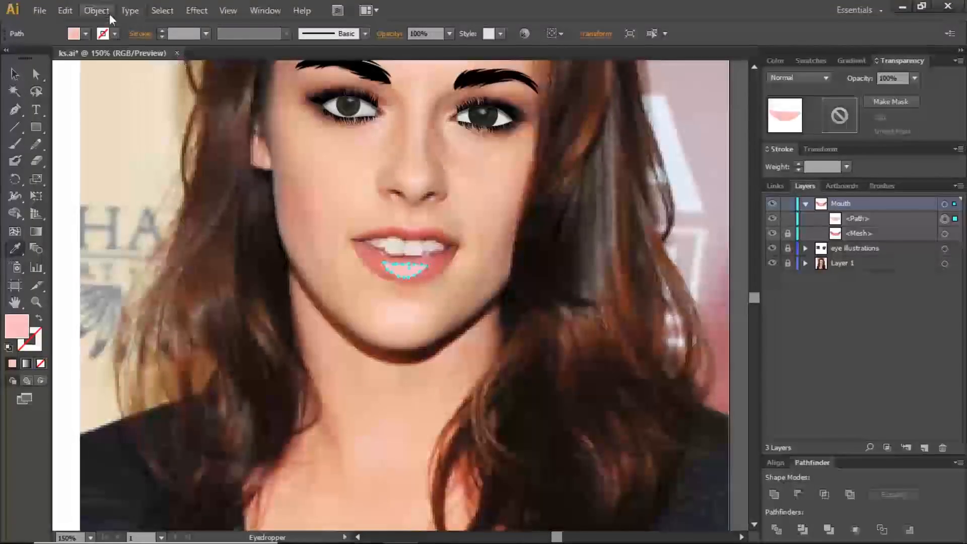
{"action": "left_click", "coordinate": [96, 10]}
{"action": "left_click", "coordinate": [194, 11]}
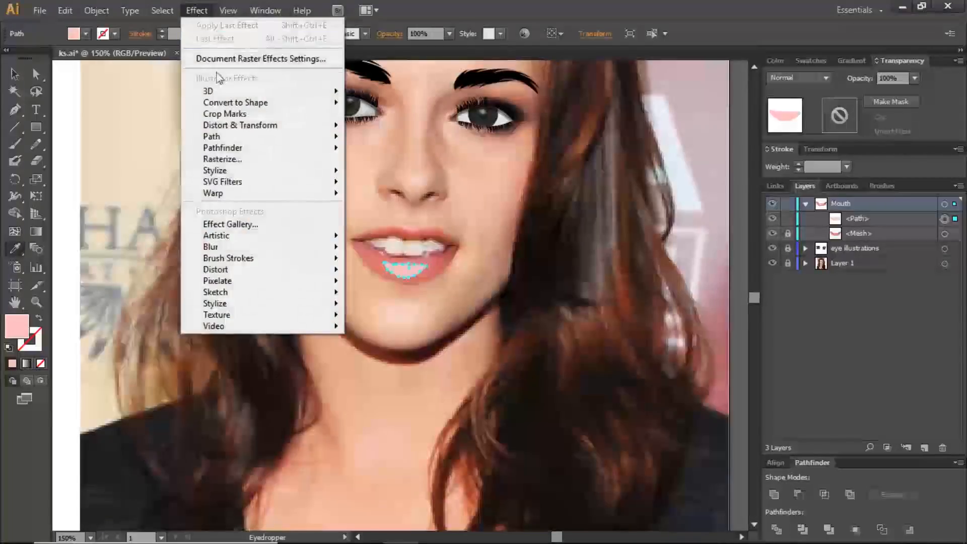
{"action": "mouse_move", "coordinate": [302, 248]}
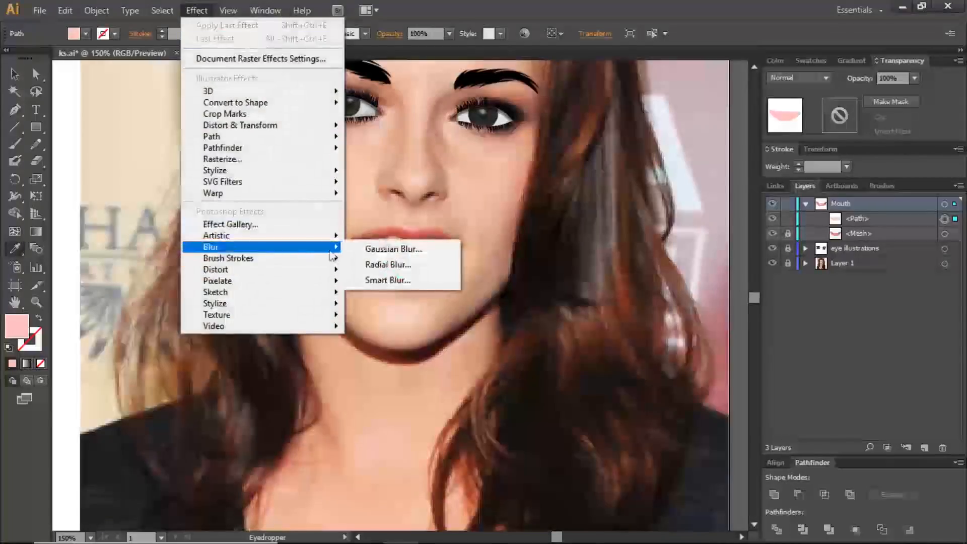
{"action": "left_click", "coordinate": [373, 249]}
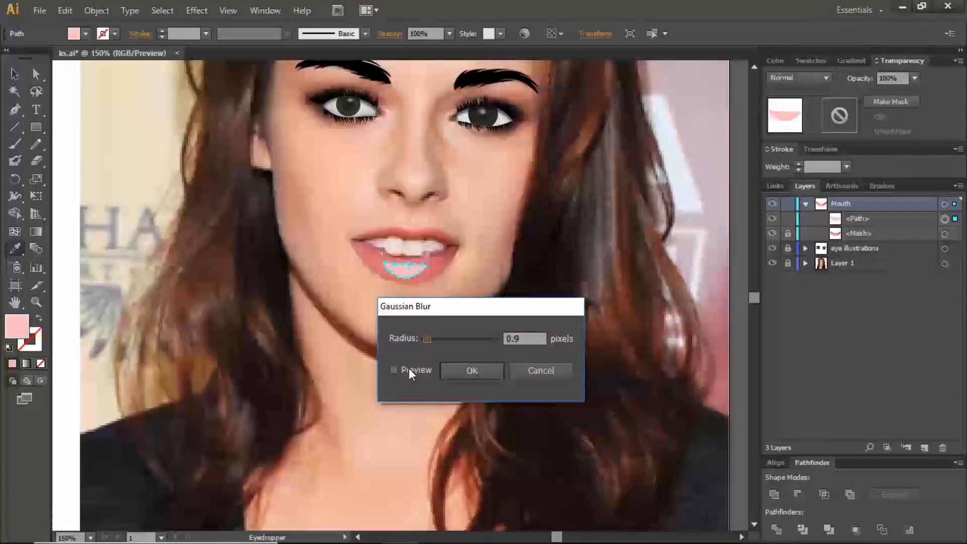
{"action": "left_click", "coordinate": [394, 369]}
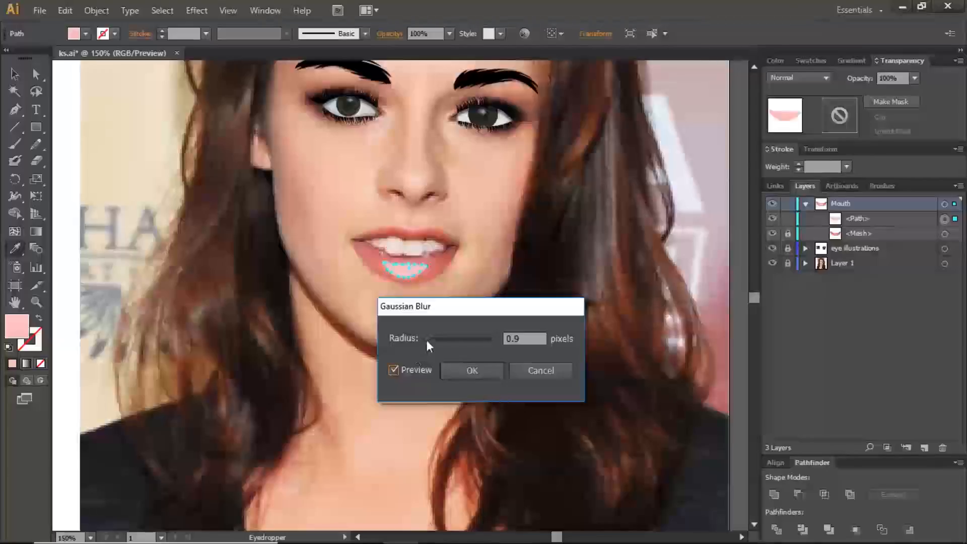
{"action": "left_click_drag", "start_coordinate": [428, 338], "coordinate": [430, 337]}
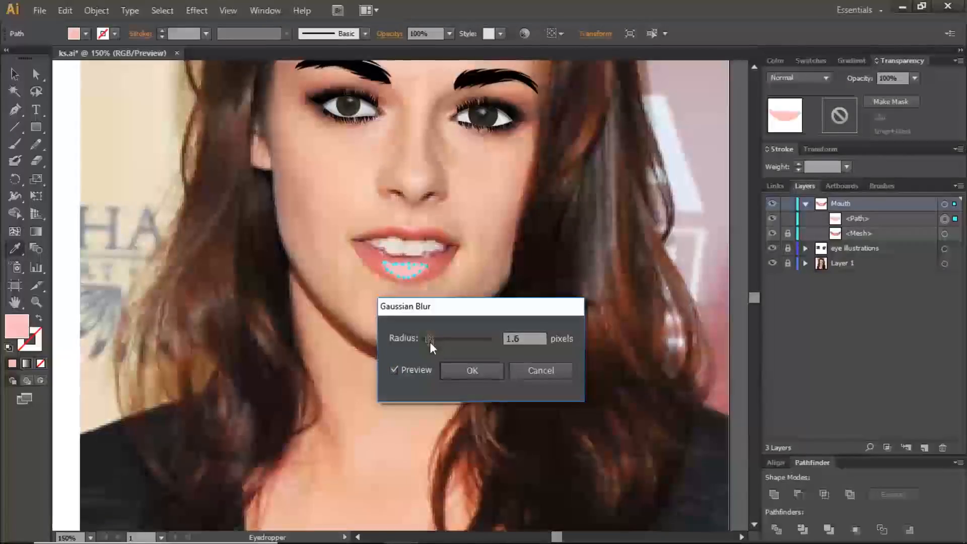
{"action": "left_click", "coordinate": [454, 368]}
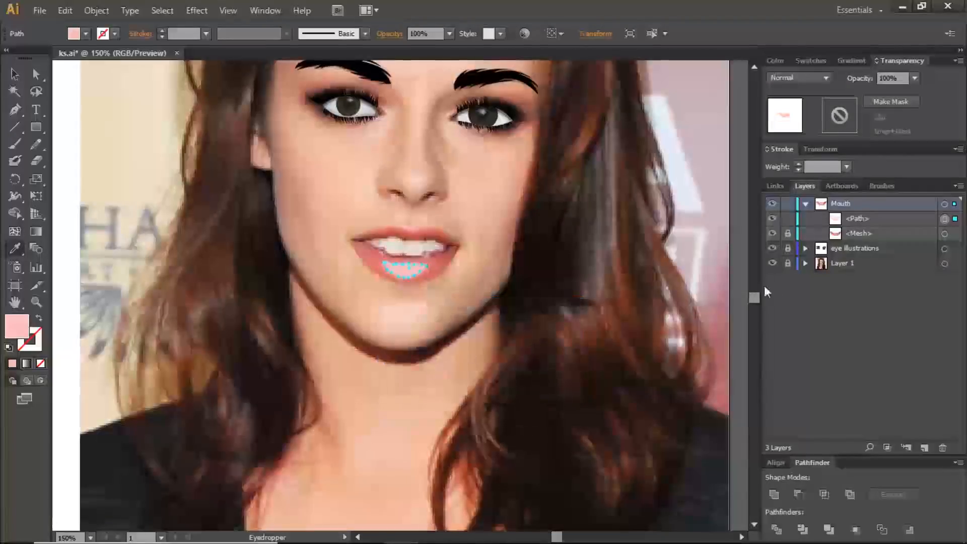
Set the opacity of the blurred lip highlight path to 50%
{"action": "left_click", "coordinate": [772, 219]}
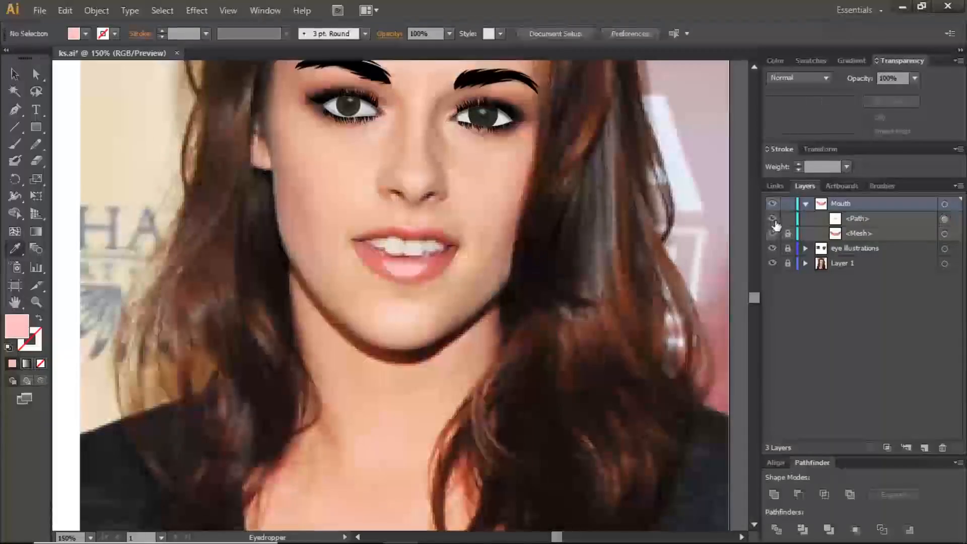
{"action": "left_click", "coordinate": [945, 218]}
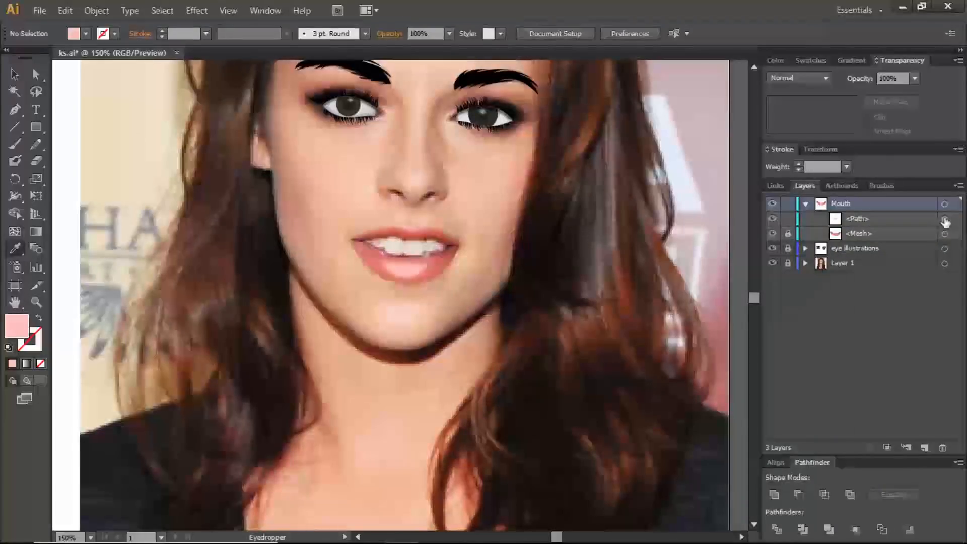
{"action": "left_click", "coordinate": [915, 78]}
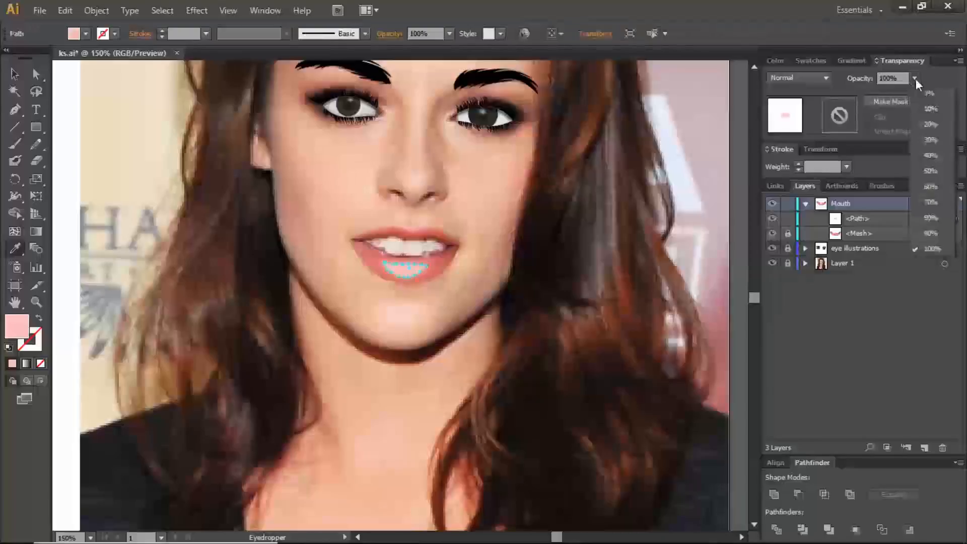
{"action": "left_click", "coordinate": [923, 171]}
Compare the portrait with and without the mouth illustration by toggling its visibility
{"action": "left_click", "coordinate": [773, 220]}
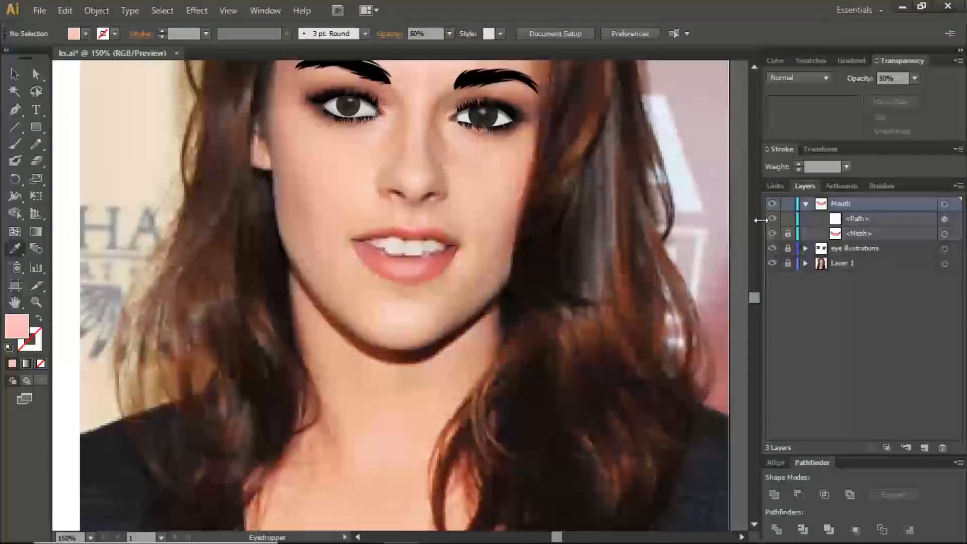
{"action": "key", "text": "ctrl+minus"}
{"action": "key", "text": "ctrl+minus"}
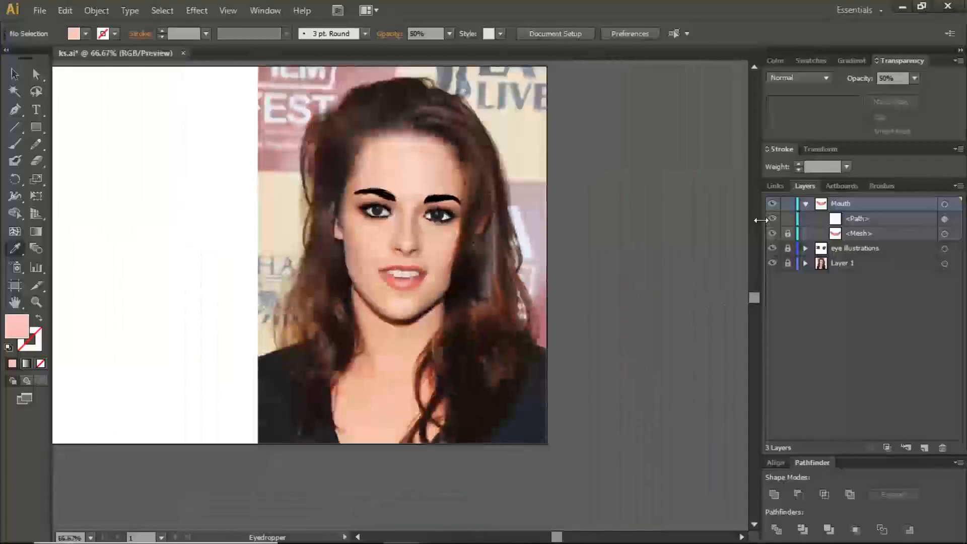
{"action": "left_click", "coordinate": [772, 207]}
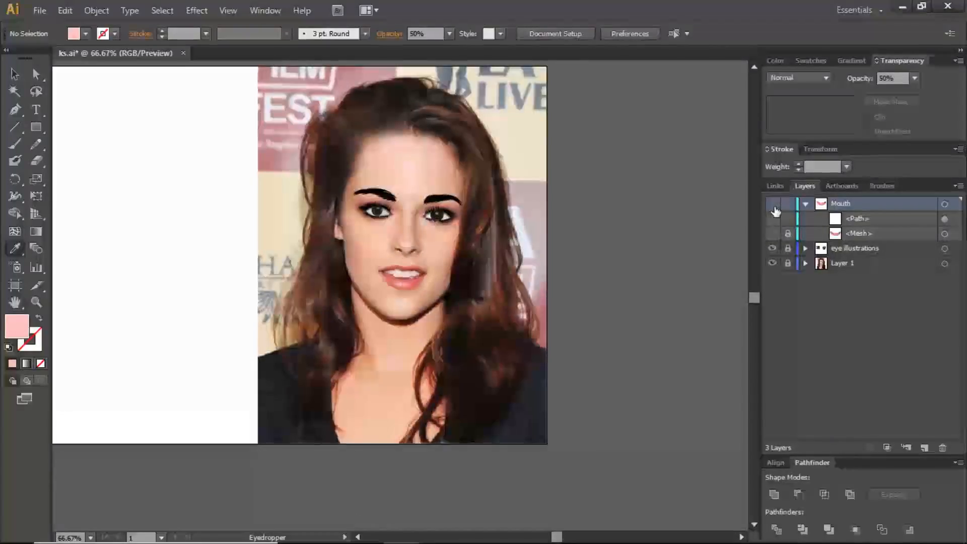
{"action": "left_click", "coordinate": [773, 208]}
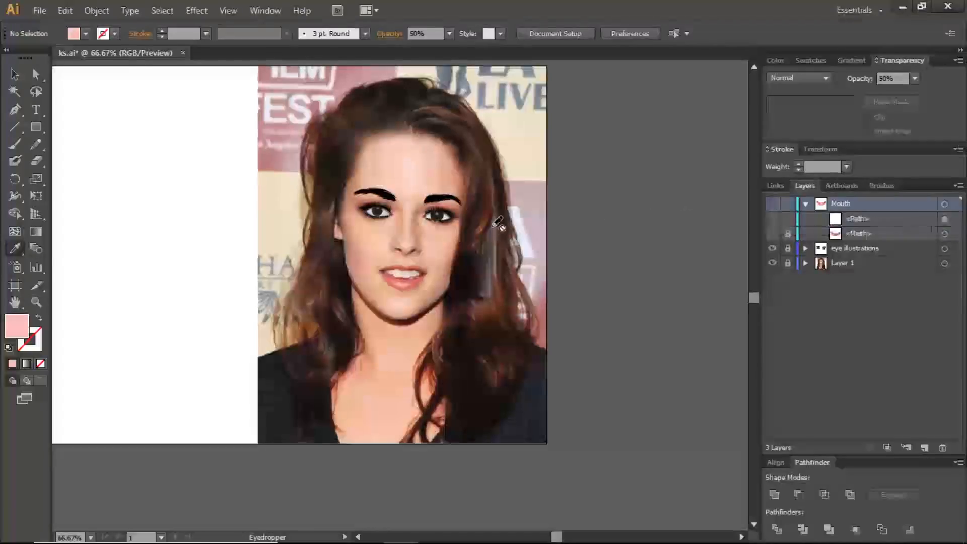
Lock the highlight path in the Mouth layer and hide it together with the lip mesh, keeping the layer itself visible
{"action": "key", "text": "ctrl+plus"}
{"action": "key", "text": "ctrl+plus"}
{"action": "key", "text": "ctrl+plus"}
{"action": "key", "text": "ctrl+plus"}
{"action": "key", "text": "ctrl+plus"}
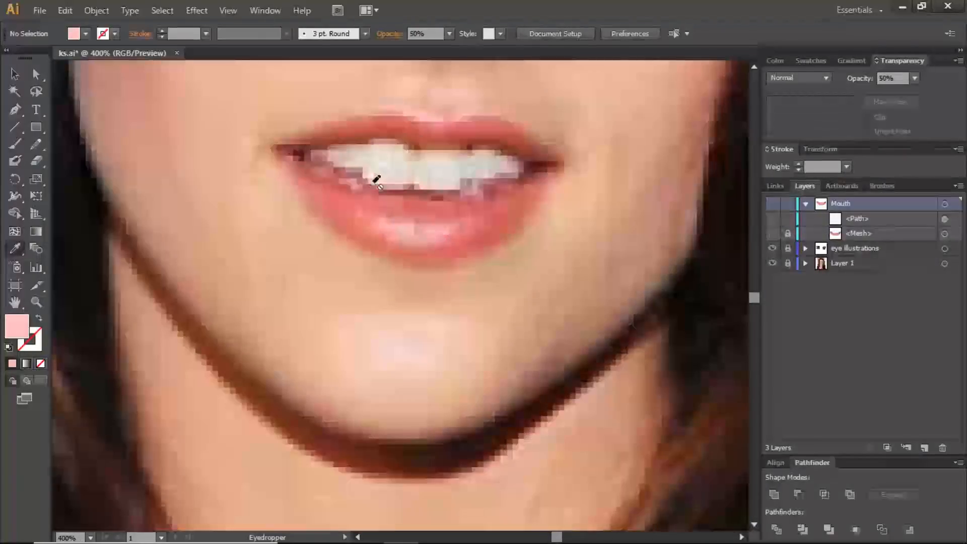
{"action": "left_click", "coordinate": [14, 109]}
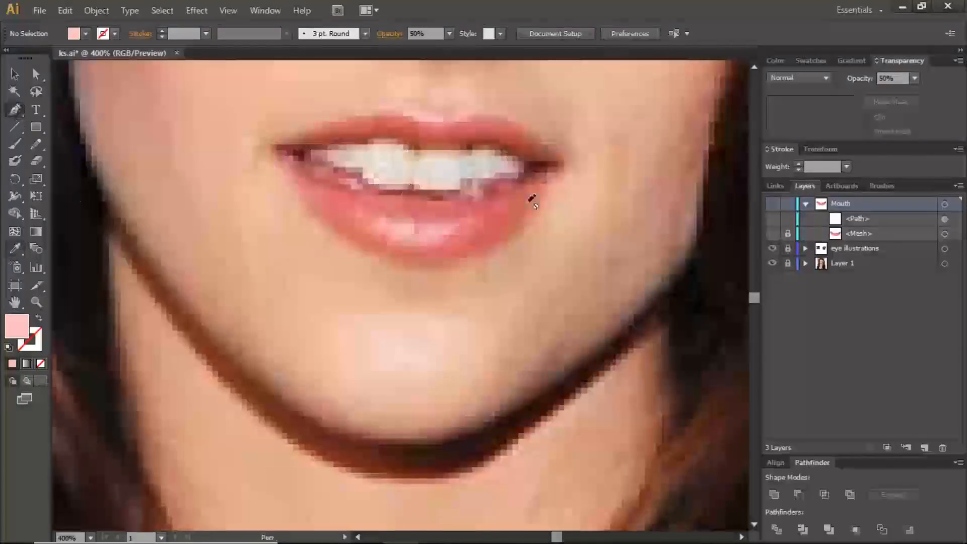
{"action": "left_click", "coordinate": [772, 203]}
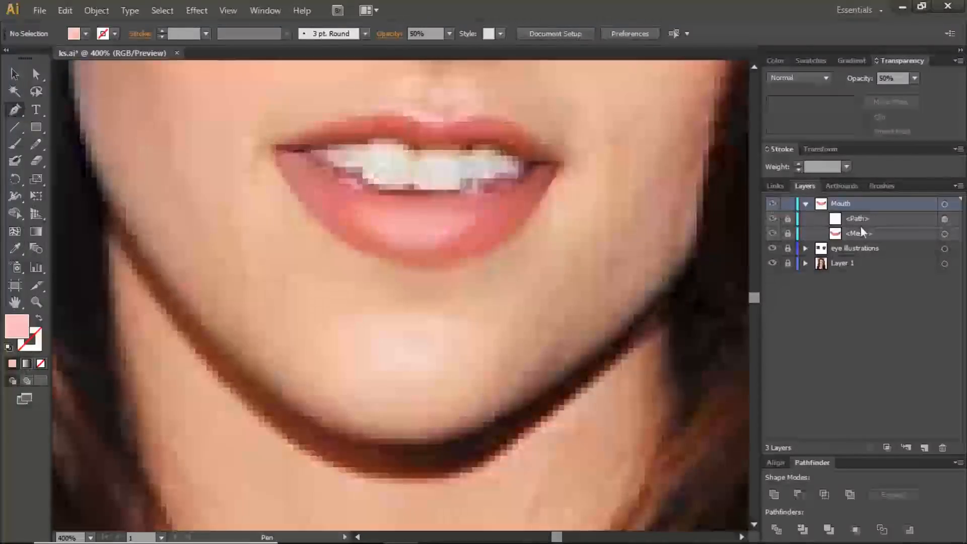
{"action": "left_click", "coordinate": [772, 204], "text": "ctrl"}
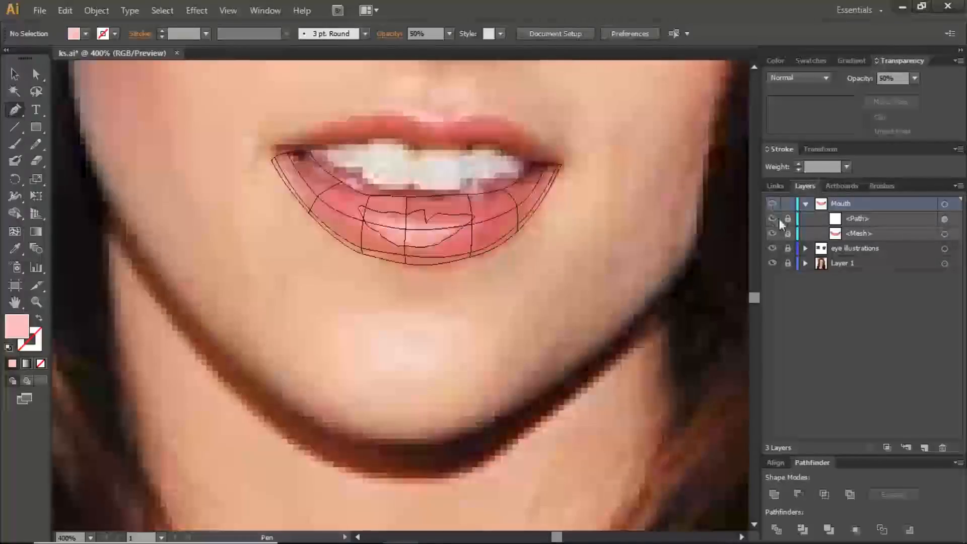
{"action": "left_click", "coordinate": [772, 204]}
{"action": "left_click", "coordinate": [773, 203]}
{"action": "left_click", "coordinate": [884, 218]}
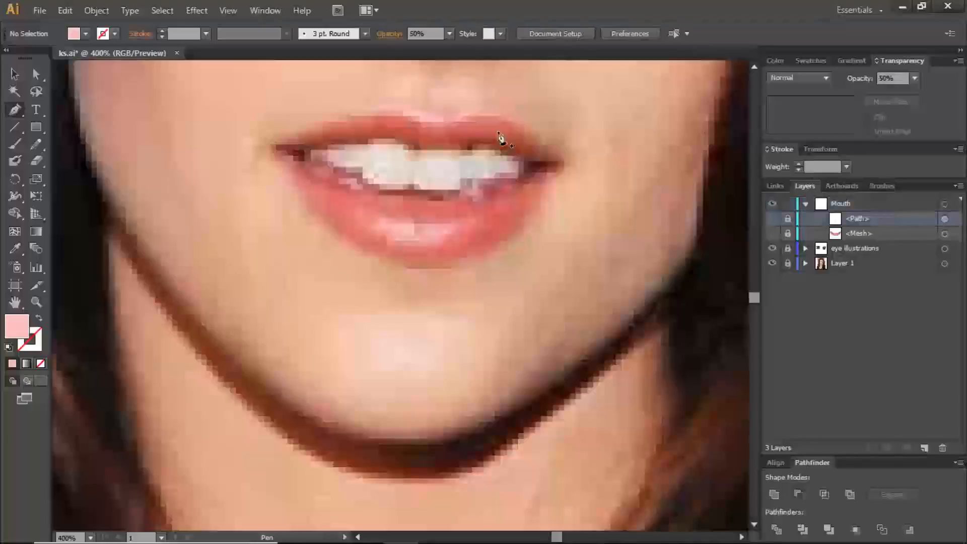
Draw a closed, roughly T-shaped path with the Pen tool over the center of the lower lip, viewing the Mouth layer in outline
{"action": "left_click", "coordinate": [384, 212]}
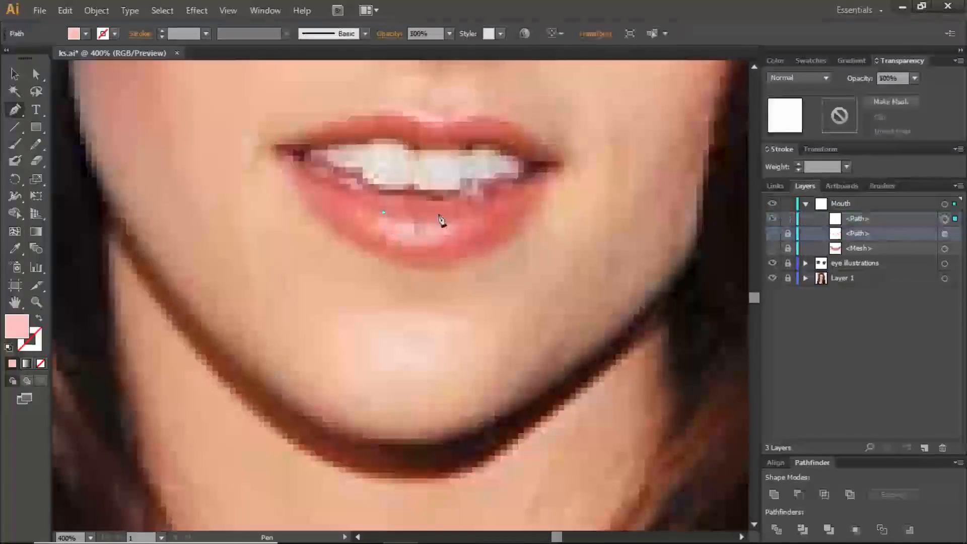
{"action": "left_click", "coordinate": [772, 203], "text": "ctrl"}
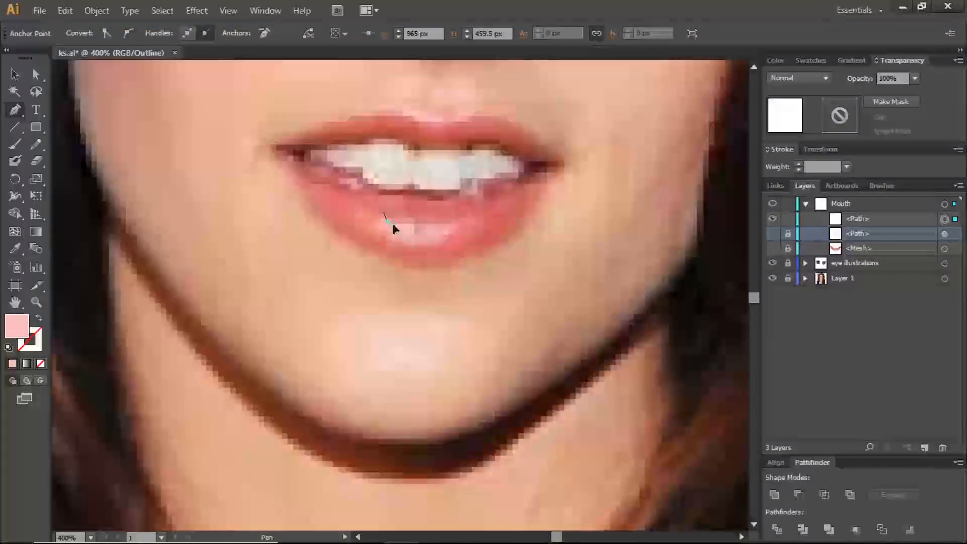
{"action": "left_click", "coordinate": [394, 223]}
{"action": "left_click", "coordinate": [401, 220]}
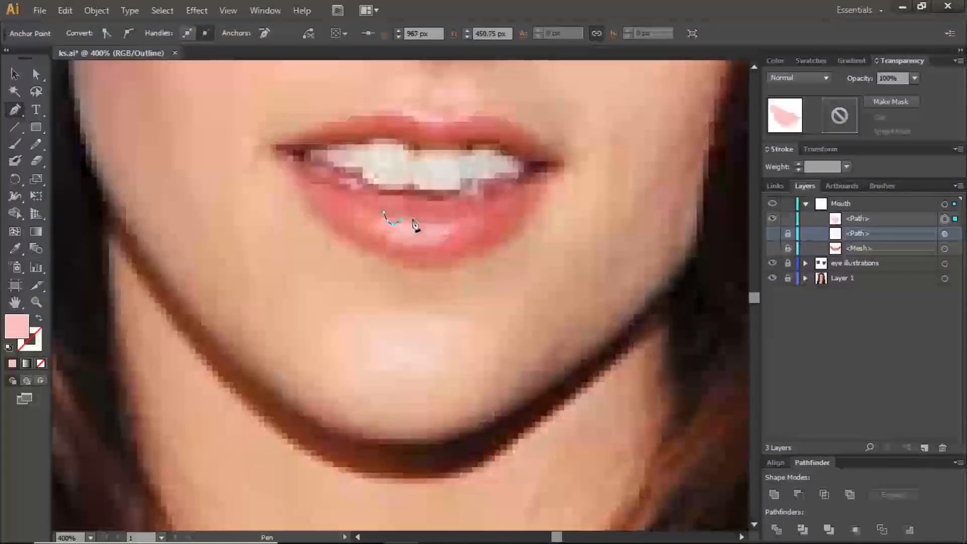
{"action": "left_click", "coordinate": [412, 223]}
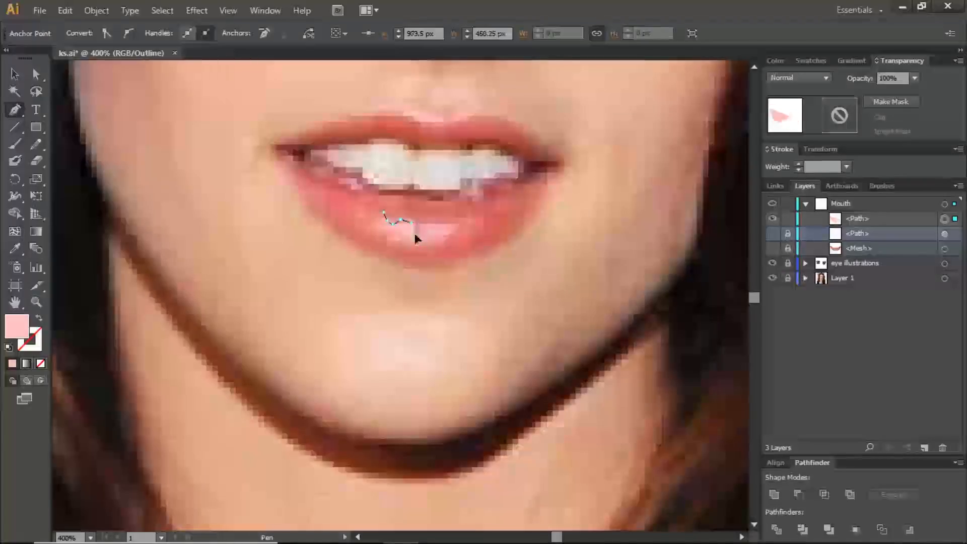
{"action": "left_click", "coordinate": [415, 235]}
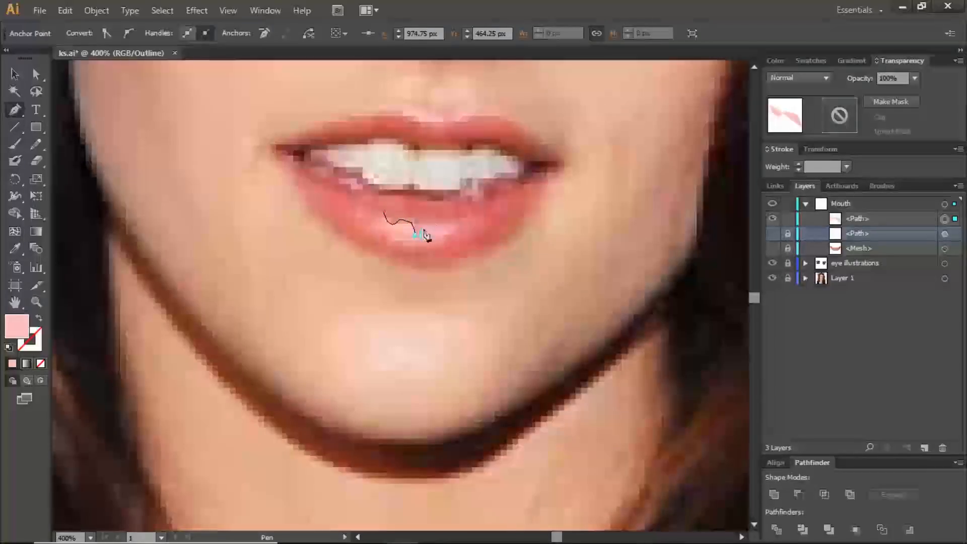
{"action": "left_click", "coordinate": [427, 222]}
{"action": "left_click", "coordinate": [437, 224]}
{"action": "left_click", "coordinate": [448, 222]}
{"action": "left_click", "coordinate": [445, 213]}
{"action": "left_click", "coordinate": [441, 213]}
{"action": "left_click_drag", "start_coordinate": [425, 213], "coordinate": [420, 213]}
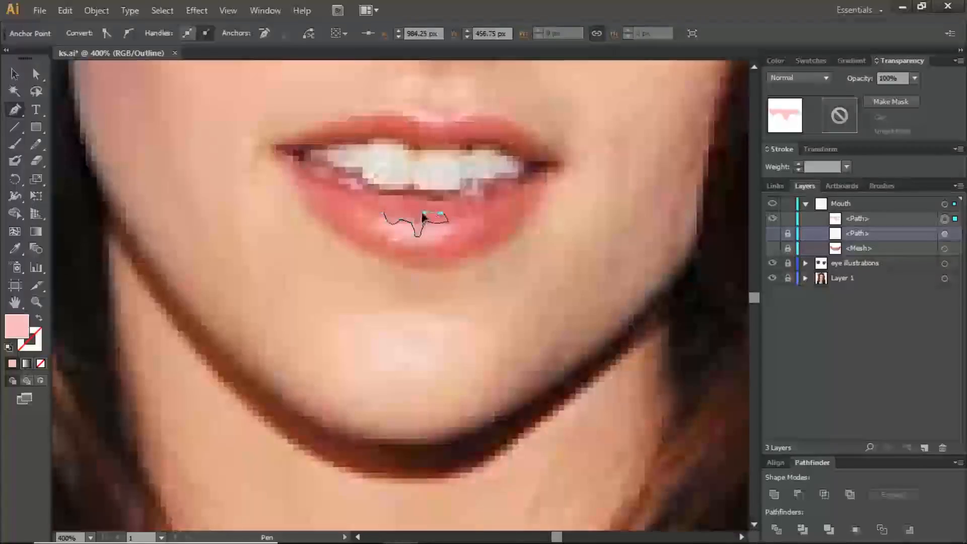
{"action": "left_click", "coordinate": [382, 215]}
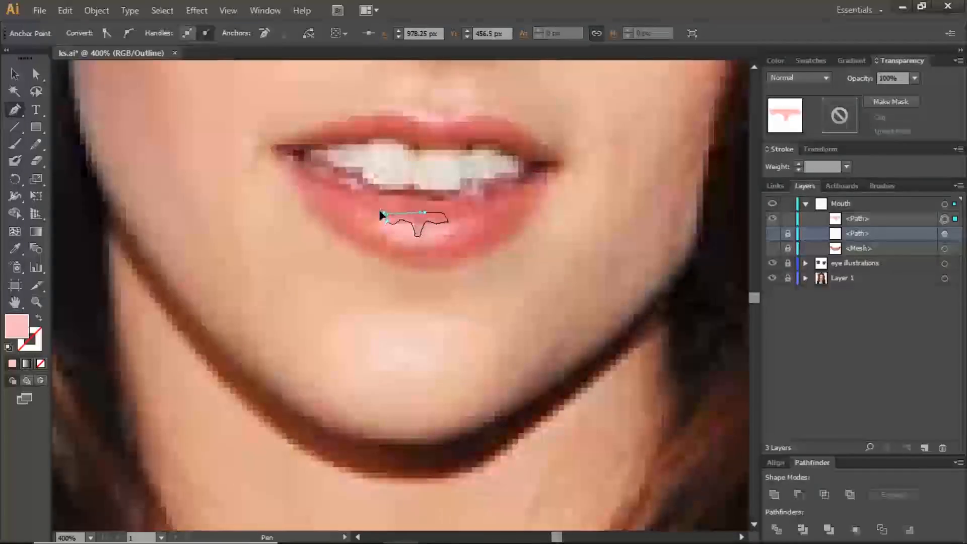
{"action": "left_click_drag", "start_coordinate": [368, 207], "coordinate": [367, 207]}
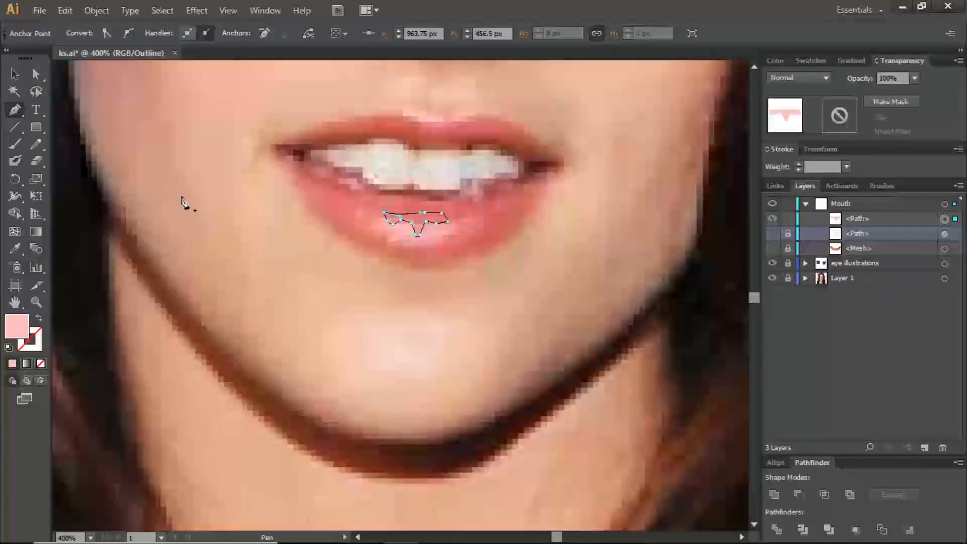
Fill the new T-shaped lip path with a darker pink sampled from the photo at the lip's center
{"action": "left_click", "coordinate": [15, 248]}
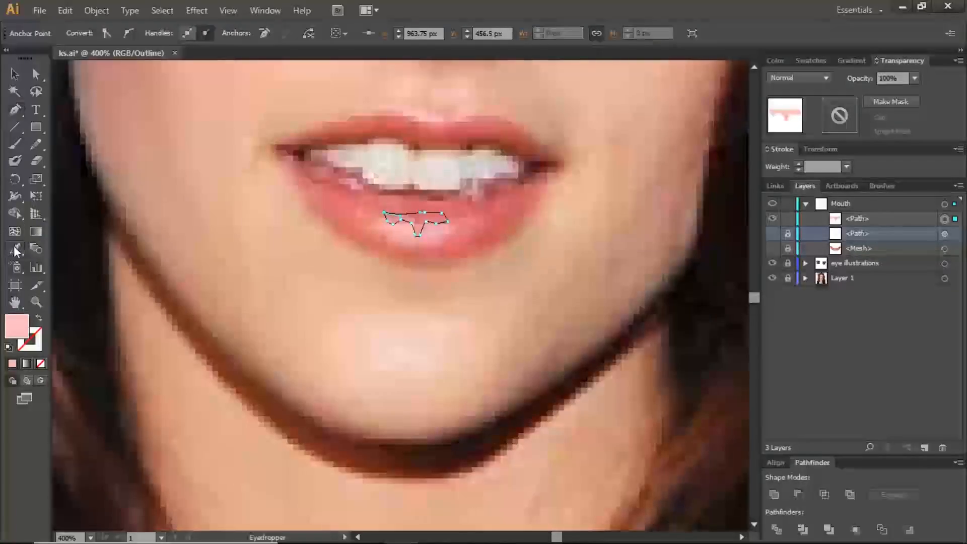
{"action": "left_click", "coordinate": [422, 224]}
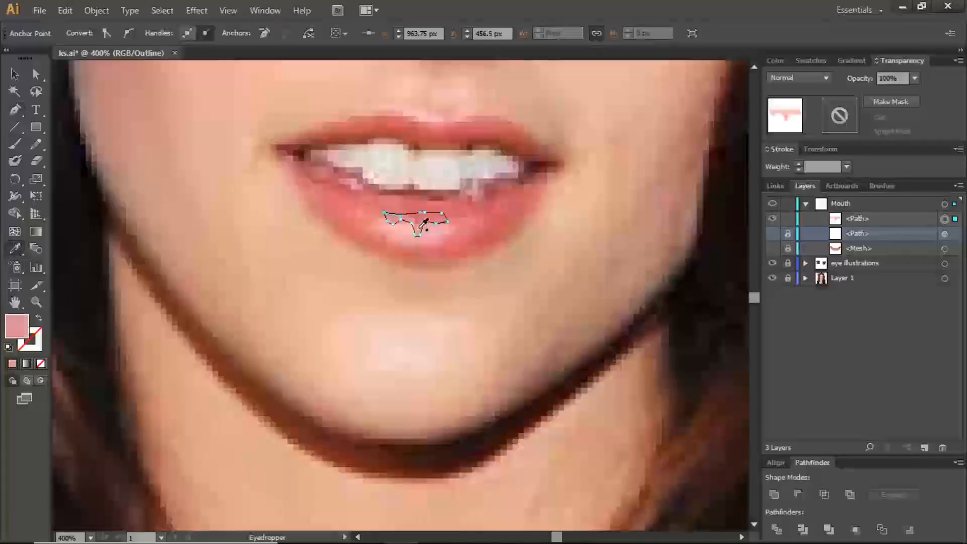
{"action": "left_click", "coordinate": [422, 216]}
{"action": "left_click", "coordinate": [423, 224]}
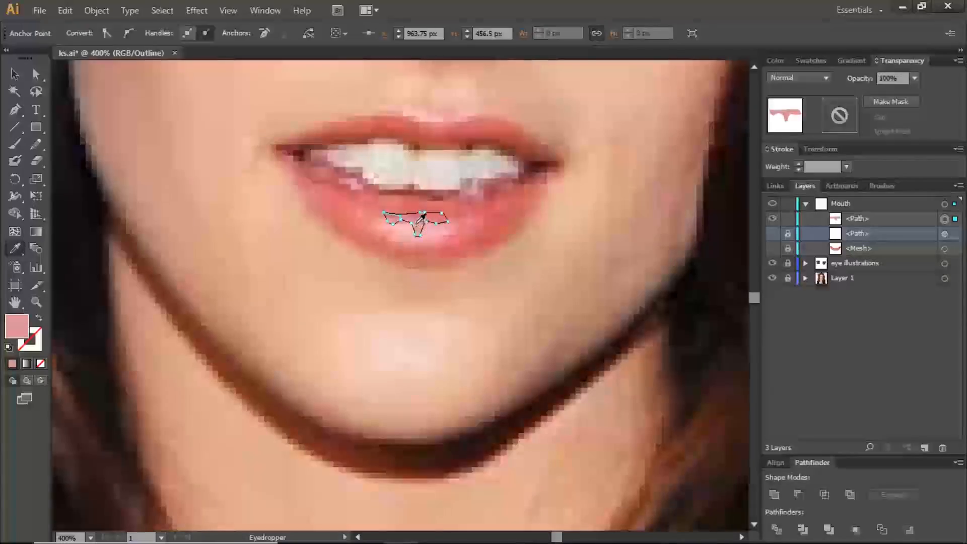
Resample the T-shaped path's fill from the photo's lower lip and darken it to #b76c76
{"action": "left_click", "coordinate": [397, 217]}
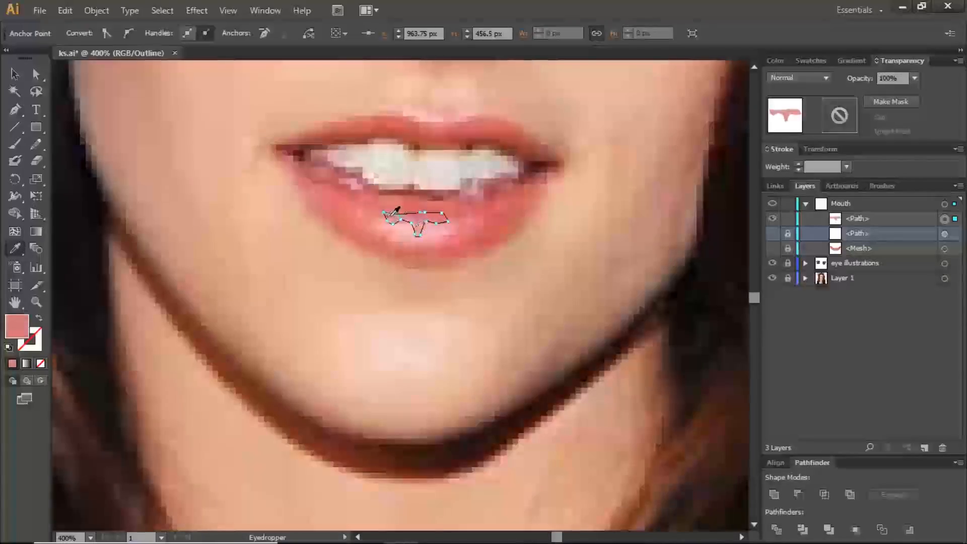
{"action": "left_click", "coordinate": [424, 224]}
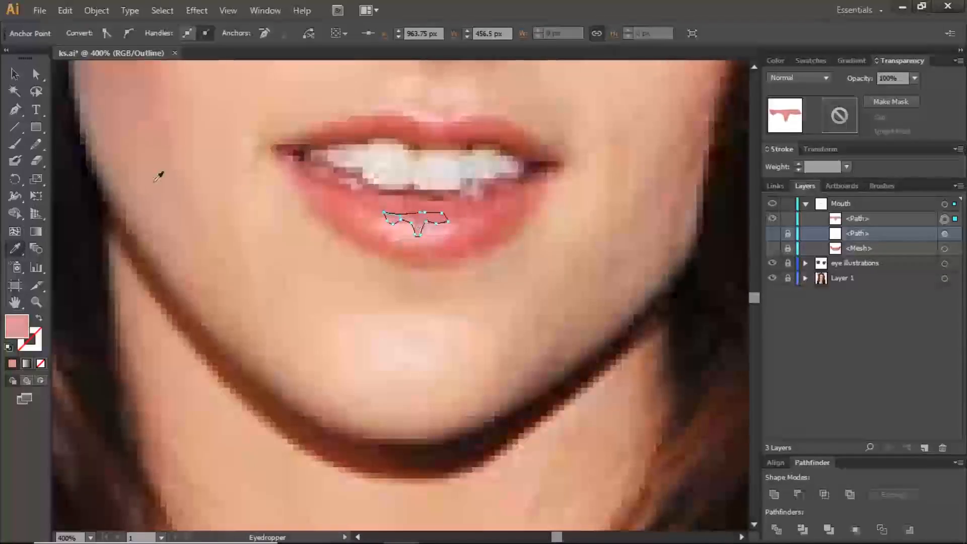
{"action": "left_click", "coordinate": [422, 223]}
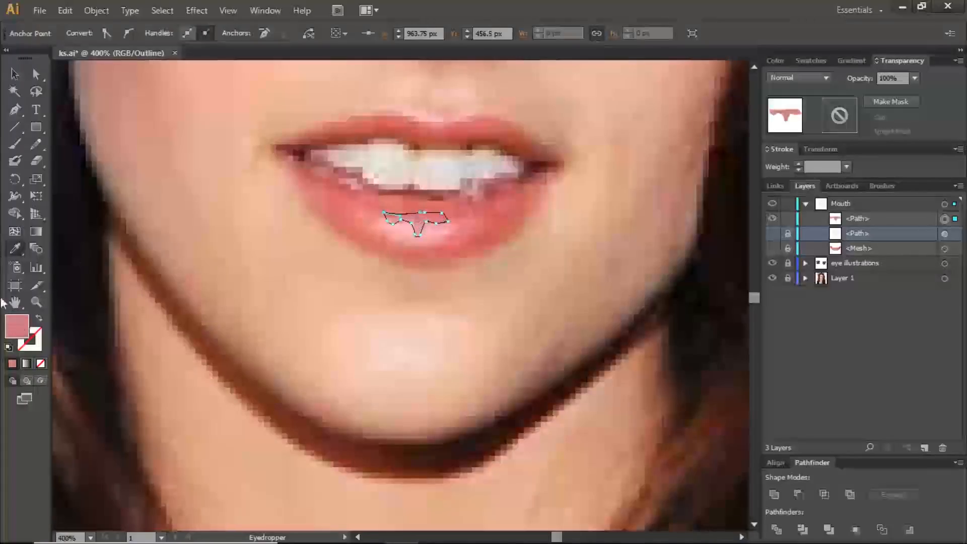
{"action": "double_click", "coordinate": [23, 331]}
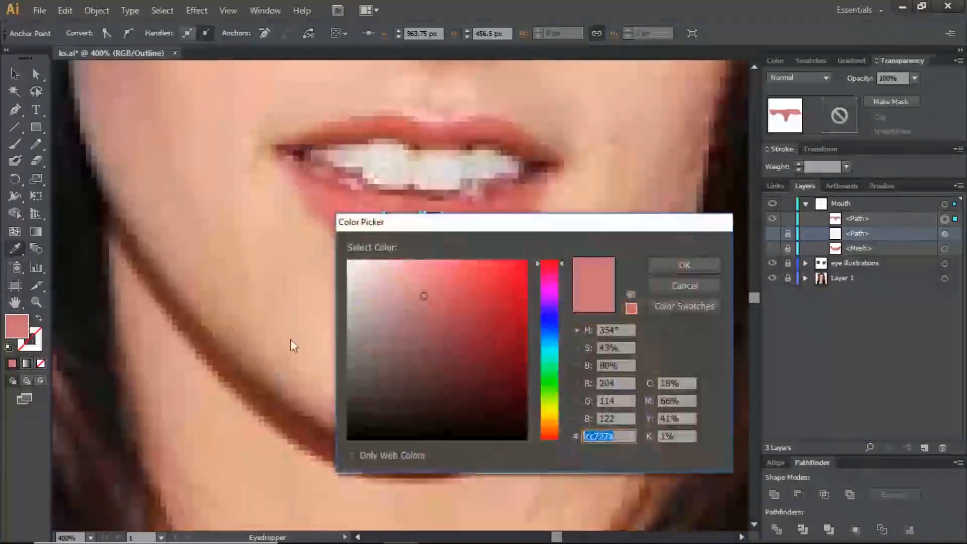
{"action": "left_click_drag", "start_coordinate": [423, 284], "coordinate": [421, 307]}
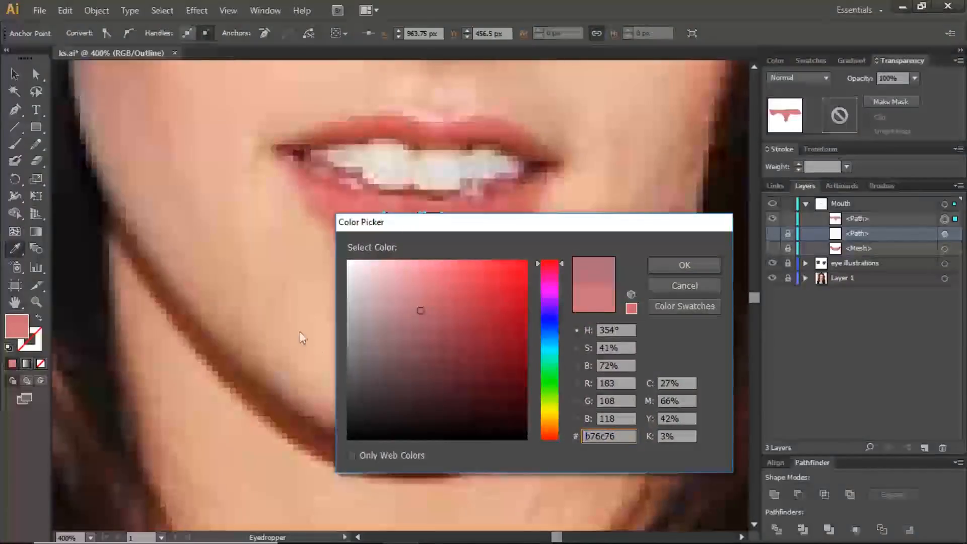
{"action": "left_click", "coordinate": [660, 264]}
Return the Mouth layer to preview and unhide the highlight path and the lower lip mesh
{"action": "left_click", "coordinate": [772, 204], "text": "ctrl"}
{"action": "left_click", "coordinate": [773, 204]}
{"action": "left_click", "coordinate": [772, 231]}
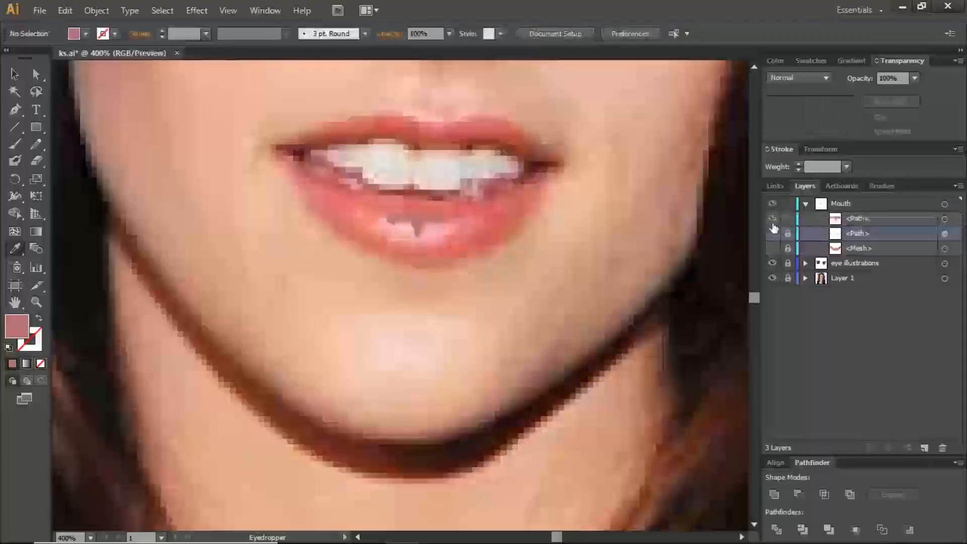
{"action": "left_click", "coordinate": [773, 248]}
{"action": "key", "text": "ctrl"}
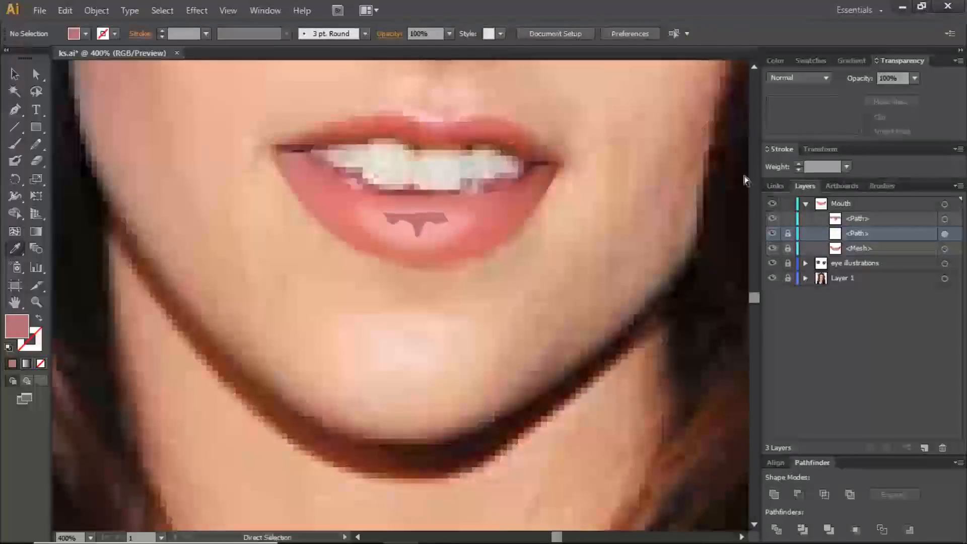
{"action": "key", "text": "ctrl+minus"}
{"action": "key", "text": "ctrl+minus"}
{"action": "key", "text": "ctrl+minus"}
{"action": "key", "text": "ctrl+minus"}
{"action": "key", "text": "ctrl+minus"}
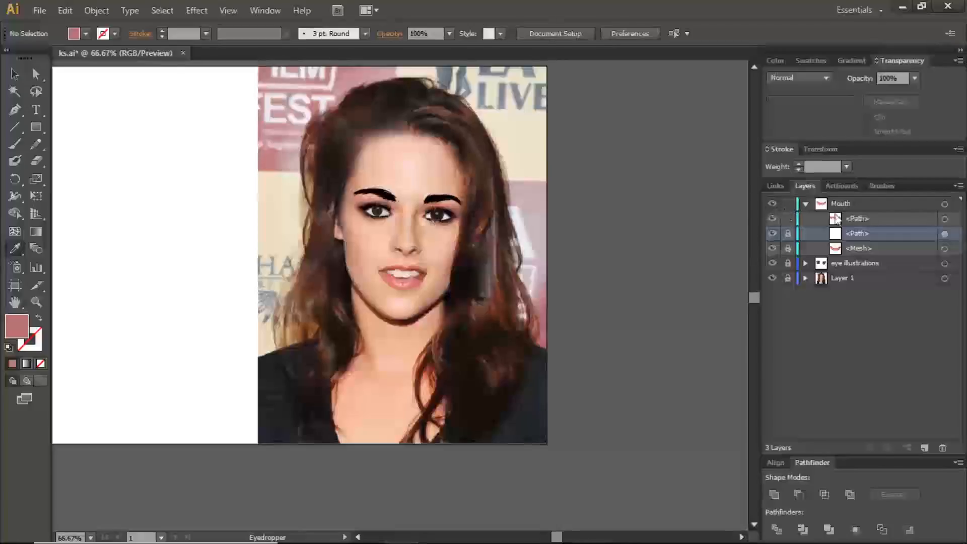
Apply a 1.6-pixel Gaussian Blur to the T-shaped lip path
{"action": "left_click", "coordinate": [944, 219]}
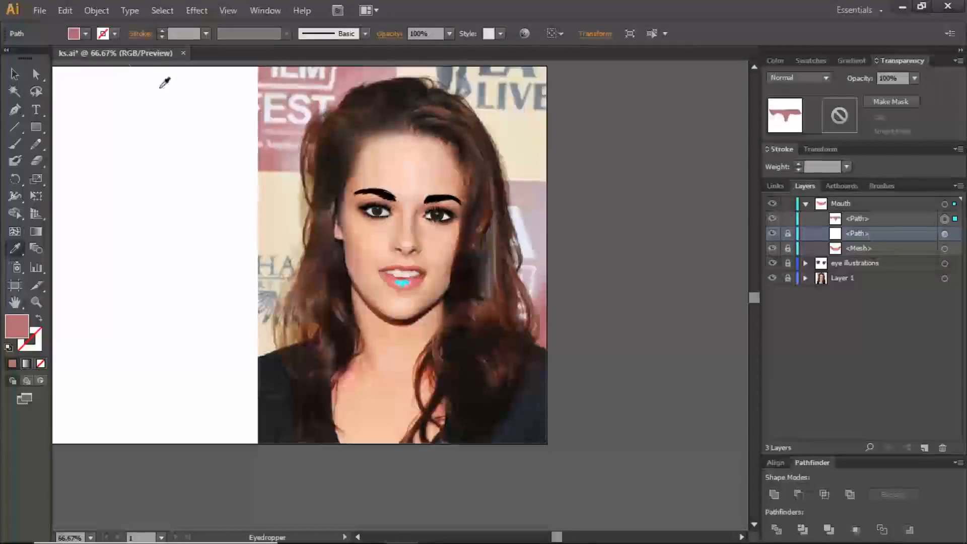
{"action": "left_click", "coordinate": [196, 10]}
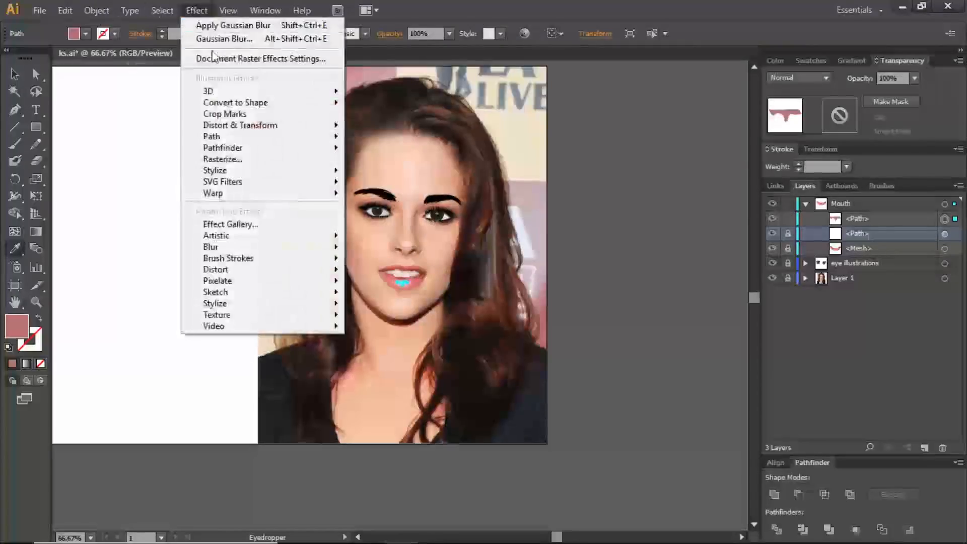
{"action": "left_click", "coordinate": [223, 38]}
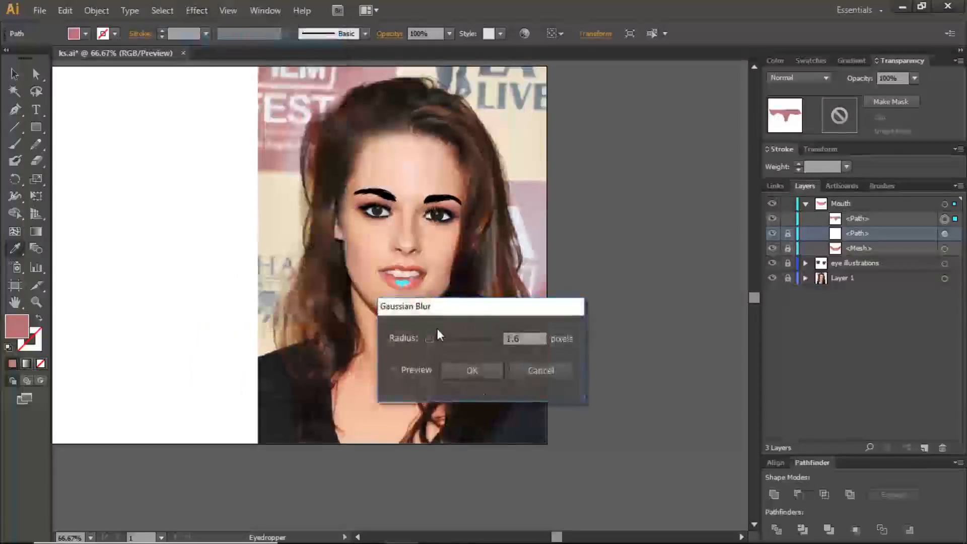
{"action": "left_click", "coordinate": [471, 370]}
Undo the stray dark fill on the T-shaped path and compare the lower lip with and without the path
{"action": "left_click", "coordinate": [429, 372]}
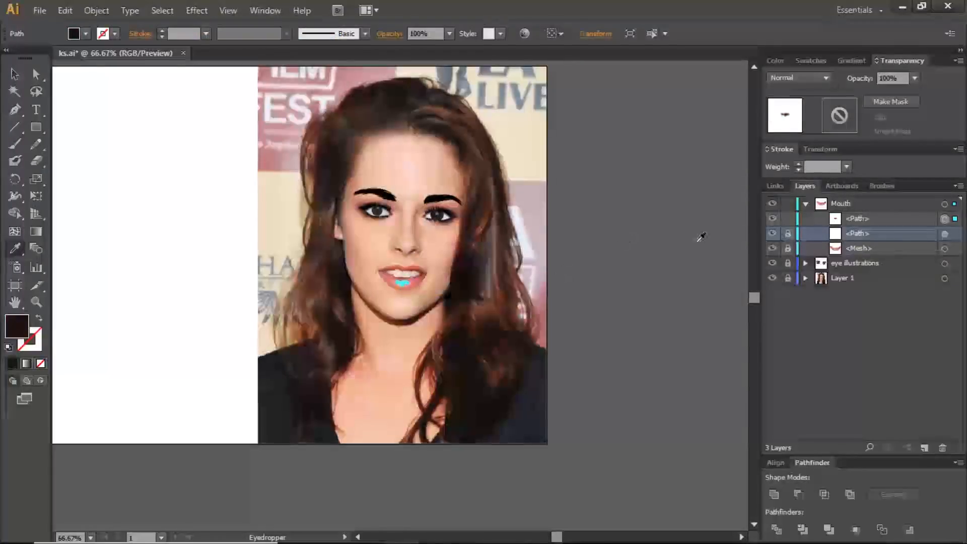
{"action": "left_click", "coordinate": [772, 218]}
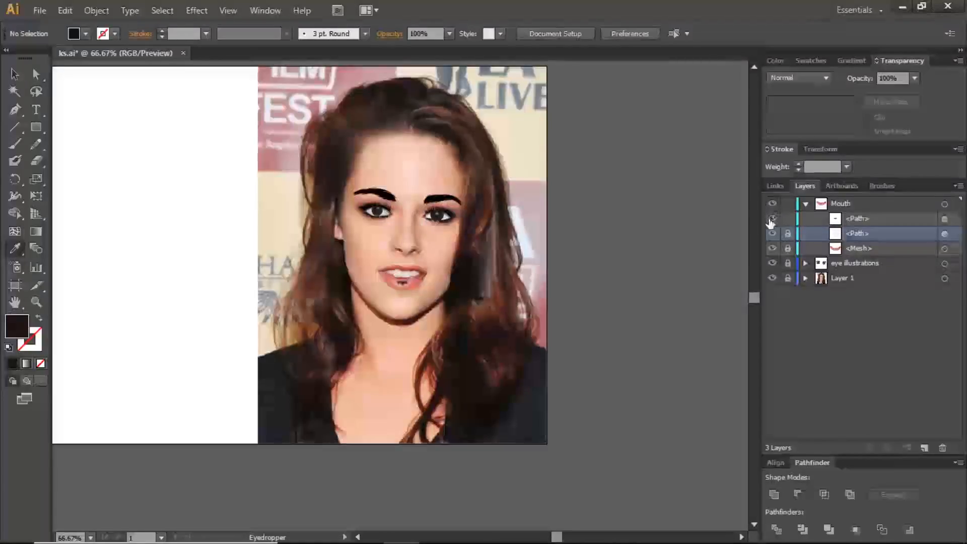
{"action": "left_click", "coordinate": [771, 220]}
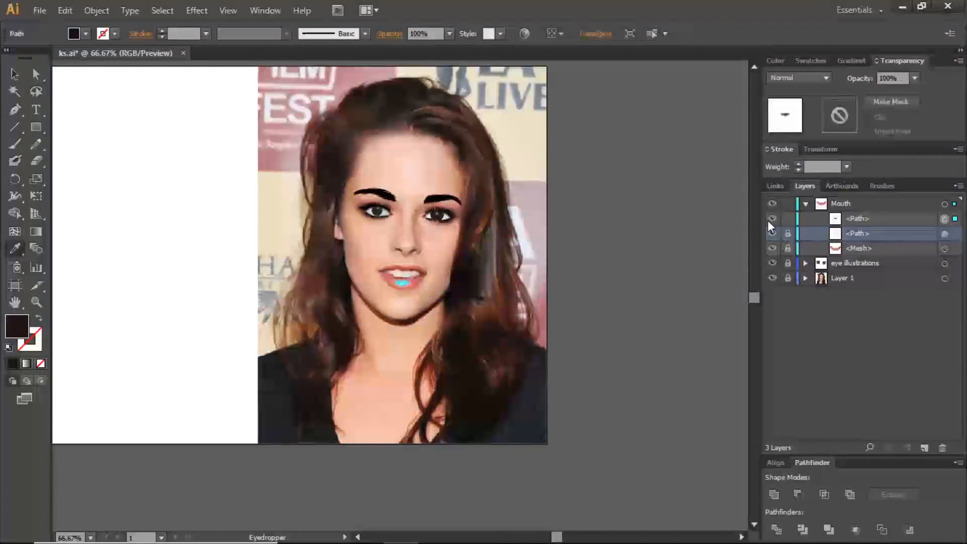
{"action": "left_click", "coordinate": [772, 218]}
{"action": "left_click", "coordinate": [777, 214]}
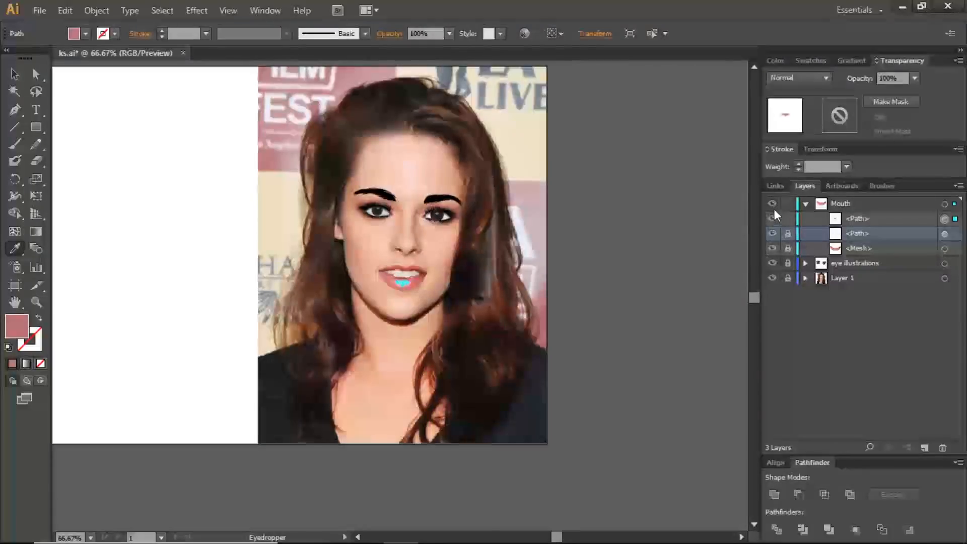
{"action": "left_click", "coordinate": [774, 212]}
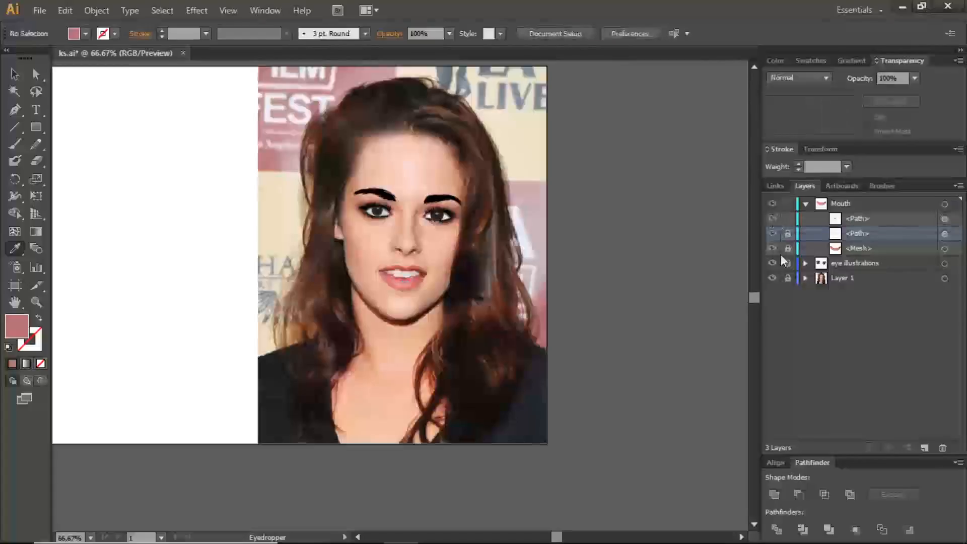
Set the T-shaped lip path's opacity to 30% and toggle its visibility to check the blend
{"action": "left_click", "coordinate": [945, 219]}
{"action": "left_click", "coordinate": [917, 77]}
{"action": "left_click", "coordinate": [929, 141]}
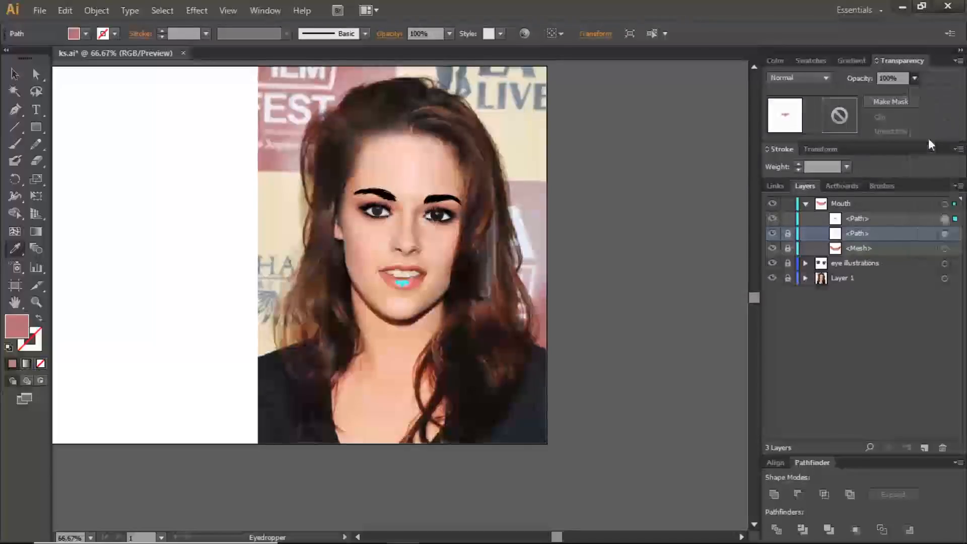
{"action": "left_click", "coordinate": [773, 219]}
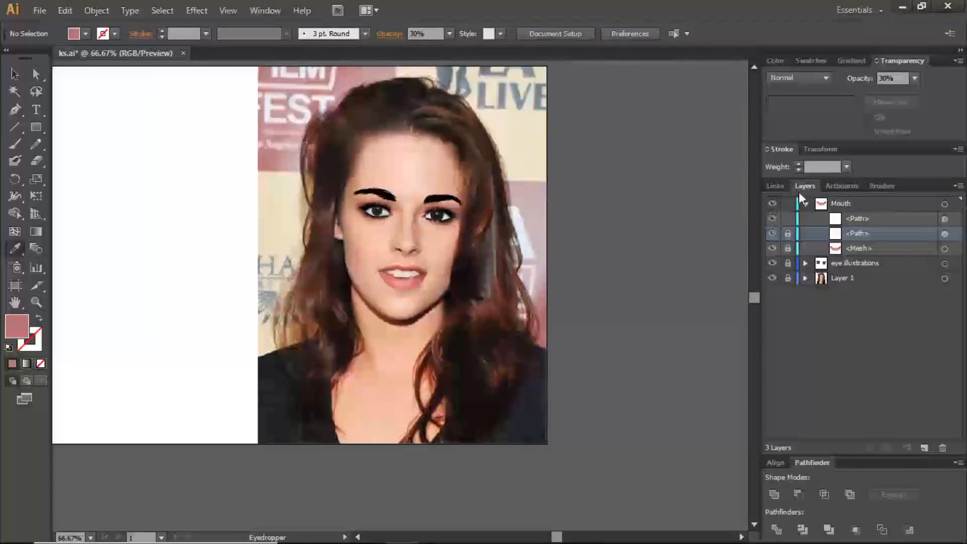
Draw a rectangle about 107 by 24 px over the upper lip and convert it to a gradient mesh with 2 rows and 3 columns
{"action": "key", "text": "ctrl+plus"}
{"action": "key", "text": "ctrl+plus"}
{"action": "key", "text": "ctrl+plus"}
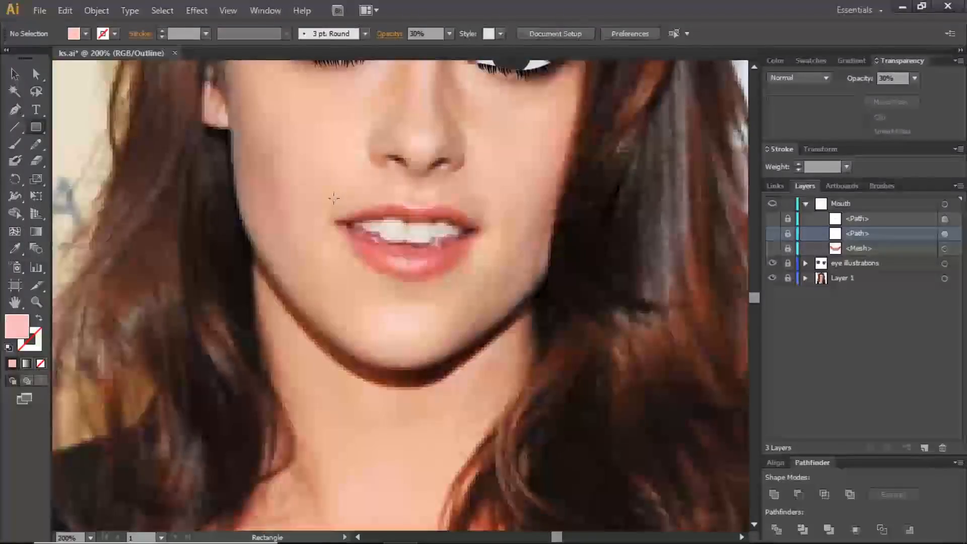
{"action": "left_click_drag", "start_coordinate": [333, 197], "coordinate": [484, 230]}
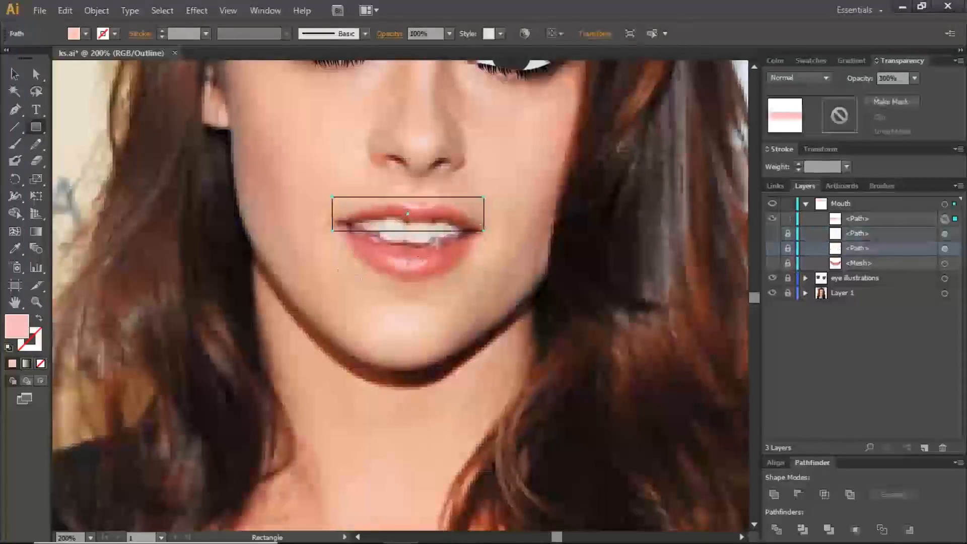
{"action": "left_click", "coordinate": [96, 10]}
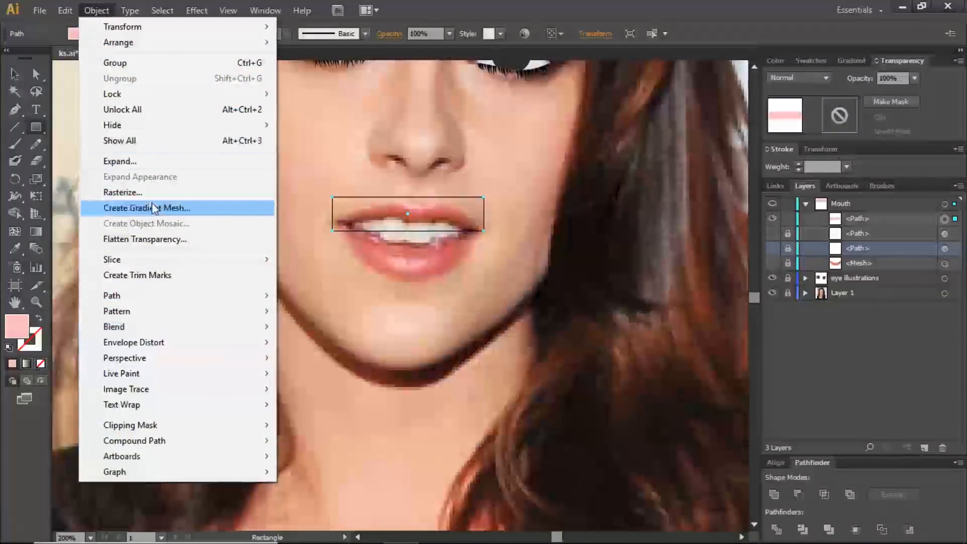
{"action": "left_click", "coordinate": [146, 208]}
{"action": "left_click", "coordinate": [598, 250]}
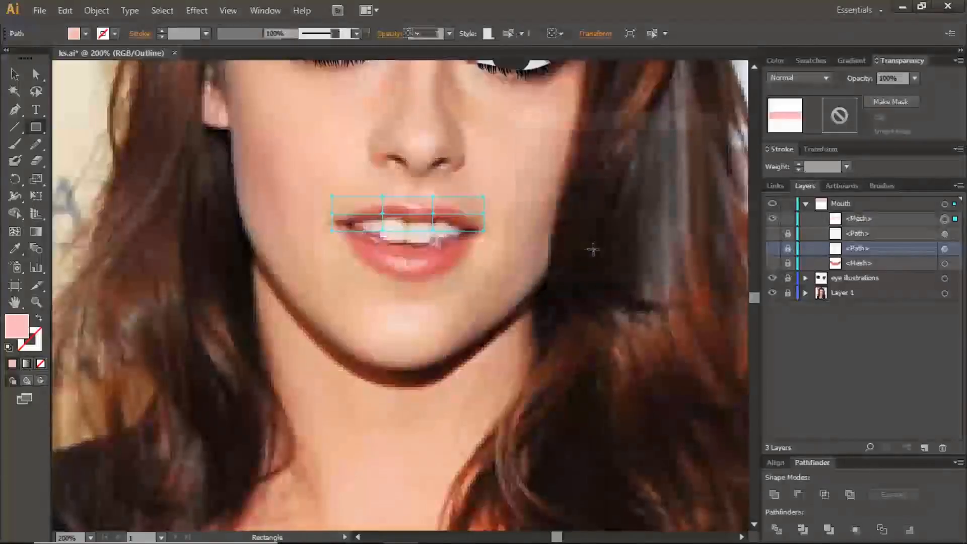
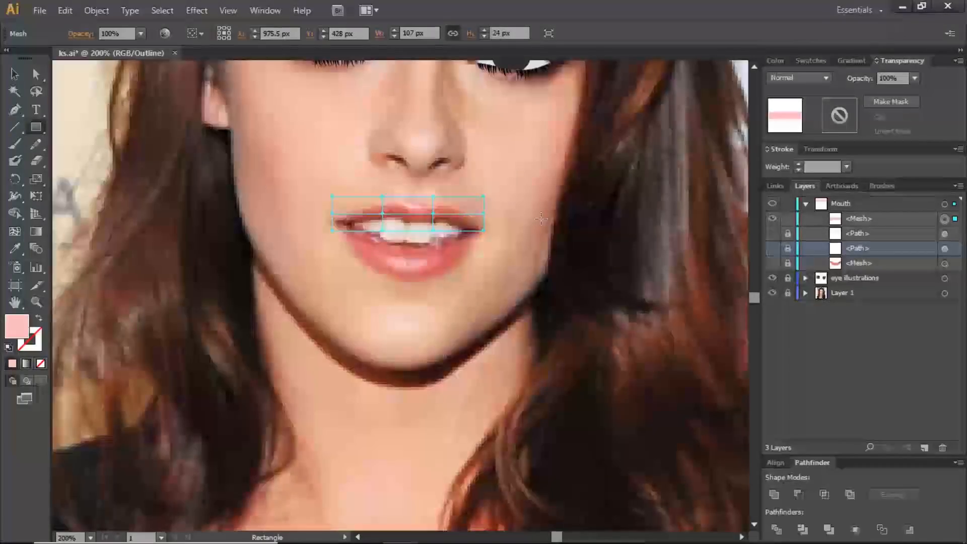
Rotate the upper lip mesh's left end points so they lie along the left corner of the mouth
{"action": "key", "text": "a"}
{"action": "key", "text": "ctrl+plus"}
{"action": "key", "text": "ctrl+plus"}
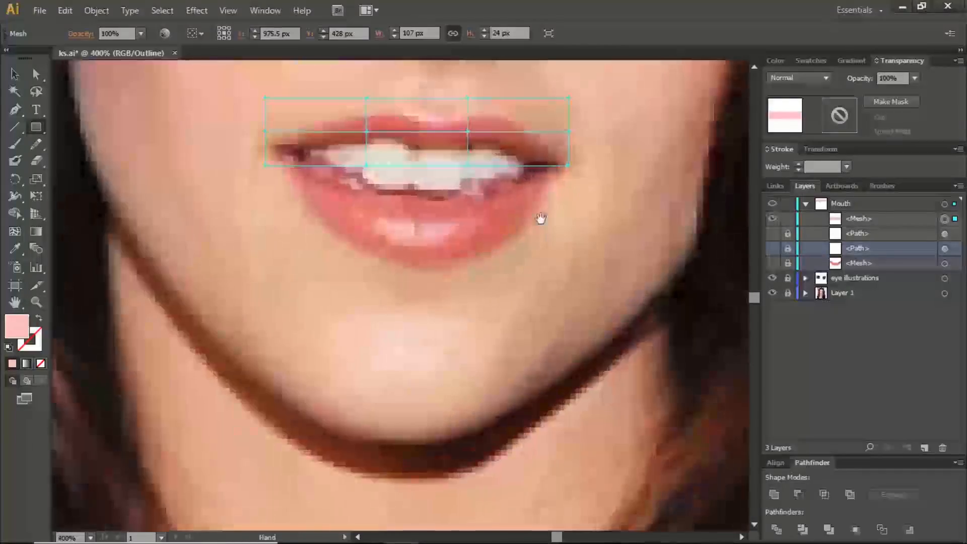
{"action": "left_click_drag", "start_coordinate": [542, 220], "coordinate": [507, 282]}
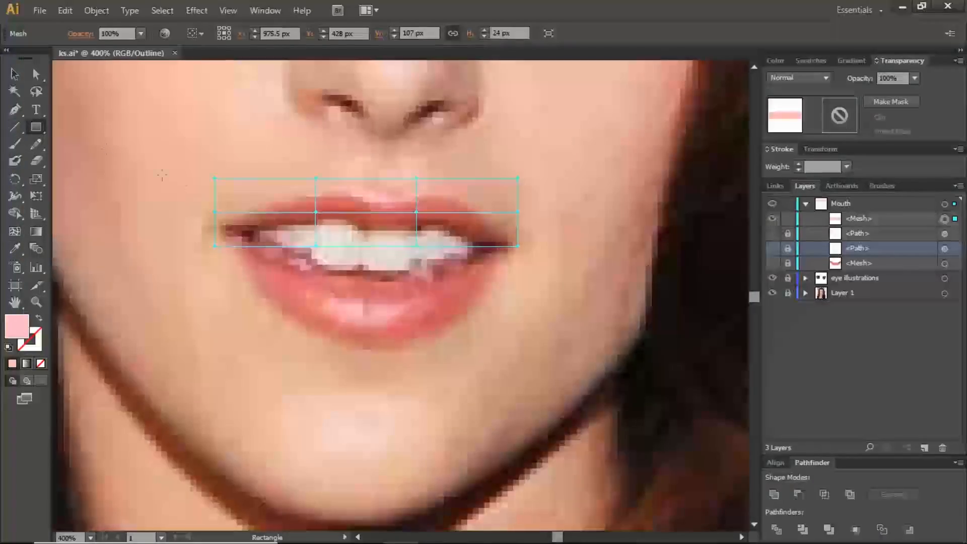
{"action": "left_click", "coordinate": [36, 74]}
{"action": "left_click_drag", "start_coordinate": [228, 285], "coordinate": [227, 291]}
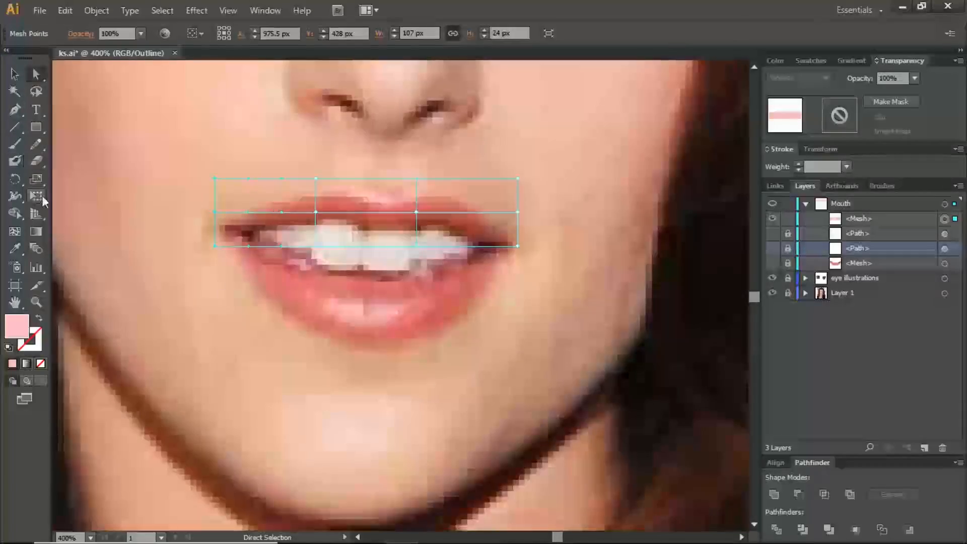
{"action": "left_click", "coordinate": [36, 179]}
{"action": "key", "text": "r"}
{"action": "left_click_drag", "start_coordinate": [194, 190], "coordinate": [218, 236]}
{"action": "key", "text": "a"}
Show the hidden mouth shapes and move the upper lip mesh's inner column points onto the lip's upper and lower edges
{"action": "key", "text": "ctrl+alt+3"}
{"action": "left_click_drag", "start_coordinate": [316, 246], "coordinate": [316, 220]}
{"action": "left_click_drag", "start_coordinate": [316, 178], "coordinate": [316, 190]}
{"action": "left_click_drag", "start_coordinate": [417, 179], "coordinate": [415, 193]}
{"action": "left_click_drag", "start_coordinate": [416, 247], "coordinate": [414, 226]}
Rotate and scale the upper lip mesh's right end points into the right mouth corner, and adjust the nearby inner point
{"action": "left_click_drag", "start_coordinate": [535, 171], "coordinate": [505, 257]}
{"action": "key", "text": "s"}
{"action": "left_click_drag", "start_coordinate": [534, 181], "coordinate": [495, 245]}
{"action": "key", "text": "a"}
{"action": "left_click_drag", "start_coordinate": [416, 212], "coordinate": [416, 205]}
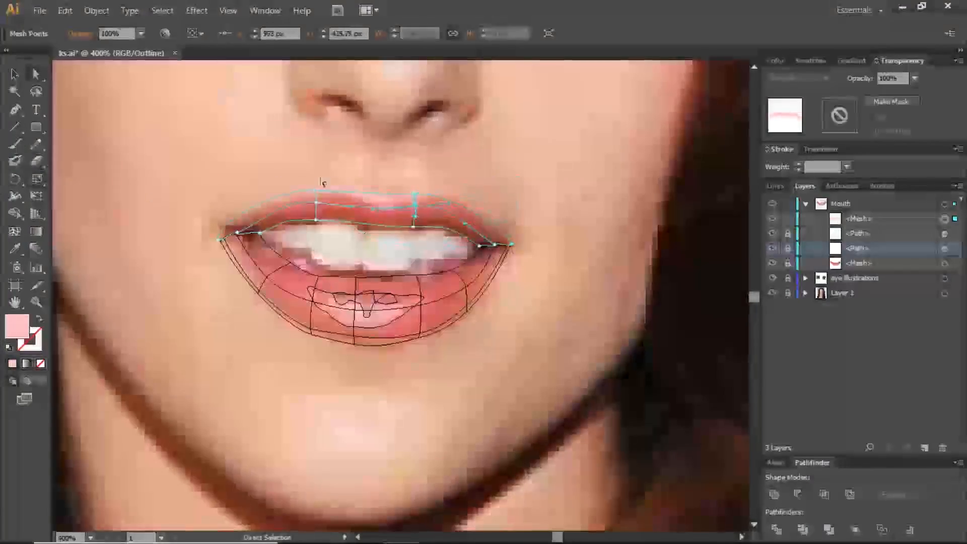
Add a mesh line through the upper lip's central dip and refit the neighboring points to the lip's edges
{"action": "key", "text": "ctrl+plus"}
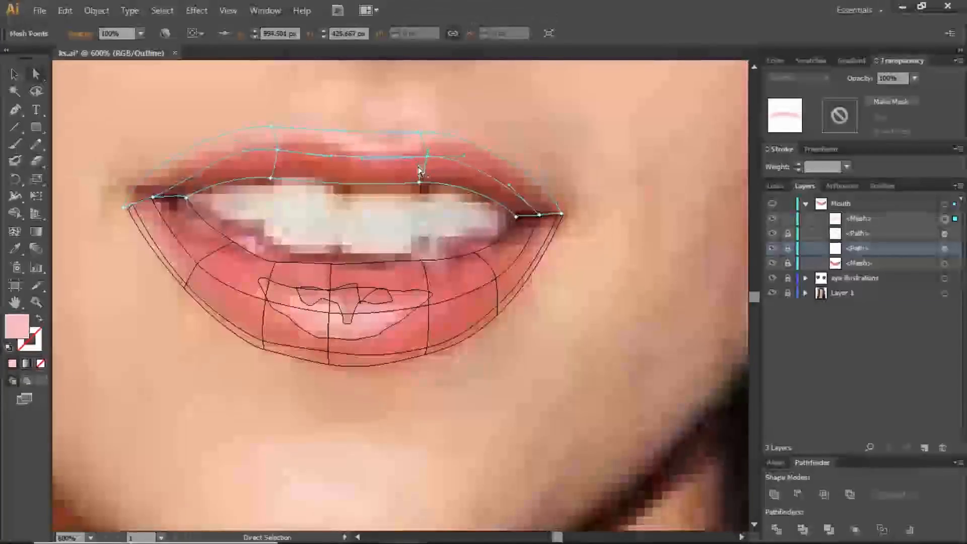
{"action": "key", "text": "ctrl+plus"}
{"action": "key", "text": "ctrl+plus"}
{"action": "left_click_drag", "start_coordinate": [485, 217], "coordinate": [486, 222]}
{"action": "key", "text": "ctrl+minus"}
{"action": "key", "text": "ctrl+minus"}
{"action": "key", "text": "ctrl+minus"}
{"action": "key", "text": "ctrl+plus"}
{"action": "key", "text": "ctrl+plus"}
{"action": "key", "text": "ctrl+plus"}
{"action": "key", "text": "ctrl+plus"}
{"action": "left_click_drag", "start_coordinate": [503, 261], "coordinate": [505, 267]}
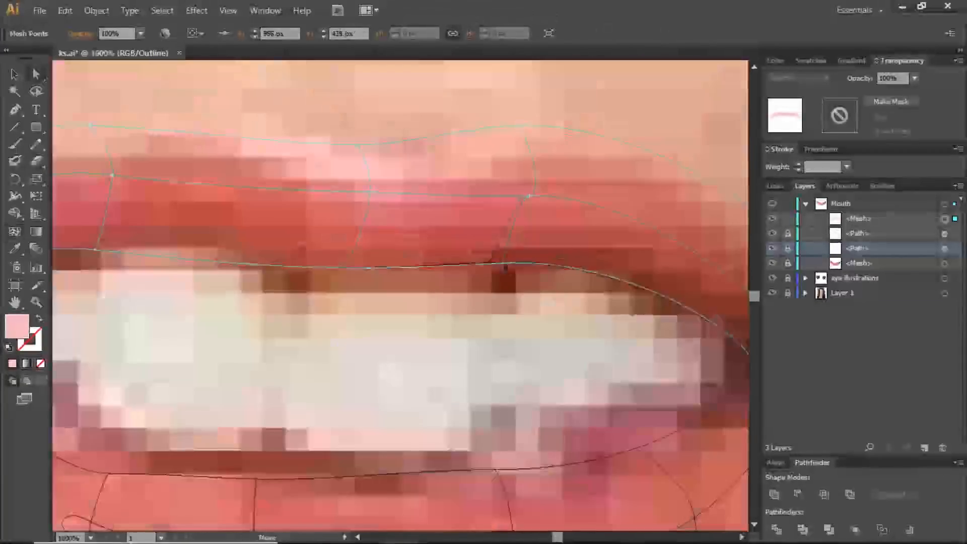
Fine-tune the upper lip mesh points at both mouth corners and color the mesh with tones sampled from the photo
{"action": "key", "text": "ctrl+minus"}
{"action": "key", "text": "ctrl+minus"}
{"action": "key", "text": "ctrl+minus"}
{"action": "key", "text": "ctrl+minus"}
{"action": "key", "text": "ctrl+minus"}
{"action": "key", "text": "ctrl+minus"}
{"action": "key", "text": "ctrl+minus"}
{"action": "key", "text": "ctrl+plus"}
{"action": "key", "text": "ctrl+plus"}
{"action": "key", "text": "ctrl+plus"}
{"action": "key", "text": "ctrl+plus"}
{"action": "left_click_drag", "start_coordinate": [575, 316], "coordinate": [577, 319]}
{"action": "left_click_drag", "start_coordinate": [553, 317], "coordinate": [550, 318]}
{"action": "left_click_drag", "start_coordinate": [142, 306], "coordinate": [143, 311]}
{"action": "key", "text": "i"}
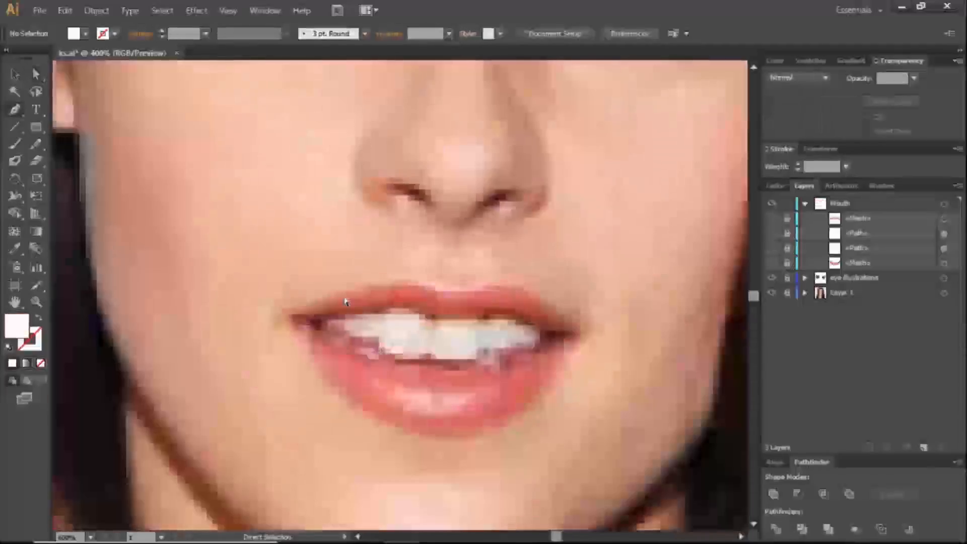
Trace the tooth nearest the left mouth corner as a small closed path, set the Mouth layer to outline view, and lock the path
{"action": "key", "text": "ctrl+minus"}
{"action": "key", "text": "ctrl+minus"}
{"action": "key", "text": "ctrl+minus"}
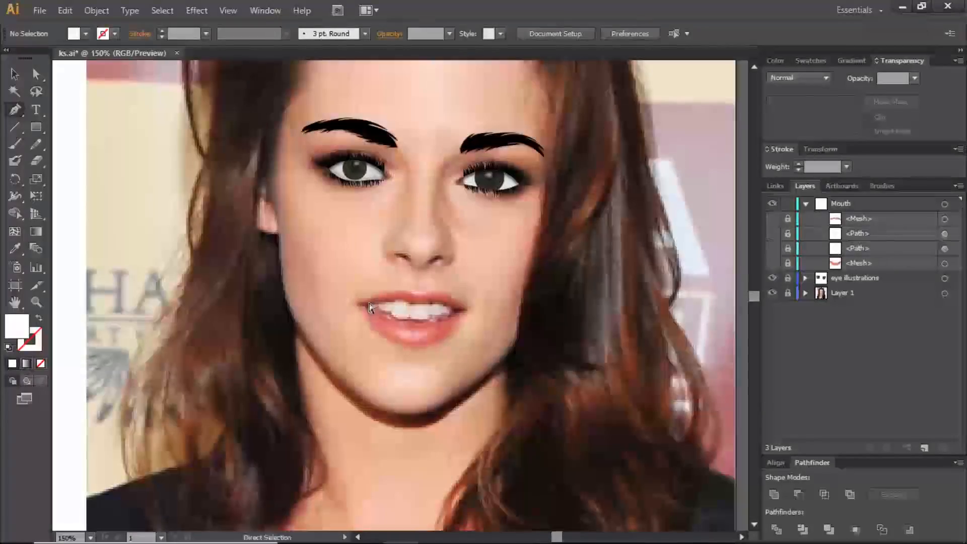
{"action": "key", "text": "ctrl+plus"}
{"action": "key", "text": "ctrl+plus"}
{"action": "key", "text": "ctrl+plus"}
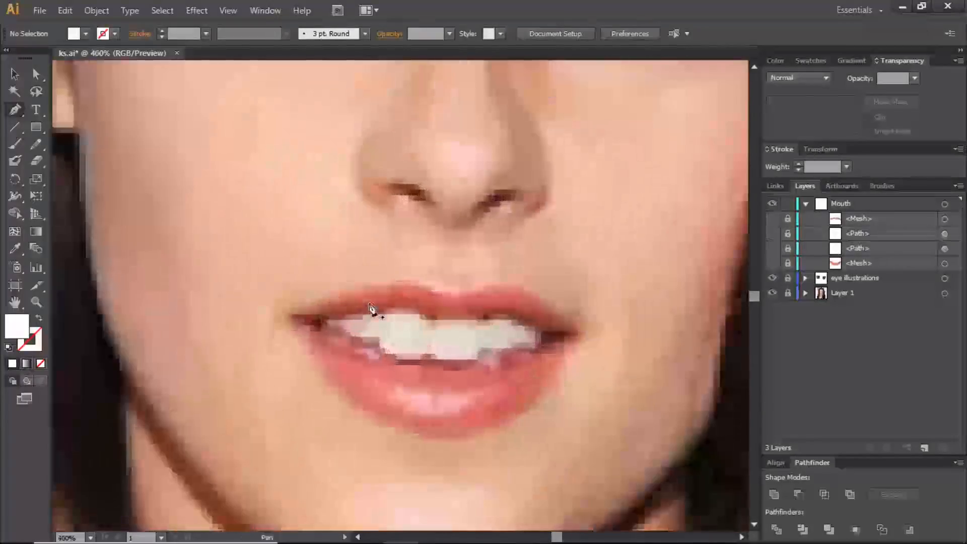
{"action": "left_click", "coordinate": [324, 319]}
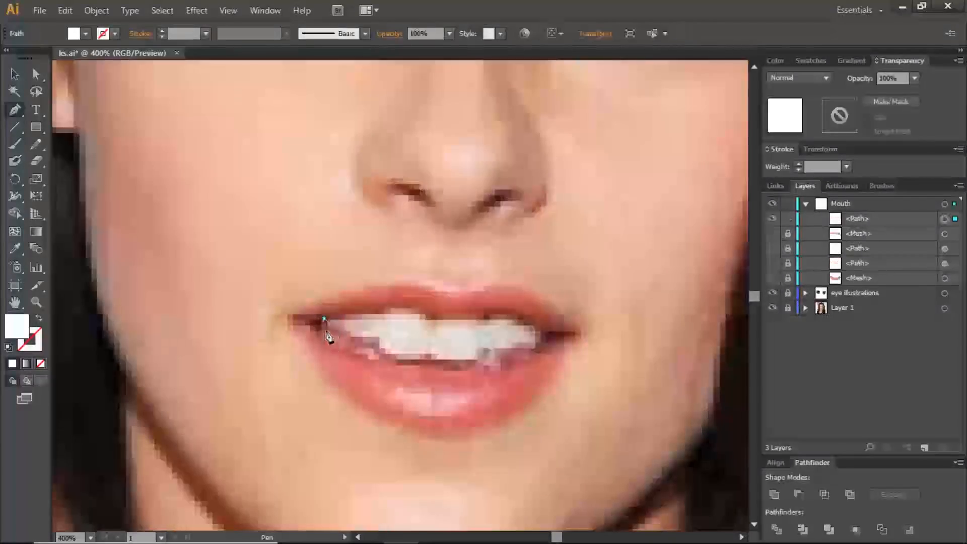
{"action": "left_click", "coordinate": [345, 335]}
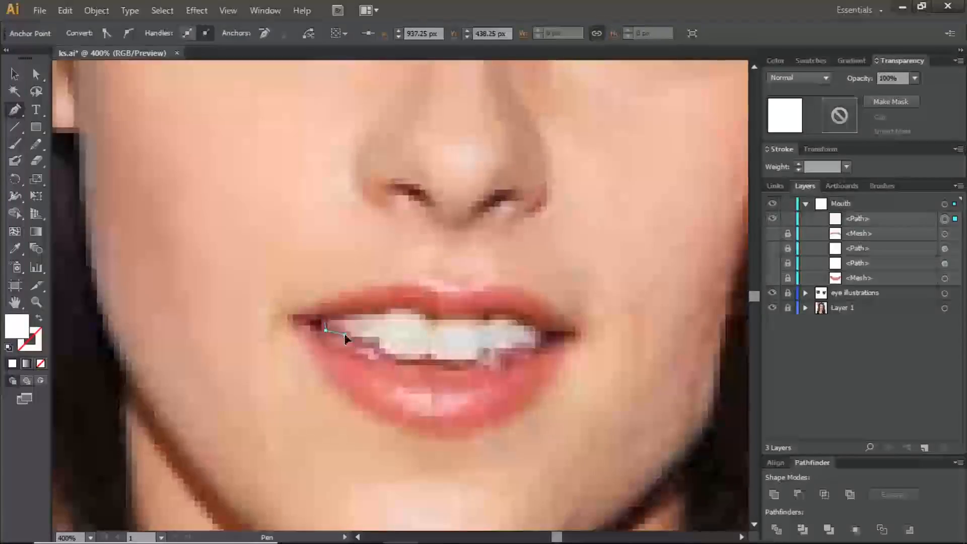
{"action": "left_click", "coordinate": [358, 337]}
{"action": "left_click", "coordinate": [773, 203], "text": "ctrl"}
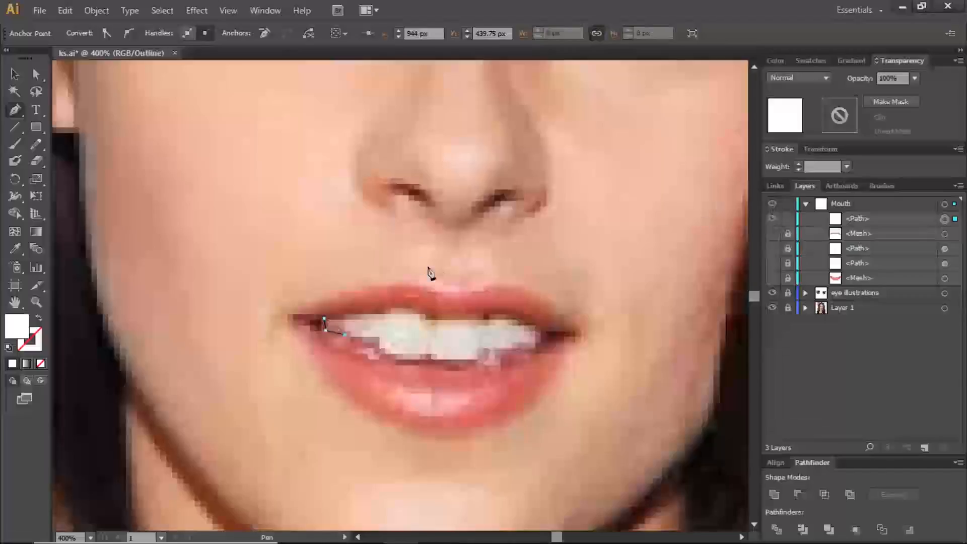
{"action": "left_click", "coordinate": [344, 311]}
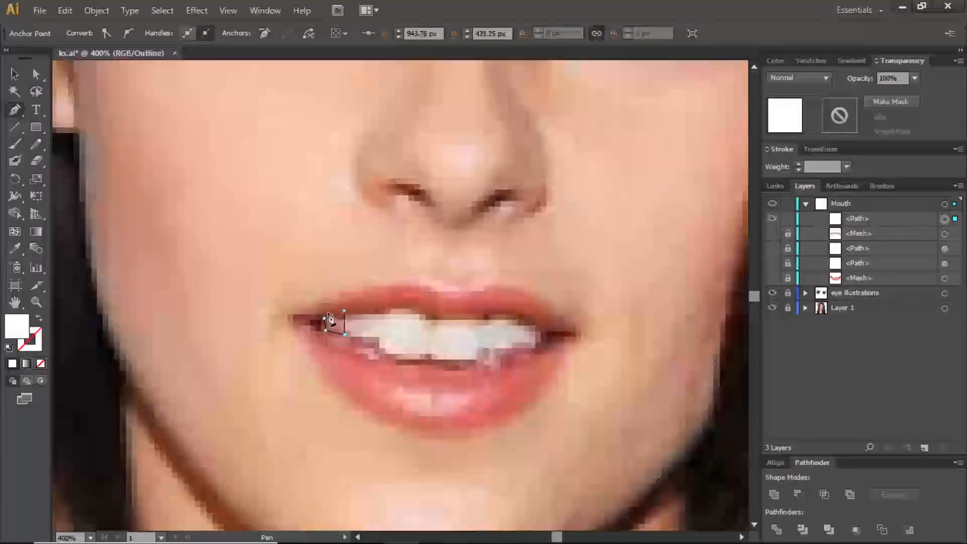
{"action": "left_click_drag", "start_coordinate": [328, 307], "coordinate": [324, 309]}
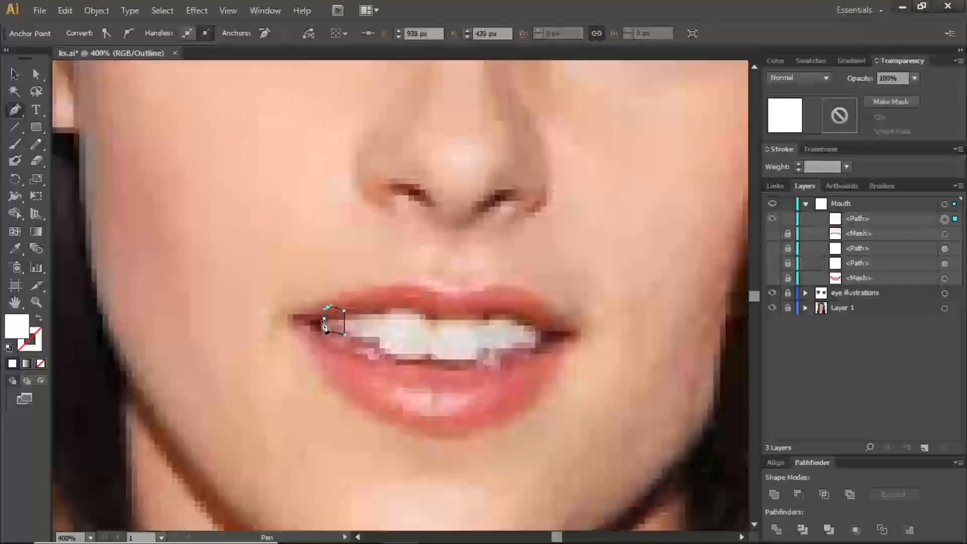
{"action": "left_click", "coordinate": [325, 319]}
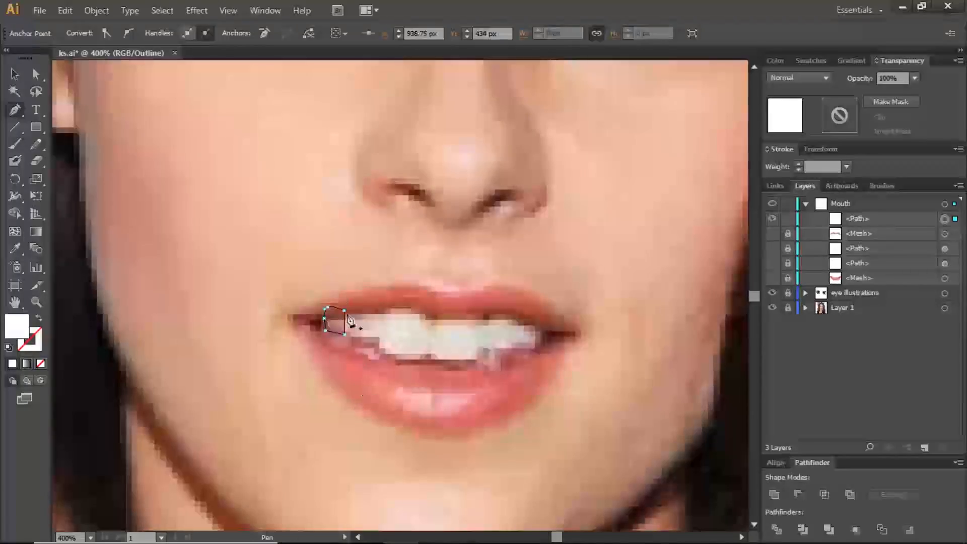
{"action": "left_click", "coordinate": [788, 219]}
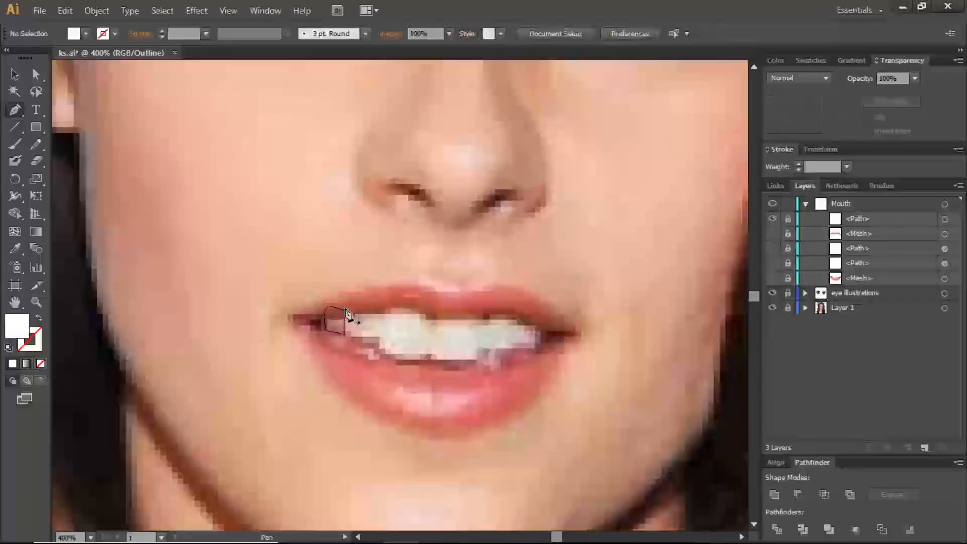
Trace the second tooth from the left mouth corner as a closed path bordering the first tooth, and lock it
{"action": "left_click", "coordinate": [345, 307]}
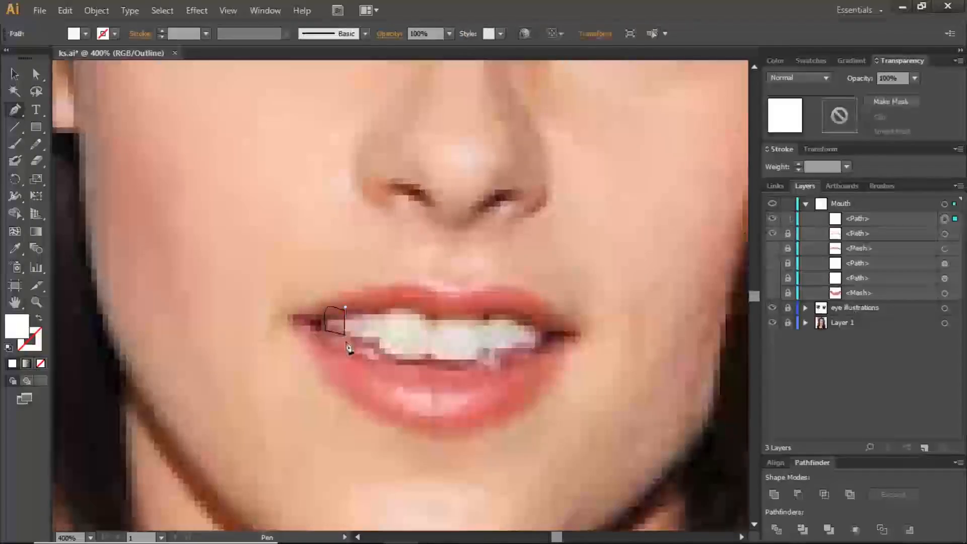
{"action": "left_click_drag", "start_coordinate": [345, 344], "coordinate": [345, 345]}
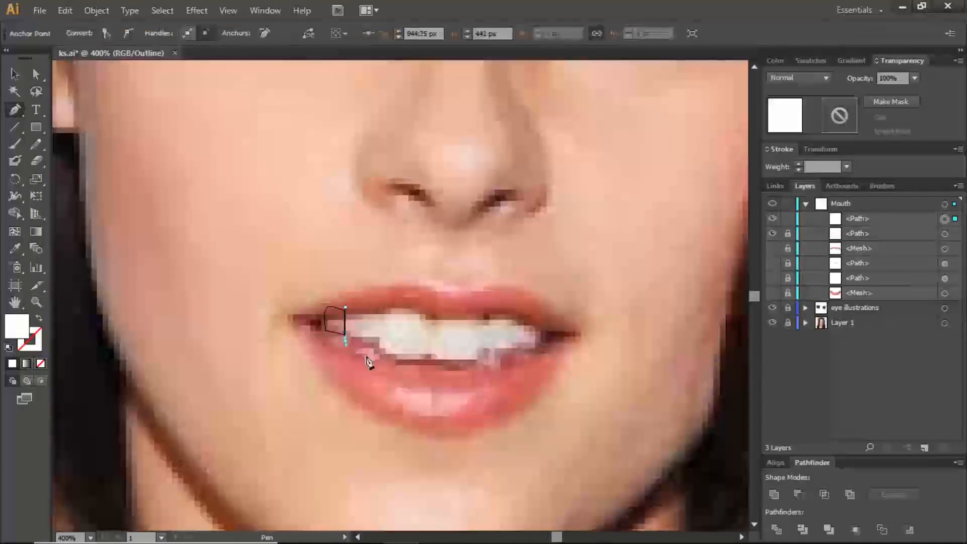
{"action": "left_click", "coordinate": [366, 355]}
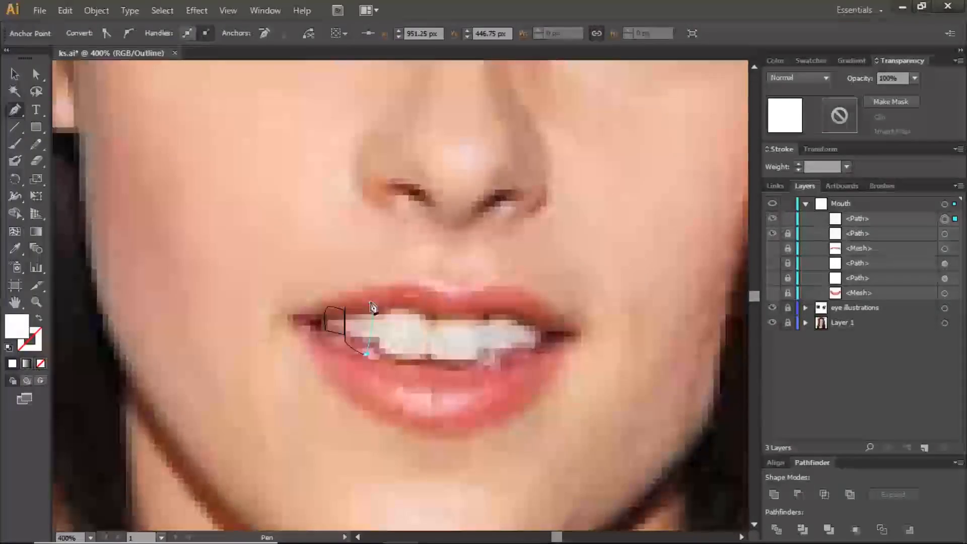
{"action": "key", "text": "ctrl"}
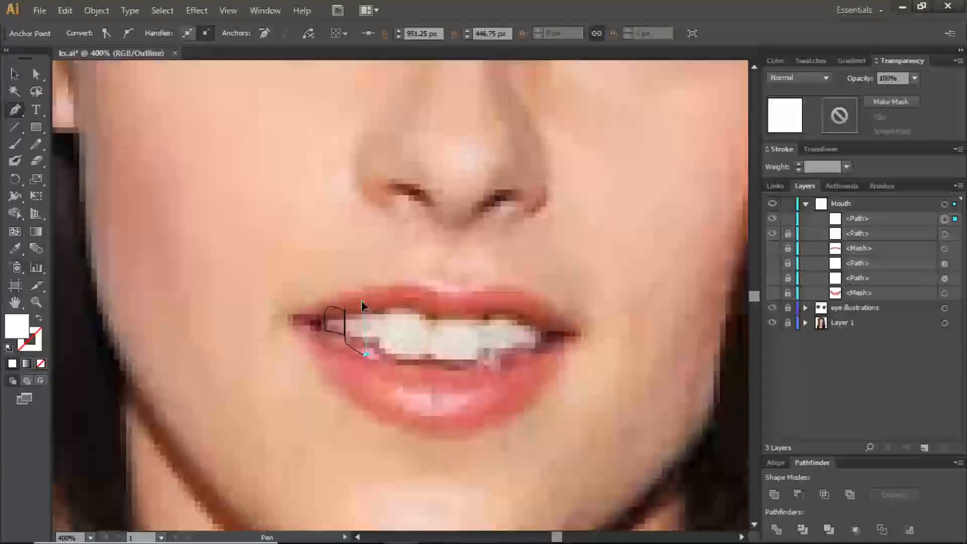
{"action": "left_click", "coordinate": [362, 305]}
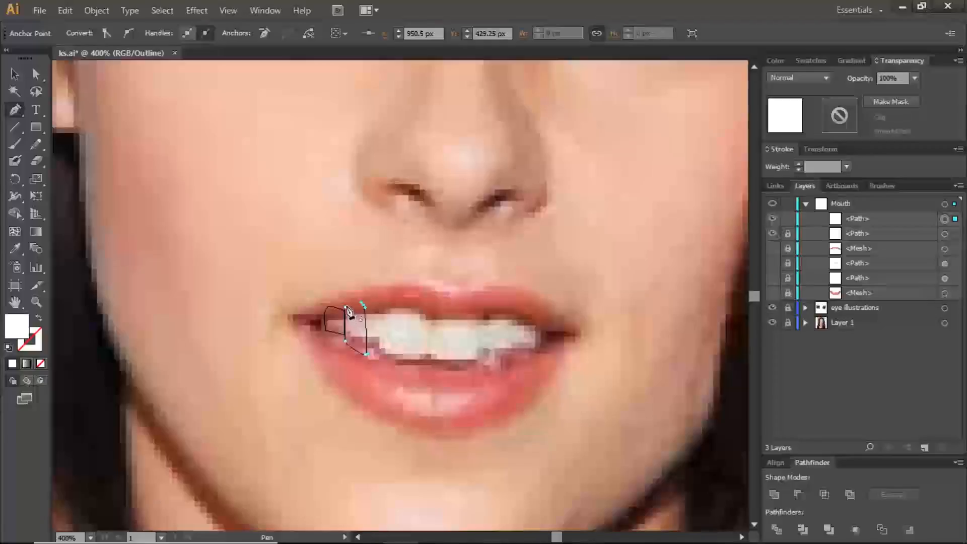
{"action": "left_click", "coordinate": [345, 306]}
{"action": "left_click_drag", "start_coordinate": [344, 310], "coordinate": [347, 319]}
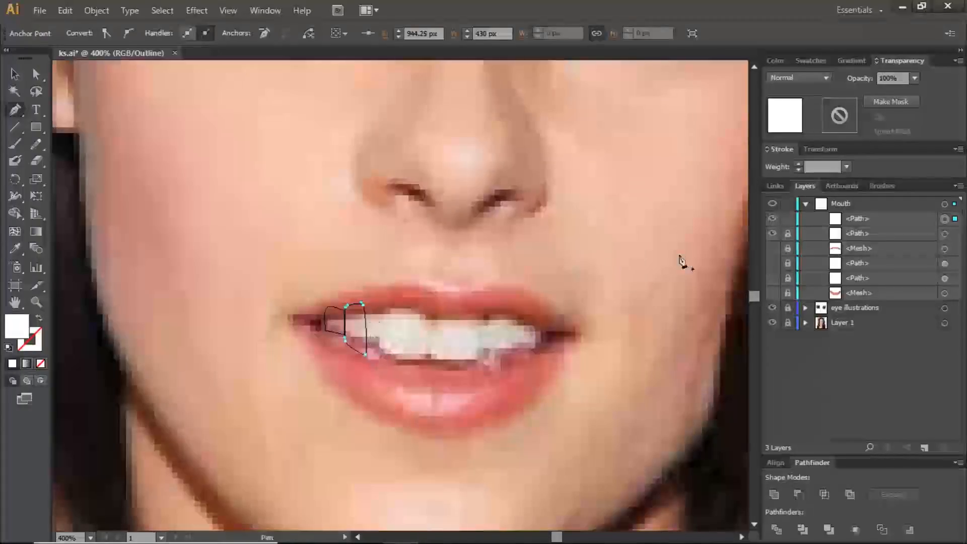
{"action": "left_click", "coordinate": [788, 219]}
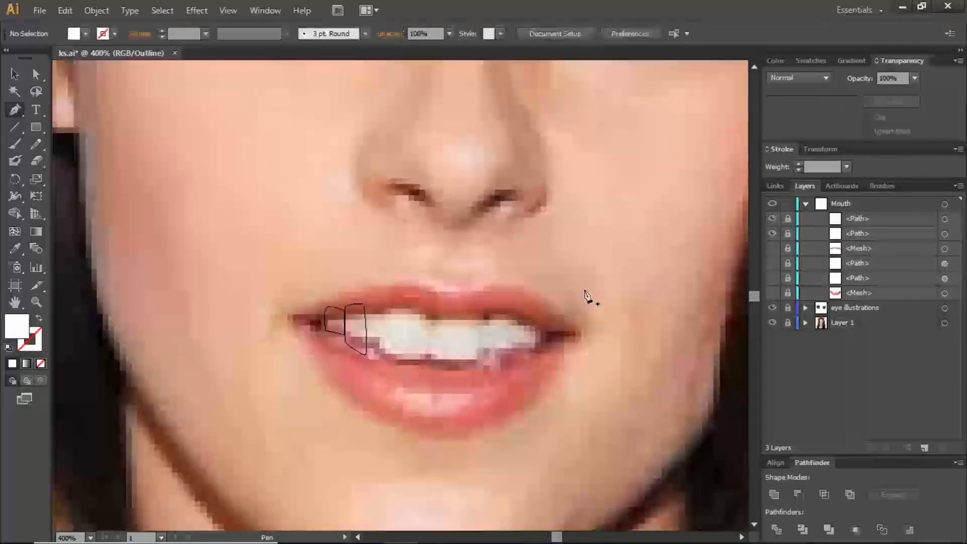
Start the third tooth's path with an edge running down along the second tooth
{"action": "left_click", "coordinate": [365, 301]}
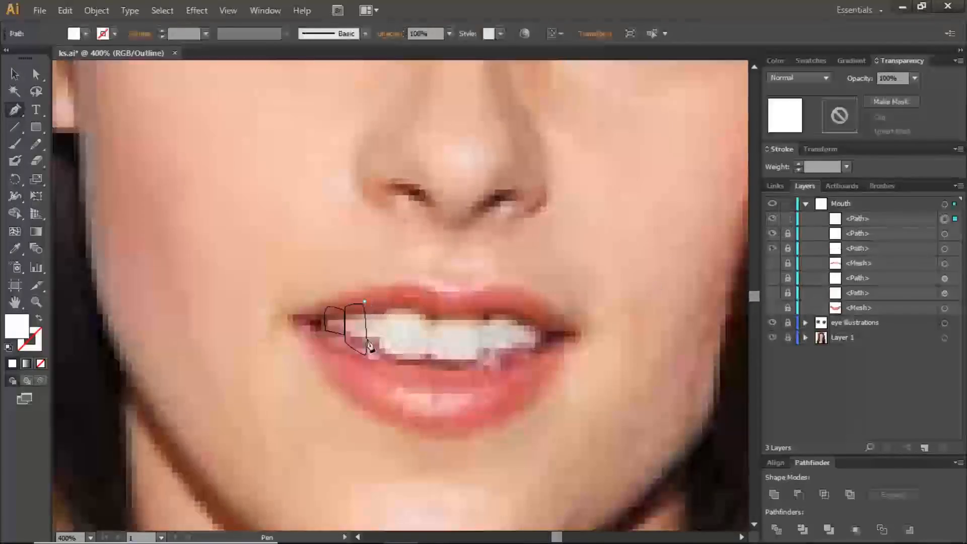
{"action": "left_click", "coordinate": [368, 359]}
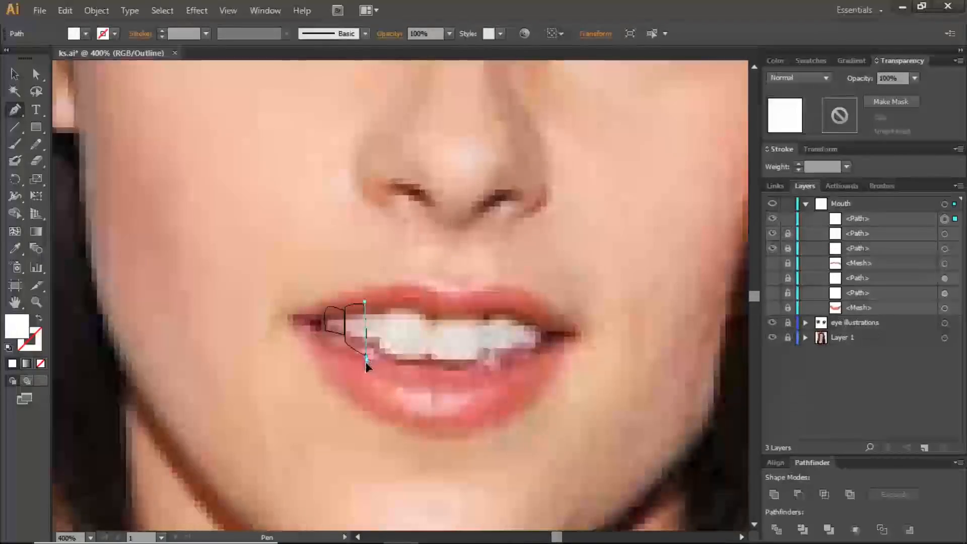
{"action": "left_click", "coordinate": [388, 373]}
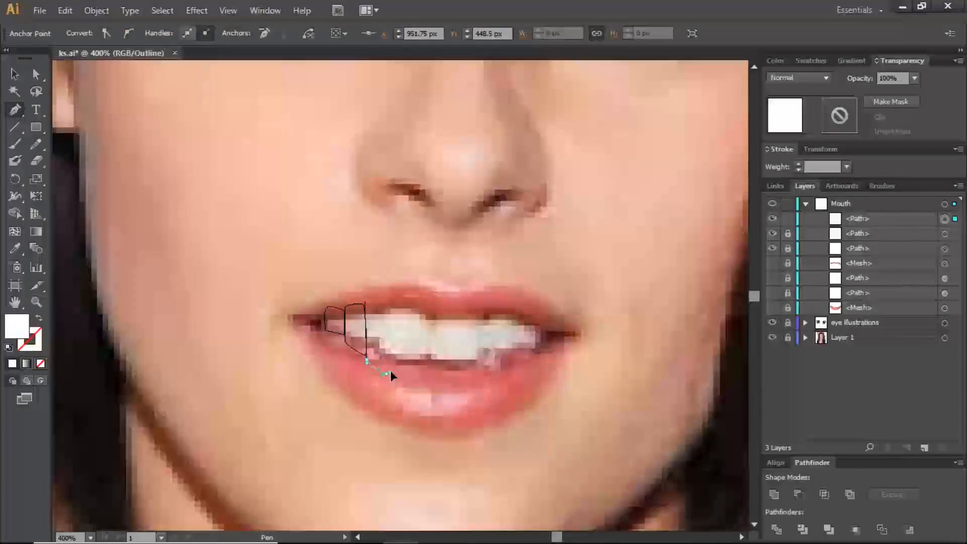
{"action": "left_click", "coordinate": [390, 299]}
{"action": "key", "text": "ctrl+z"}
{"action": "key", "text": "ctrl+z"}
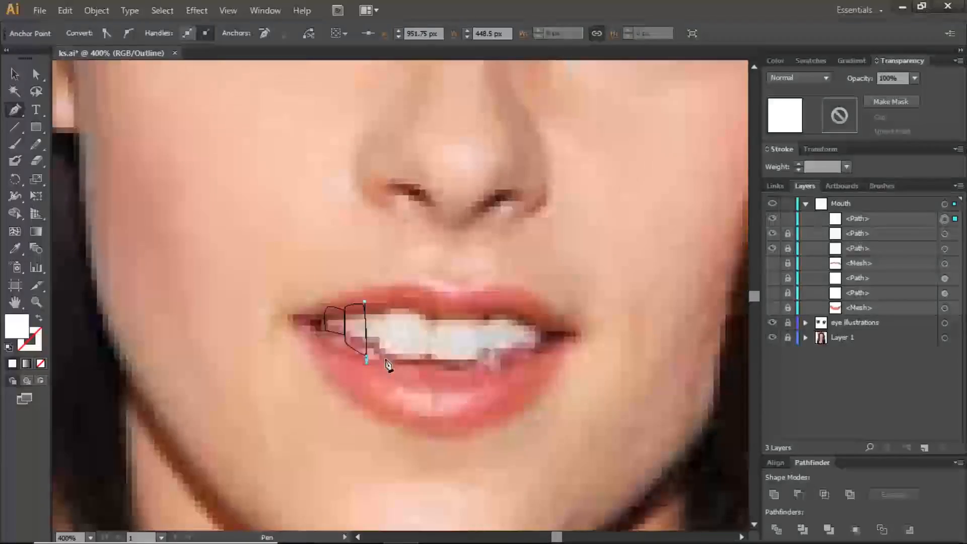
{"action": "key", "text": "ctrl+z"}
{"action": "left_click_drag", "start_coordinate": [386, 361], "coordinate": [386, 362]}
{"action": "key", "text": "ctrl+z"}
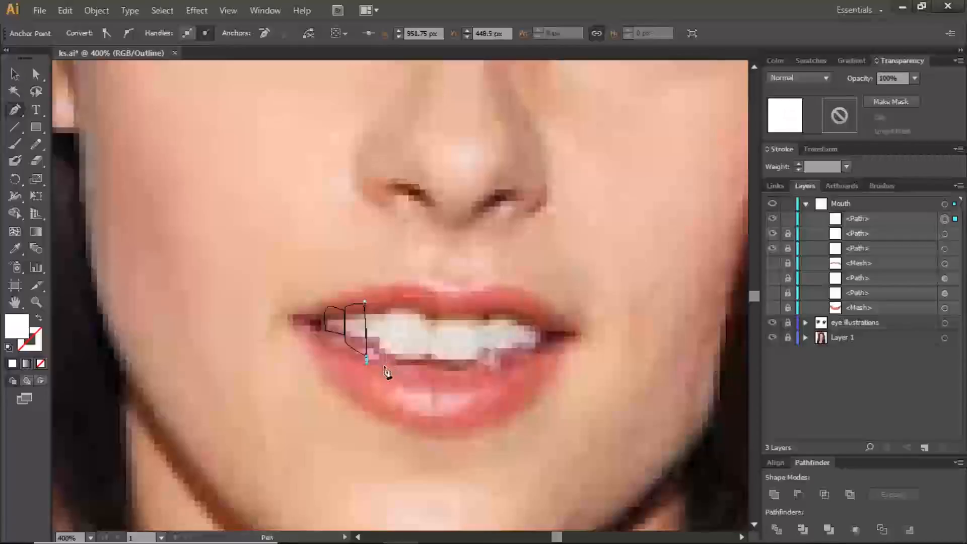
Extend the third tooth's path around its lower, right and upper edges, close it with a rounded top, and lock it
{"action": "left_click", "coordinate": [386, 369]}
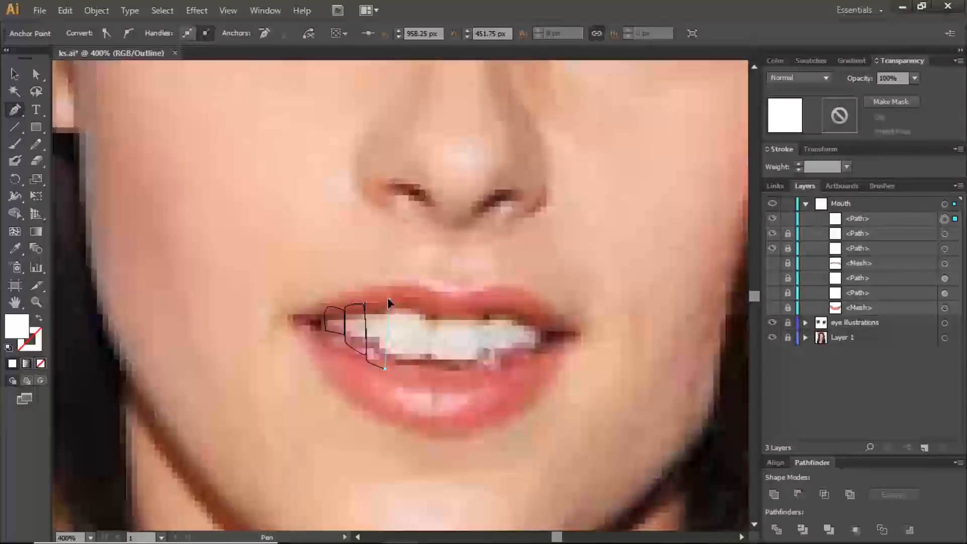
{"action": "left_click_drag", "start_coordinate": [384, 296], "coordinate": [368, 297]}
{"action": "key", "text": "ctrl+z"}
{"action": "left_click", "coordinate": [364, 303]}
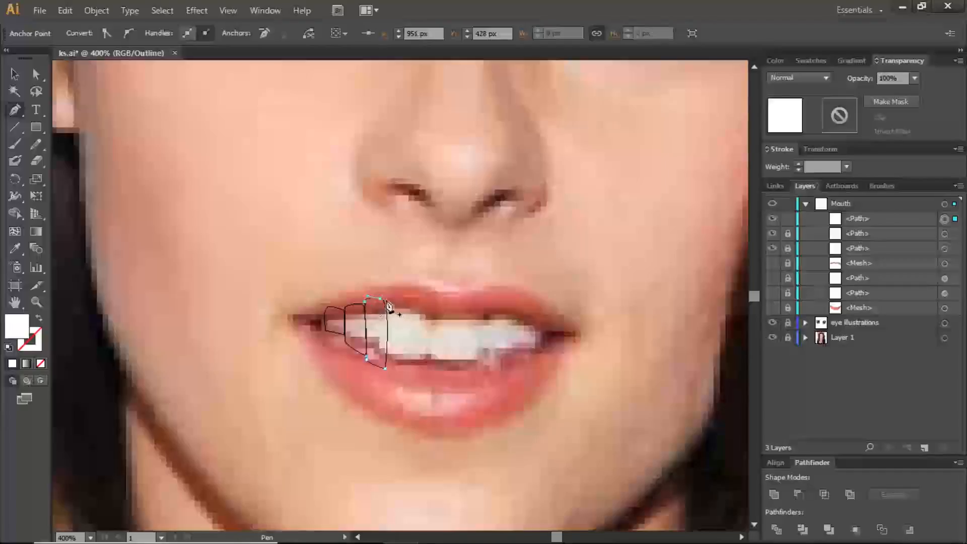
{"action": "left_click", "coordinate": [576, 287], "text": "ctrl"}
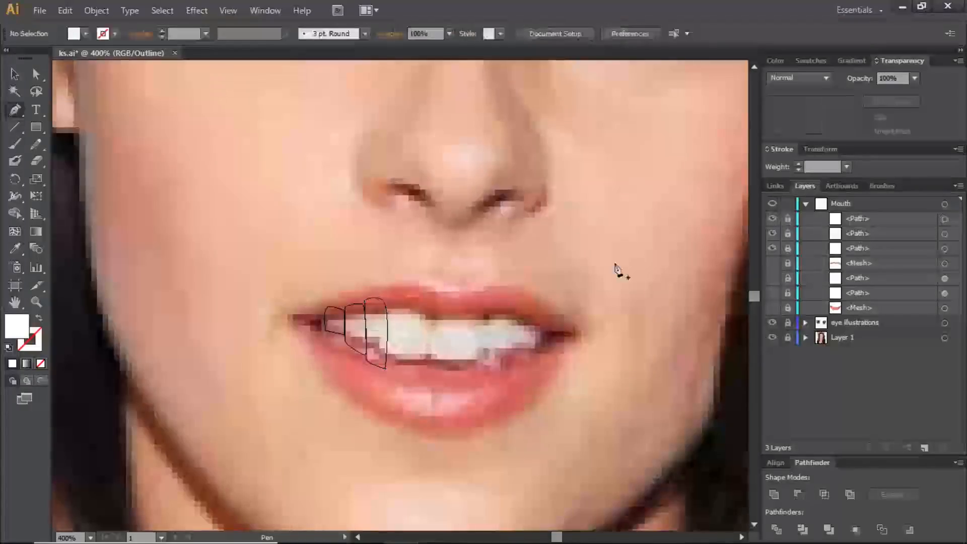
Trace the left front tooth as a wide closed path from the third tooth to the central gap, and lock it
{"action": "left_click", "coordinate": [387, 299]}
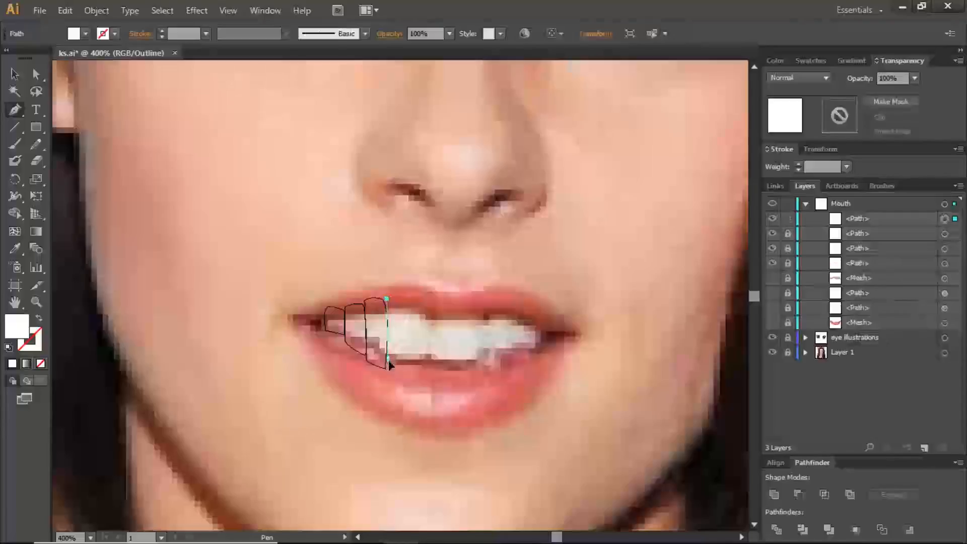
{"action": "left_click", "coordinate": [388, 361]}
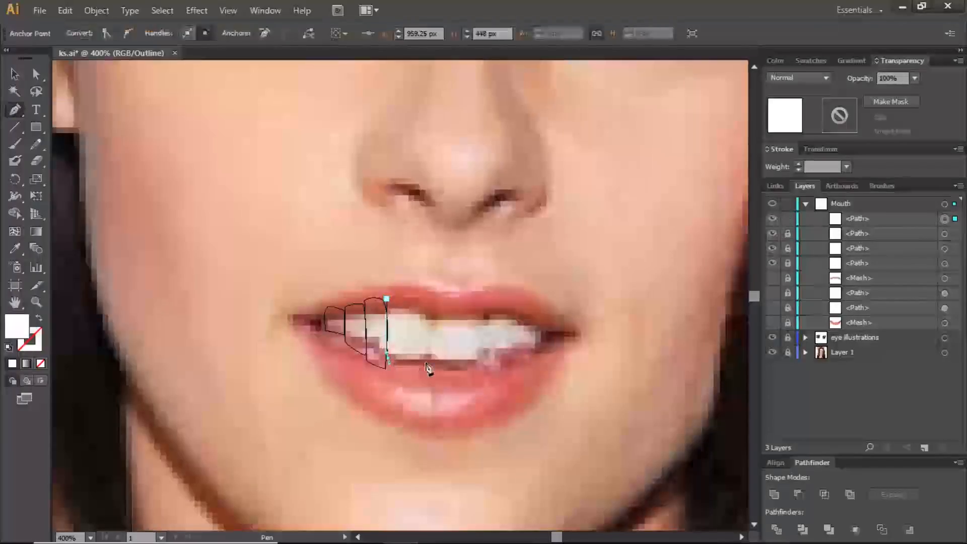
{"action": "left_click", "coordinate": [431, 360]}
{"action": "left_click_drag", "start_coordinate": [436, 362], "coordinate": [432, 356]}
{"action": "left_click", "coordinate": [432, 301]}
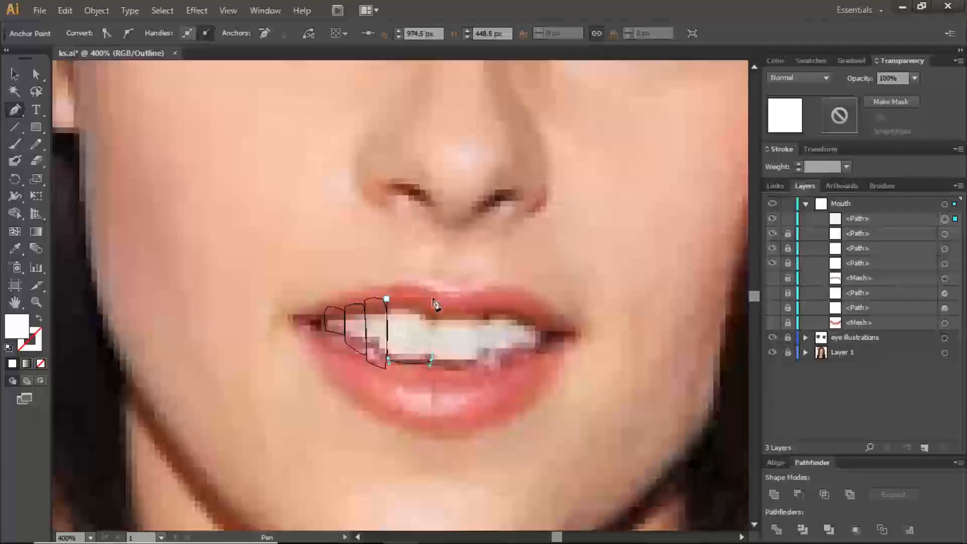
{"action": "left_click", "coordinate": [386, 299]}
{"action": "left_click_drag", "start_coordinate": [384, 304], "coordinate": [392, 315]}
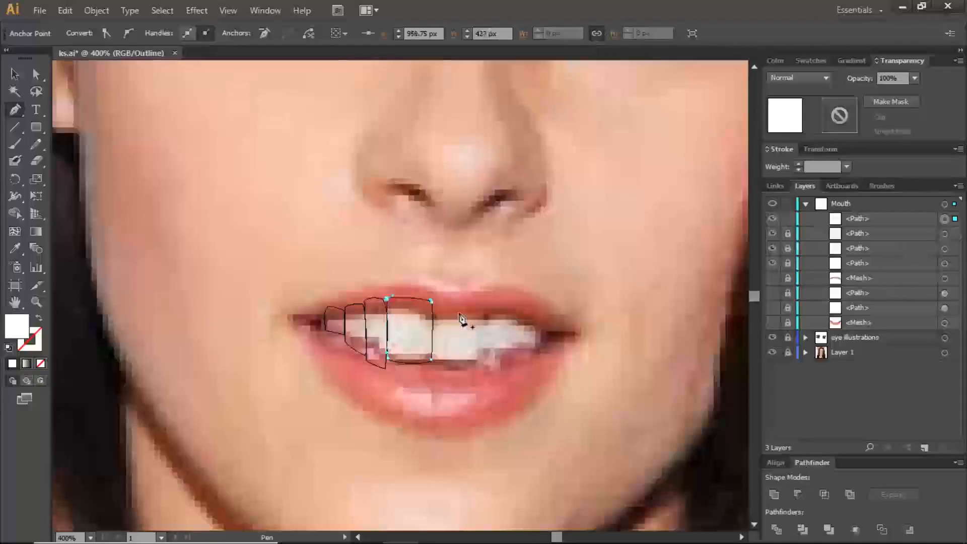
{"action": "left_click", "coordinate": [788, 218]}
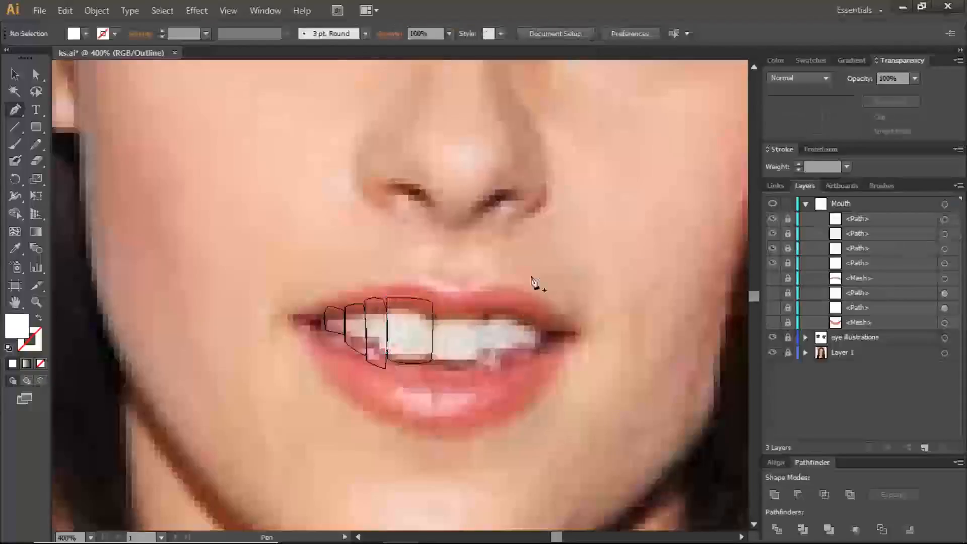
Trace the right front tooth as a closed path starting at the central gap between the front teeth, and lock it
{"action": "left_click", "coordinate": [433, 297]}
{"action": "left_click", "coordinate": [431, 363]}
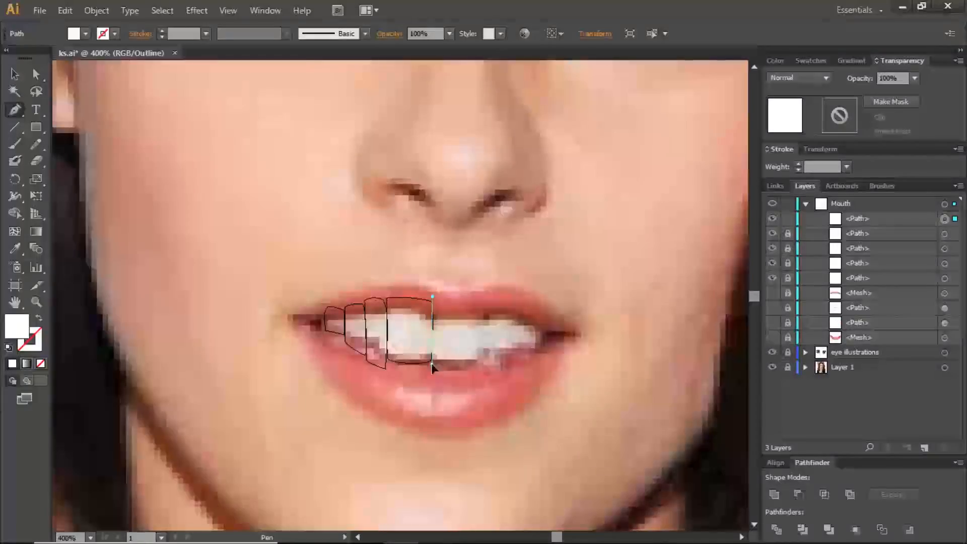
{"action": "left_click_drag", "start_coordinate": [433, 364], "coordinate": [434, 367]}
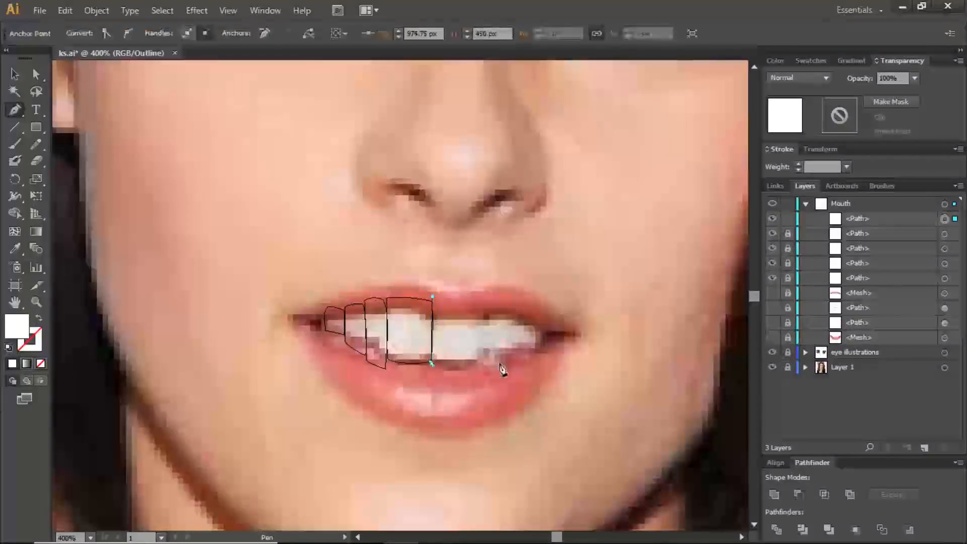
{"action": "left_click_drag", "start_coordinate": [484, 364], "coordinate": [480, 354]}
{"action": "left_click", "coordinate": [481, 298]}
{"action": "left_click", "coordinate": [433, 298]}
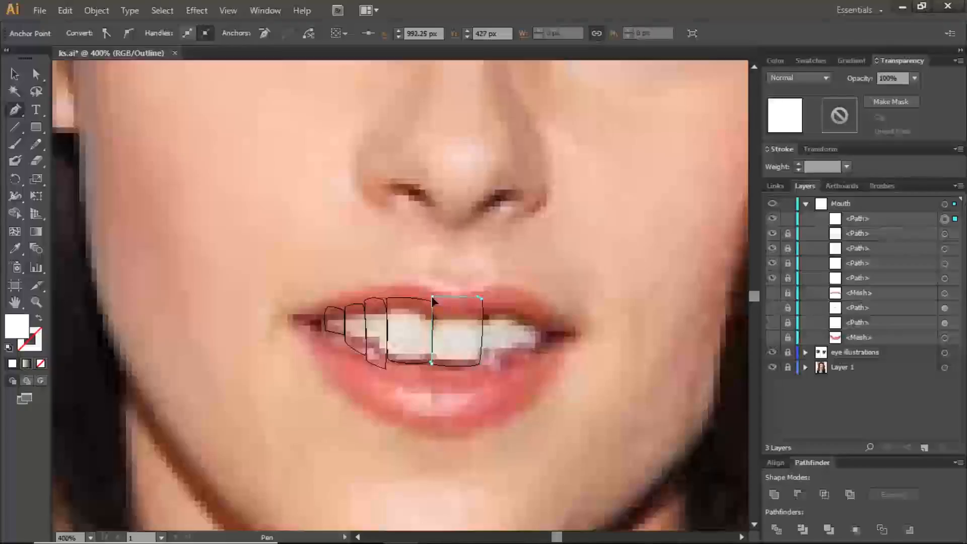
{"action": "left_click_drag", "start_coordinate": [428, 300], "coordinate": [428, 300]}
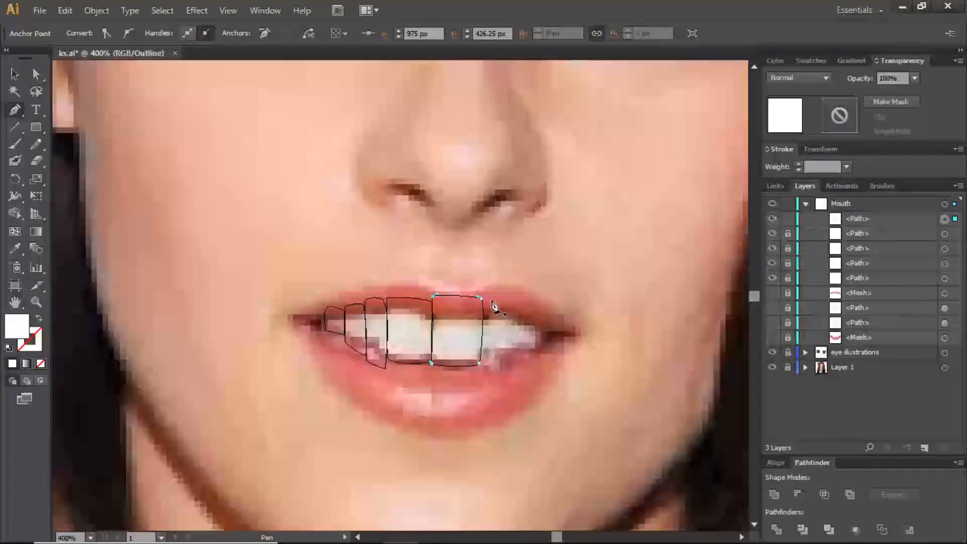
{"action": "left_click", "coordinate": [787, 220]}
Trace the tooth beside the right front tooth as a closed path with a rounded lower edge, and lock it
{"action": "left_click", "coordinate": [484, 300]}
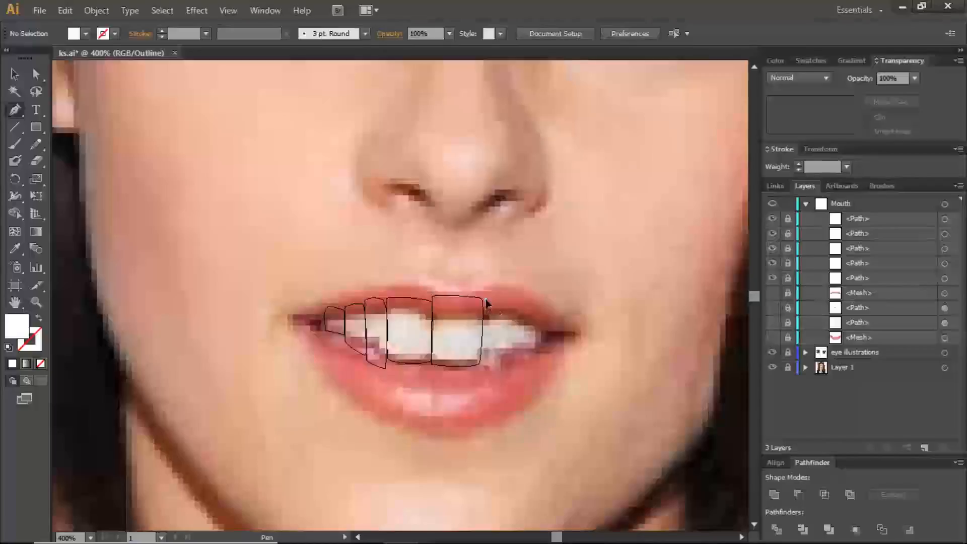
{"action": "left_click", "coordinate": [481, 359]}
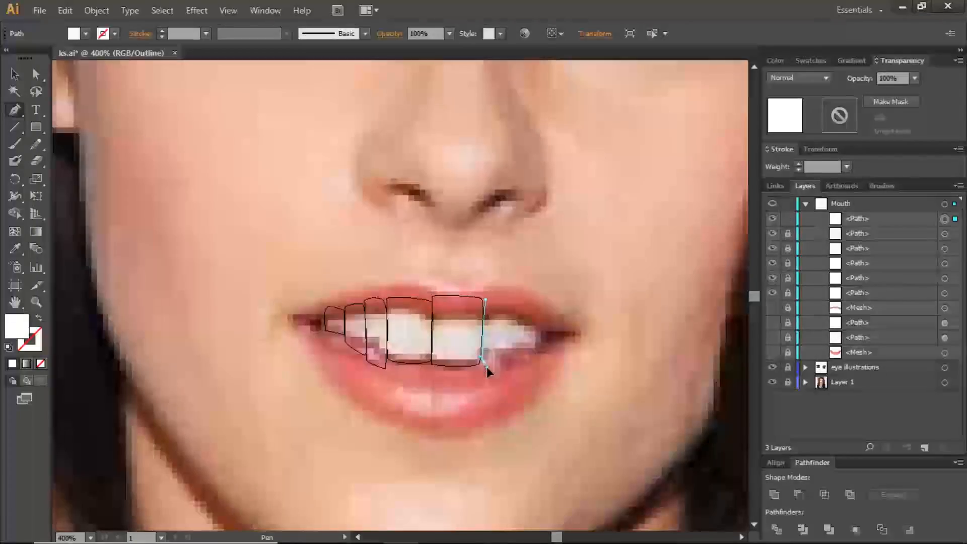
{"action": "left_click", "coordinate": [487, 370]}
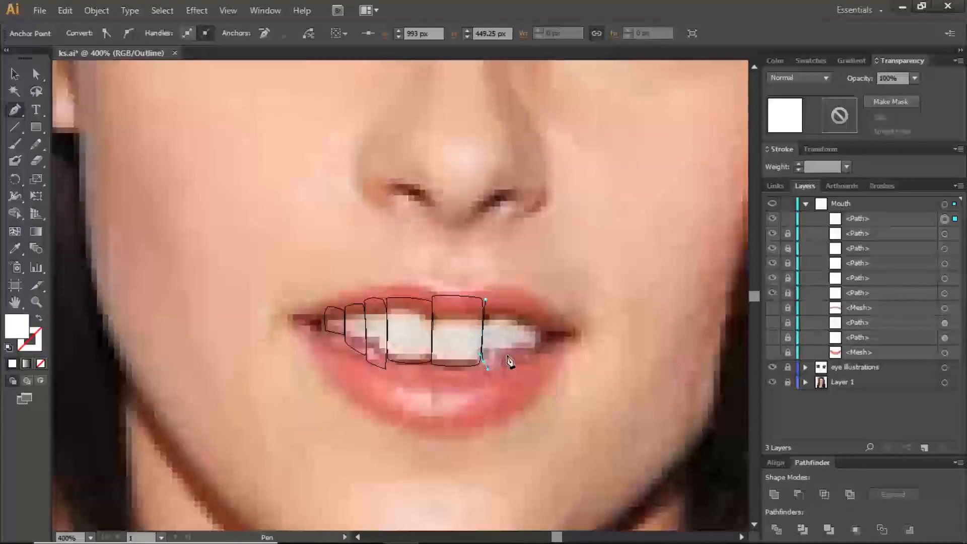
{"action": "left_click", "coordinate": [507, 356]}
{"action": "left_click", "coordinate": [513, 305]}
{"action": "left_click", "coordinate": [485, 301]}
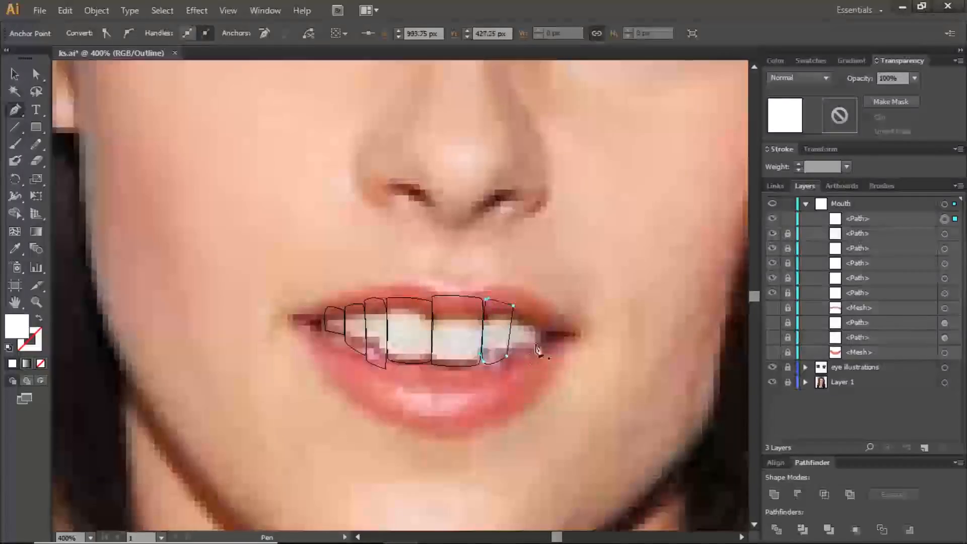
{"action": "left_click", "coordinate": [787, 218]}
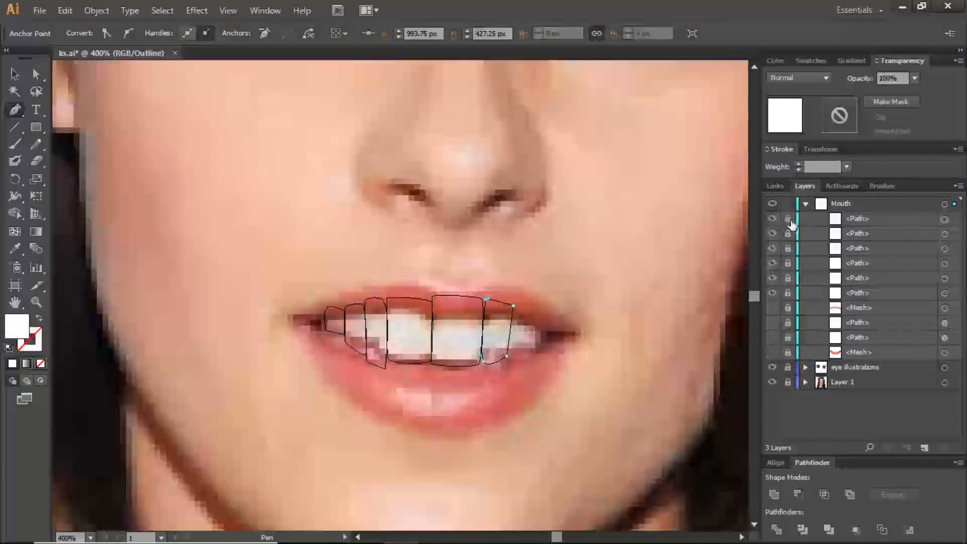
Trace the last two teeth toward the right corner of the mouth as closed paths
{"action": "left_click", "coordinate": [517, 304]}
{"action": "left_click", "coordinate": [511, 357]}
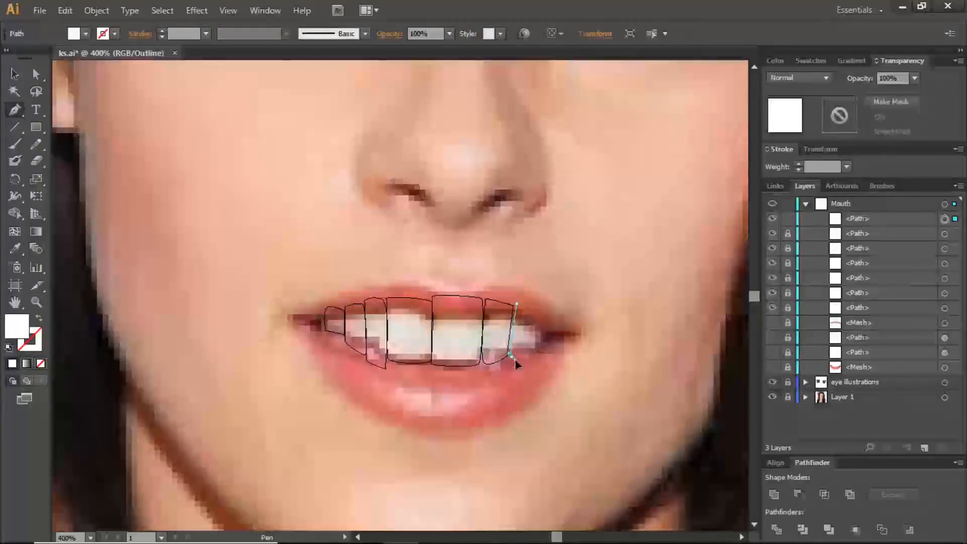
{"action": "left_click_drag", "start_coordinate": [518, 369], "coordinate": [520, 366]}
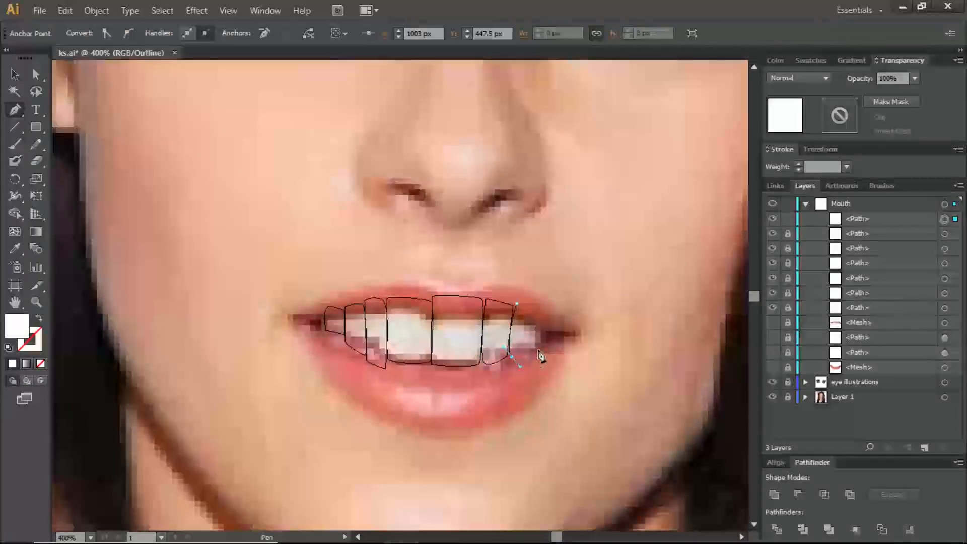
{"action": "left_click", "coordinate": [530, 349]}
{"action": "key", "text": "ctrl+z"}
{"action": "key", "text": "ctrl+z"}
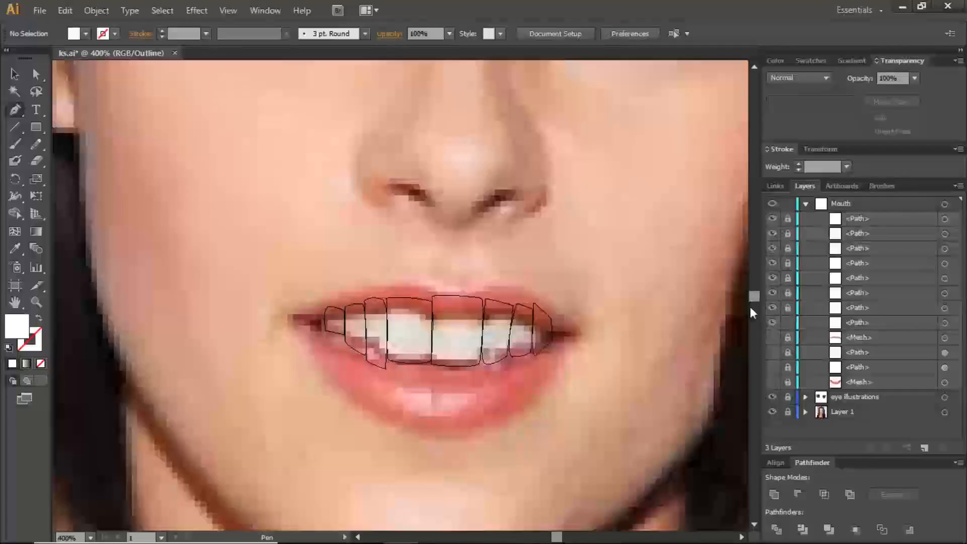
Unlock all eight tooth paths, select them together, and group them
{"action": "left_click_drag", "start_coordinate": [789, 308], "coordinate": [791, 247]}
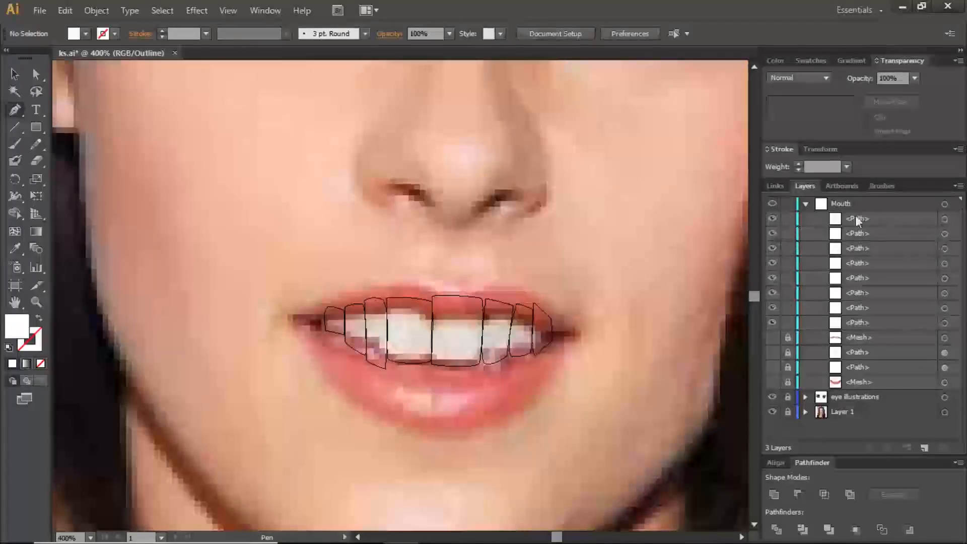
{"action": "left_click", "coordinate": [945, 218]}
{"action": "left_click", "coordinate": [945, 234], "text": "shift"}
{"action": "left_click", "coordinate": [945, 248], "text": "shift"}
{"action": "left_click", "coordinate": [946, 263], "text": "shift"}
{"action": "left_click", "coordinate": [945, 279], "text": "shift"}
{"action": "left_click", "coordinate": [945, 293], "text": "shift"}
{"action": "left_click", "coordinate": [946, 307], "text": "shift"}
{"action": "left_click", "coordinate": [946, 322], "text": "shift"}
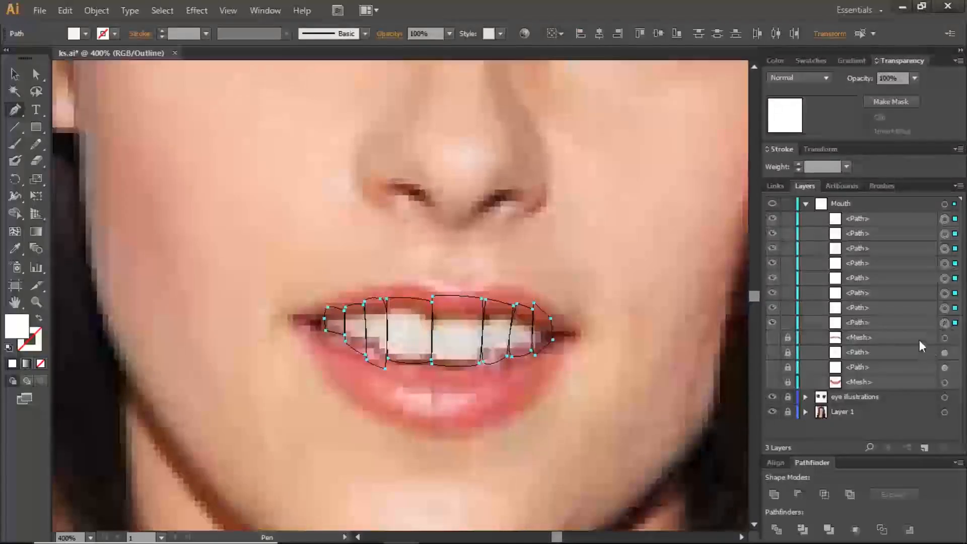
{"action": "key", "text": "ctrl+g"}
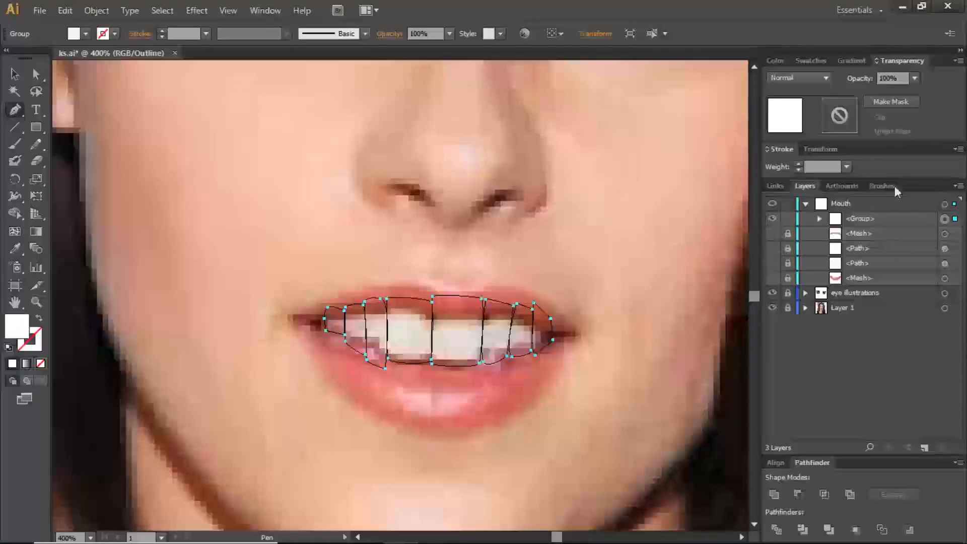
Return to preview display, show the lip meshes and shading paths, and move the teeth group beneath the lips in the Mouth layer
{"action": "key", "text": "ctrl+y"}
{"action": "left_click", "coordinate": [772, 203]}
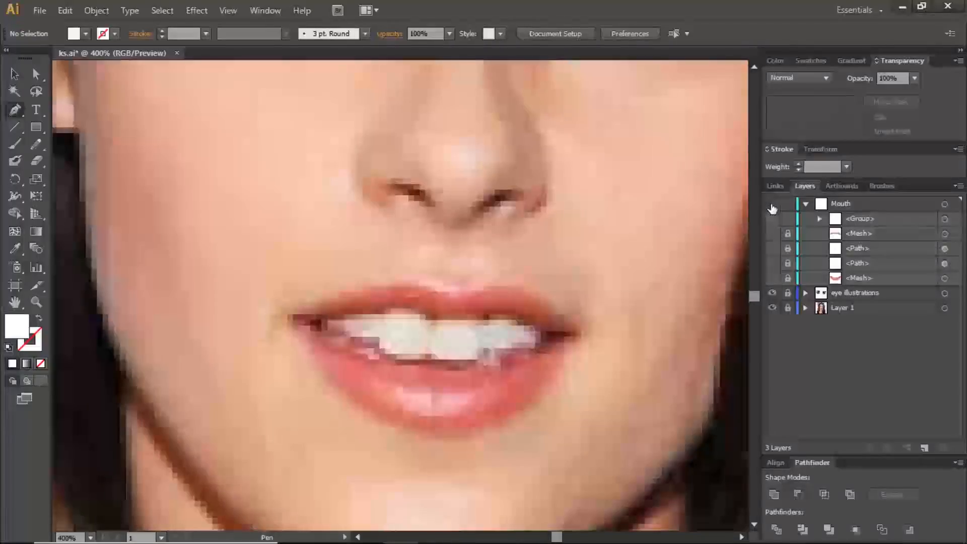
{"action": "left_click", "coordinate": [773, 204]}
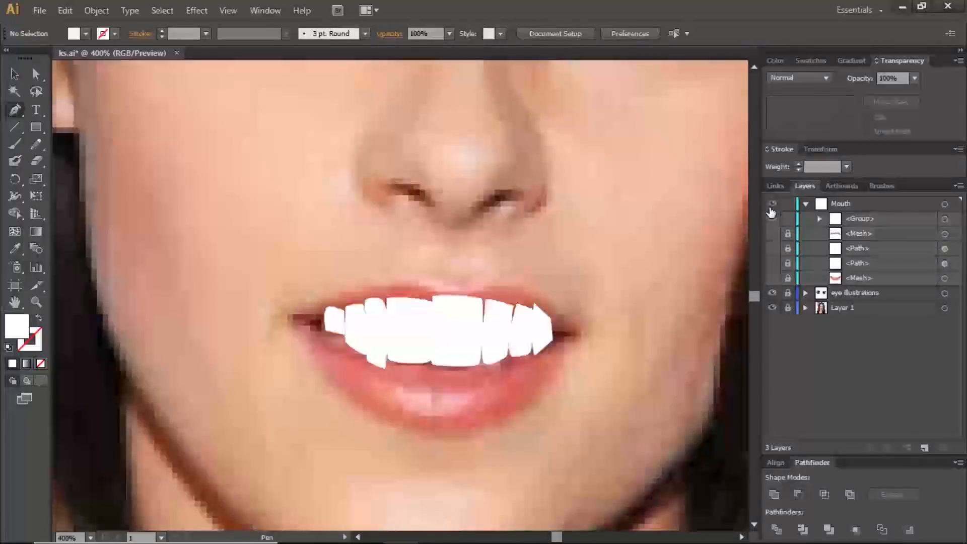
{"action": "left_click", "coordinate": [772, 277]}
{"action": "left_click_drag", "start_coordinate": [881, 222], "coordinate": [872, 285]}
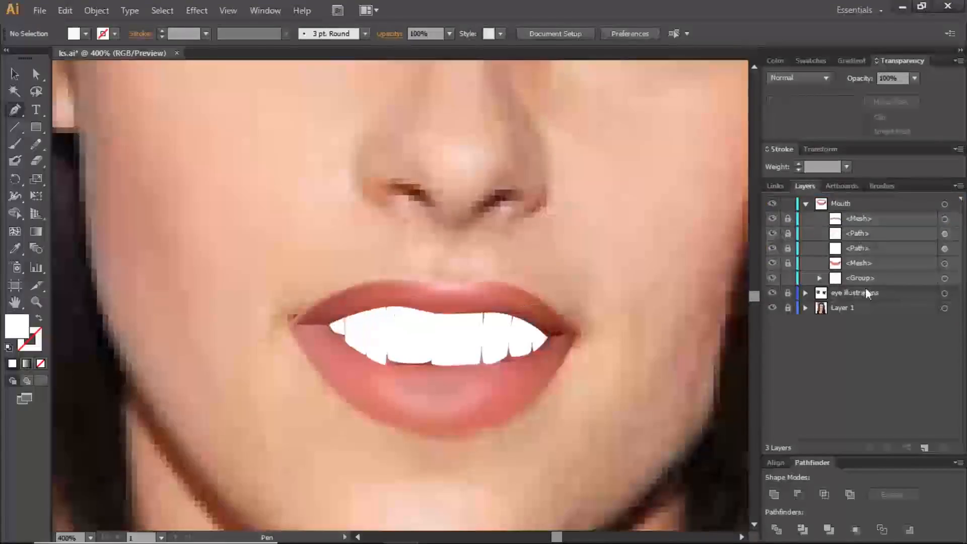
Compare the whole portrait with and without the white teeth group, and leave the group hidden
{"action": "key", "text": "ctrl"}
{"action": "key", "text": "ctrl+minus"}
{"action": "key", "text": "ctrl+minus"}
{"action": "key", "text": "ctrl+minus"}
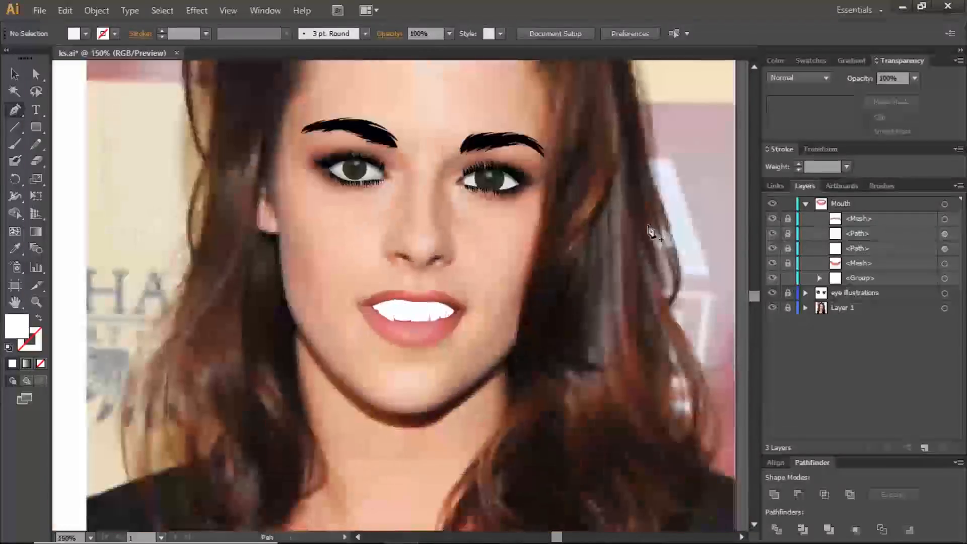
{"action": "key", "text": "ctrl+minus"}
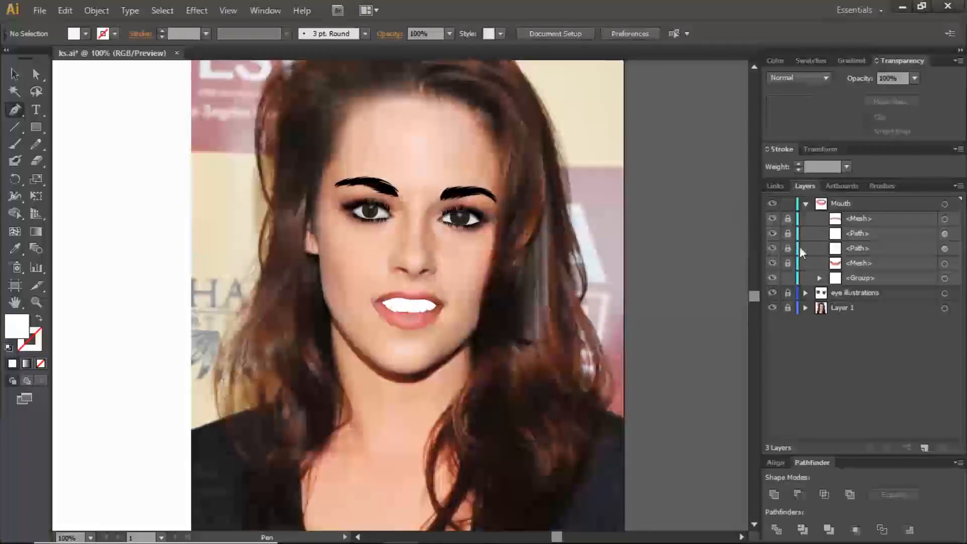
{"action": "left_click", "coordinate": [772, 279]}
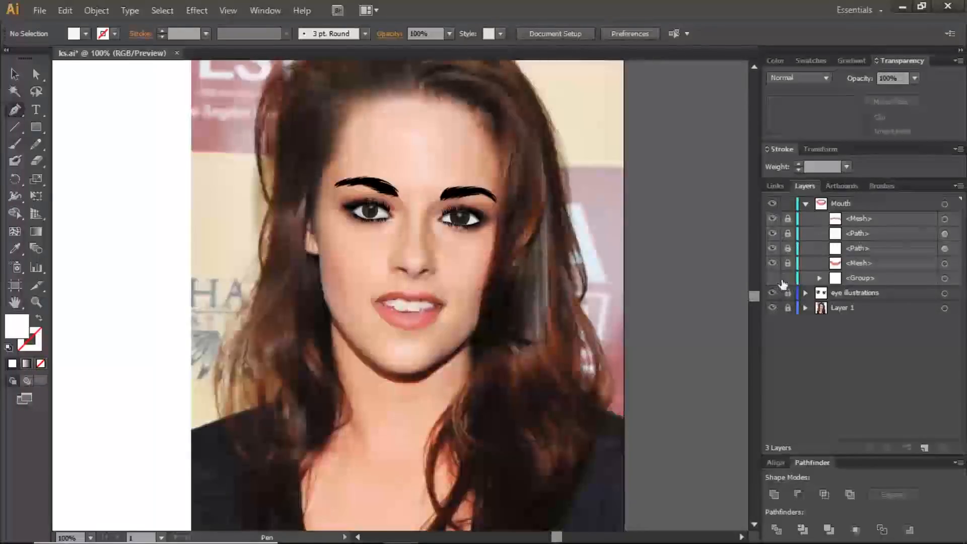
{"action": "left_click", "coordinate": [772, 278]}
{"action": "left_click", "coordinate": [772, 278]}
{"action": "left_click", "coordinate": [772, 279]}
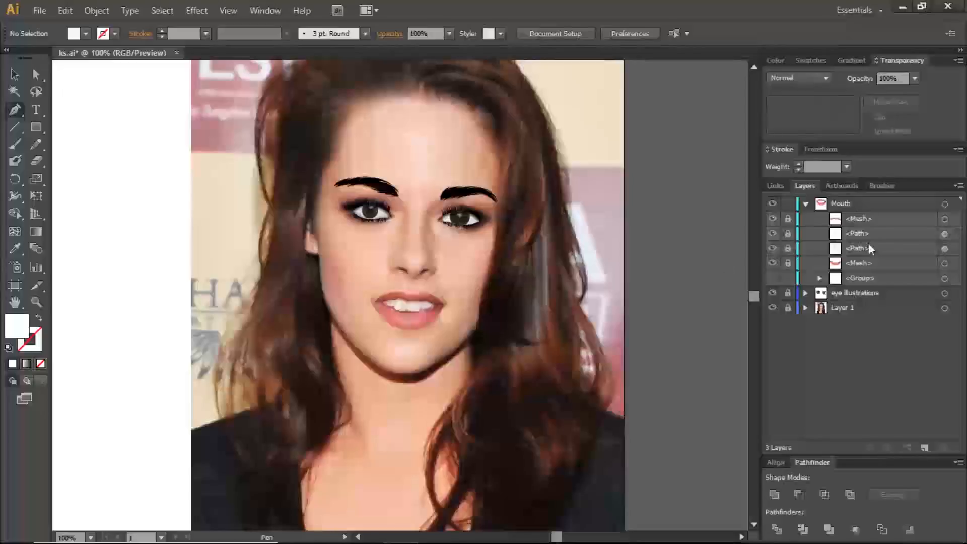
Start a new path for the left front tooth, running down its left side and along its lower edge
{"action": "left_click", "coordinate": [871, 218]}
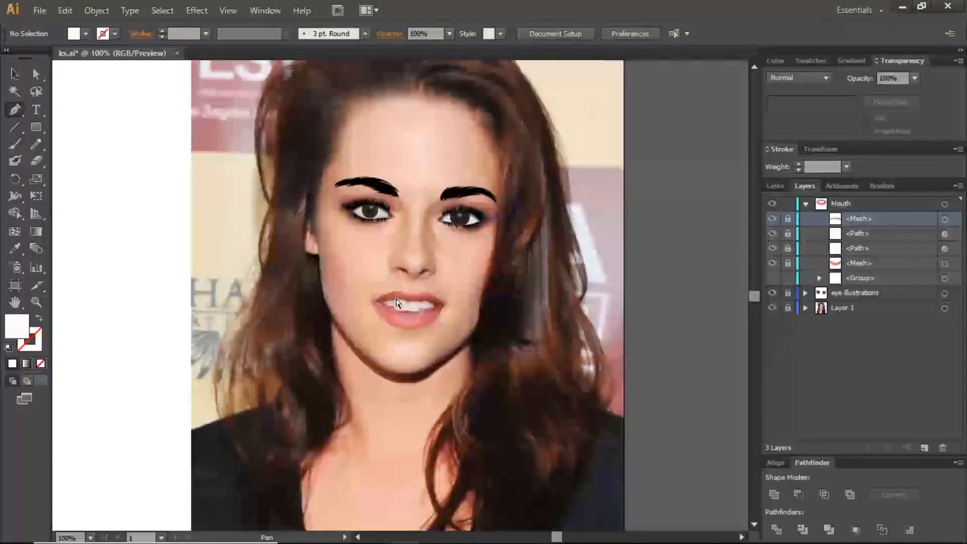
{"action": "key", "text": "ctrl+equal"}
{"action": "key", "text": "ctrl+equal"}
{"action": "key", "text": "ctrl+equal"}
{"action": "key", "text": "ctrl+equal"}
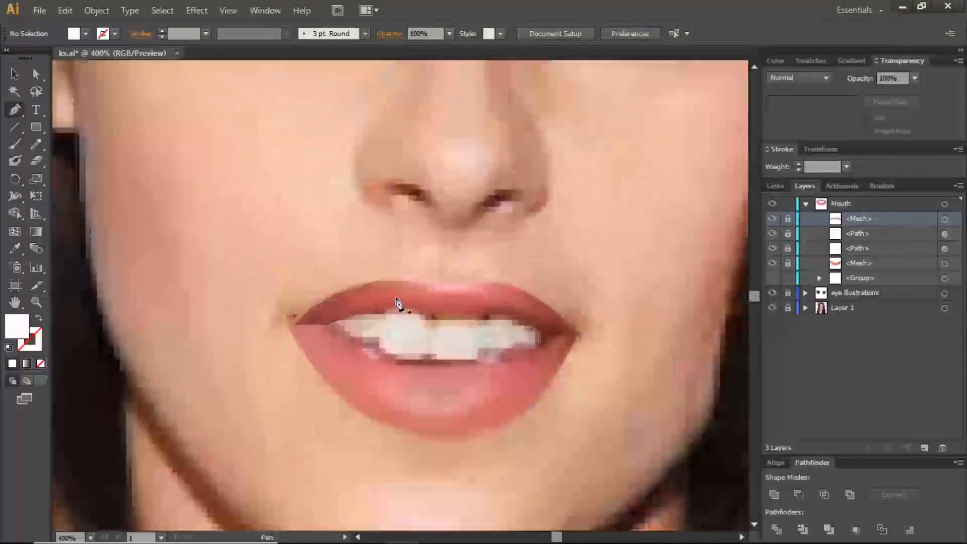
{"action": "left_click", "coordinate": [388, 302]}
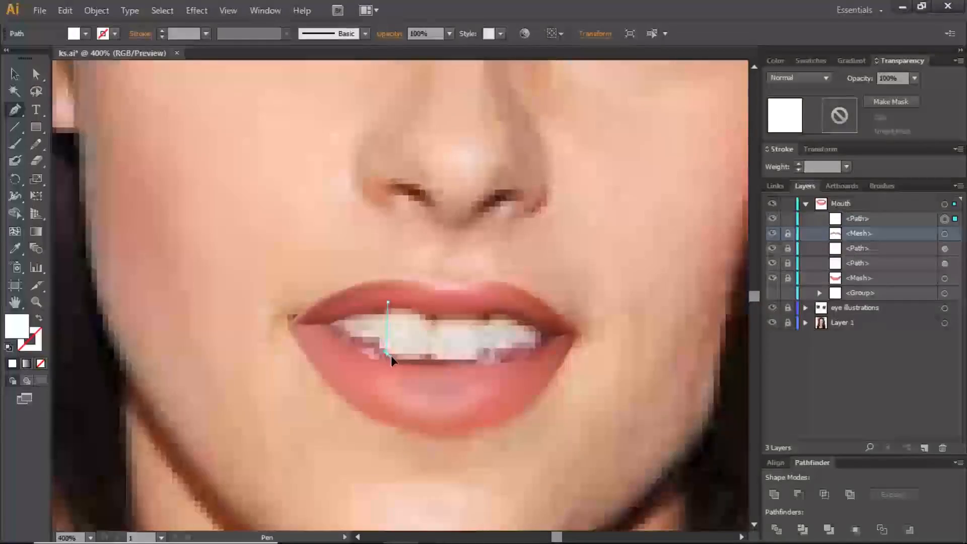
{"action": "left_click", "coordinate": [387, 354]}
{"action": "left_click", "coordinate": [423, 361]}
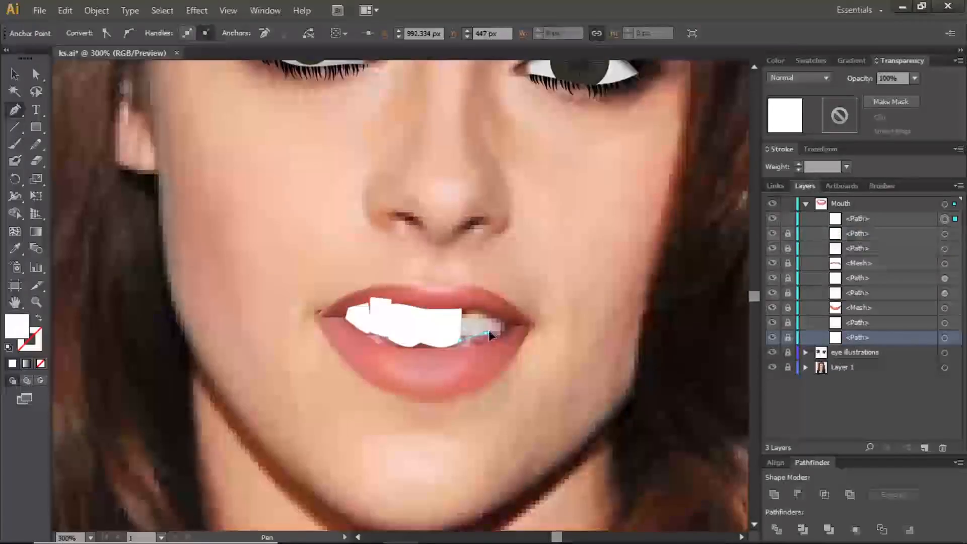
Finish the simplified path of the tooth beside the right front tooth, and lock it
{"action": "left_click", "coordinate": [487, 333]}
{"action": "left_click", "coordinate": [486, 304]}
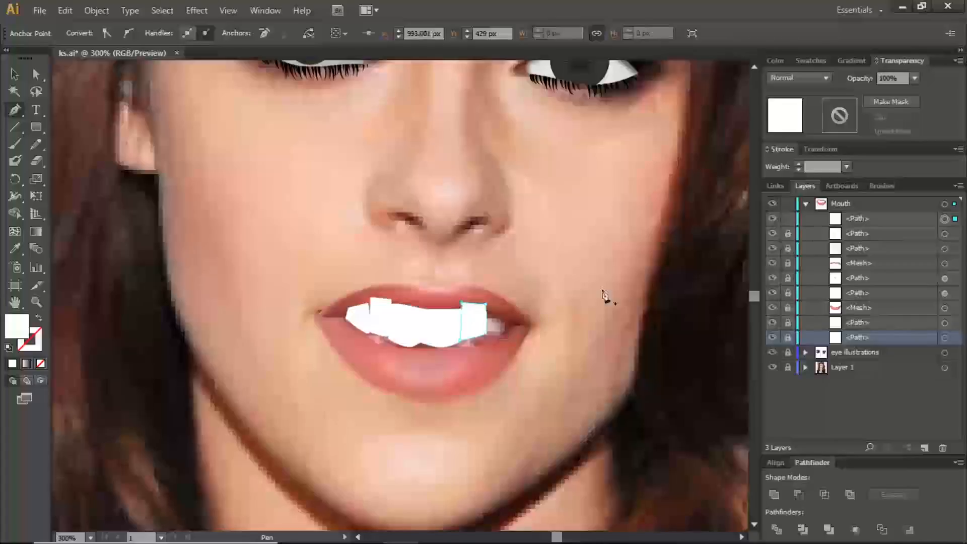
{"action": "left_click", "coordinate": [787, 219]}
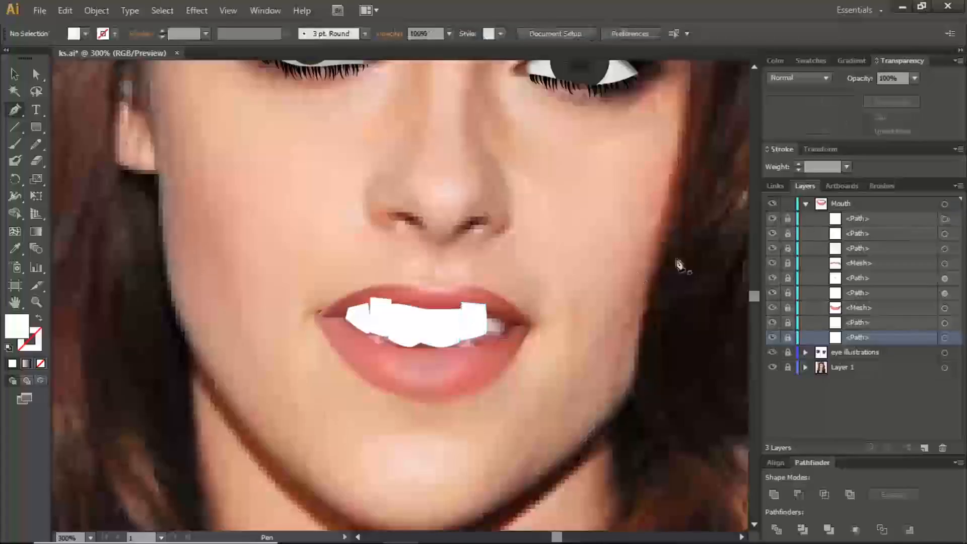
Trace the outermost tooth near the right corner of the mouth as a closed straight-edged path, and lock it
{"action": "left_click", "coordinate": [486, 304]}
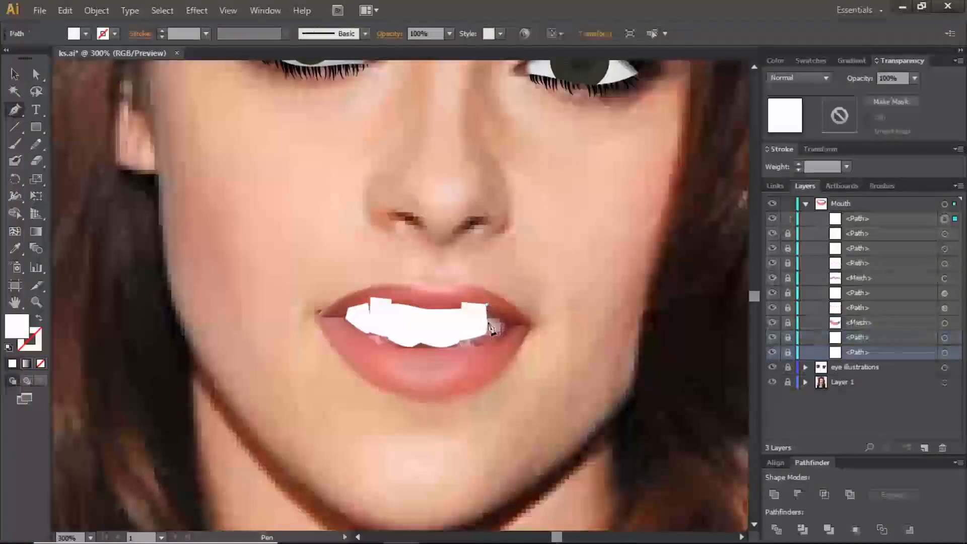
{"action": "left_click", "coordinate": [486, 334]}
{"action": "left_click", "coordinate": [506, 334]}
{"action": "left_click", "coordinate": [509, 314]}
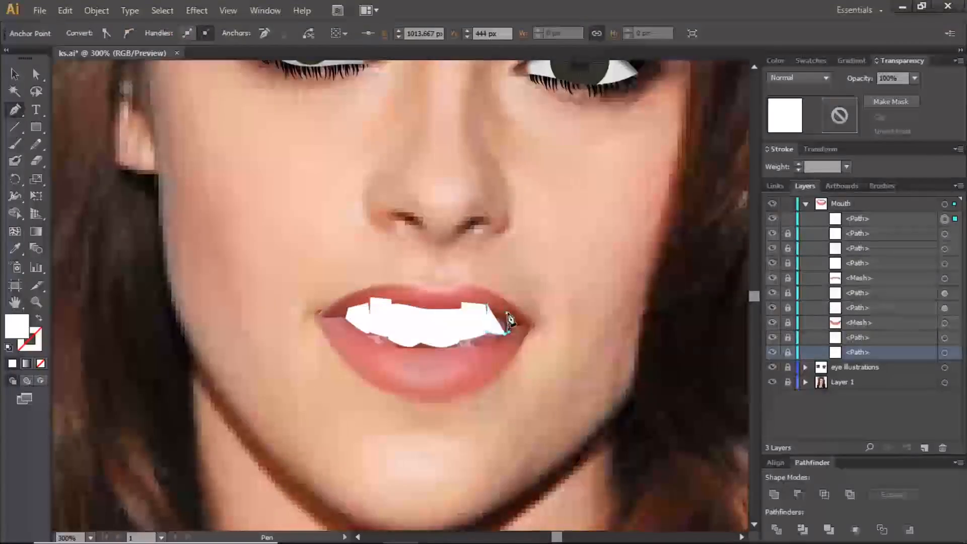
{"action": "left_click", "coordinate": [488, 305]}
{"action": "left_click", "coordinate": [787, 220]}
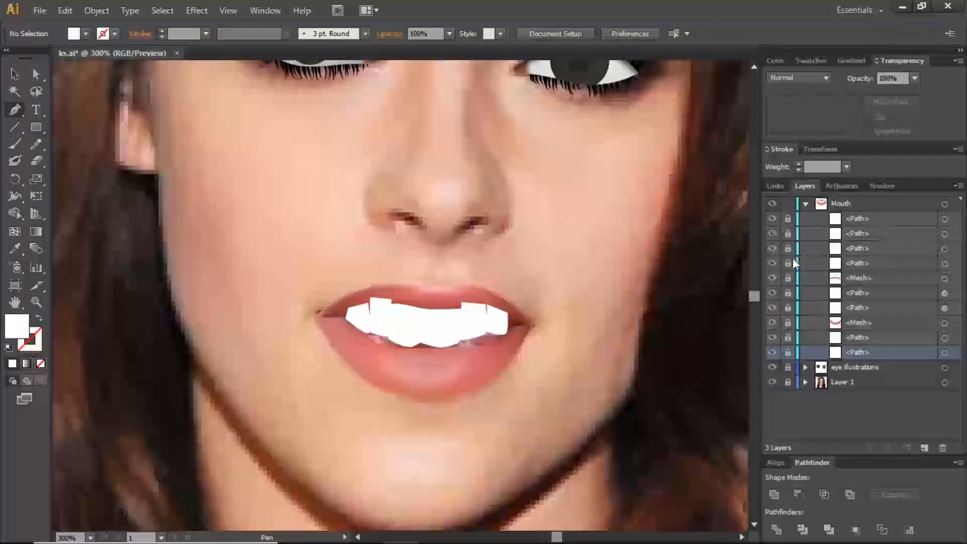
Unlock and group the six new tooth paths, and move the group beneath the lips in the Mouth layer
{"action": "left_click", "coordinate": [788, 233]}
{"action": "left_click", "coordinate": [788, 218]}
{"action": "left_click", "coordinate": [944, 219]}
{"action": "left_click", "coordinate": [944, 233], "text": "shift"}
{"action": "left_click", "coordinate": [945, 248], "text": "shift"}
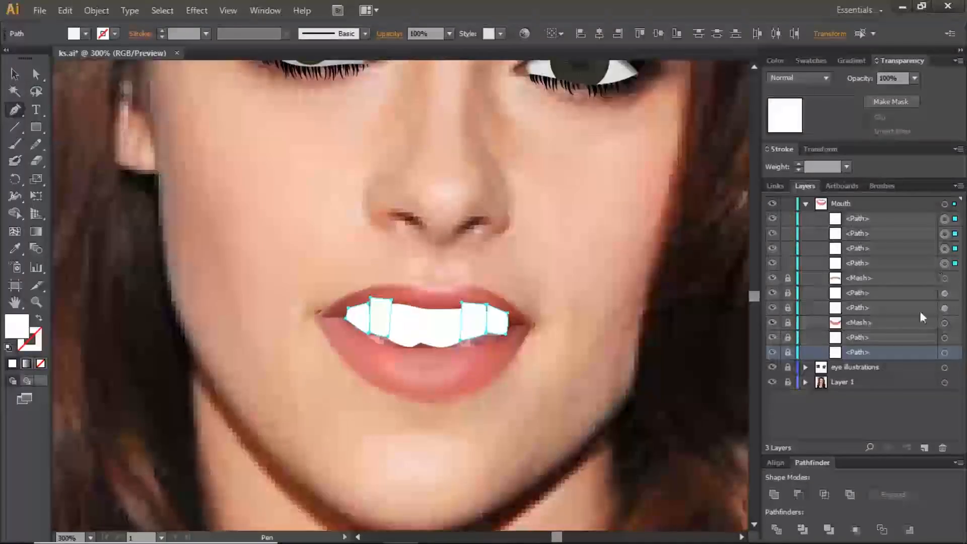
{"action": "left_click", "coordinate": [788, 339]}
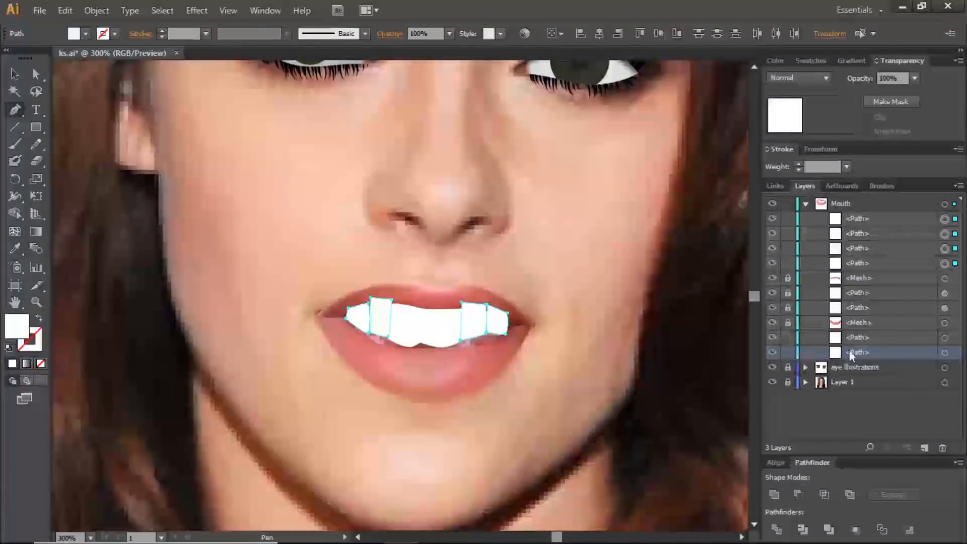
{"action": "left_click", "coordinate": [945, 353], "text": "shift"}
{"action": "left_click", "coordinate": [944, 337], "text": "shift"}
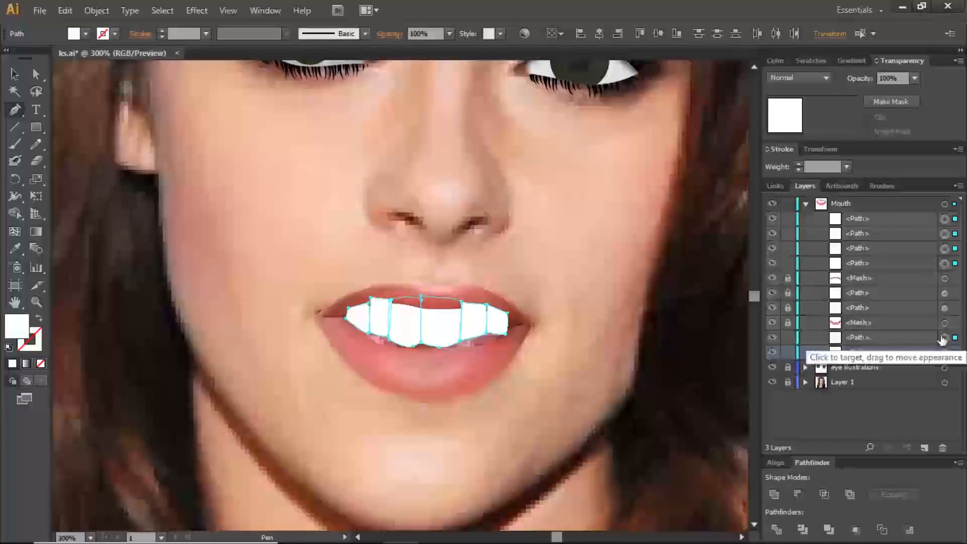
{"action": "key", "text": "ctrl+g"}
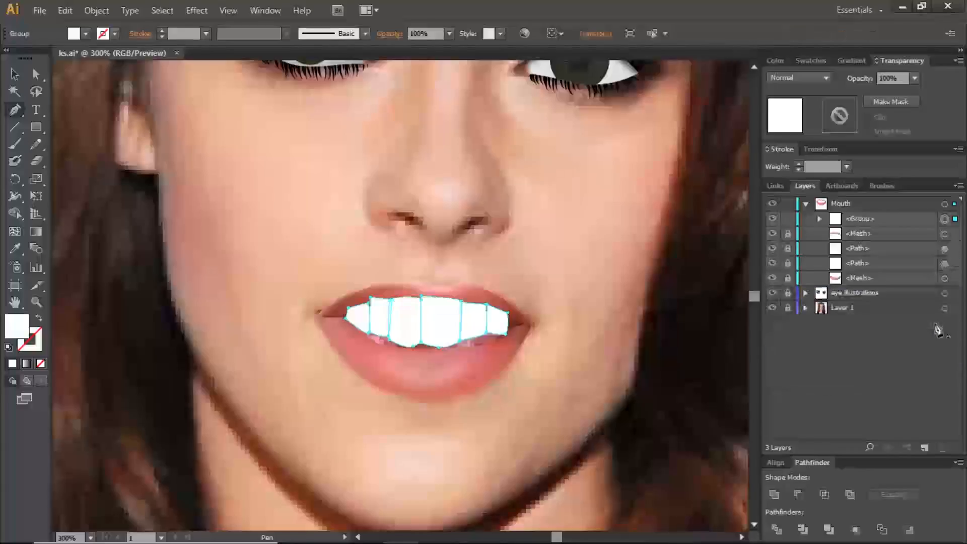
{"action": "left_click_drag", "start_coordinate": [892, 218], "coordinate": [893, 280]}
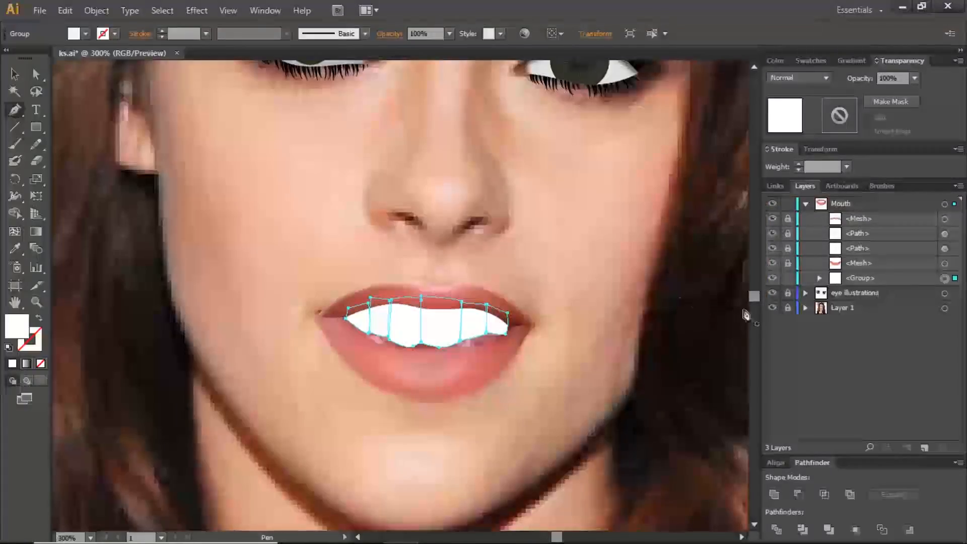
Check the new teeth group by toggling its visibility and viewing it in the whole portrait and up close
{"action": "left_click", "coordinate": [773, 279]}
{"action": "left_click", "coordinate": [771, 279]}
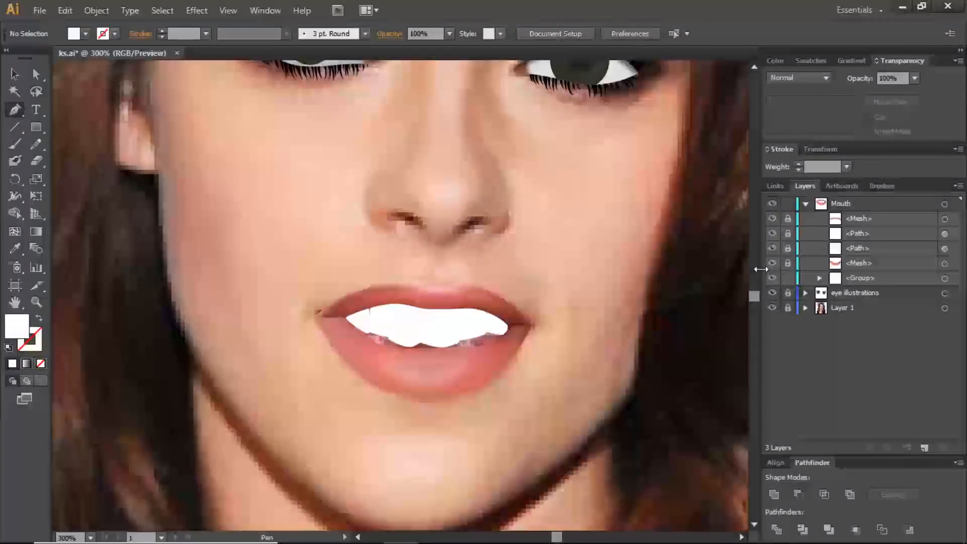
{"action": "key", "text": "ctrl+minus"}
{"action": "key", "text": "ctrl+minus"}
{"action": "key", "text": "ctrl+minus"}
{"action": "key", "text": "ctrl+minus"}
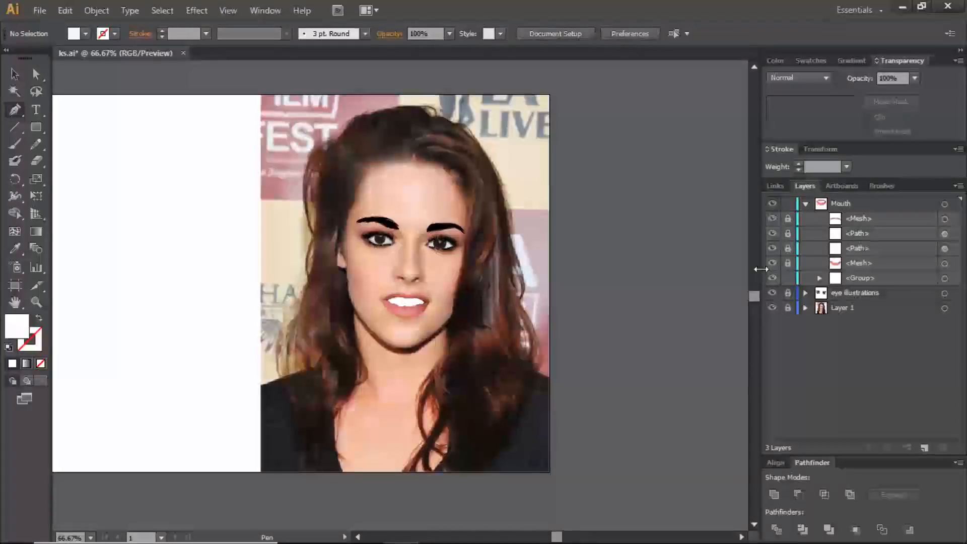
{"action": "key", "text": "ctrl+plus"}
{"action": "key", "text": "ctrl+plus"}
{"action": "key", "text": "ctrl+plus"}
{"action": "key", "text": "ctrl+plus"}
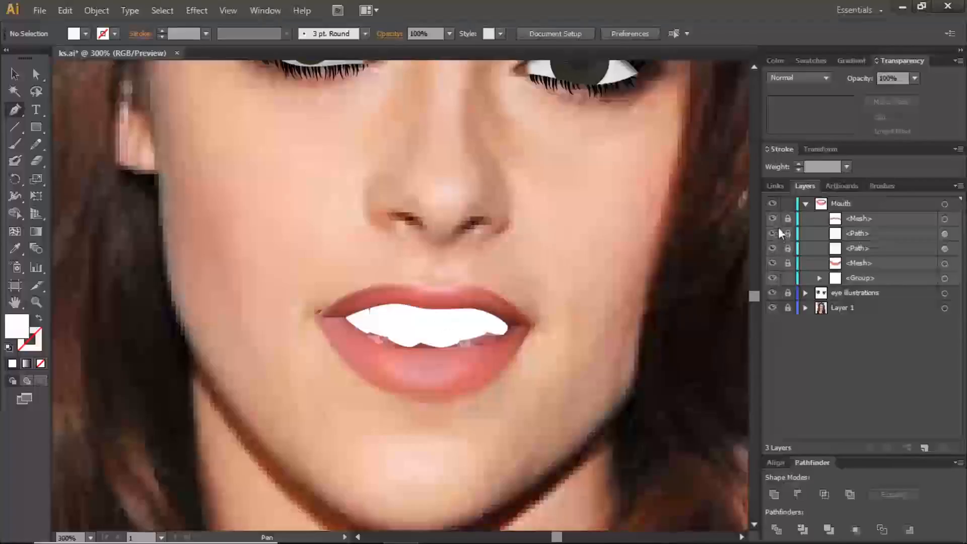
Hide the lip meshes and shading paths, and show the teeth group in outline view over the photo
{"action": "left_click_drag", "start_coordinate": [773, 220], "coordinate": [773, 267]}
{"action": "left_click", "coordinate": [773, 278]}
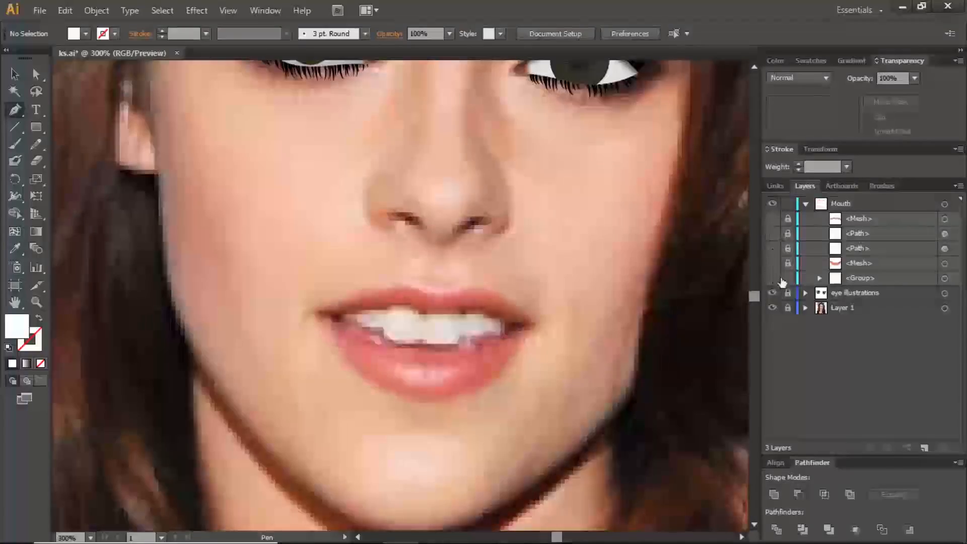
{"action": "left_click", "coordinate": [772, 277]}
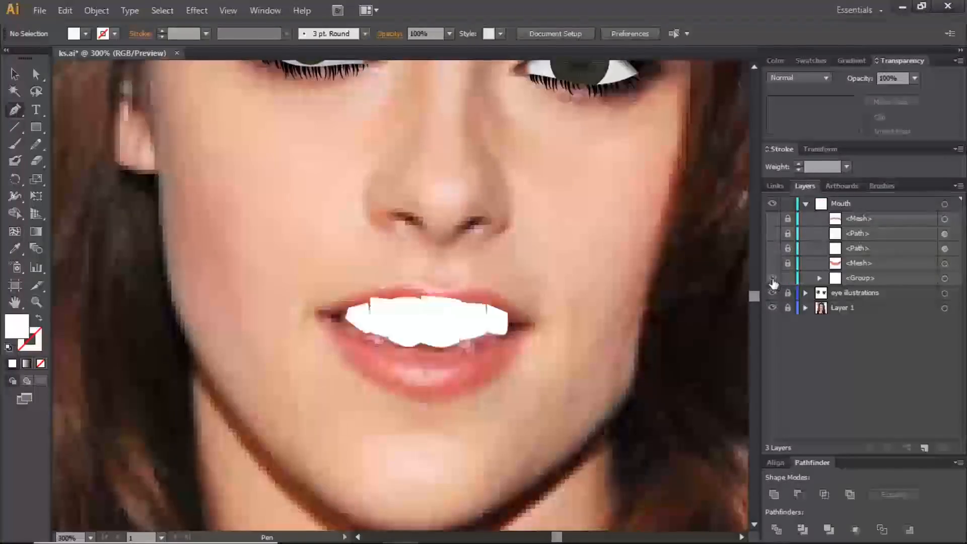
{"action": "left_click", "coordinate": [772, 204], "text": "ctrl"}
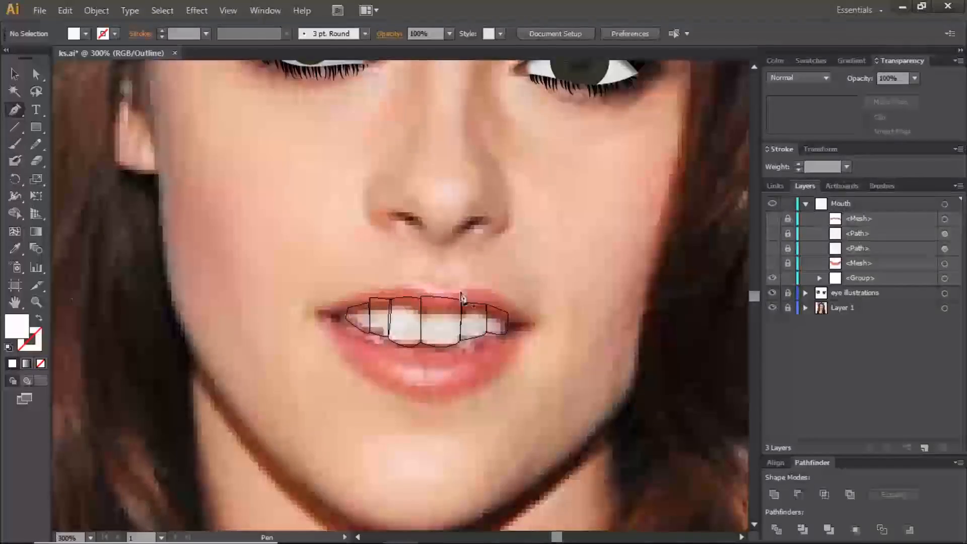
Set the fill of the whole teeth group to the off-white f4f2f2
{"action": "left_click", "coordinate": [945, 280]}
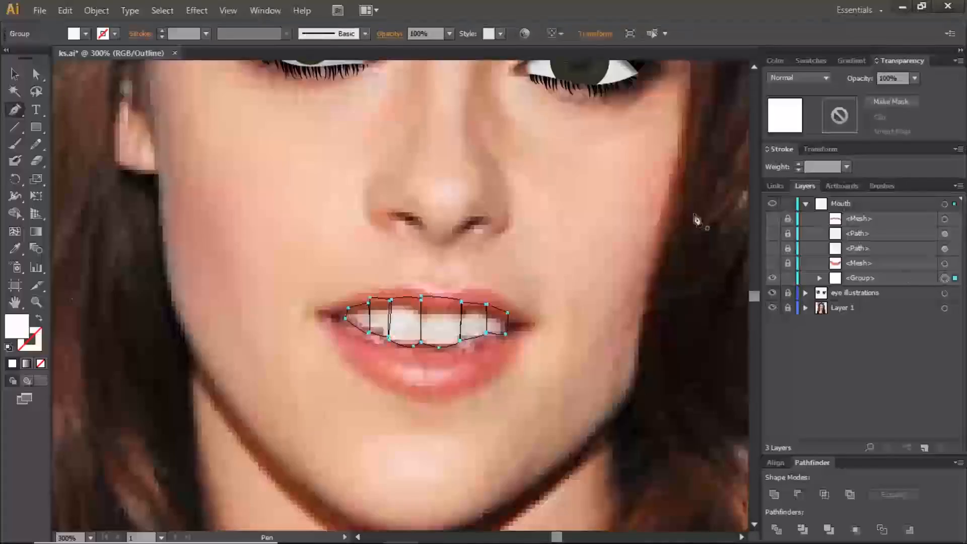
{"action": "double_click", "coordinate": [17, 326]}
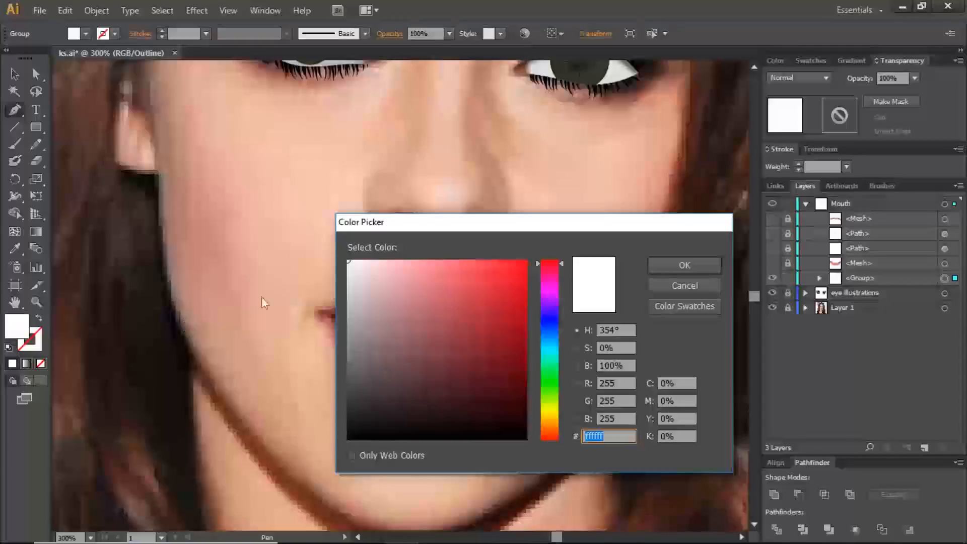
{"action": "left_click", "coordinate": [349, 266]}
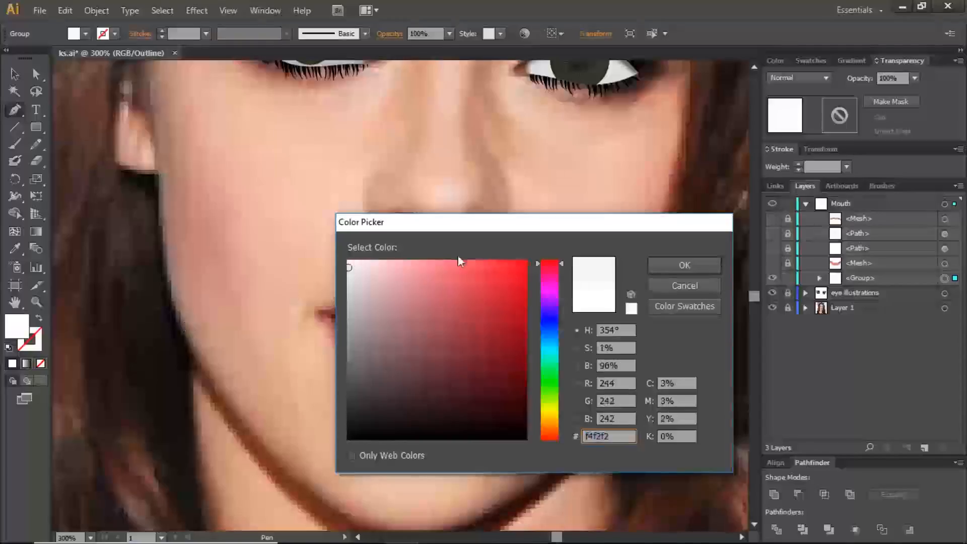
{"action": "left_click", "coordinate": [684, 265]}
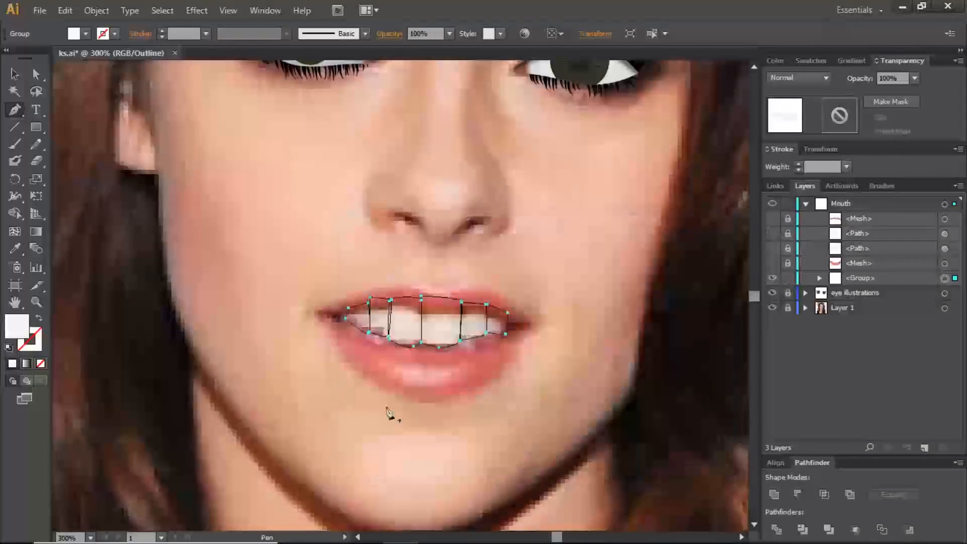
Return the Mouth layer to preview view and show the lip meshes and shading paths again
{"action": "left_click", "coordinate": [773, 203], "text": "ctrl"}
{"action": "left_click", "coordinate": [772, 203]}
{"action": "left_click", "coordinate": [772, 203]}
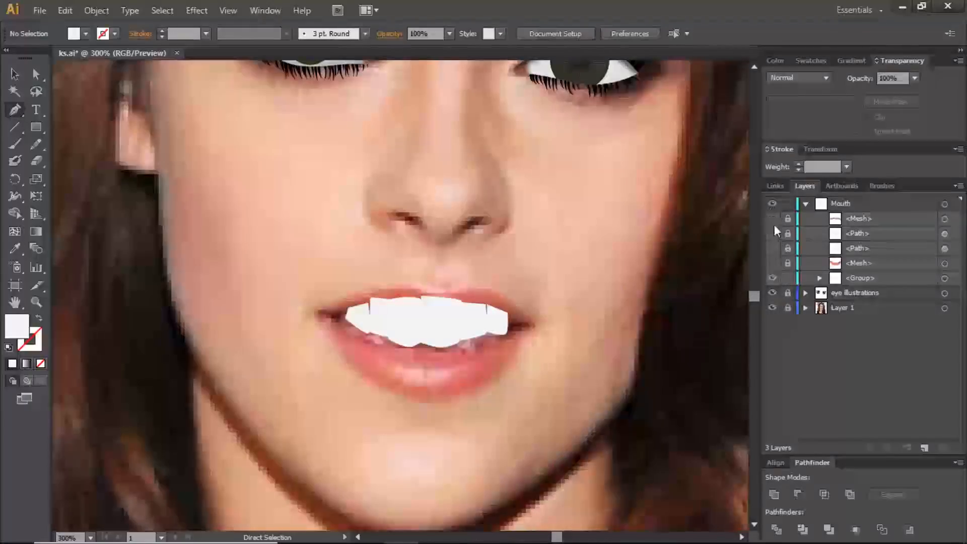
{"action": "left_click", "coordinate": [772, 263]}
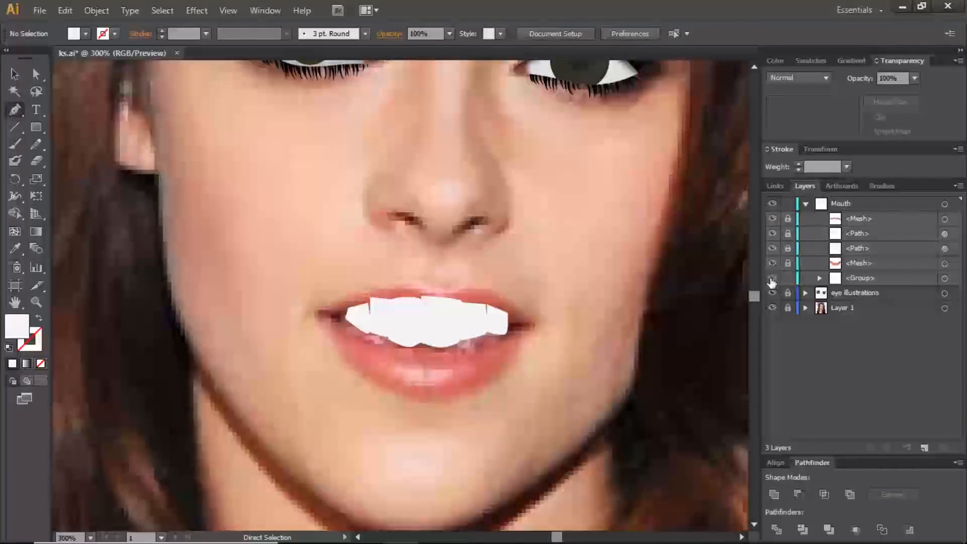
Compare the recoloured teeth and lips with the photo by toggling the Mouth layer's visibility and outline view
{"action": "left_click", "coordinate": [773, 205], "text": "ctrl"}
{"action": "left_click", "coordinate": [773, 205], "text": "ctrl"}
{"action": "left_click", "coordinate": [773, 205], "text": "ctrl"}
{"action": "left_click", "coordinate": [773, 204], "text": "ctrl"}
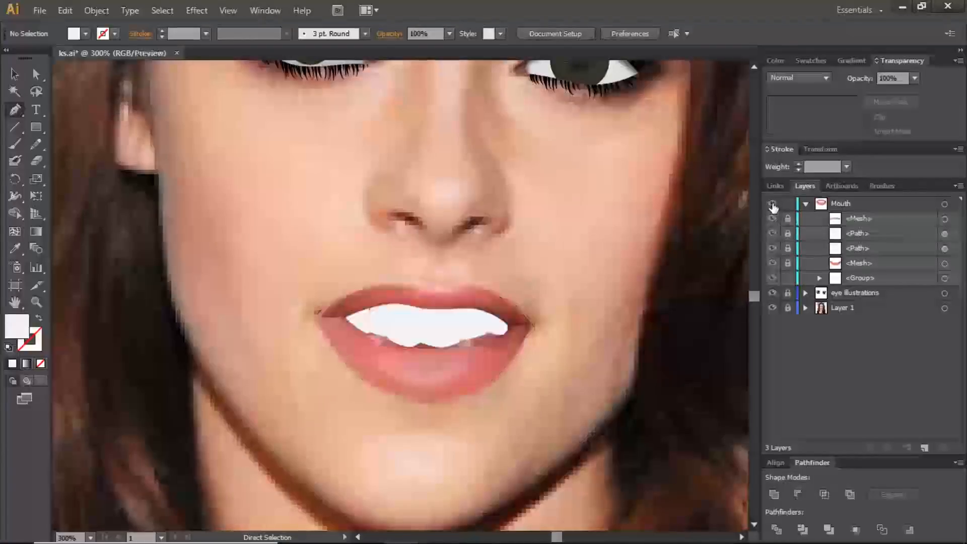
{"action": "left_click", "coordinate": [773, 205]}
{"action": "left_click", "coordinate": [772, 205]}
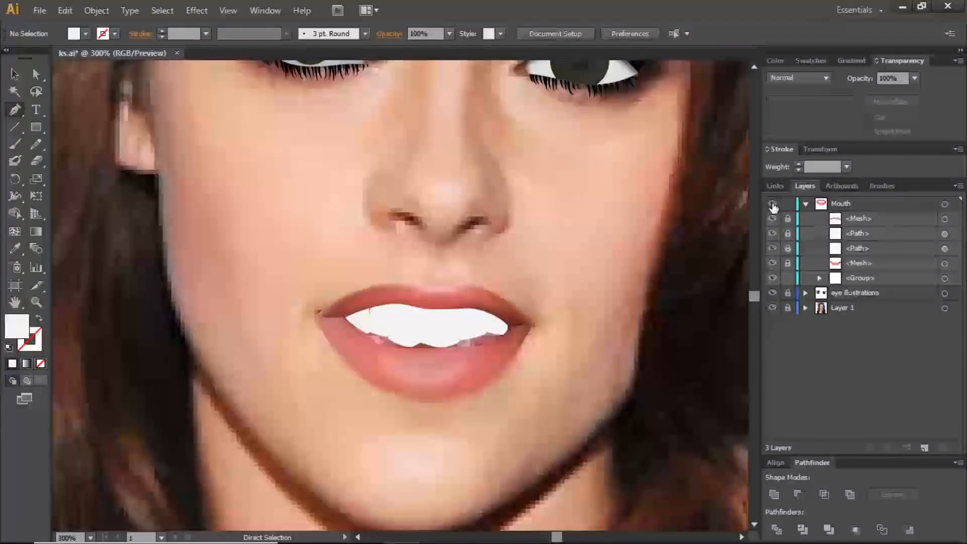
{"action": "left_click", "coordinate": [772, 205]}
{"action": "left_click", "coordinate": [773, 204]}
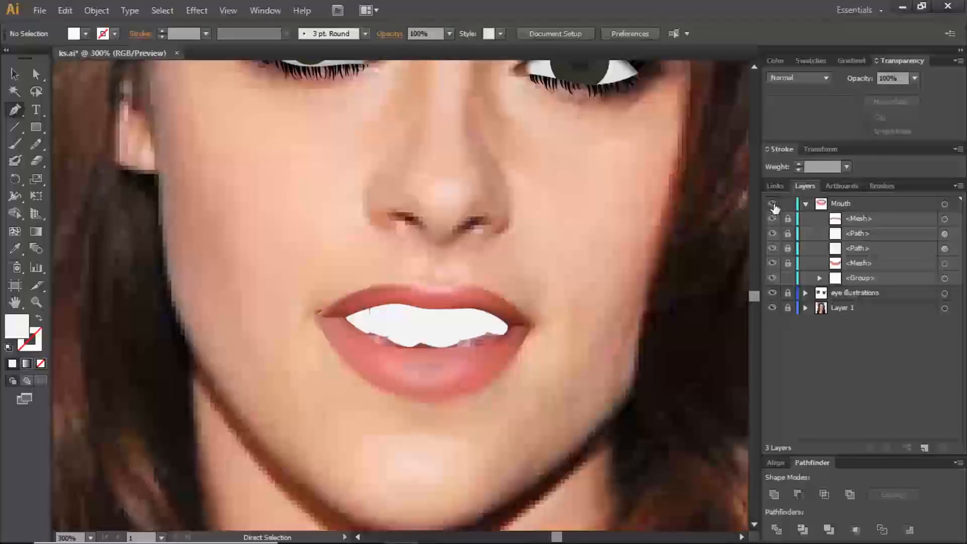
{"action": "left_click", "coordinate": [774, 205], "text": "ctrl"}
{"action": "left_click", "coordinate": [774, 205]}
{"action": "left_click", "coordinate": [773, 206]}
{"action": "left_click", "coordinate": [774, 206], "text": "ctrl"}
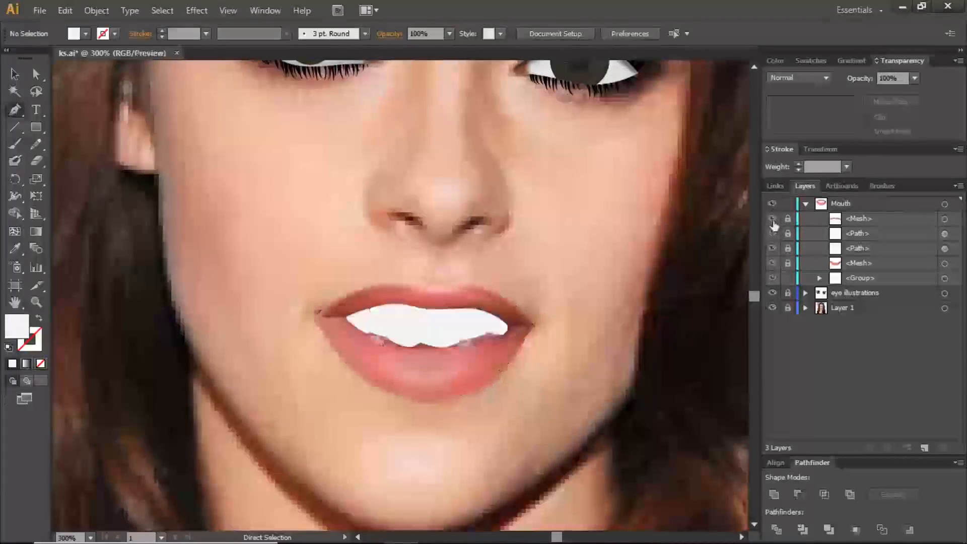
Show the teeth as outlines with the lips hidden, lock the teeth group, and make the top lip mesh the insertion point
{"action": "left_click", "coordinate": [773, 204], "text": "ctrl"}
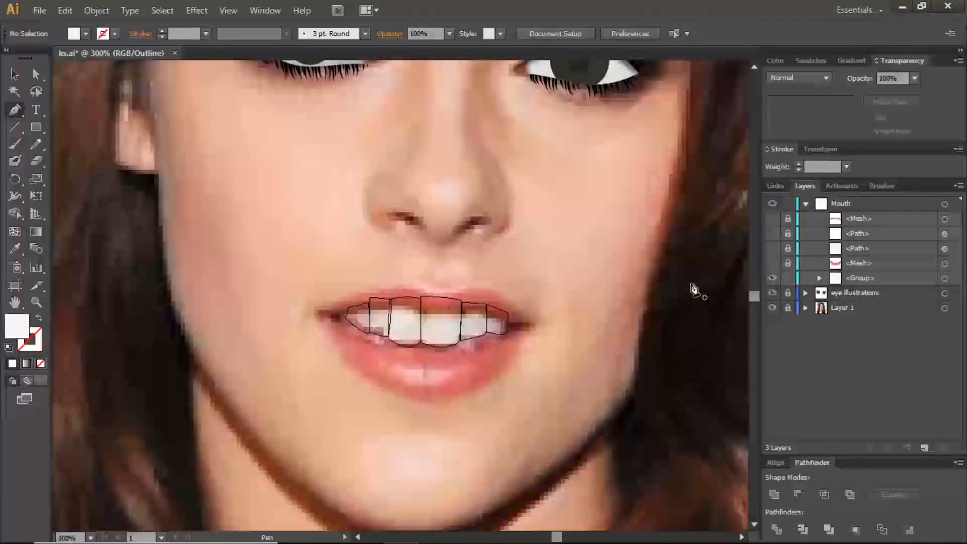
{"action": "left_click", "coordinate": [789, 279]}
{"action": "left_click", "coordinate": [902, 221]}
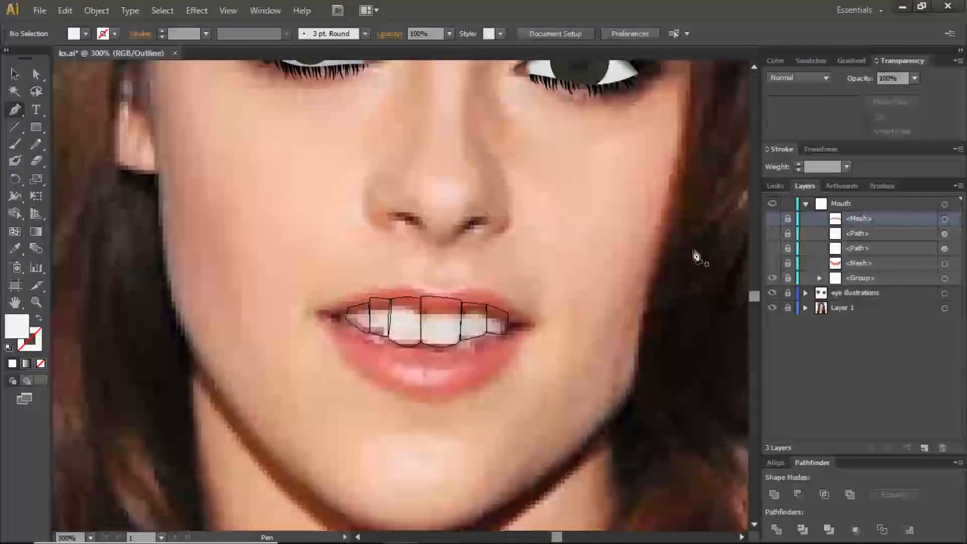
Draw a narrow closed shading path along the inner edge of the left front tooth
{"action": "left_click", "coordinate": [411, 308]}
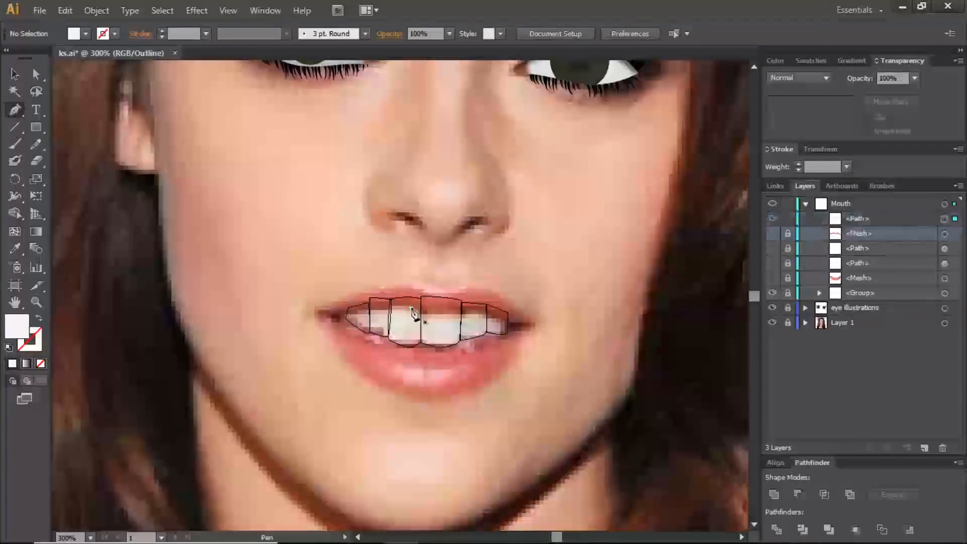
{"action": "left_click", "coordinate": [413, 341]}
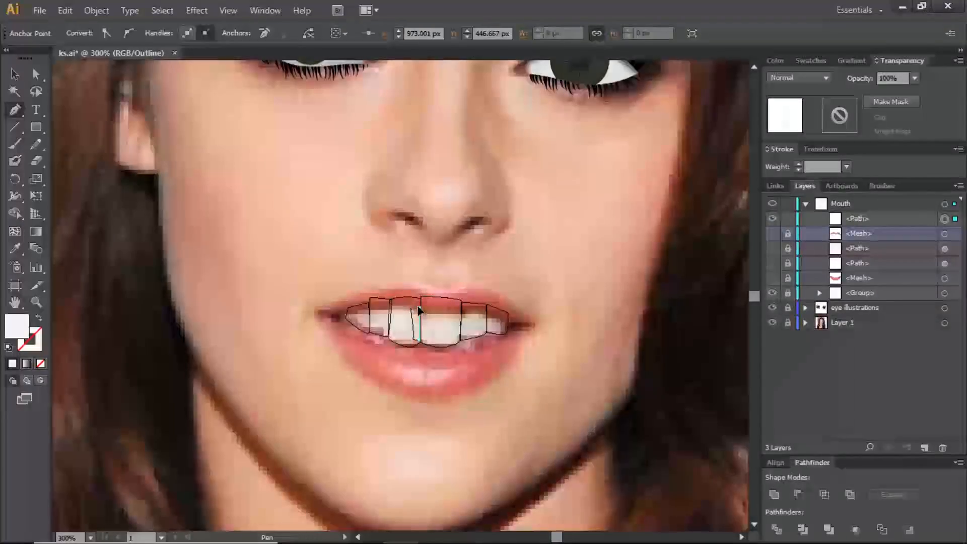
{"action": "left_click_drag", "start_coordinate": [415, 303], "coordinate": [414, 302]}
{"action": "left_click", "coordinate": [412, 308]}
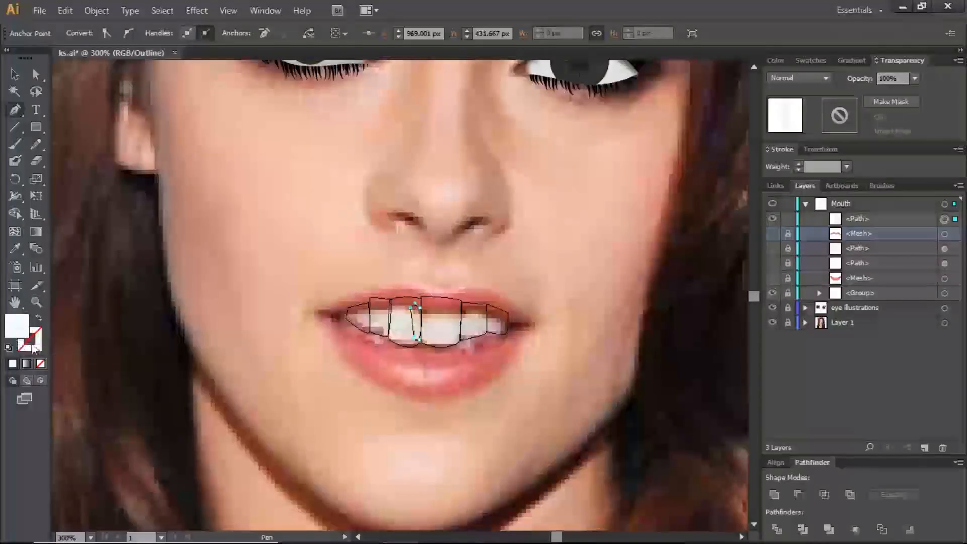
Fill the new shading path with a light grey slightly darker than the teeth, and lock it
{"action": "double_click", "coordinate": [18, 326]}
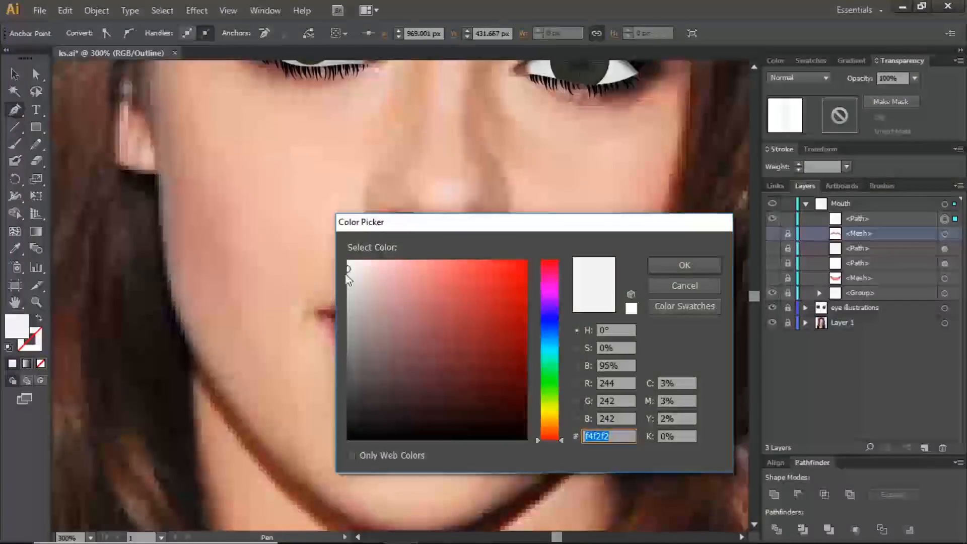
{"action": "left_click", "coordinate": [349, 281]}
{"action": "left_click", "coordinate": [684, 265]}
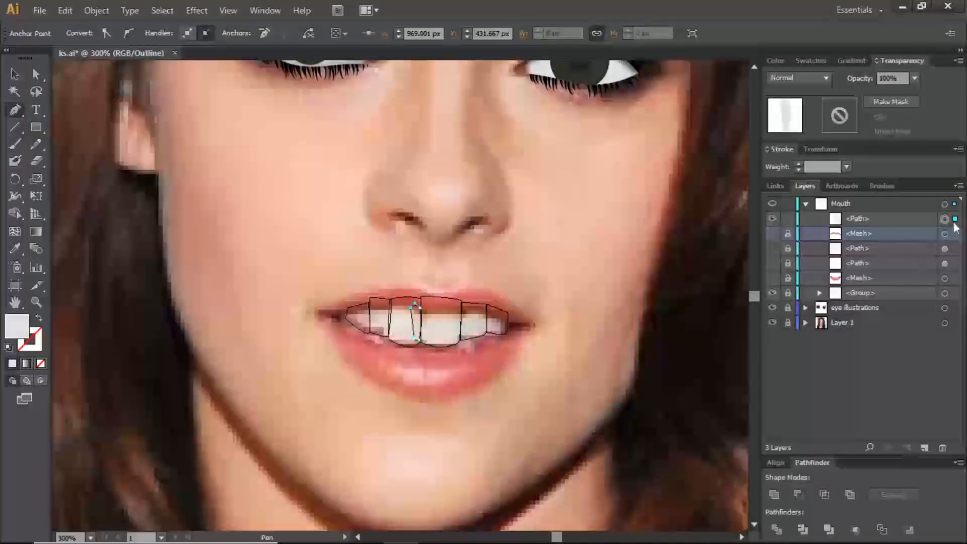
{"action": "left_click", "coordinate": [787, 218]}
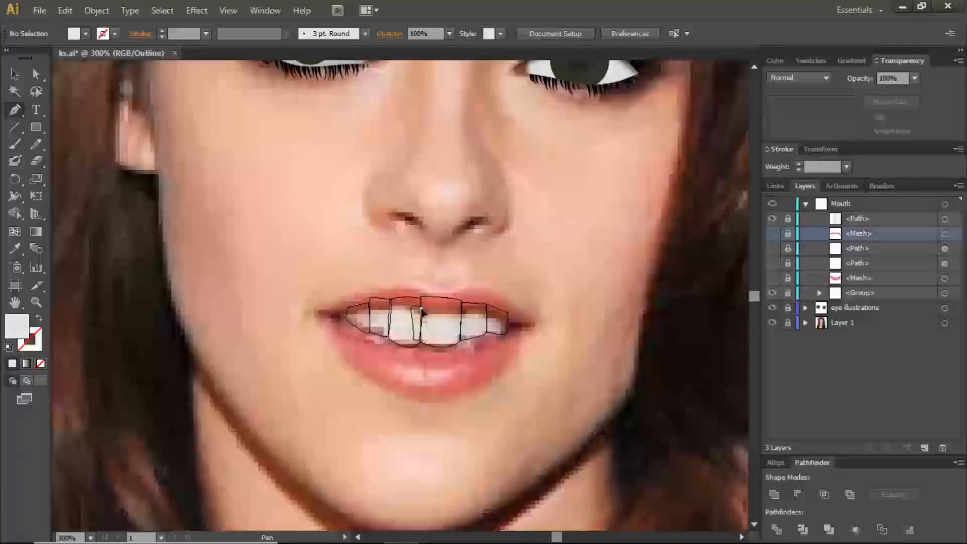
Draw a closed shading path with a tapering lower part along the inner edge of the right front tooth
{"action": "left_click", "coordinate": [421, 309]}
{"action": "left_click", "coordinate": [429, 310]}
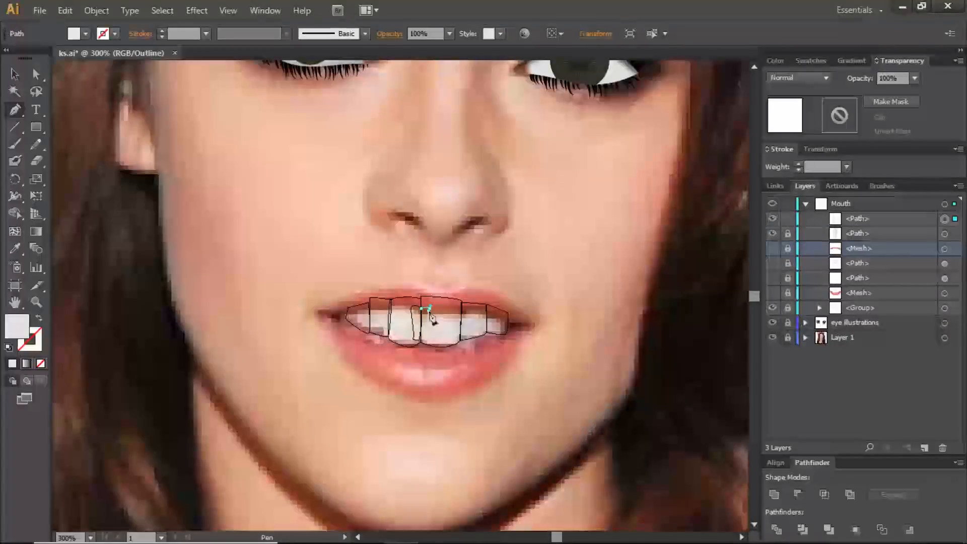
{"action": "left_click", "coordinate": [429, 321]}
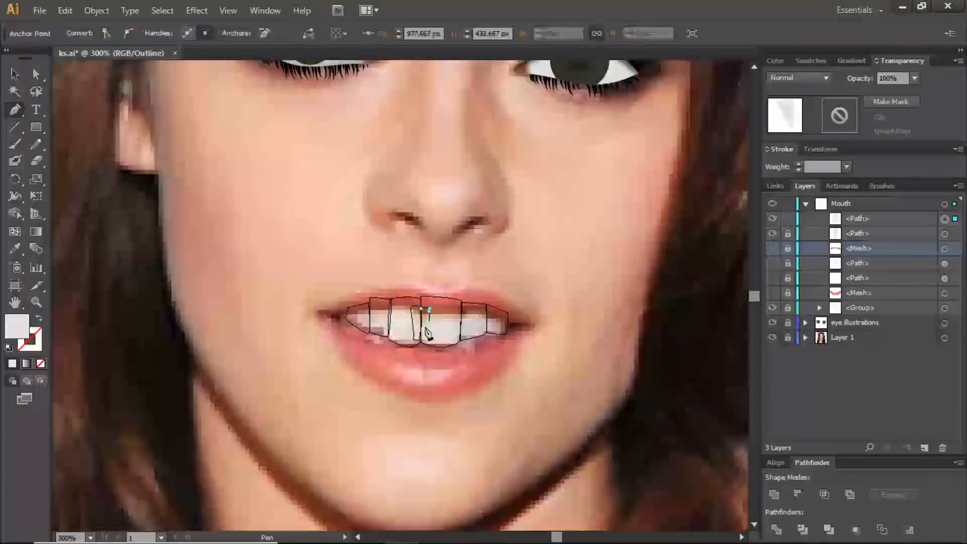
{"action": "left_click", "coordinate": [424, 328]}
{"action": "left_click", "coordinate": [425, 334]}
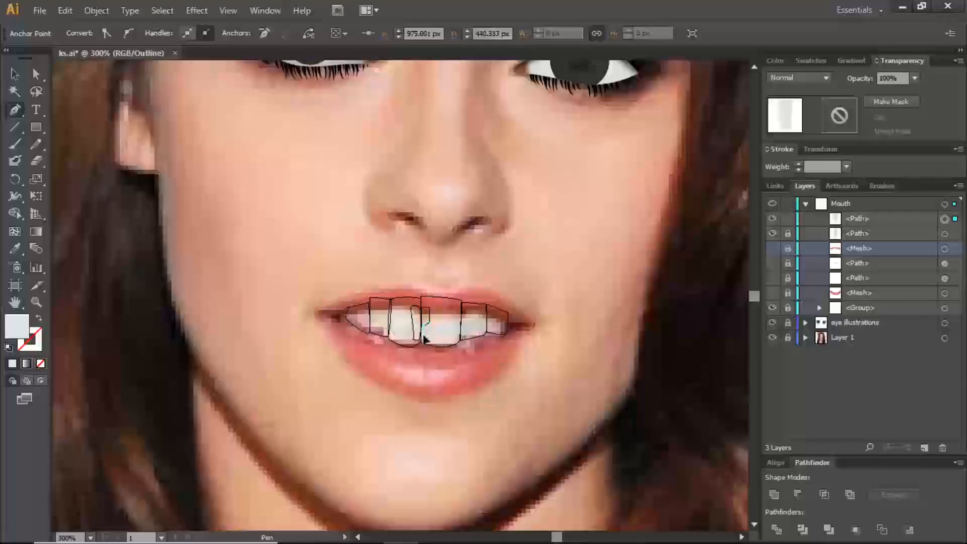
{"action": "left_click", "coordinate": [423, 339]}
{"action": "left_click", "coordinate": [422, 343]}
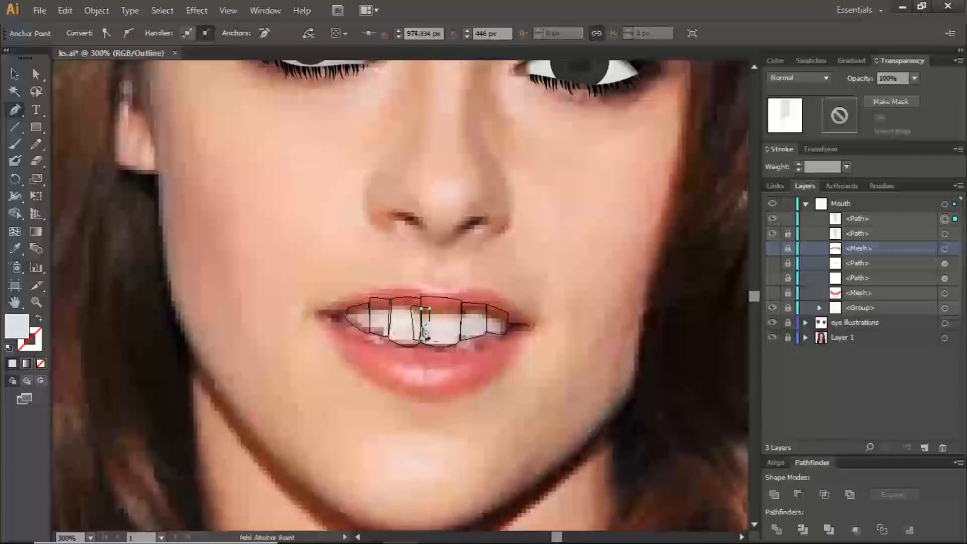
{"action": "left_click", "coordinate": [423, 309]}
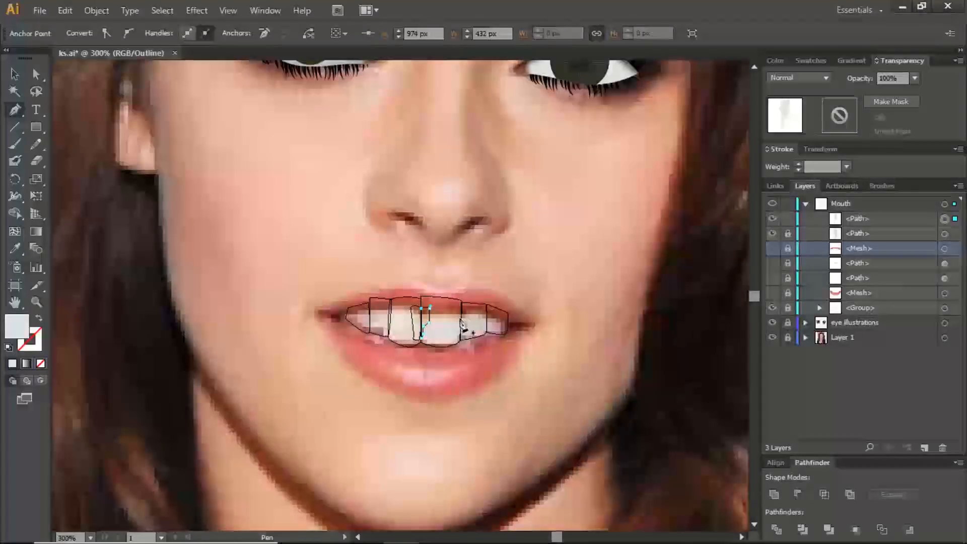
Draw a narrow closed shading path along the outer edge of the right front tooth, and lock both unlocked shading paths
{"action": "left_click", "coordinate": [452, 313]}
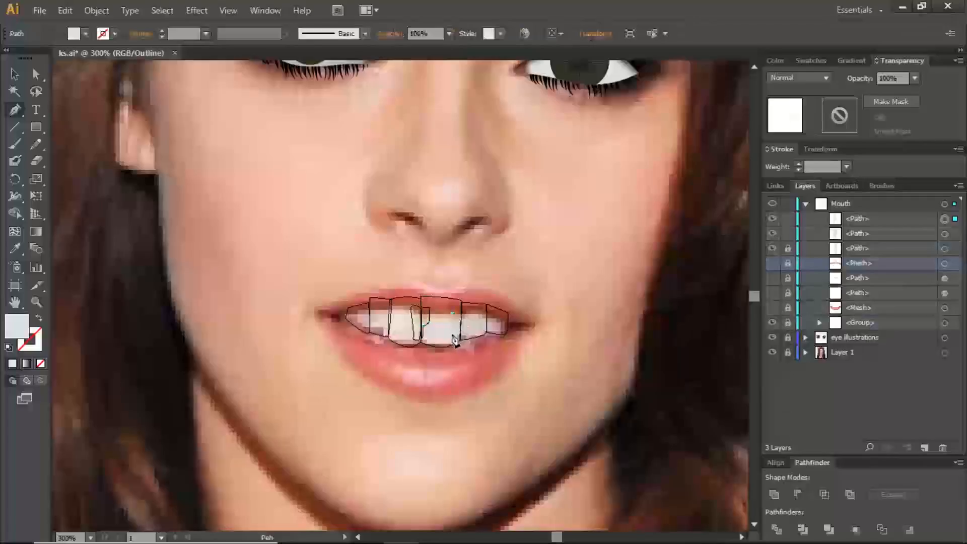
{"action": "left_click_drag", "start_coordinate": [453, 336], "coordinate": [461, 345]}
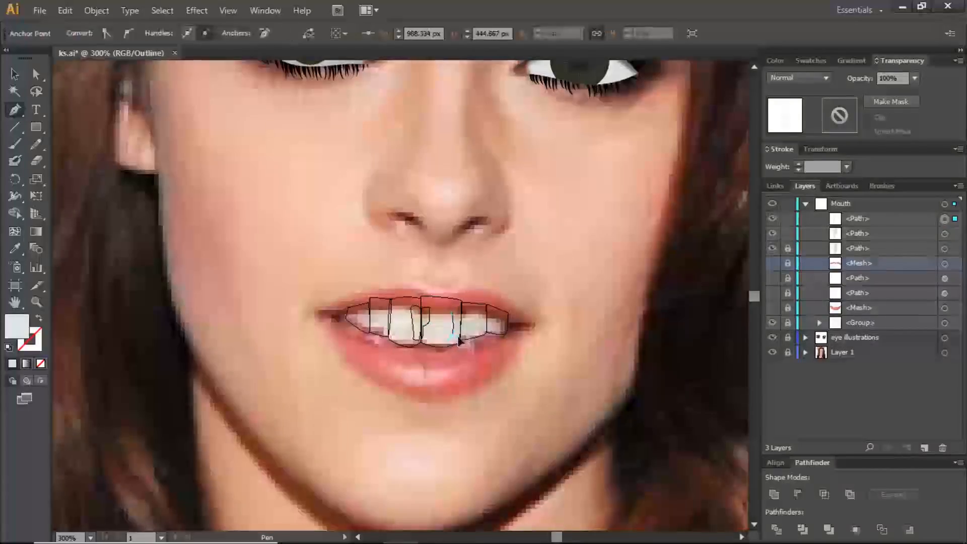
{"action": "left_click", "coordinate": [458, 337]}
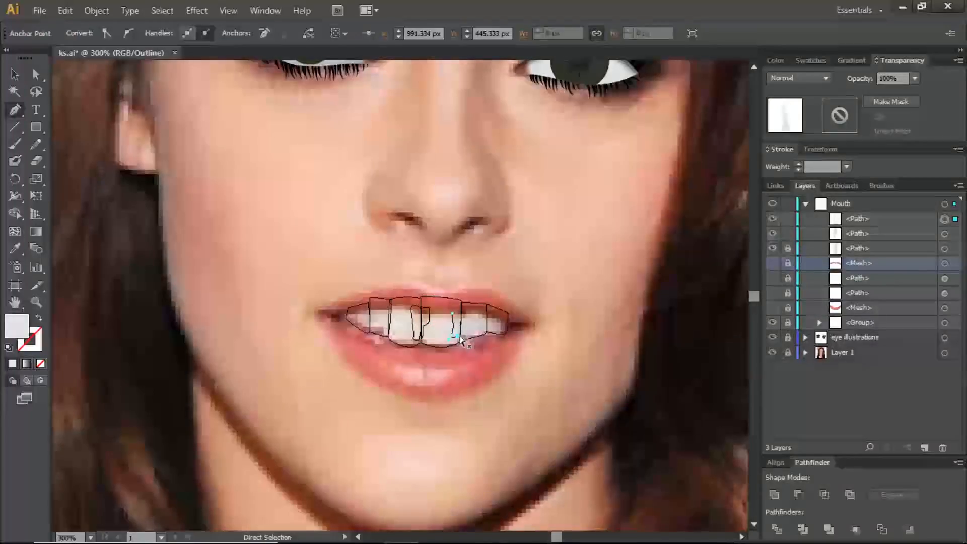
{"action": "left_click_drag", "start_coordinate": [461, 341], "coordinate": [457, 342]}
{"action": "left_click", "coordinate": [453, 335]}
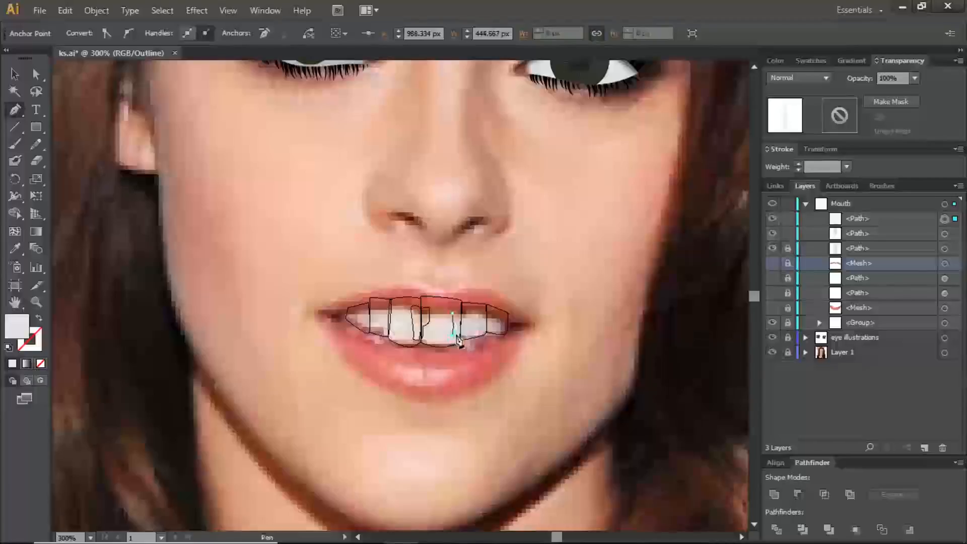
{"action": "left_click", "coordinate": [456, 335]}
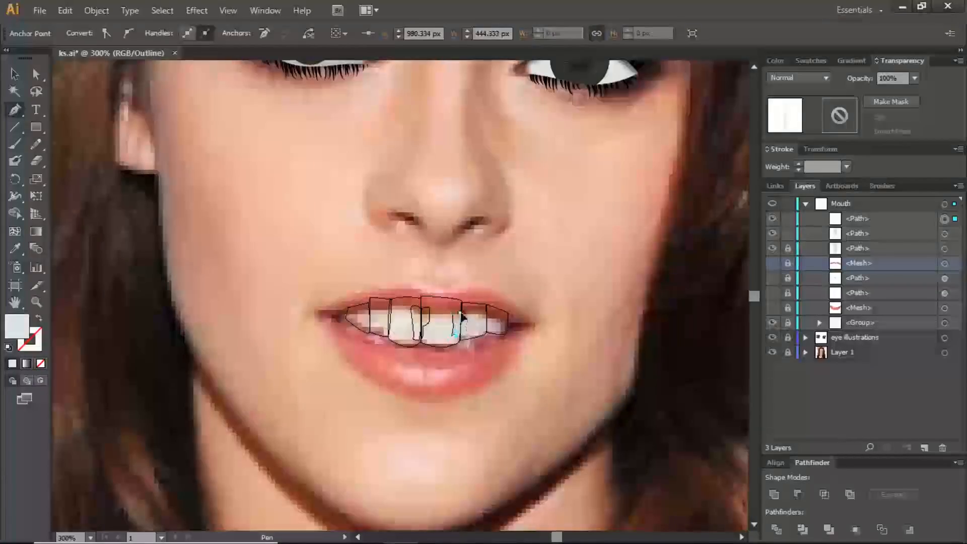
{"action": "left_click", "coordinate": [460, 313]}
{"action": "left_click", "coordinate": [452, 312]}
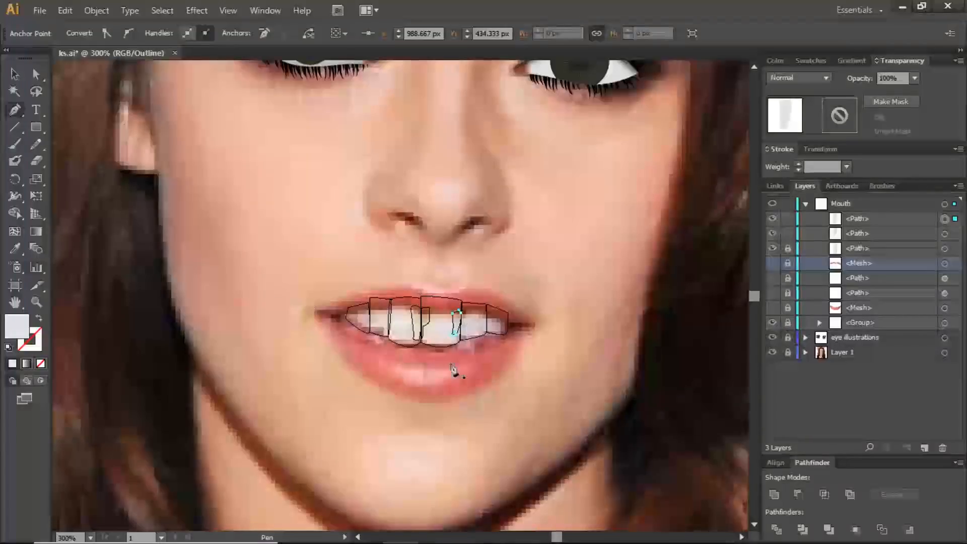
{"action": "left_click_drag", "start_coordinate": [788, 220], "coordinate": [788, 234]}
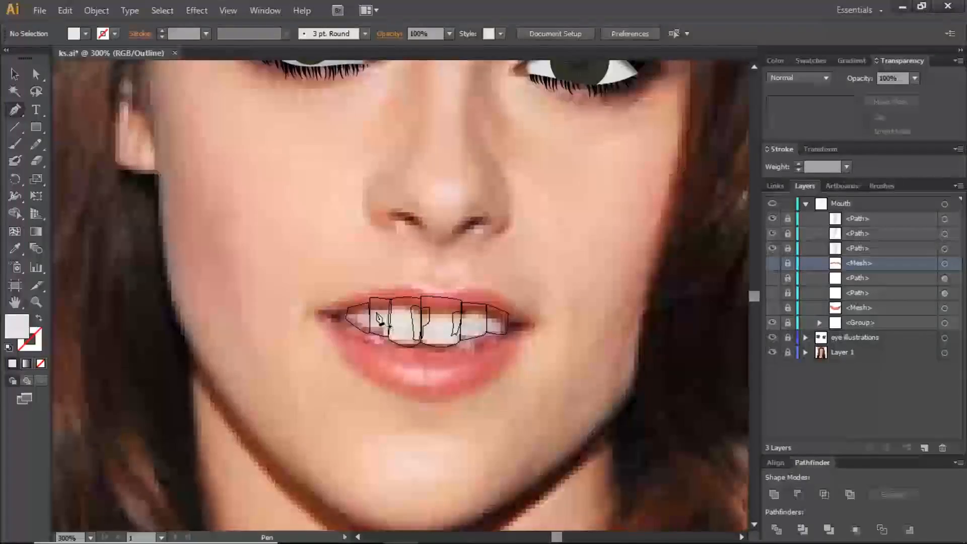
Switch the Mouth layer to preview and unhide the lip meshes and paths to show the shaded teeth
{"action": "left_click", "coordinate": [772, 203], "text": "ctrl"}
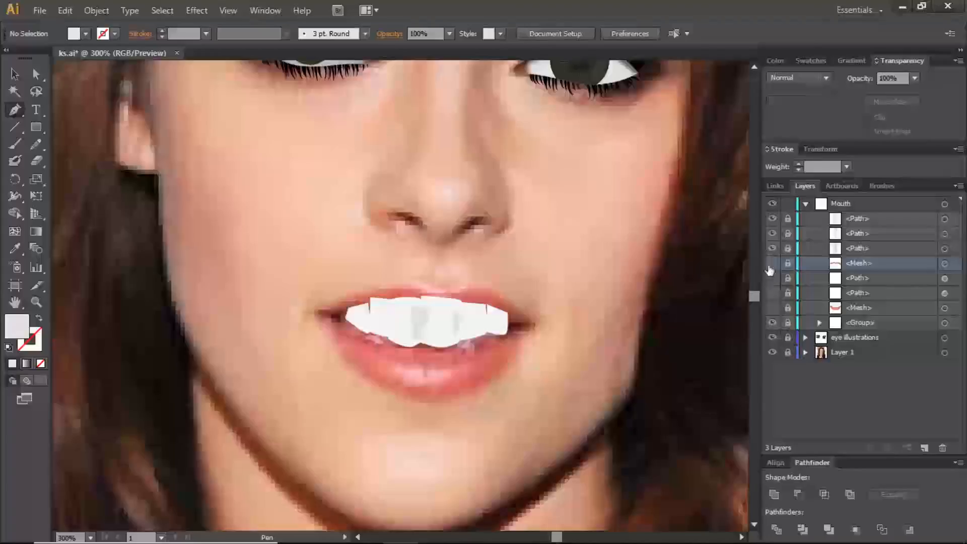
{"action": "left_click", "coordinate": [773, 307]}
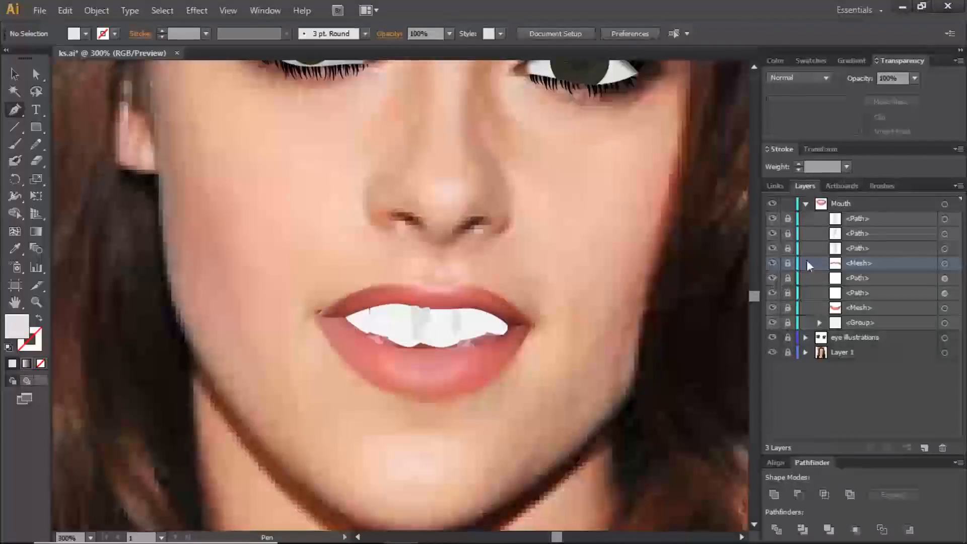
Unlock the three tooth-shading paths, group them, and move the group below the lower lip mesh, directly above the teeth group
{"action": "left_click_drag", "start_coordinate": [787, 218], "coordinate": [786, 247]}
{"action": "left_click", "coordinate": [945, 219]}
{"action": "left_click", "coordinate": [944, 233], "text": "shift"}
{"action": "left_click", "coordinate": [944, 247], "text": "shift"}
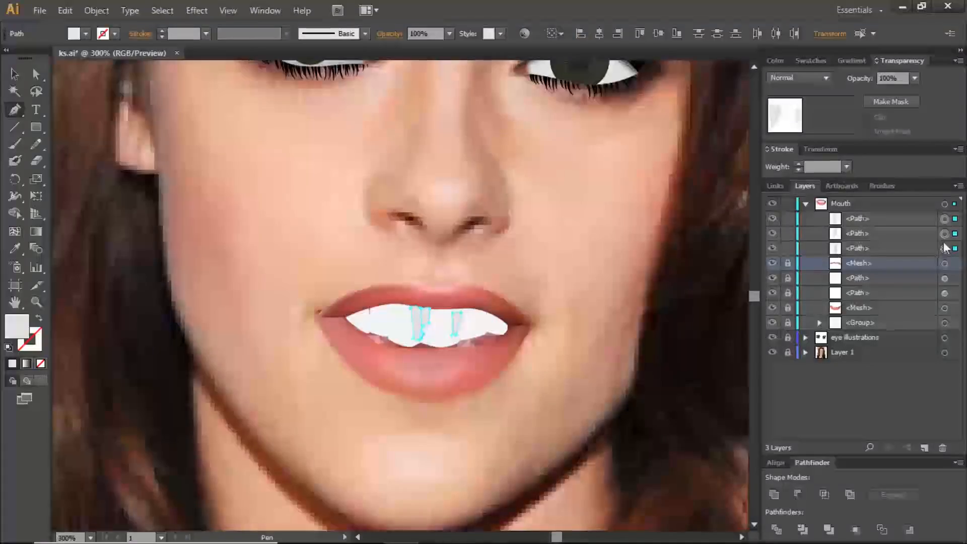
{"action": "key", "text": "ctrl+g"}
{"action": "left_click_drag", "start_coordinate": [896, 219], "coordinate": [882, 286]}
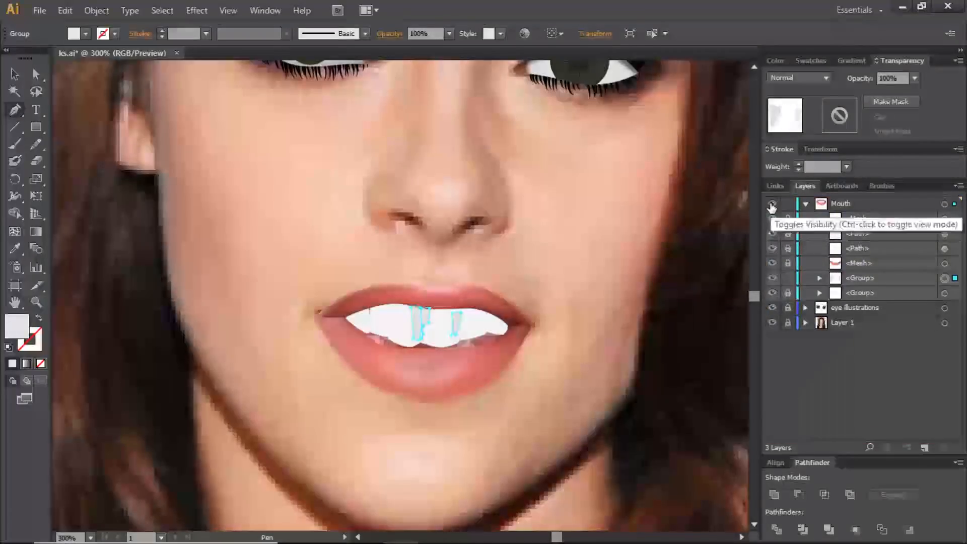
Lighten the fill of the middle path in the tooth-shading group to #EFE6E6
{"action": "left_click", "coordinate": [772, 279]}
{"action": "left_click", "coordinate": [773, 279]}
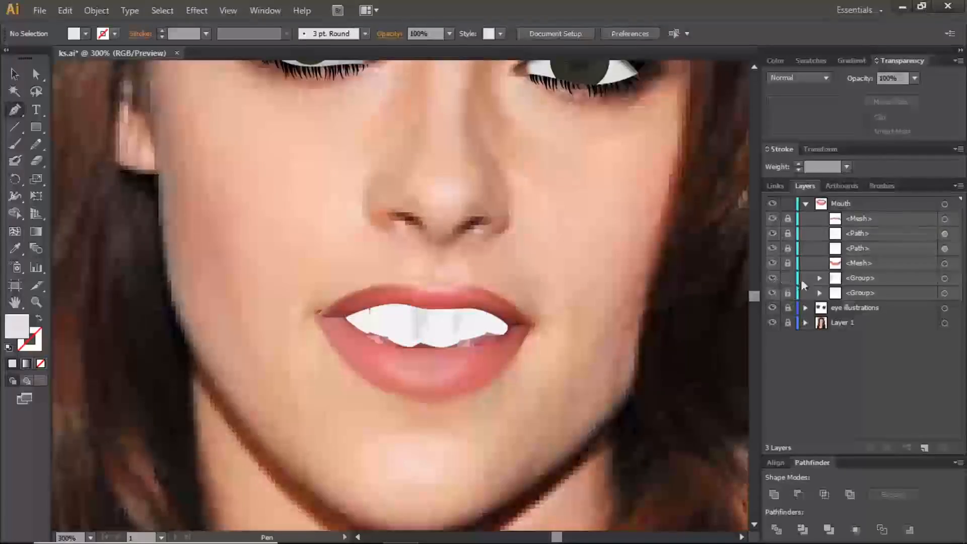
{"action": "left_click", "coordinate": [943, 279]}
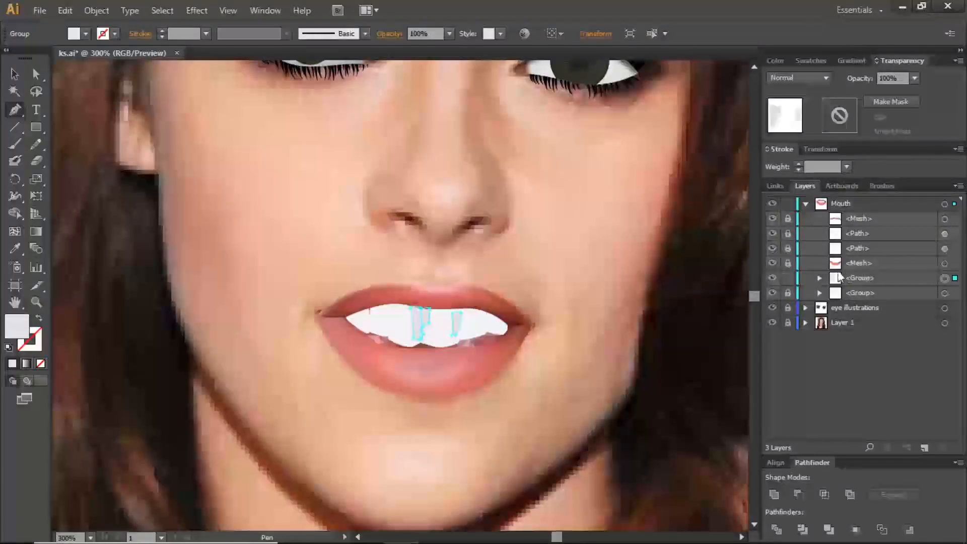
{"action": "left_click", "coordinate": [819, 278]}
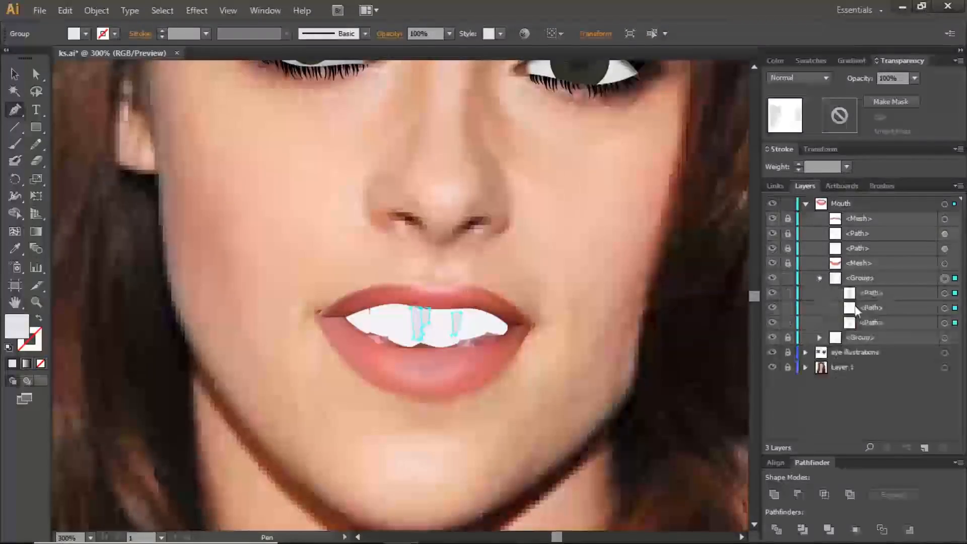
{"action": "left_click", "coordinate": [945, 308]}
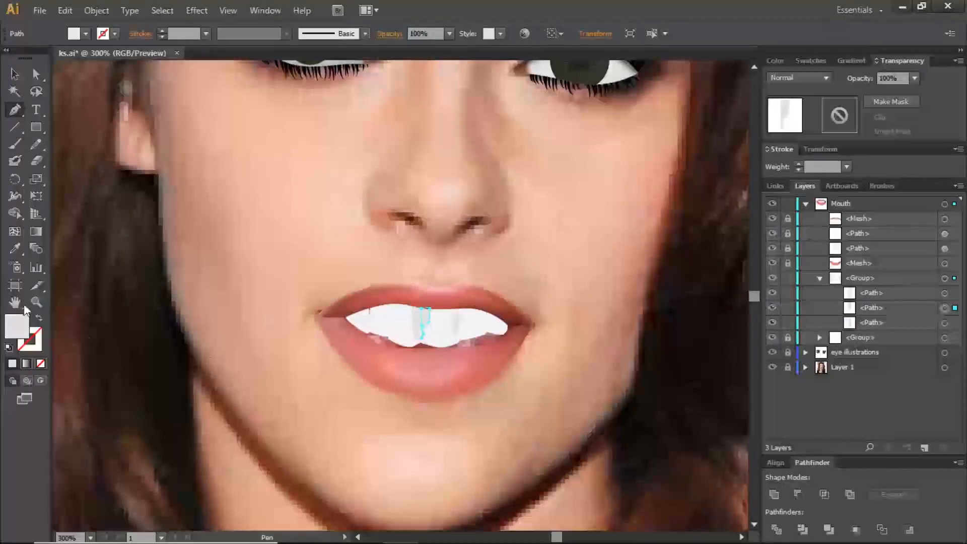
{"action": "double_click", "coordinate": [18, 328]}
{"action": "left_click_drag", "start_coordinate": [352, 277], "coordinate": [355, 271]}
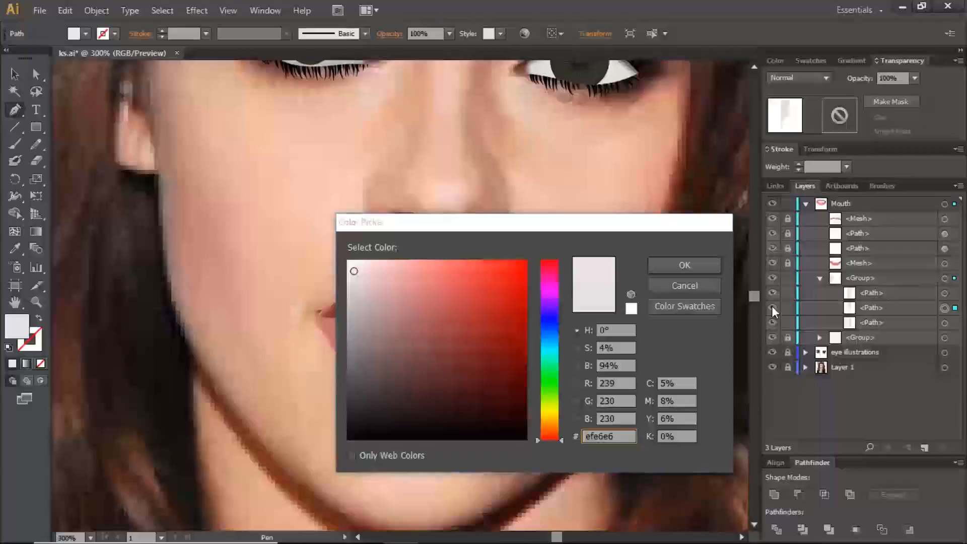
{"action": "left_click", "coordinate": [684, 265]}
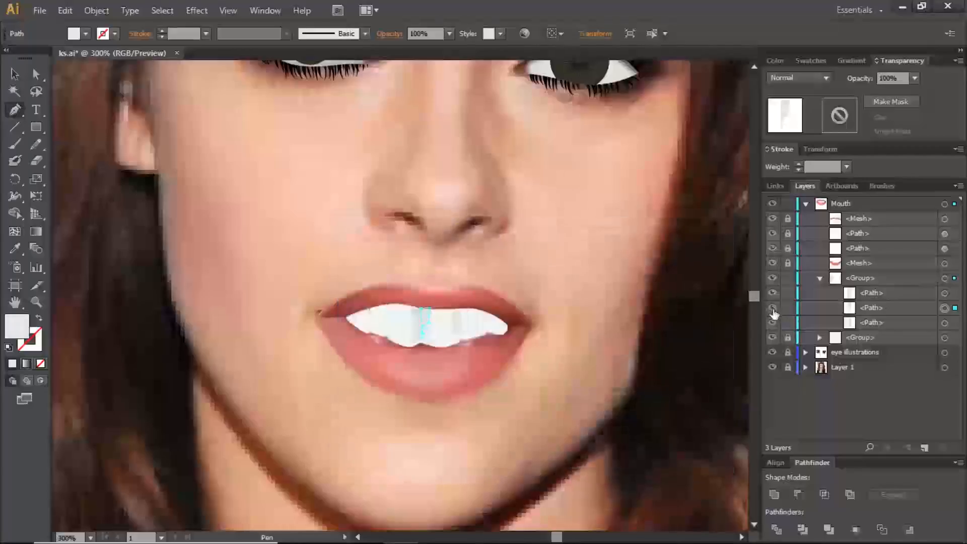
Compare the teeth with and without the shading group, and lock the group
{"action": "left_click", "coordinate": [772, 308]}
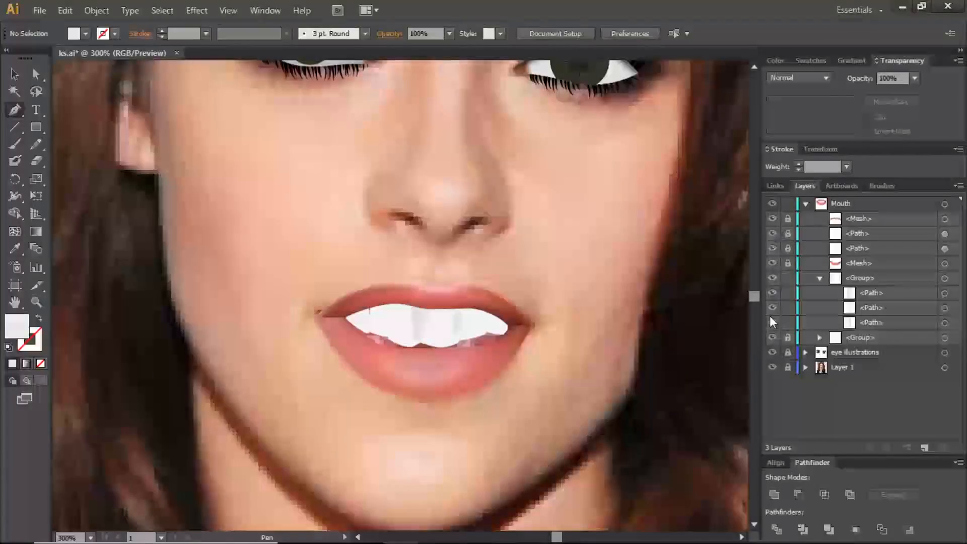
{"action": "left_click", "coordinate": [789, 337]}
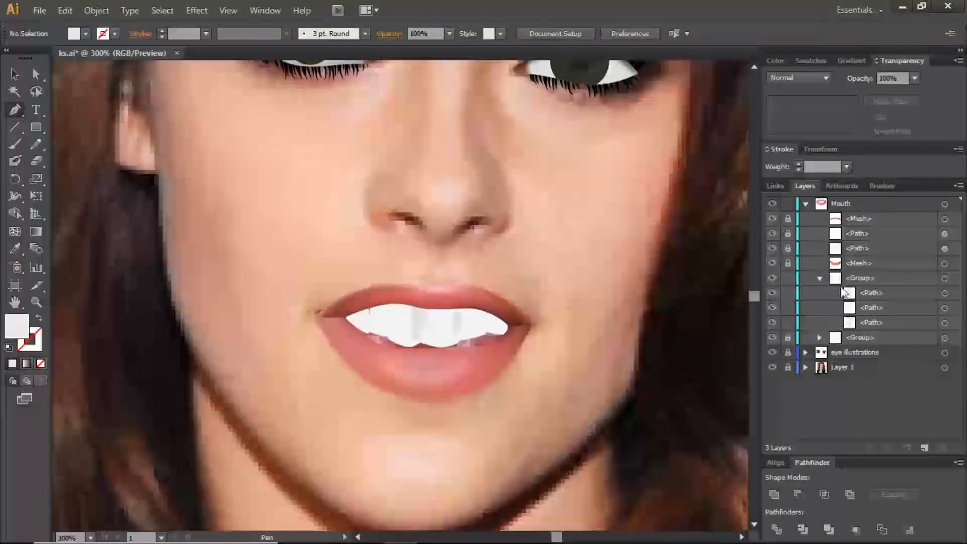
{"action": "left_click", "coordinate": [773, 278]}
{"action": "left_click", "coordinate": [772, 278]}
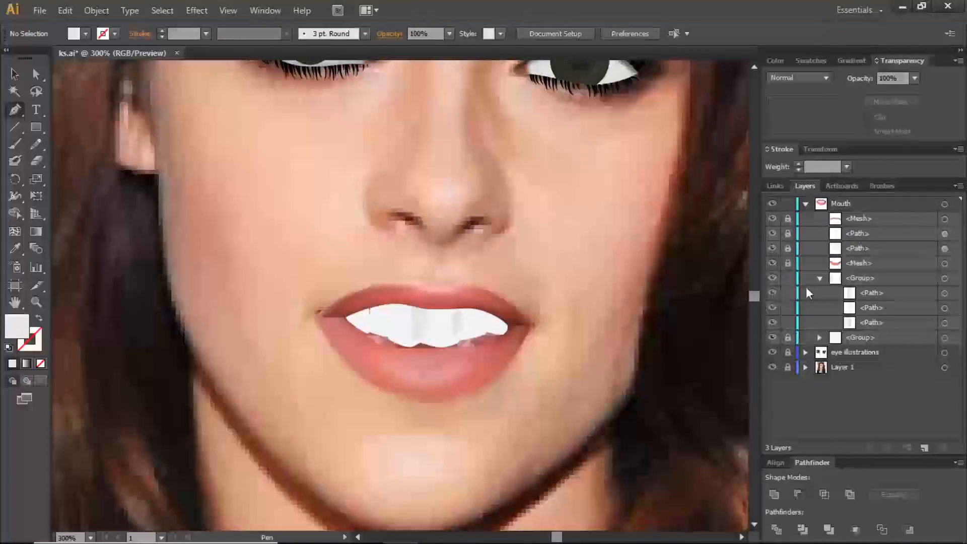
{"action": "left_click", "coordinate": [819, 279]}
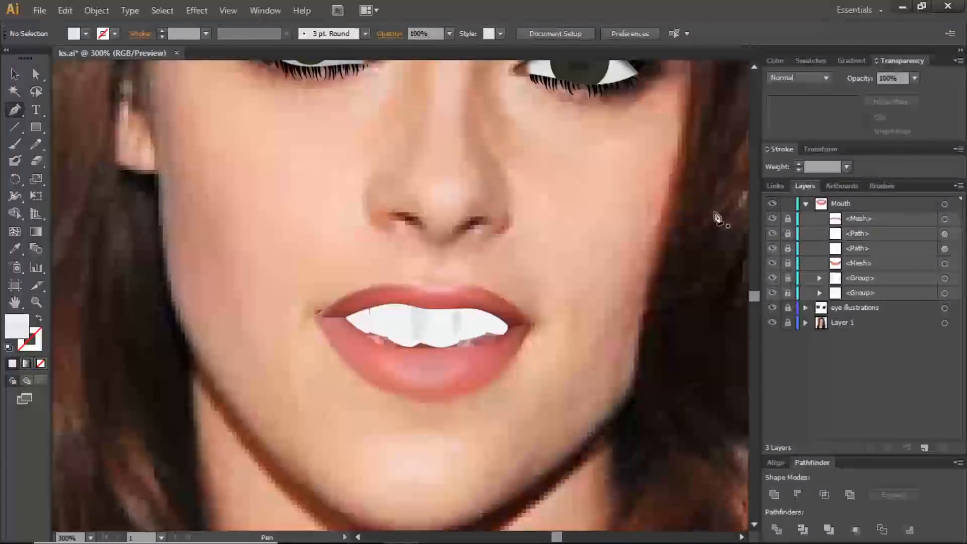
View the portrait at 100% and temporarily hide the photo layer to examine the illustrated eyes and mouth alone
{"action": "key", "text": "ctrl"}
{"action": "key", "text": "ctrl+1"}
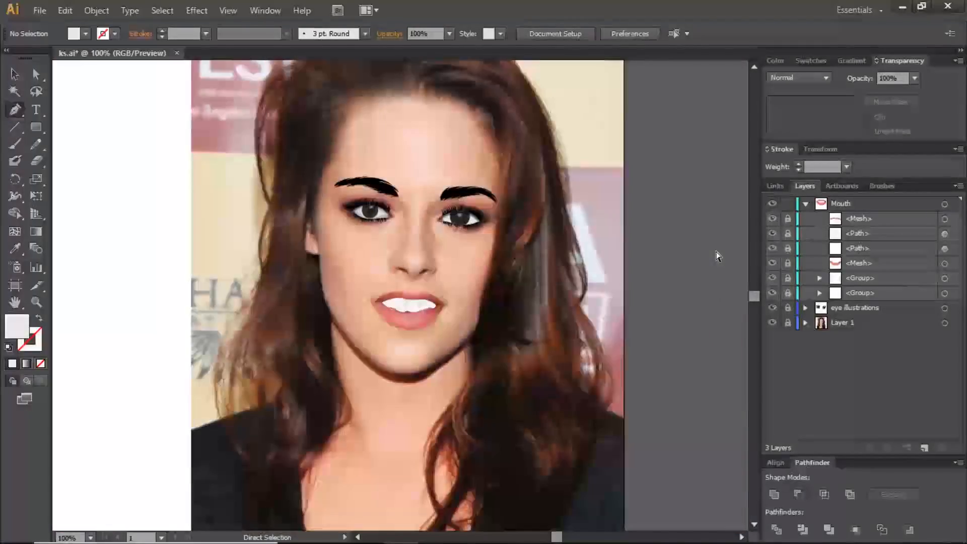
{"action": "key", "text": "ctrl+plus"}
{"action": "key", "text": "minus"}
{"action": "key", "text": "ctrl+minus"}
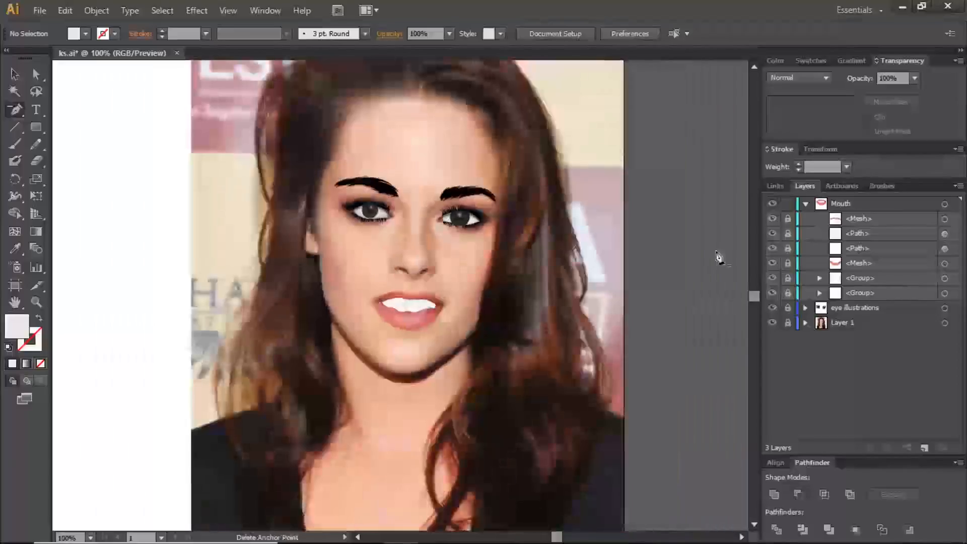
{"action": "left_click", "coordinate": [769, 324]}
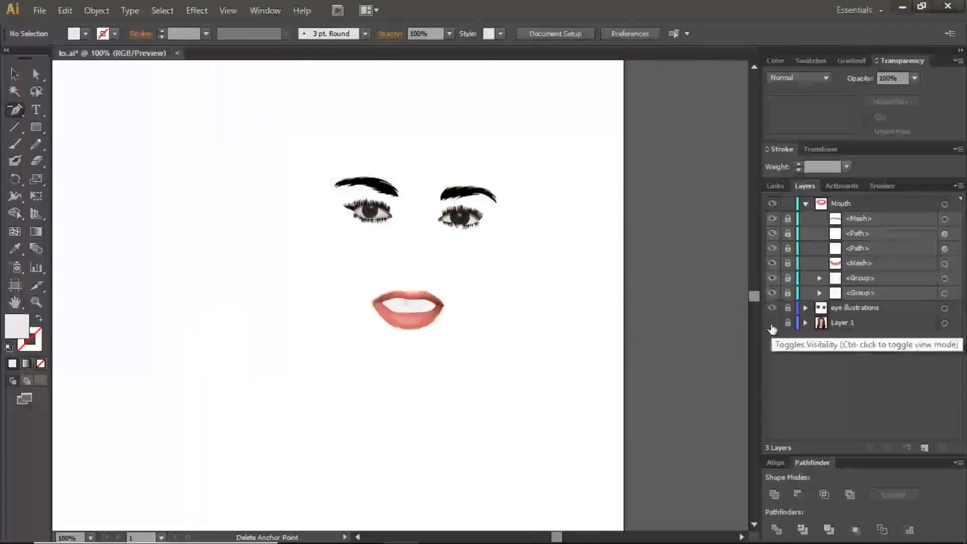
{"action": "left_click", "coordinate": [771, 324]}
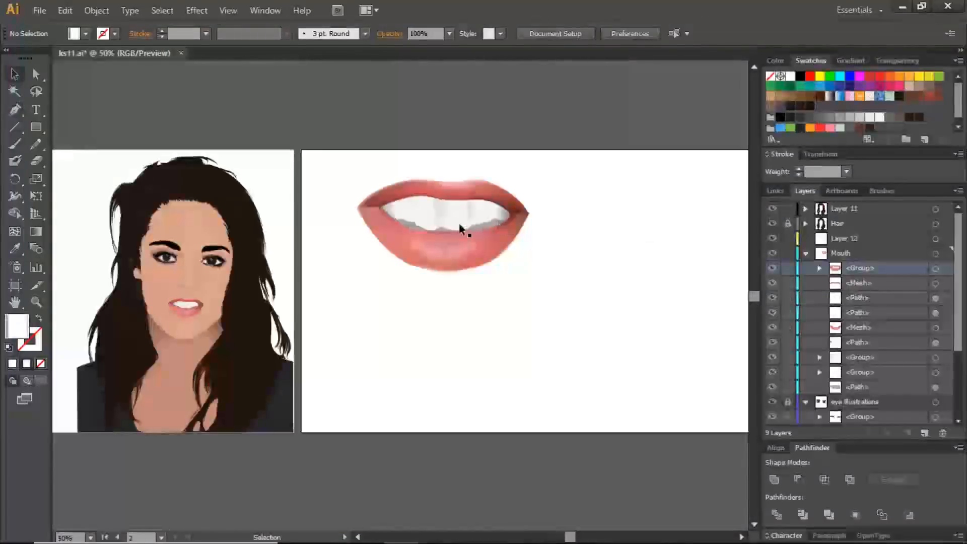
Expand the mouth group in ks11.ai and toggle its lowest grey path to examine the area beneath the teeth
{"action": "left_click", "coordinate": [820, 268]}
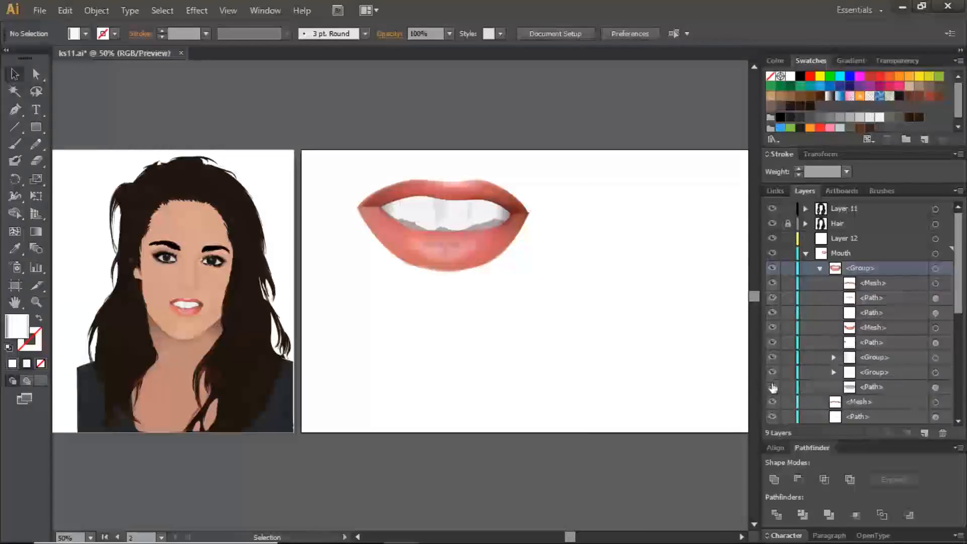
{"action": "left_click", "coordinate": [773, 387]}
{"action": "left_click", "coordinate": [774, 387]}
{"action": "left_click", "coordinate": [775, 388]}
{"action": "left_click", "coordinate": [774, 388]}
{"action": "left_click", "coordinate": [775, 388]}
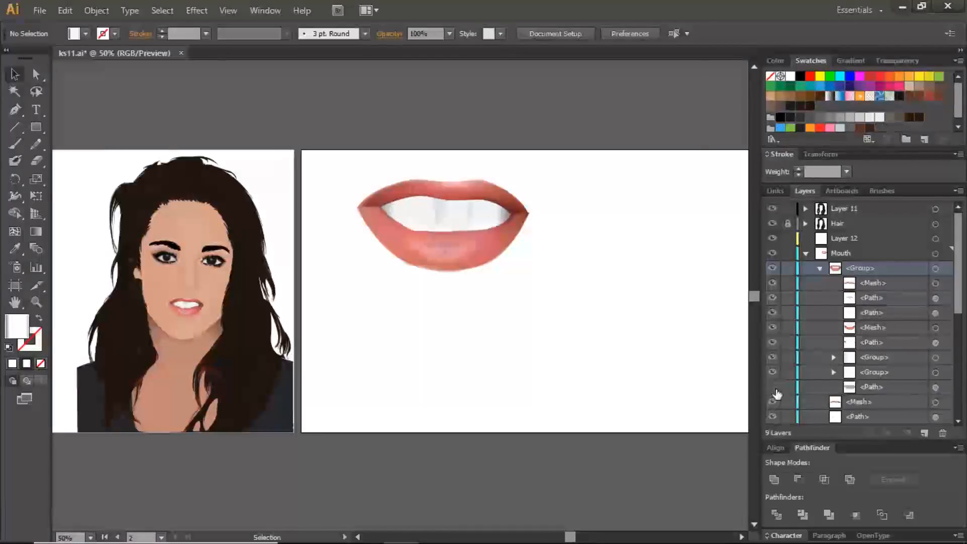
{"action": "left_click", "coordinate": [774, 388]}
{"action": "left_click", "coordinate": [775, 388]}
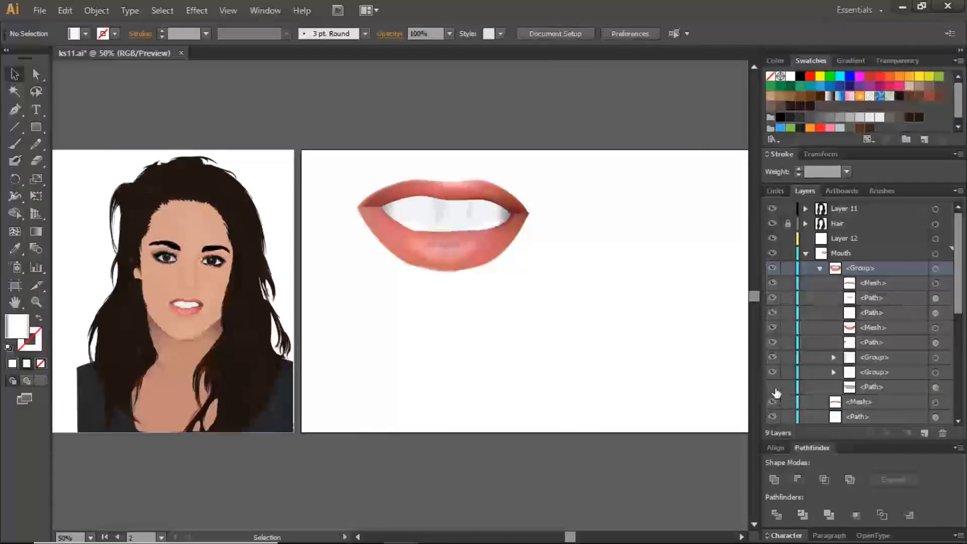
{"action": "left_click", "coordinate": [775, 388]}
{"action": "left_click", "coordinate": [774, 388]}
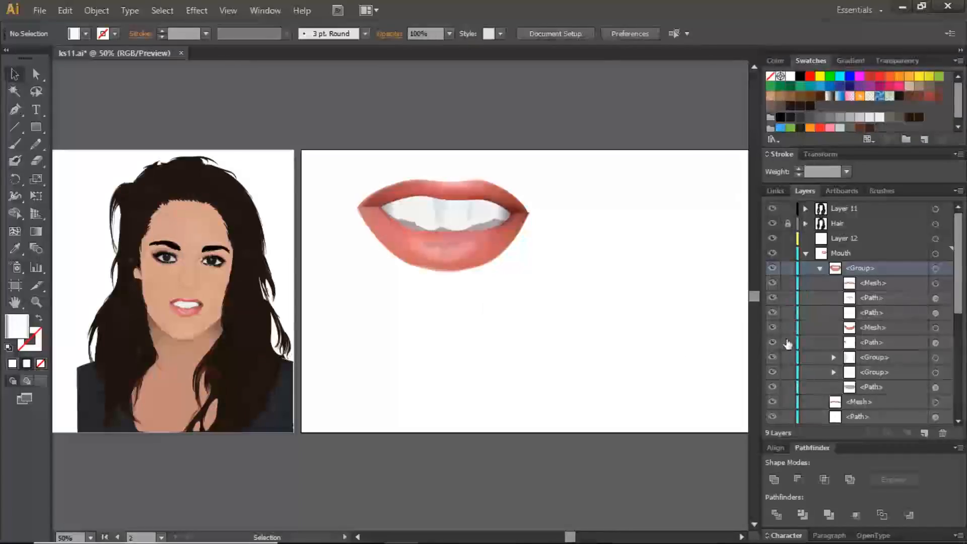
Toggle the visibility of the path just below the lower lip mesh to examine the shading at the mouth corners
{"action": "left_click", "coordinate": [772, 343]}
{"action": "left_click", "coordinate": [773, 342]}
{"action": "left_click", "coordinate": [773, 343]}
{"action": "left_click", "coordinate": [772, 343]}
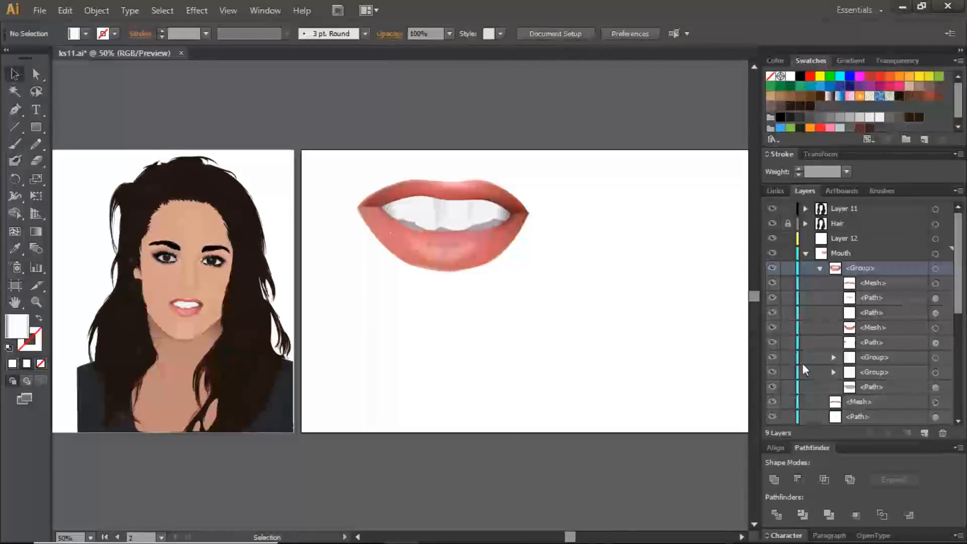
Duplicate the gradient path below the lower lip mesh into the empty artboard area beside the mouth
{"action": "left_click", "coordinate": [936, 343]}
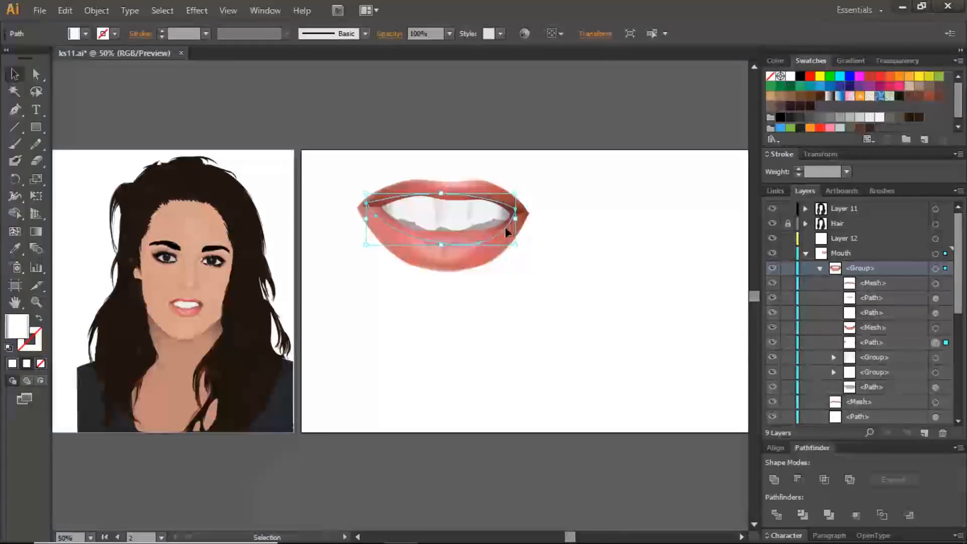
{"action": "left_click_drag", "start_coordinate": [506, 228], "coordinate": [695, 223]}
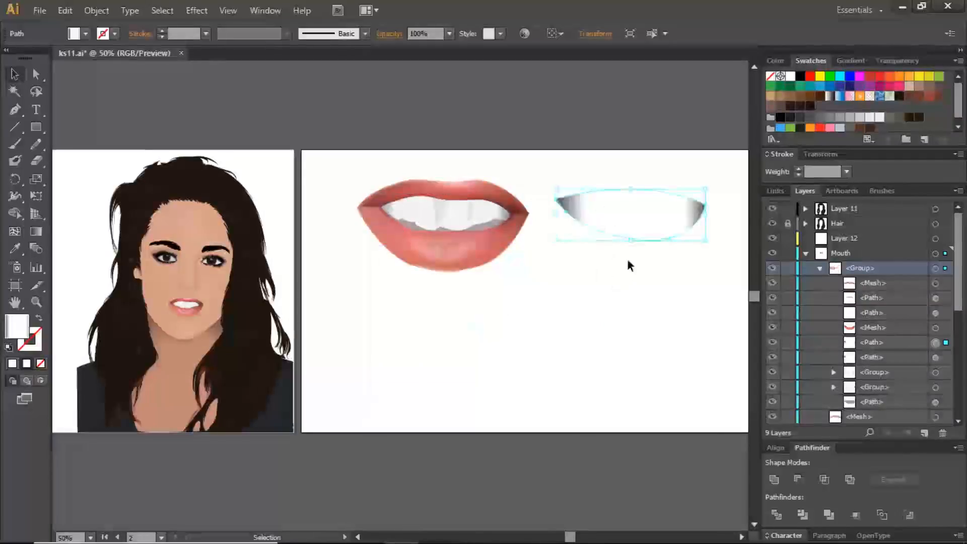
{"action": "left_click", "coordinate": [627, 262]}
Draw a closed lens-shaped gradient path about 356 px wide and 101 px high below the duplicated shape
{"action": "left_click", "coordinate": [579, 207]}
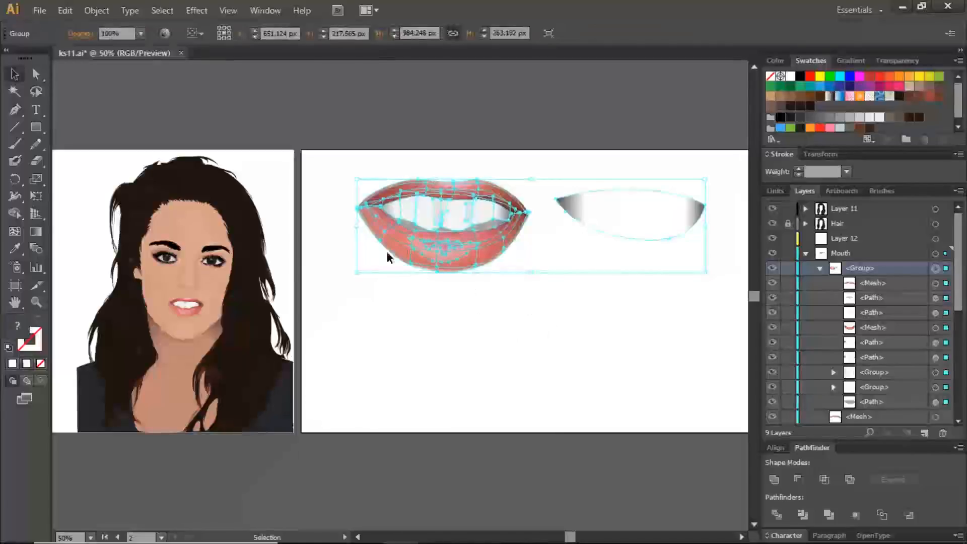
{"action": "left_click", "coordinate": [15, 110]}
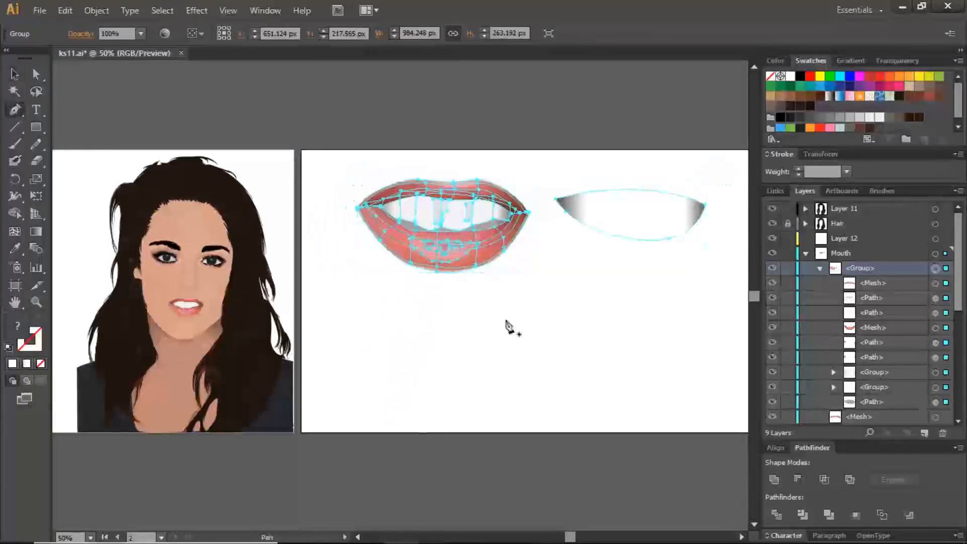
{"action": "left_click", "coordinate": [576, 314]}
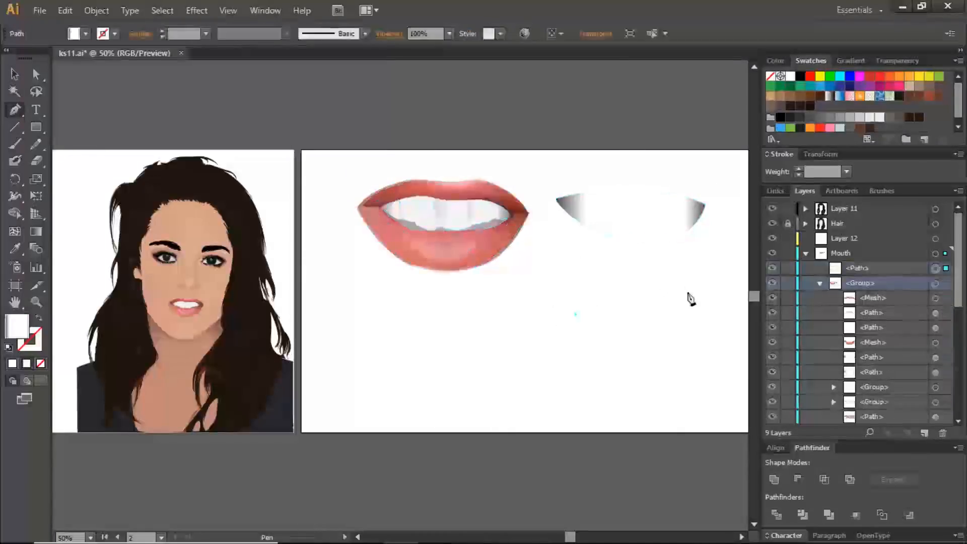
{"action": "left_click_drag", "start_coordinate": [708, 303], "coordinate": [745, 347]}
{"action": "scroll", "coordinate": [710, 356], "scroll_direction": "down", "scroll_amount": 5}
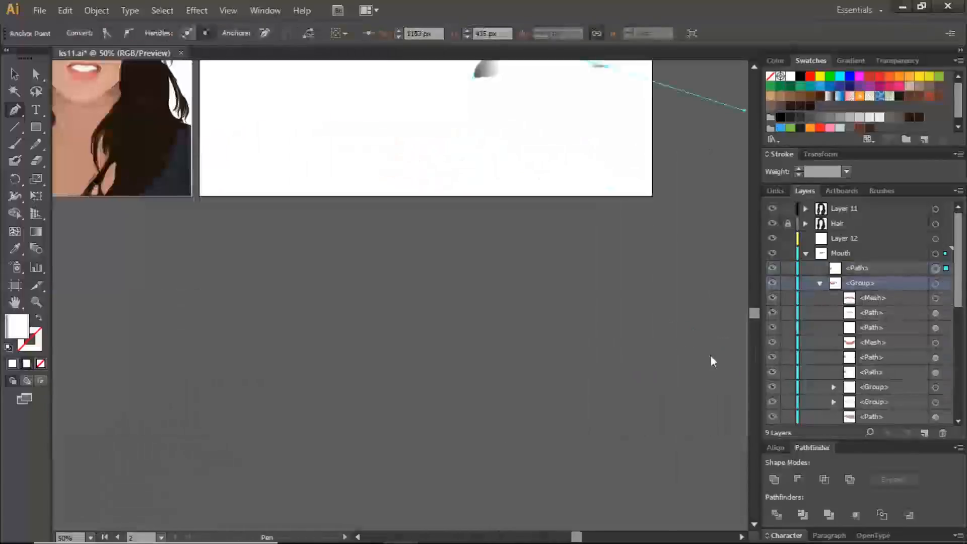
{"action": "key", "text": "ctrl+z"}
{"action": "left_click_drag", "start_coordinate": [584, 247], "coordinate": [625, 408]}
{"action": "left_click_drag", "start_coordinate": [641, 235], "coordinate": [700, 270]}
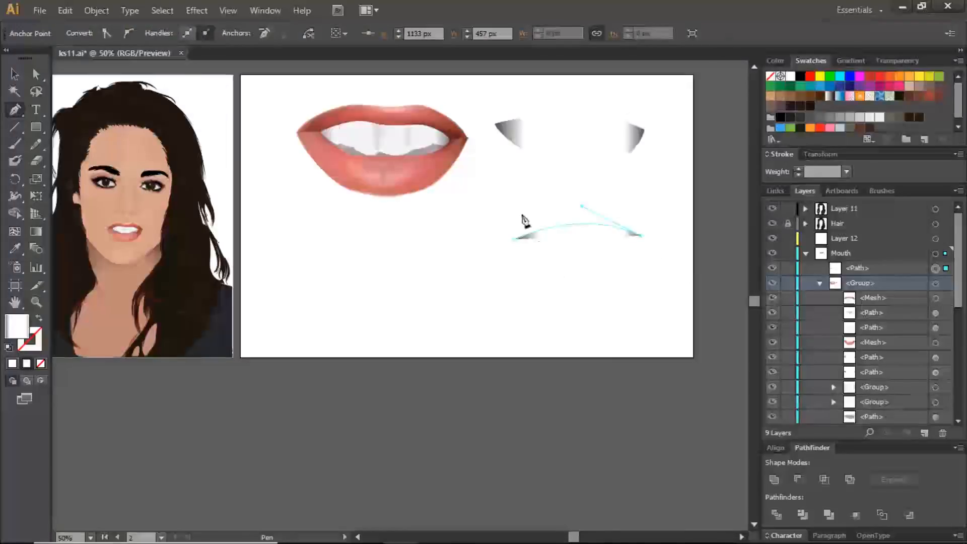
{"action": "left_click_drag", "start_coordinate": [513, 238], "coordinate": [431, 193]}
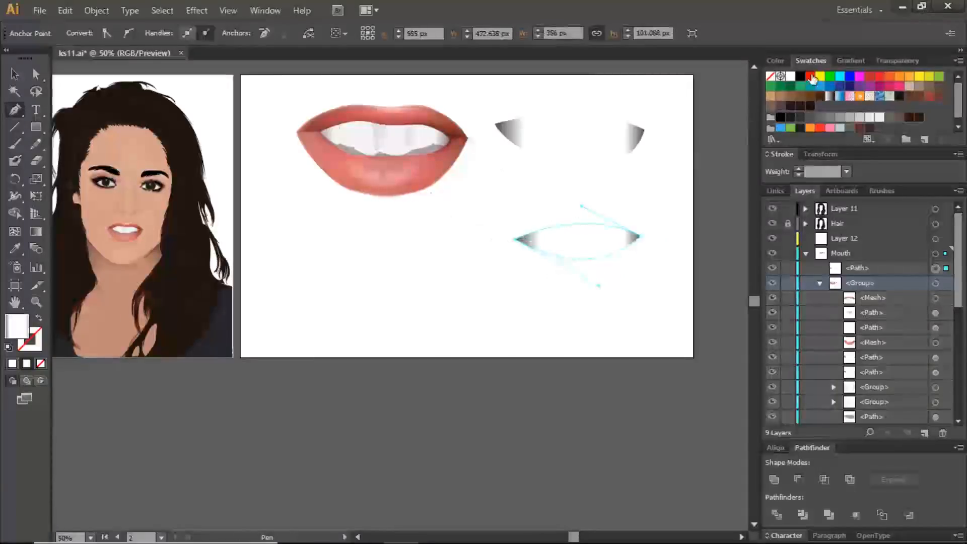
Examine the colour stops of the lens-shaped path's linear gradient
{"action": "left_click", "coordinate": [846, 60]}
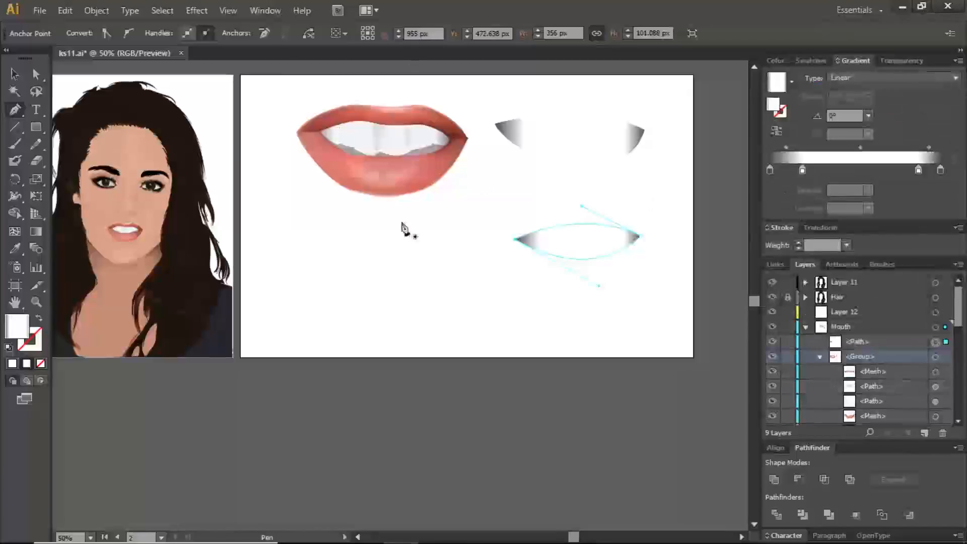
{"action": "double_click", "coordinate": [769, 170]}
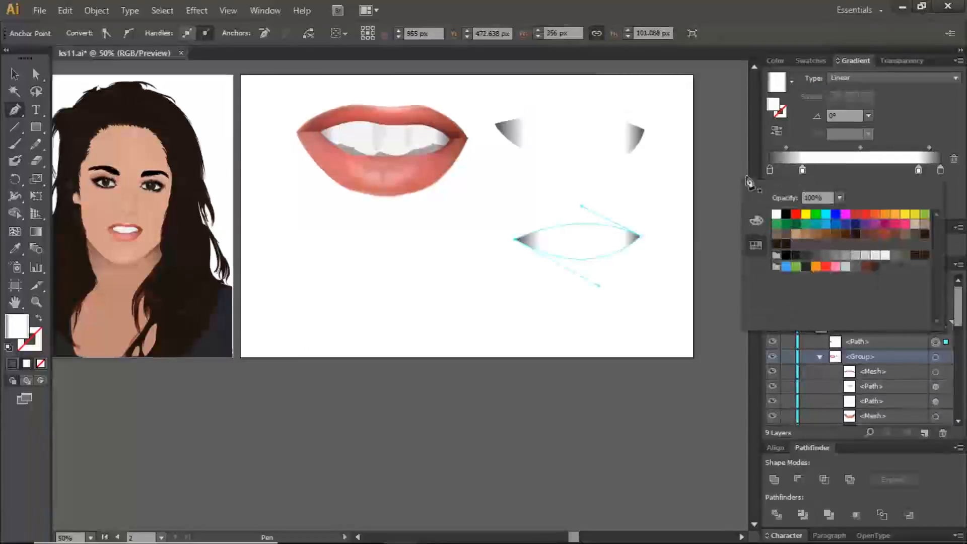
{"action": "left_click", "coordinate": [803, 170]}
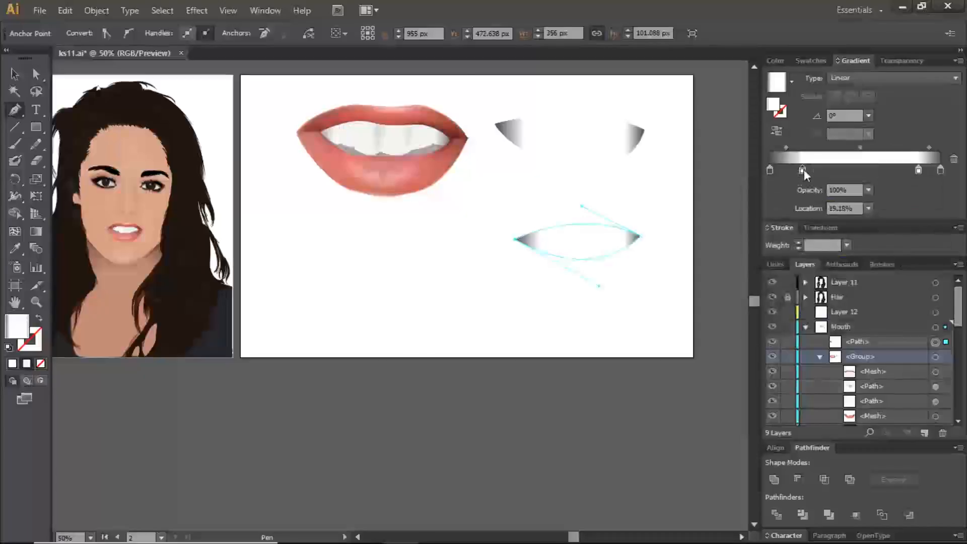
{"action": "left_click", "coordinate": [941, 170]}
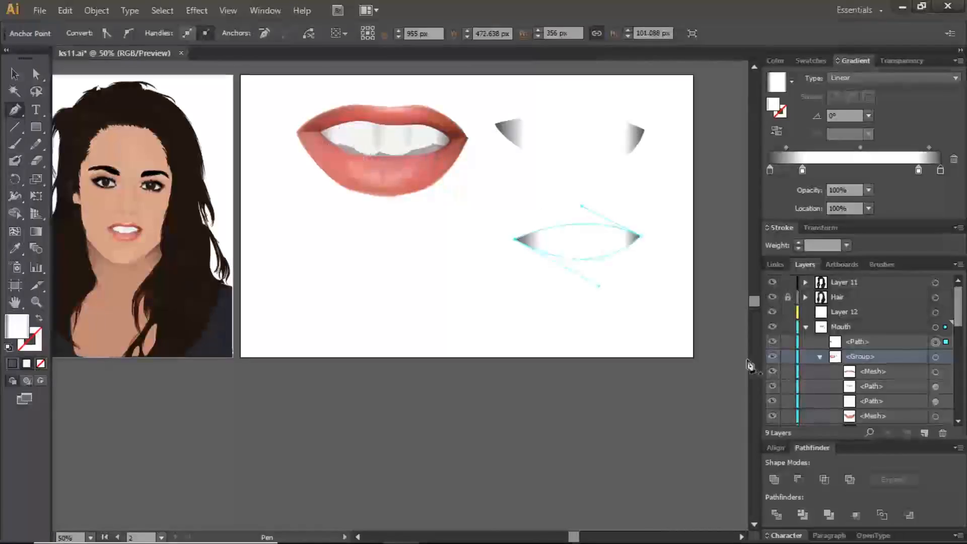
Toggle the grey path at the bottom of the mouth group to examine its effect below the teeth
{"action": "left_click_drag", "start_coordinate": [960, 313], "coordinate": [938, 347]}
{"action": "left_click", "coordinate": [772, 374]}
{"action": "left_click", "coordinate": [772, 373]}
{"action": "left_click", "coordinate": [772, 374]}
{"action": "left_click", "coordinate": [771, 378]}
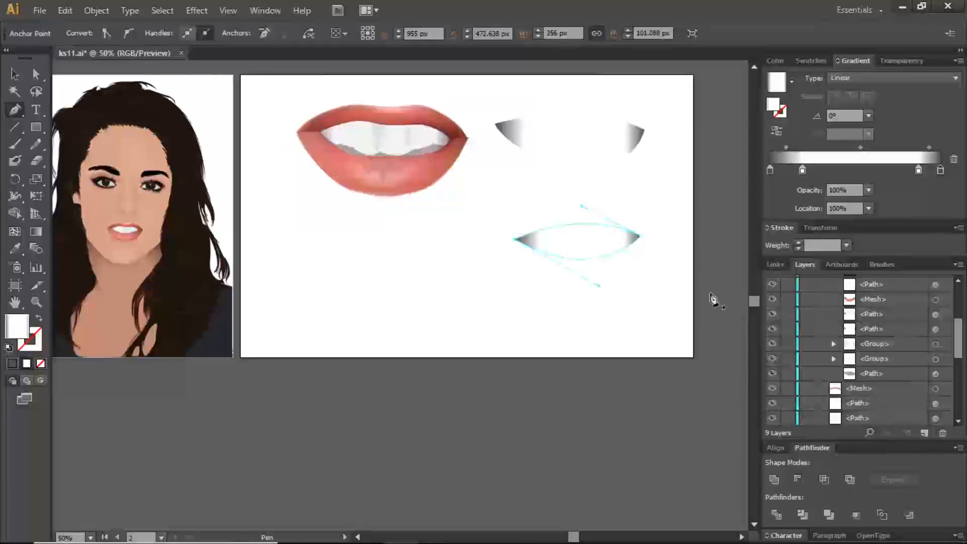
{"action": "scroll", "coordinate": [946, 337], "scroll_direction": "up", "scroll_amount": 5}
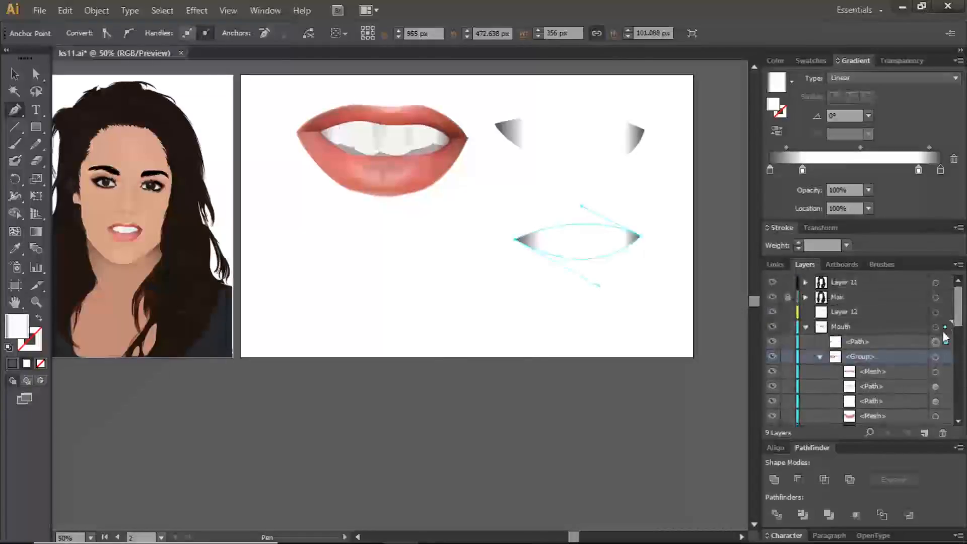
Duplicate the lens-shaped gradient path in place, directly in front of the original
{"action": "left_click", "coordinate": [935, 343]}
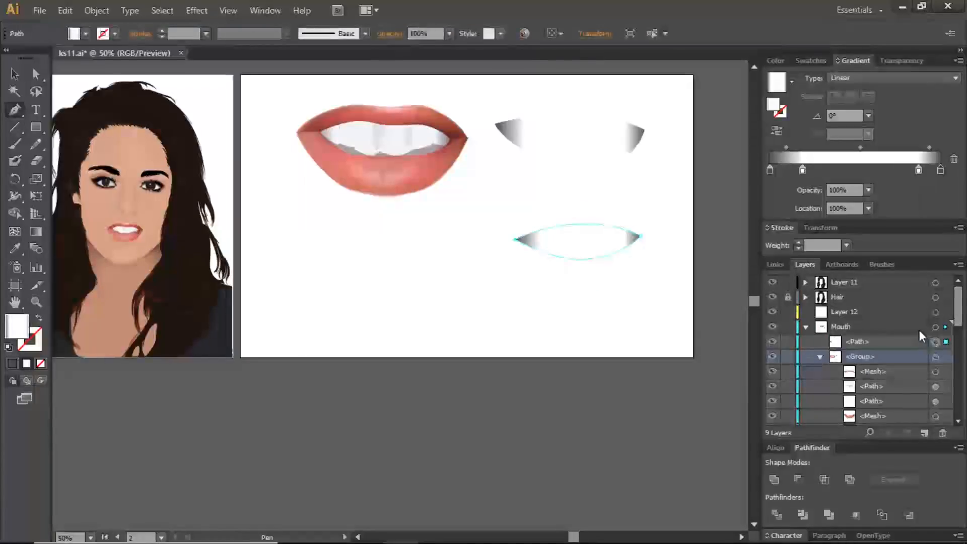
{"action": "key", "text": "ctrl+c"}
{"action": "key", "text": "ctrl+f"}
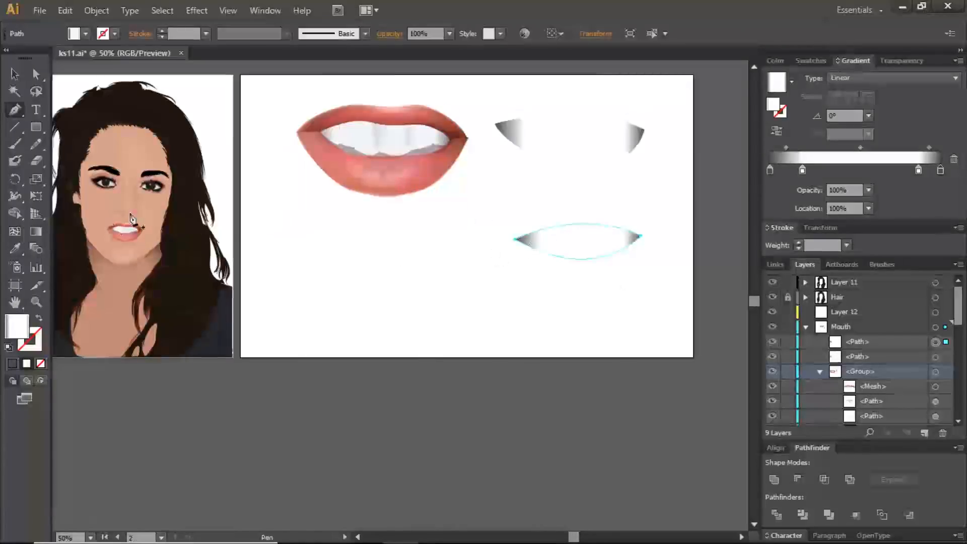
Fill the duplicate lens shape with light pink sampled from the upper lip's highlight, and stack it beneath the gradient path
{"action": "left_click", "coordinate": [16, 250]}
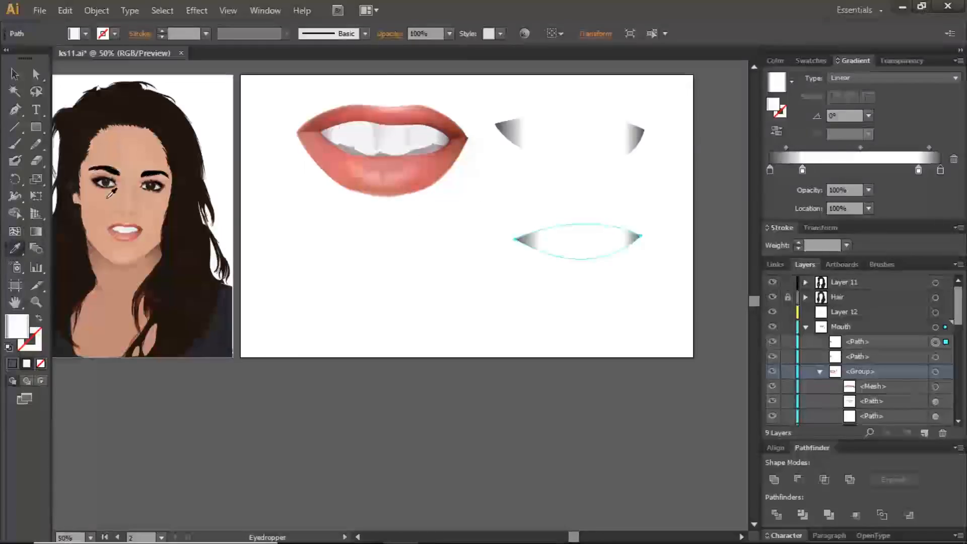
{"action": "left_click", "coordinate": [368, 165]}
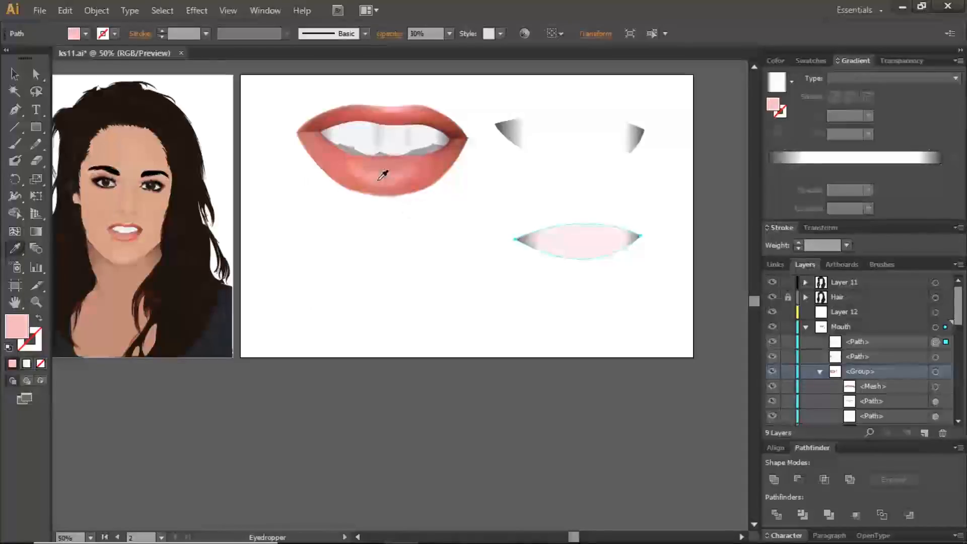
{"action": "left_click", "coordinate": [371, 194]}
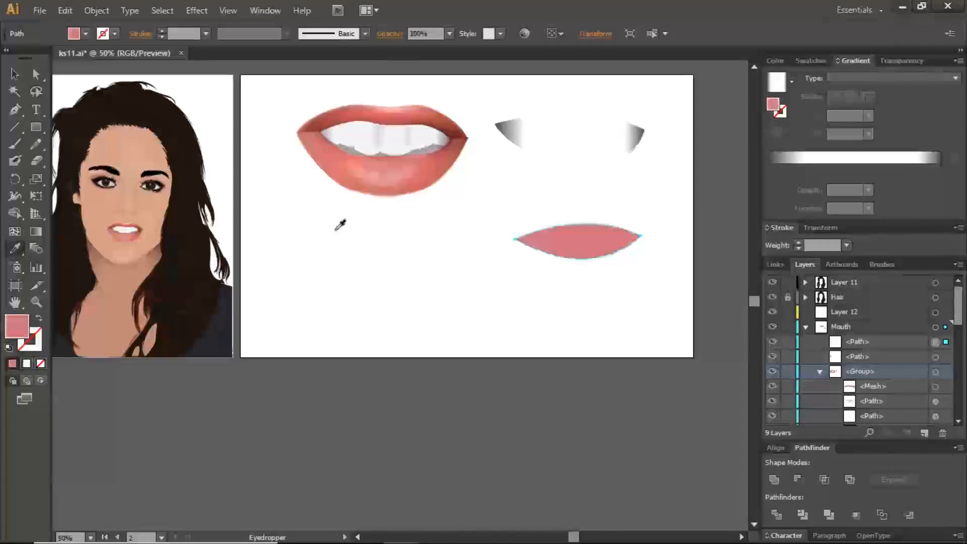
{"action": "left_click", "coordinate": [377, 168]}
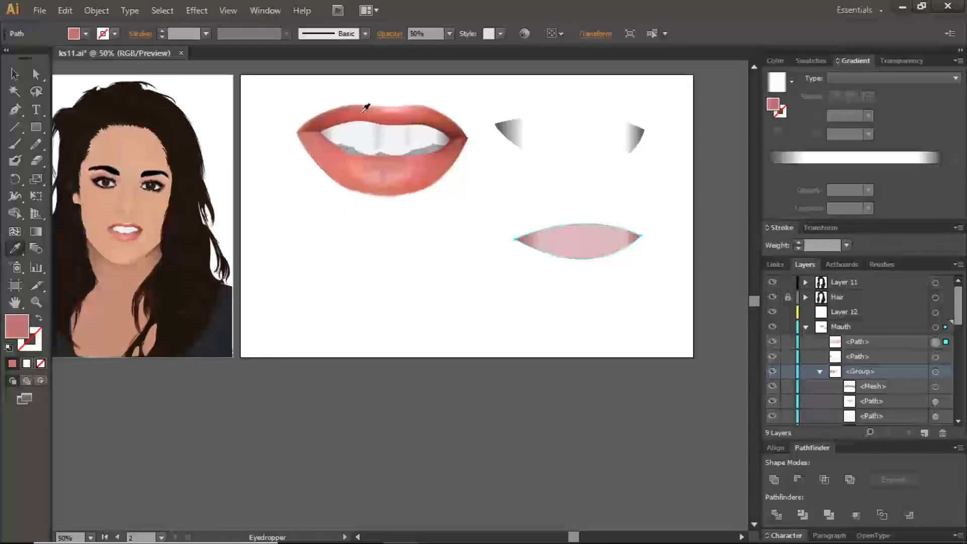
{"action": "left_click", "coordinate": [393, 107]}
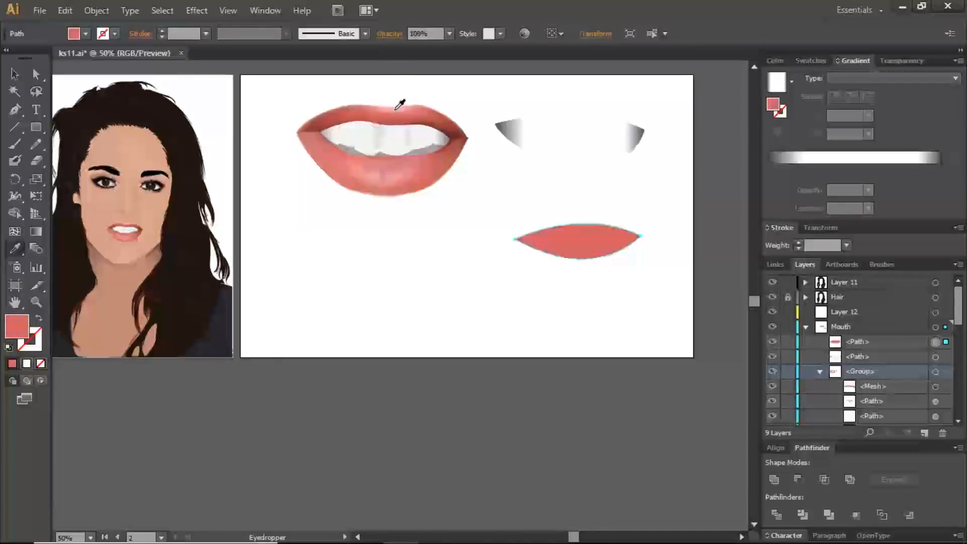
{"action": "left_click", "coordinate": [396, 108]}
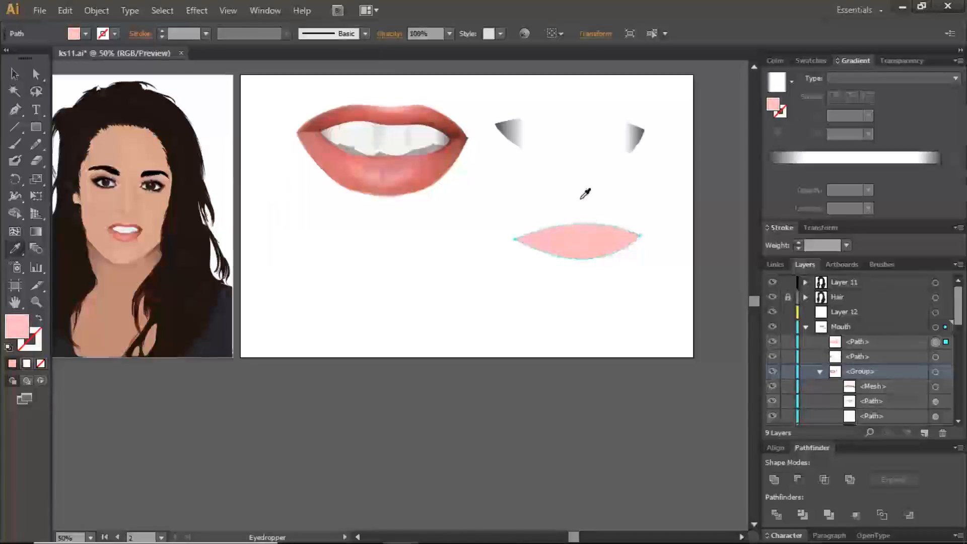
{"action": "left_click_drag", "start_coordinate": [890, 343], "coordinate": [890, 366]}
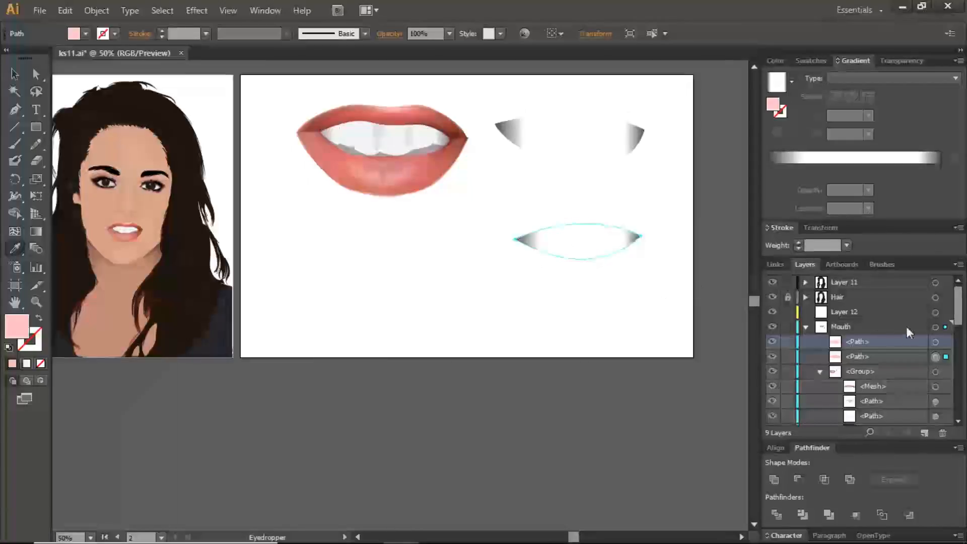
Set the lens-shaped gradient path's opacity to 50%, then hide it to expose the pink copy beneath
{"action": "left_click", "coordinate": [936, 343]}
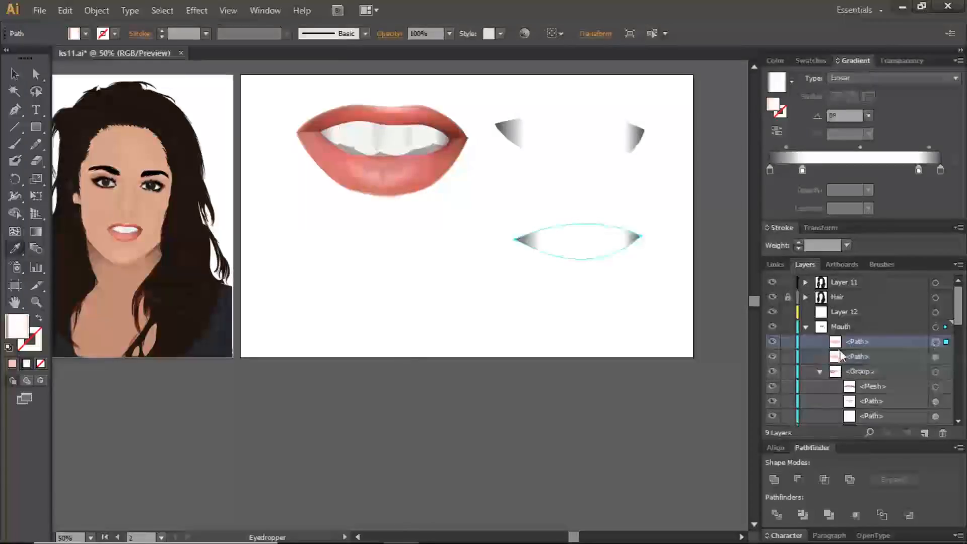
{"action": "left_click", "coordinate": [907, 61]}
{"action": "left_click", "coordinate": [914, 79]}
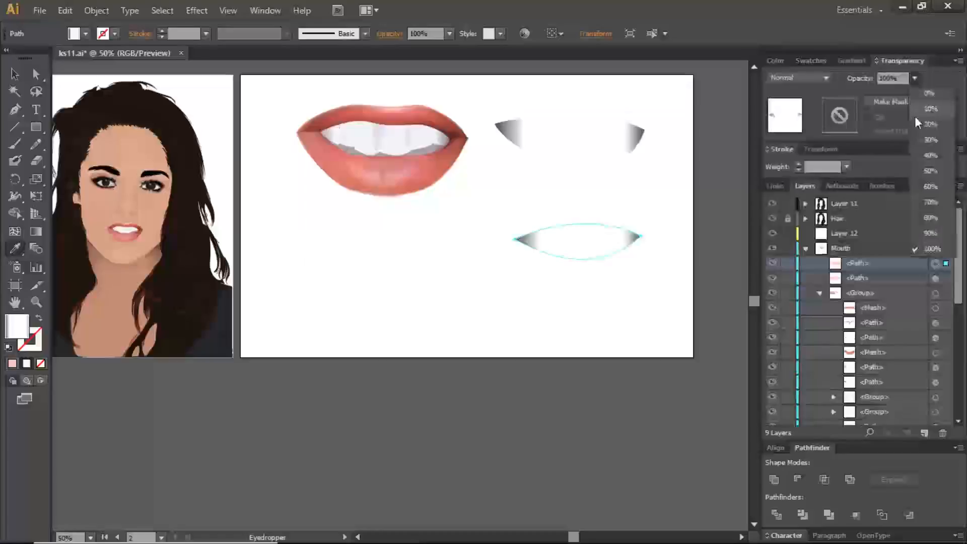
{"action": "left_click", "coordinate": [922, 171]}
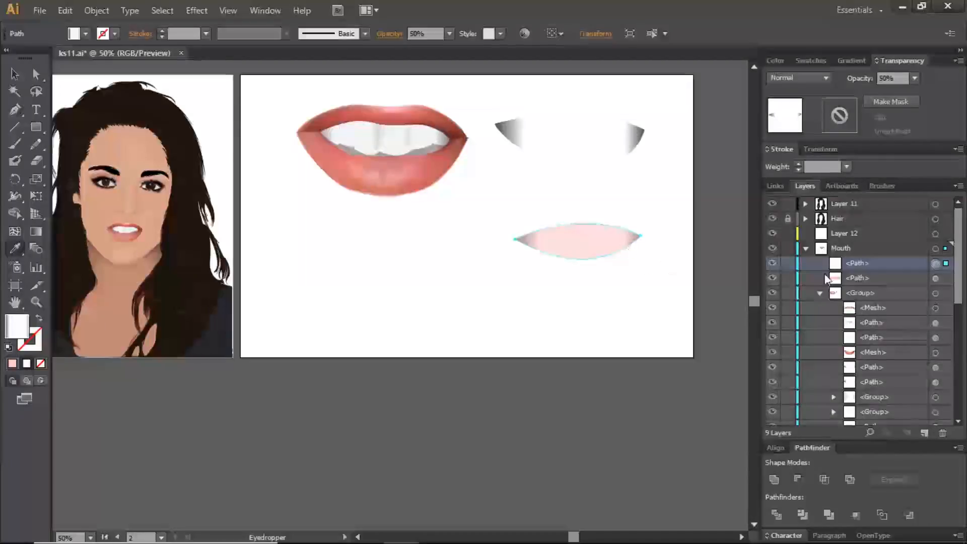
{"action": "left_click", "coordinate": [772, 263]}
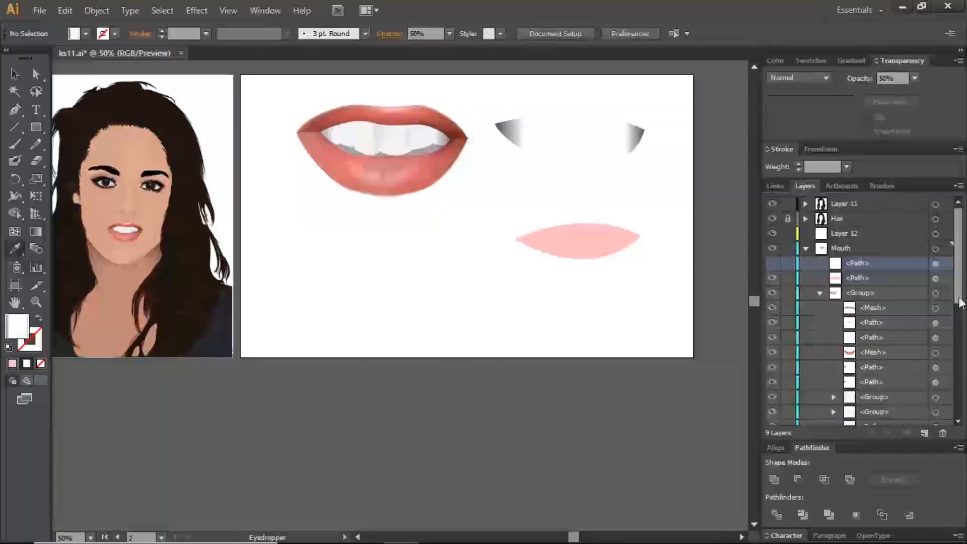
Toggle the visibility of the grey path at the end of the mouth group to compare the teeth with and without it
{"action": "scroll", "coordinate": [956, 307], "scroll_direction": "down", "scroll_amount": 3}
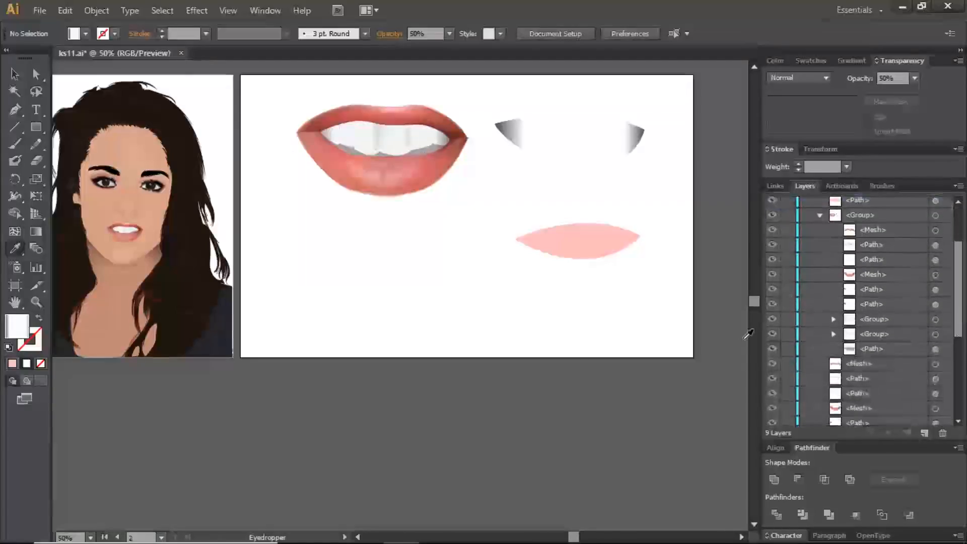
{"action": "left_click", "coordinate": [773, 349]}
{"action": "left_click", "coordinate": [772, 349]}
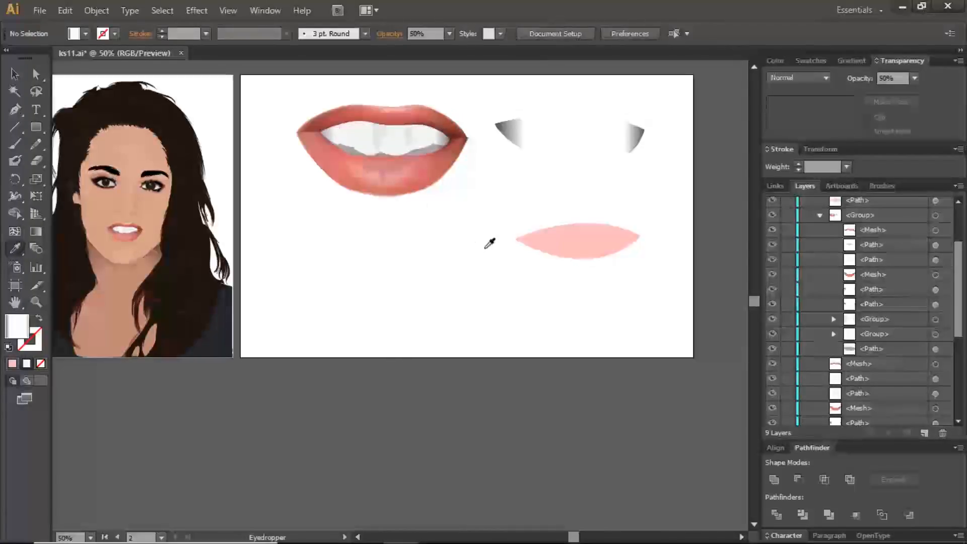
Examine the portrait up close to see how the mouth looks on the face
{"action": "key", "text": "space"}
{"action": "left_click_drag", "start_coordinate": [392, 226], "coordinate": [648, 279]}
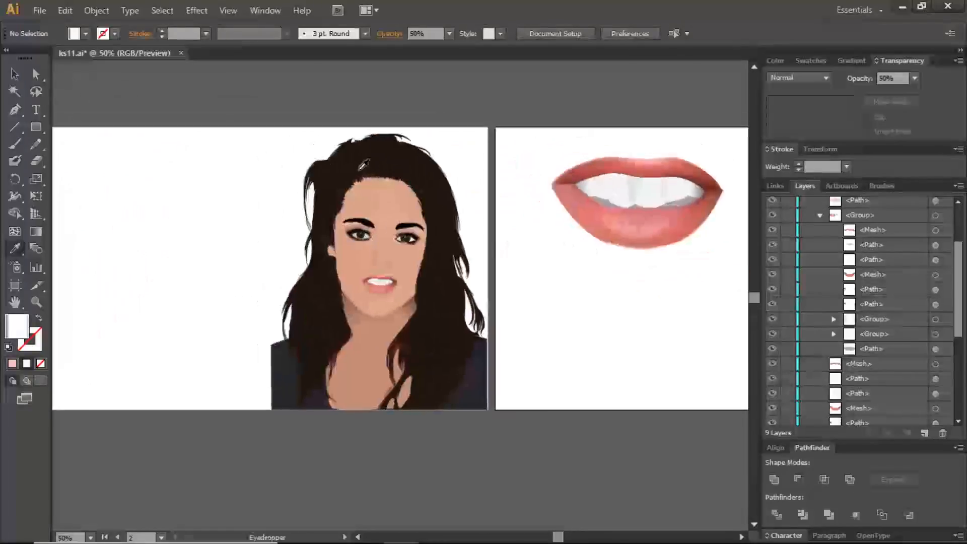
{"action": "key", "text": "z"}
{"action": "left_click_drag", "start_coordinate": [248, 140], "coordinate": [557, 413]}
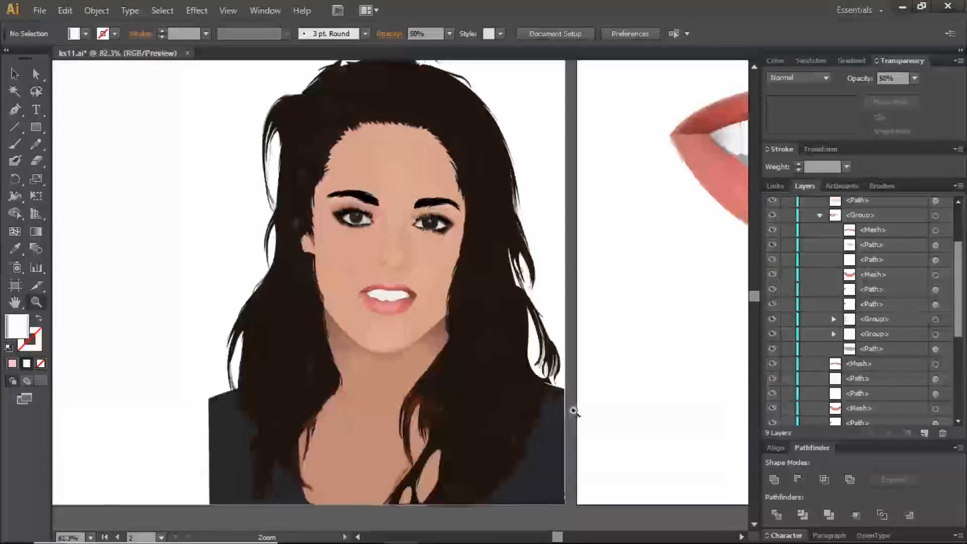